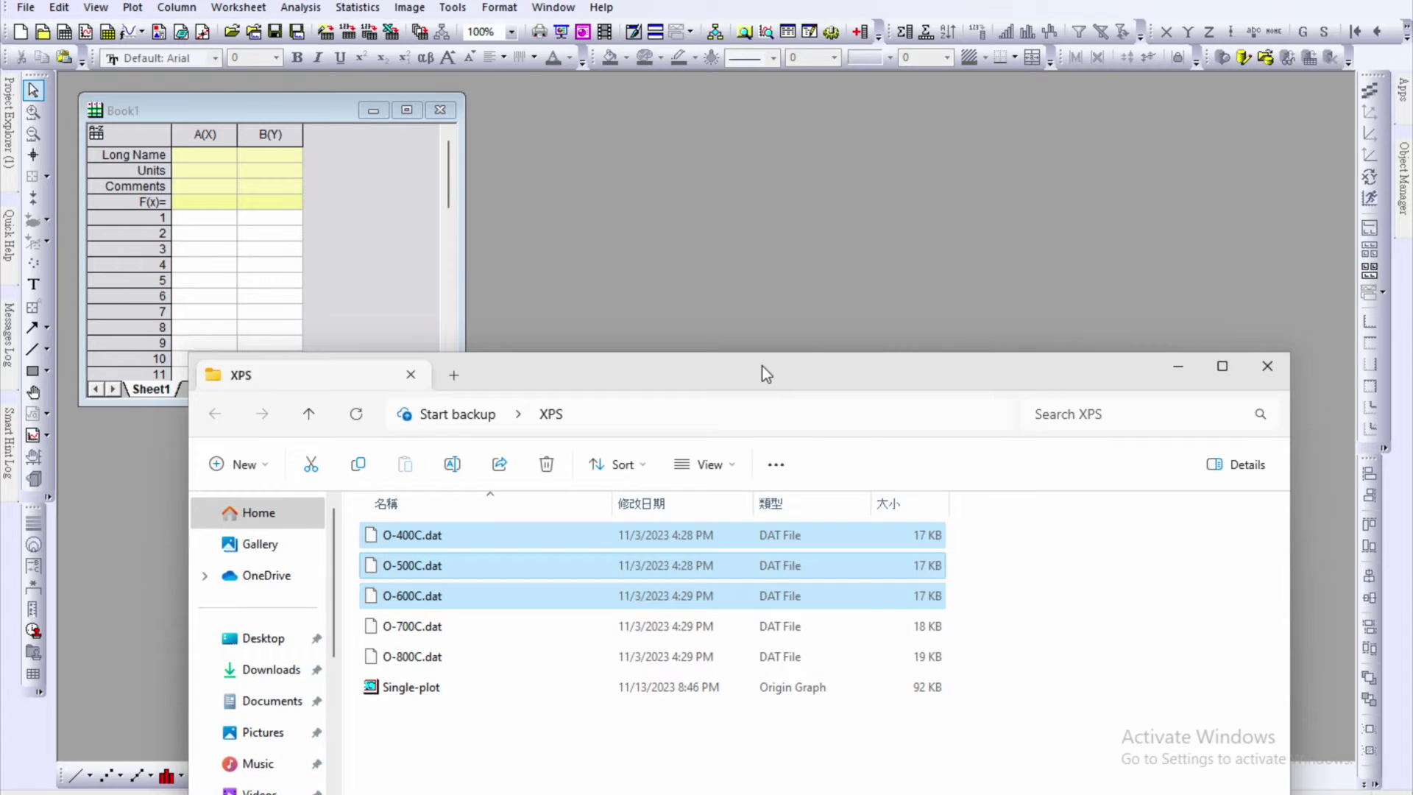
- Import O-400C.dat, O-500C.dat and O-600C.dat into Origin, then minimize the Explorer window
{"action": "left_click_drag", "start_coordinate": [762, 365], "coordinate": [1076, 340]}
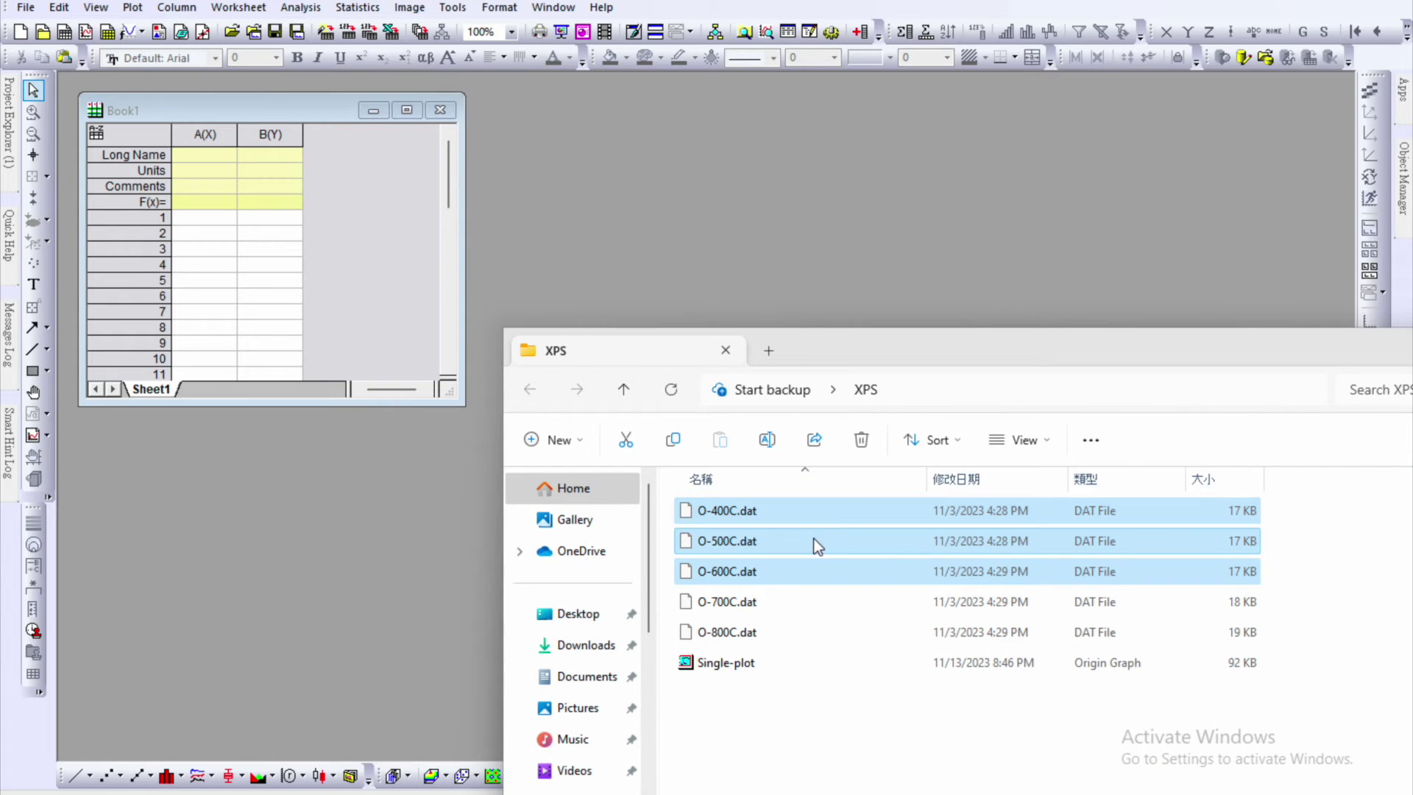
{"action": "left_click_drag", "start_coordinate": [814, 538], "coordinate": [299, 233]}
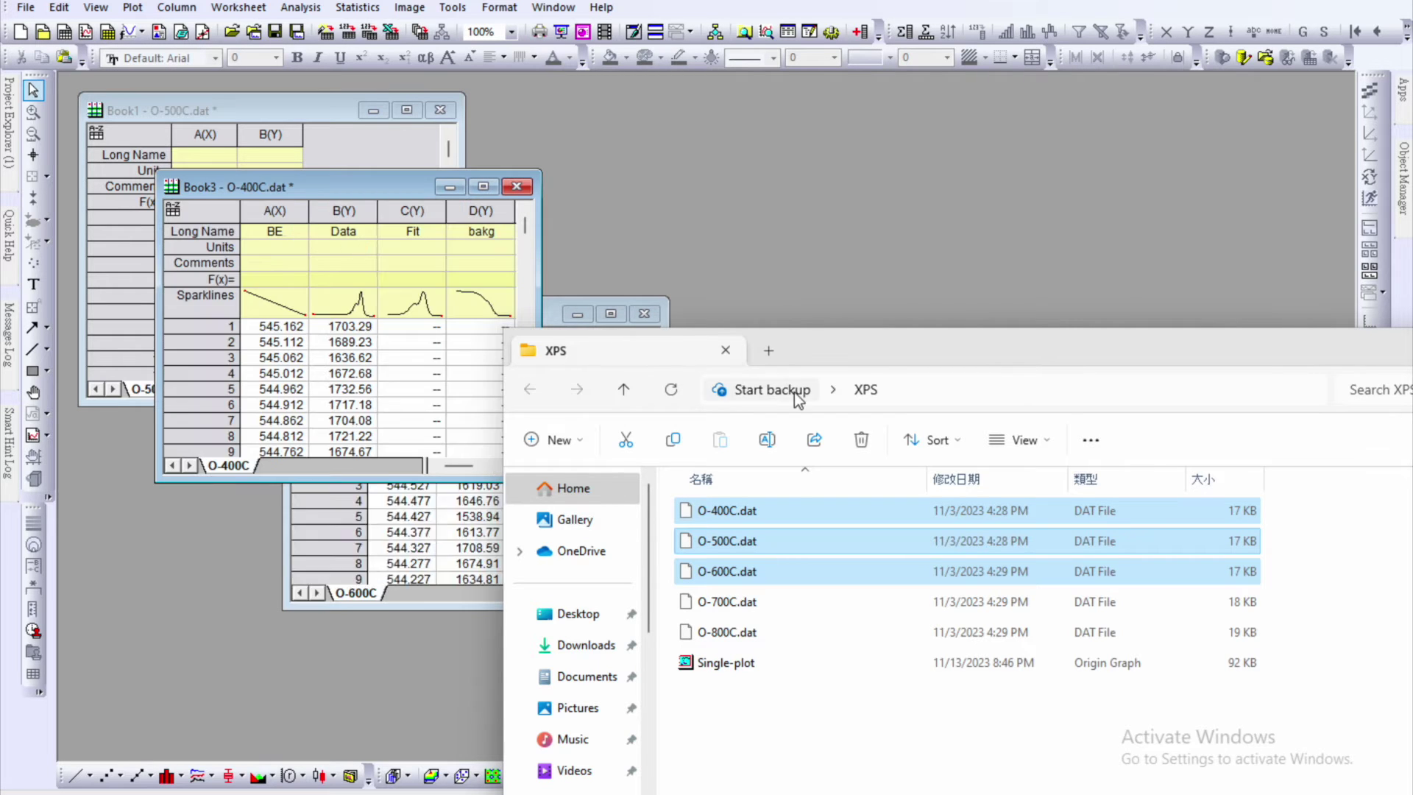
{"action": "left_click_drag", "start_coordinate": [980, 355], "coordinate": [740, 470]}
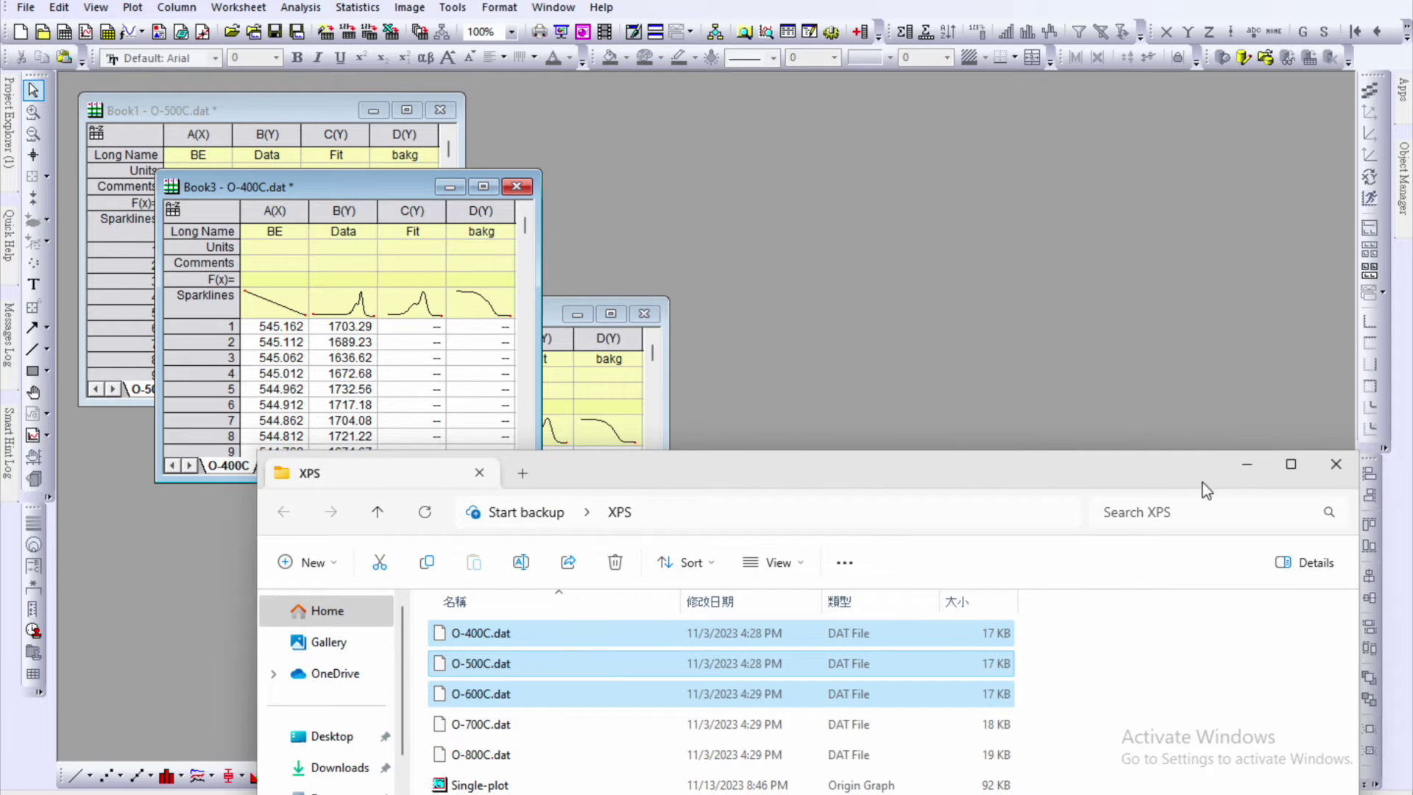
{"action": "left_click", "coordinate": [1249, 464]}
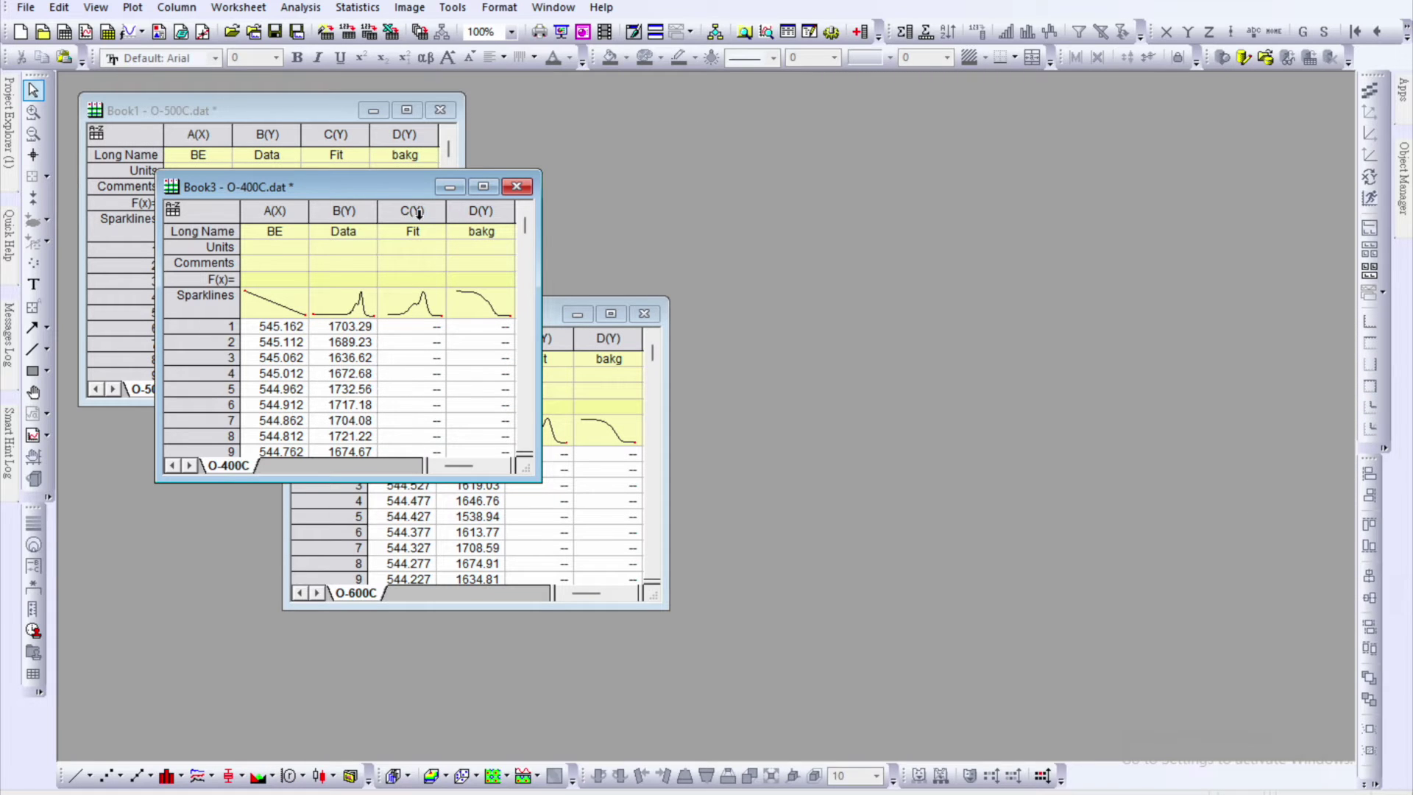
- Spread the three workbooks apart and widen the O-400C sheet to show all columns
{"action": "left_click_drag", "start_coordinate": [378, 187], "coordinate": [918, 246]}
{"action": "left_click_drag", "start_coordinate": [462, 315], "coordinate": [425, 415]}
{"action": "left_click", "coordinate": [841, 230]}
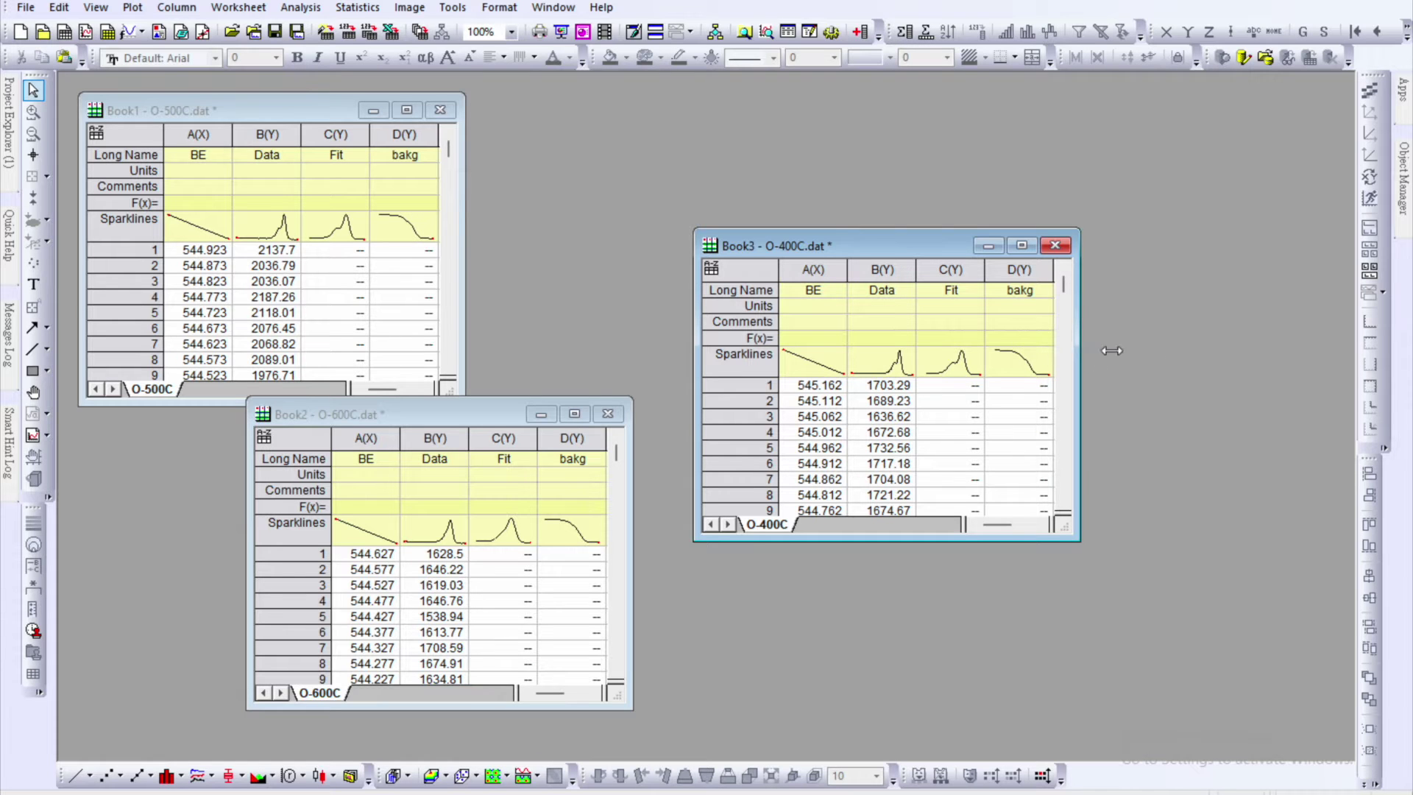
{"action": "left_click_drag", "start_coordinate": [1079, 352], "coordinate": [1298, 352]}
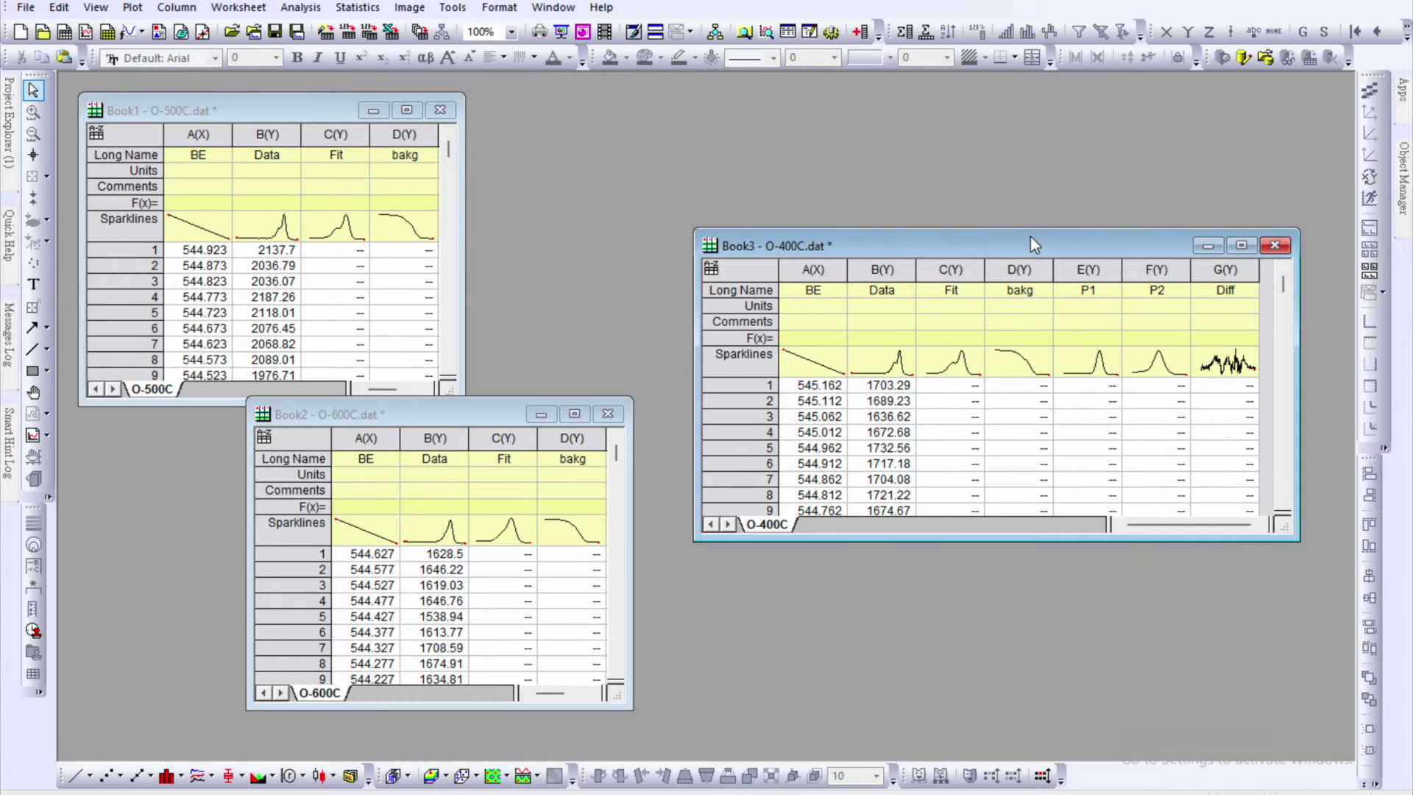
{"action": "left_click_drag", "start_coordinate": [1030, 236], "coordinate": [954, 232]}
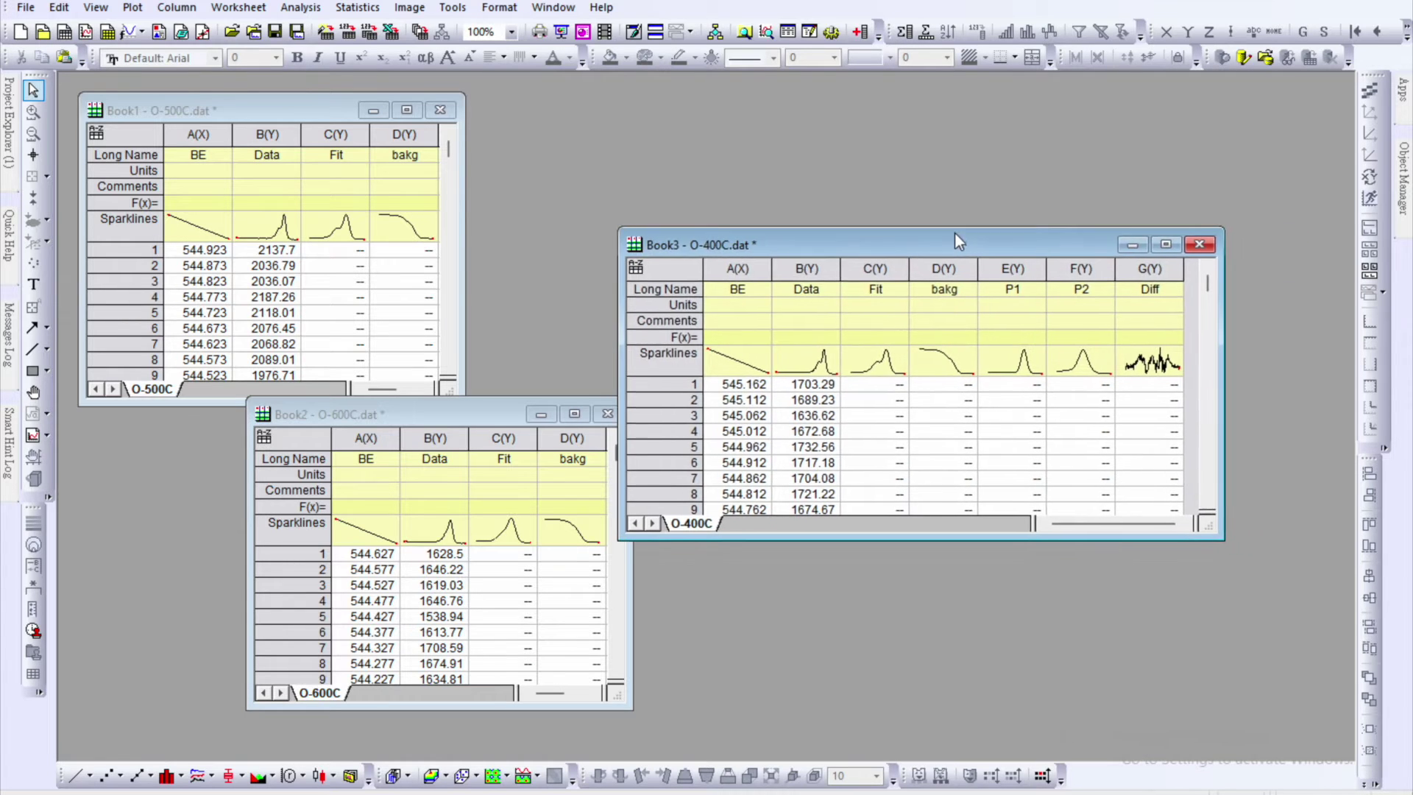
- Review the BE, Data, Fit, bakg, P1, P2 and Diff columns, leaving Data selected
{"action": "left_click", "coordinate": [744, 270]}
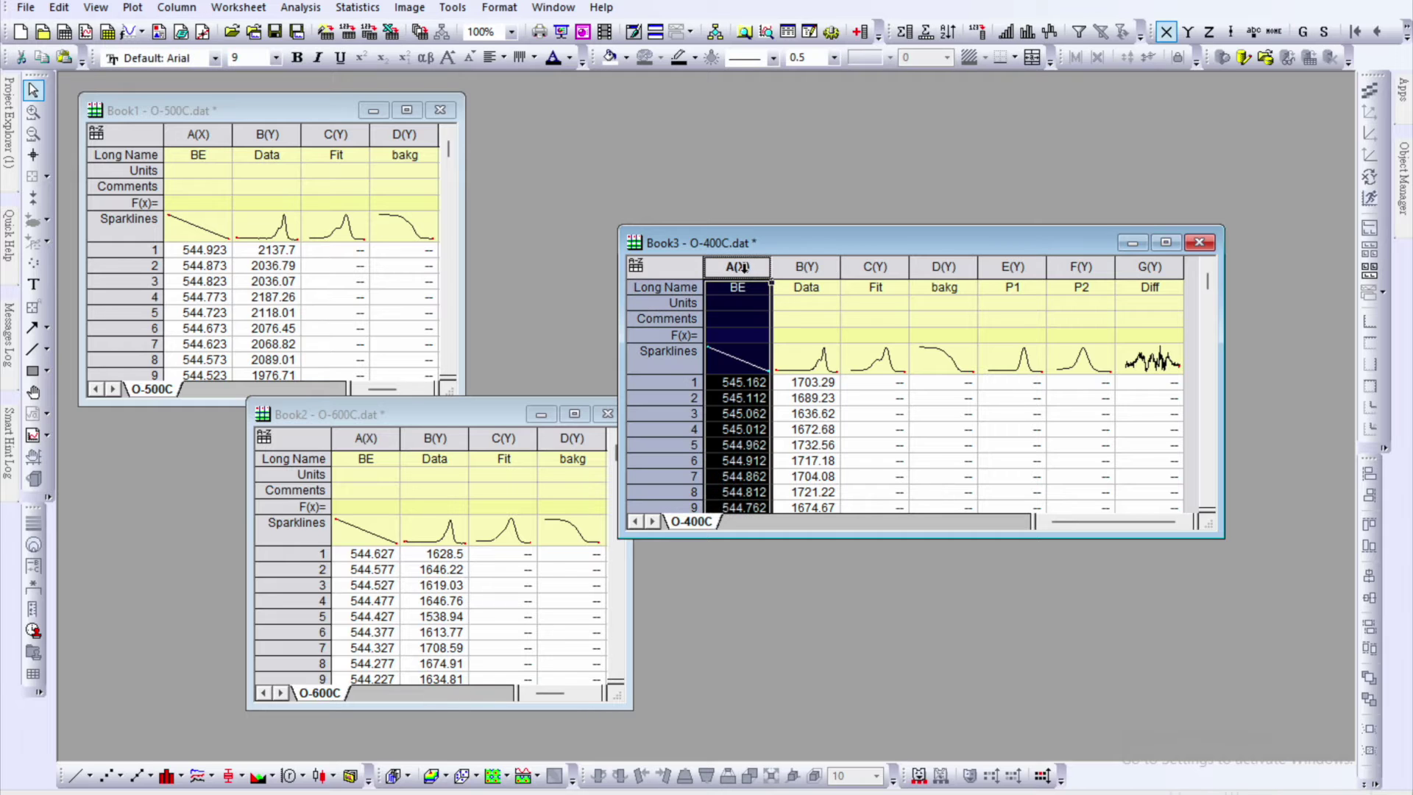
{"action": "left_click", "coordinate": [809, 270]}
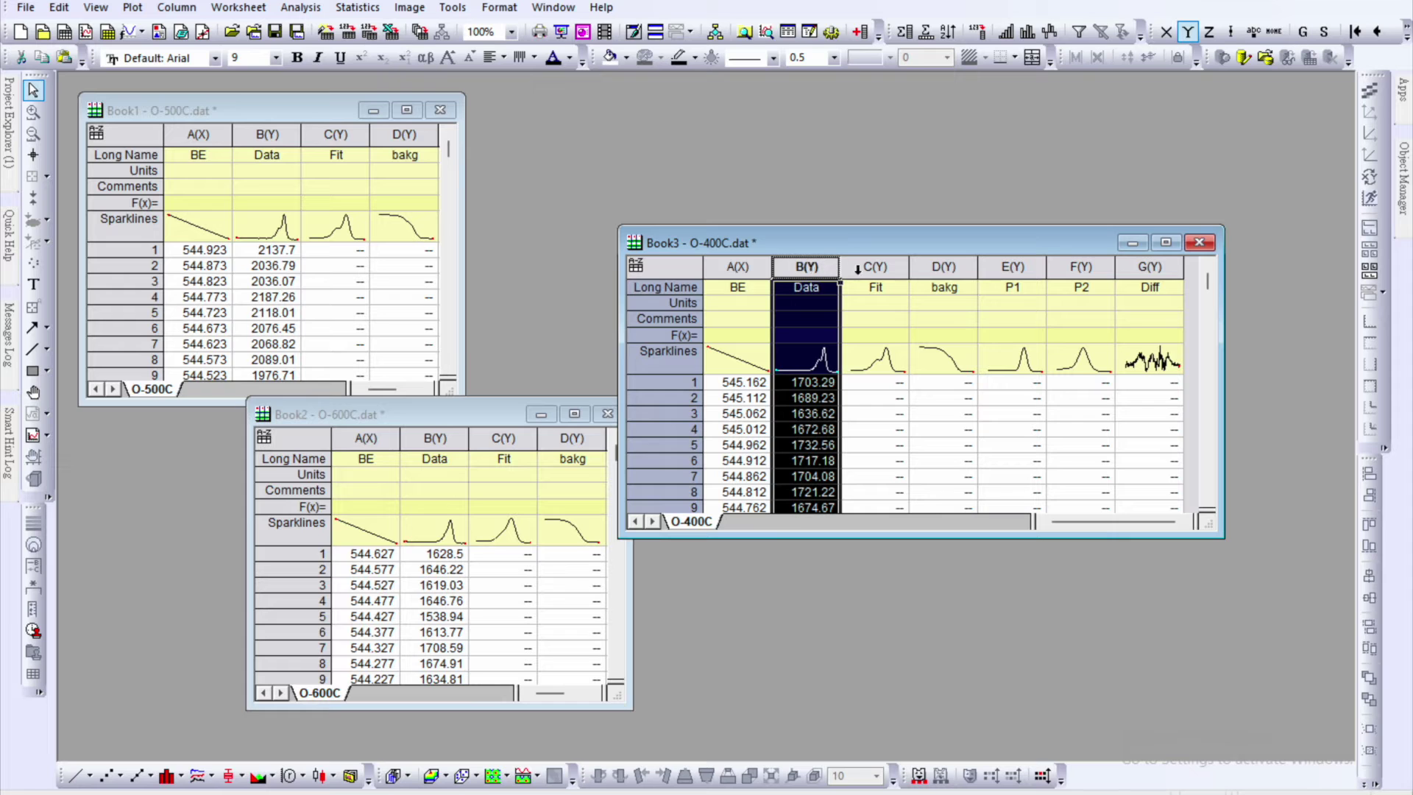
{"action": "left_click", "coordinate": [875, 271]}
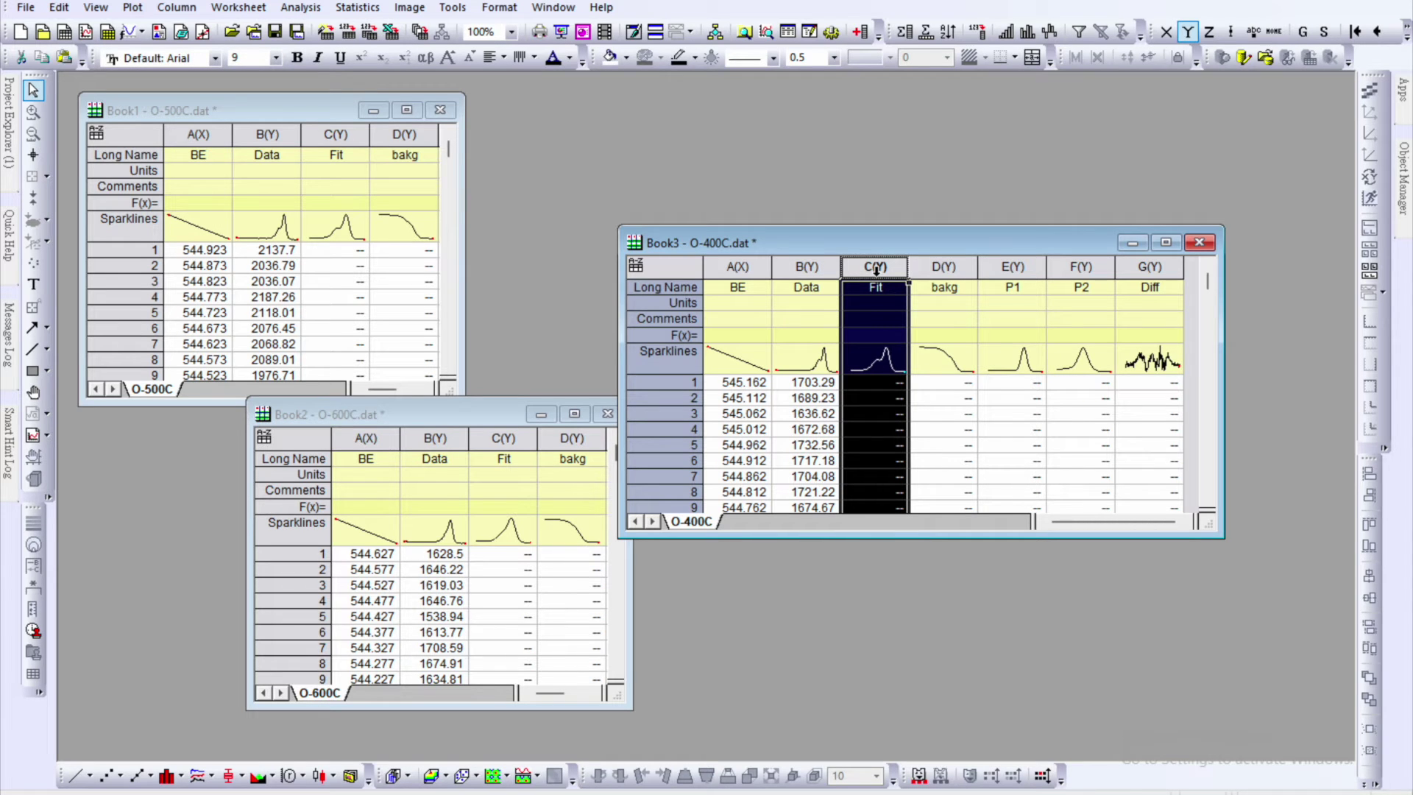
{"action": "left_click", "coordinate": [932, 269]}
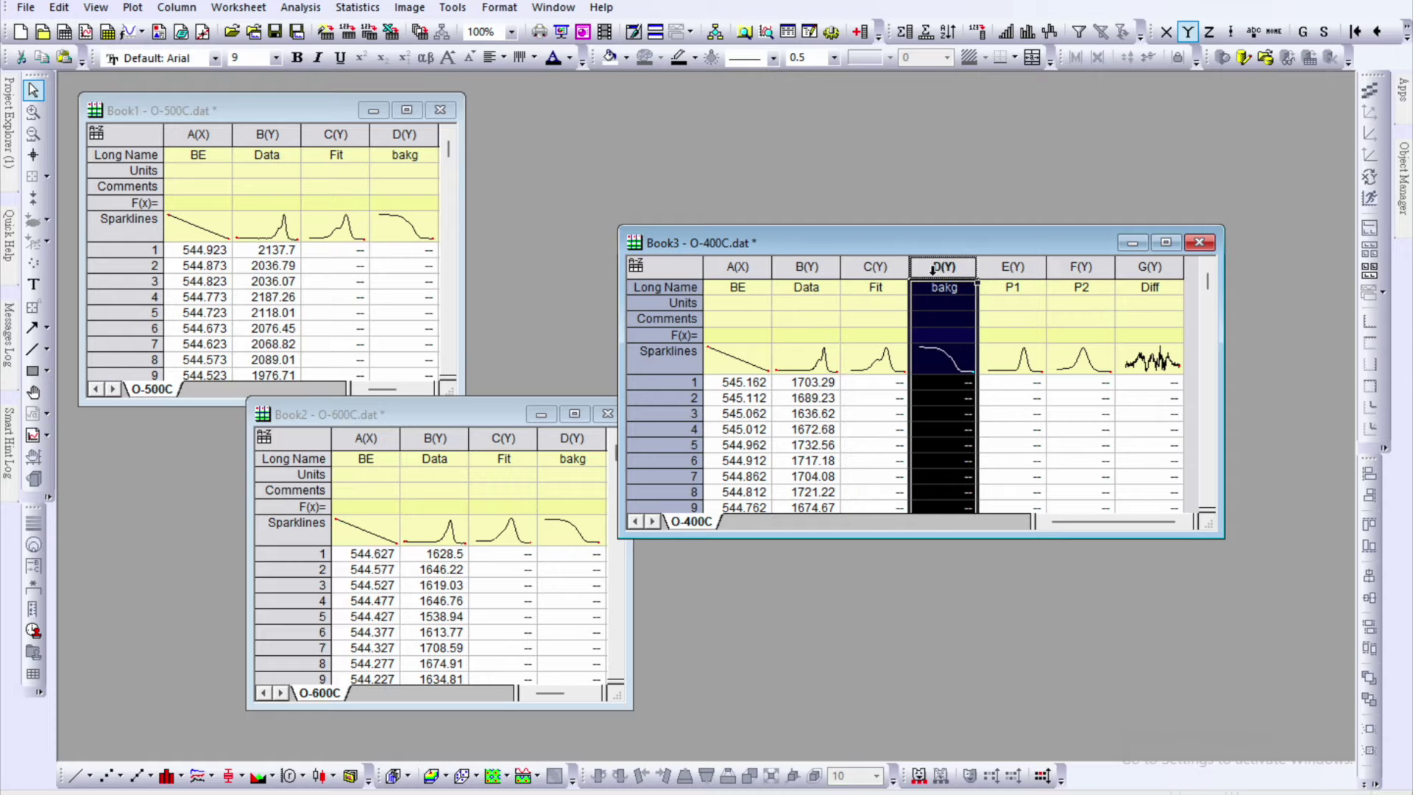
{"action": "left_click", "coordinate": [1019, 271]}
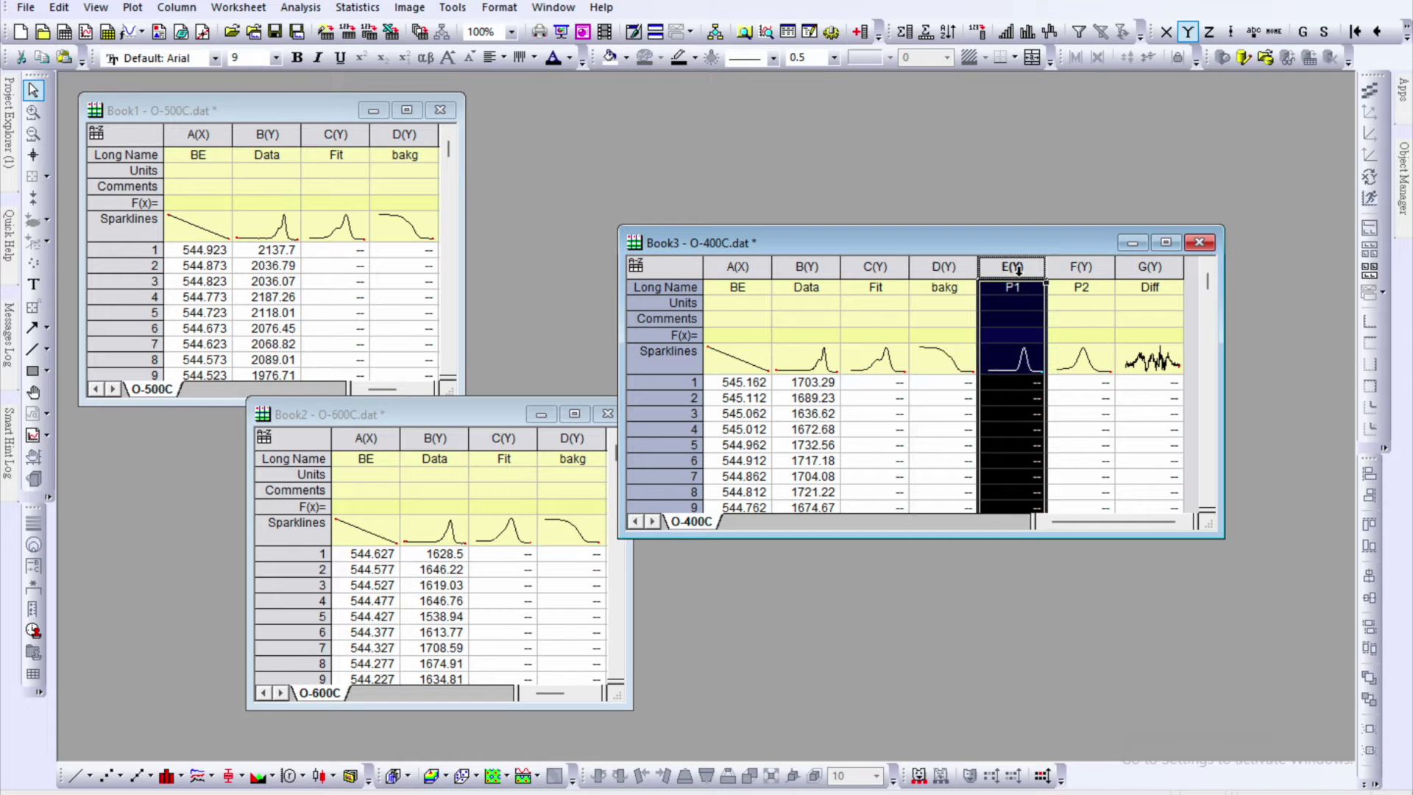
{"action": "left_click", "coordinate": [1084, 267]}
{"action": "left_click", "coordinate": [1136, 267]}
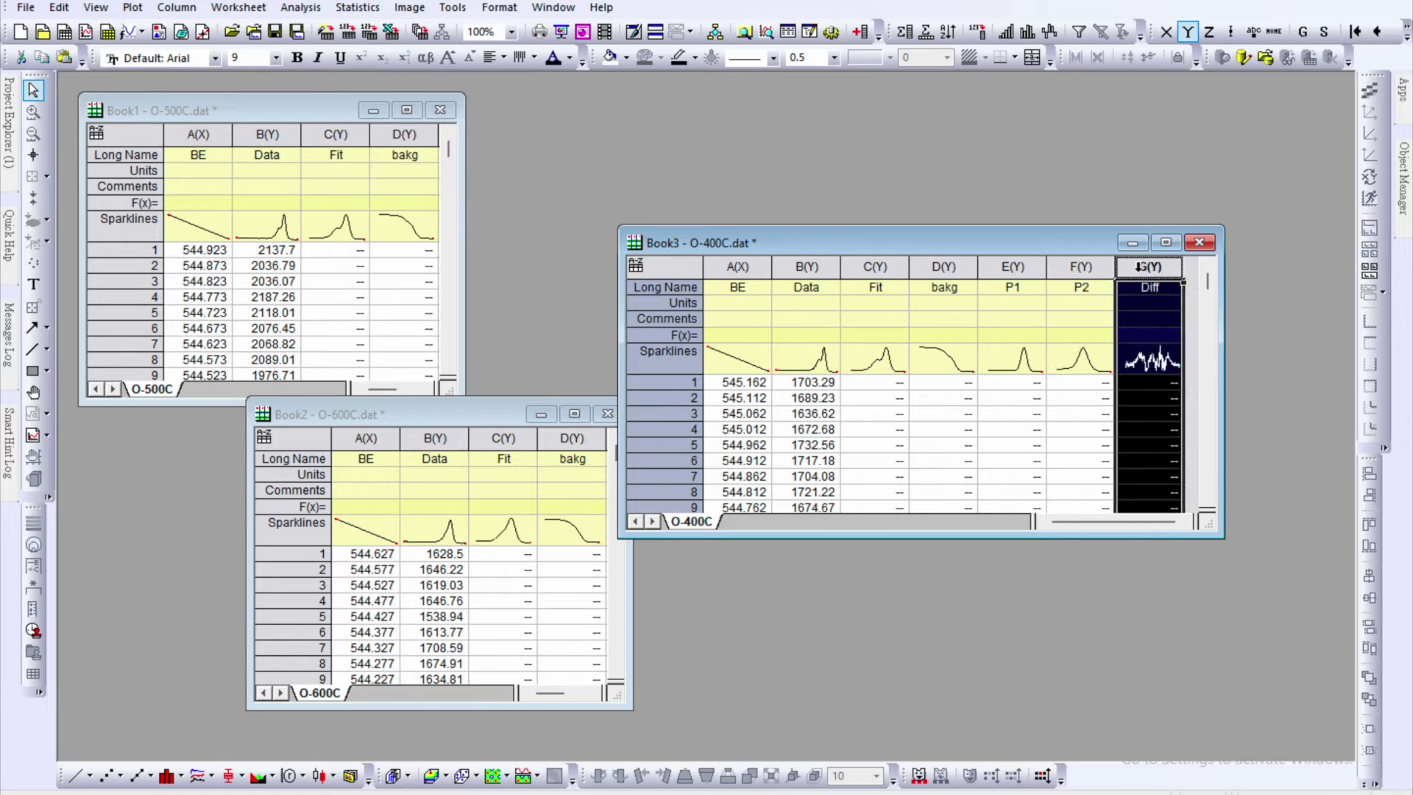
{"action": "left_click_drag", "start_coordinate": [809, 242], "coordinate": [833, 233]}
{"action": "left_click", "coordinate": [832, 263]}
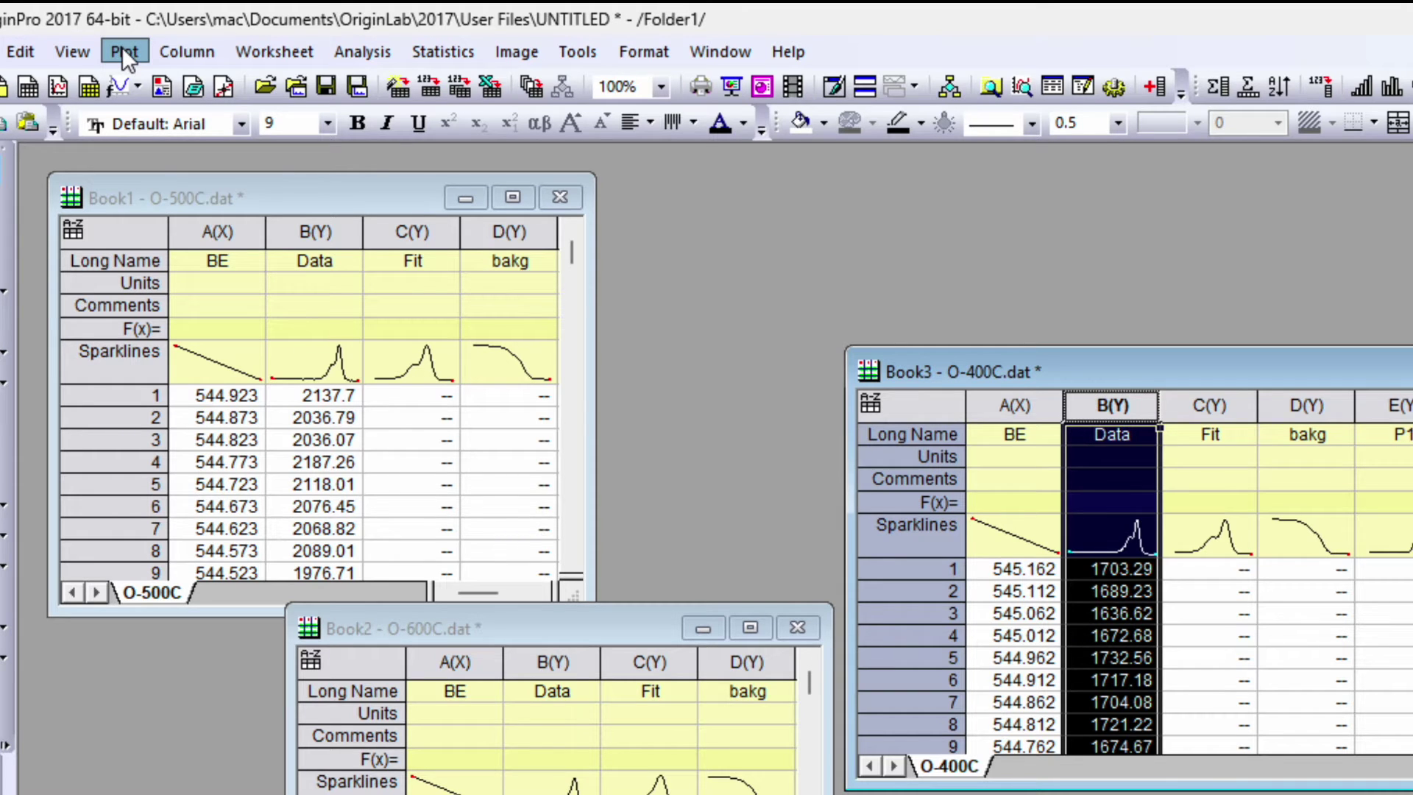
- Plot O-400C Data as a scatter graph, maximize Graph1 and open its Layer Contents
{"action": "left_click", "coordinate": [123, 52]}
{"action": "mouse_move", "coordinate": [163, 151]}
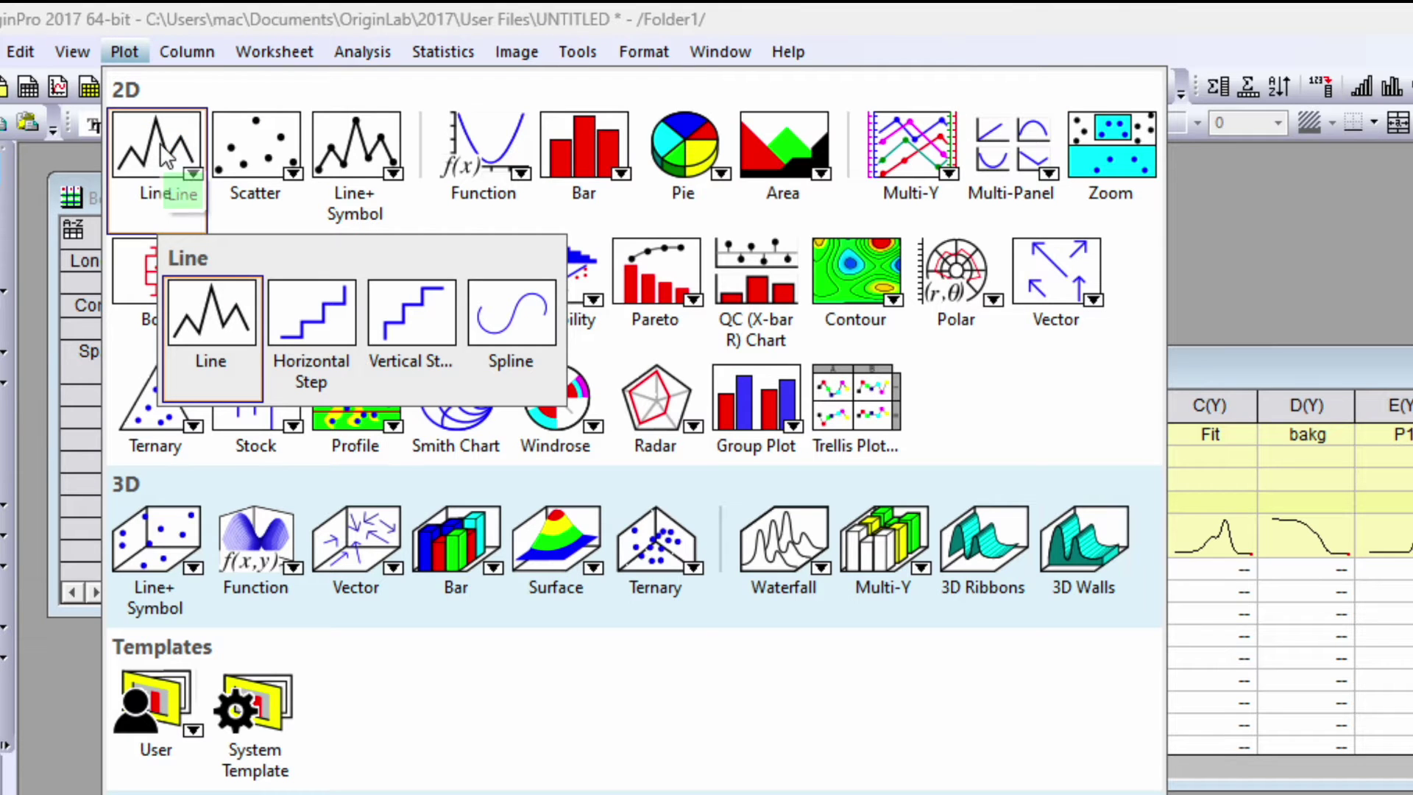
{"action": "mouse_move", "coordinate": [269, 158]}
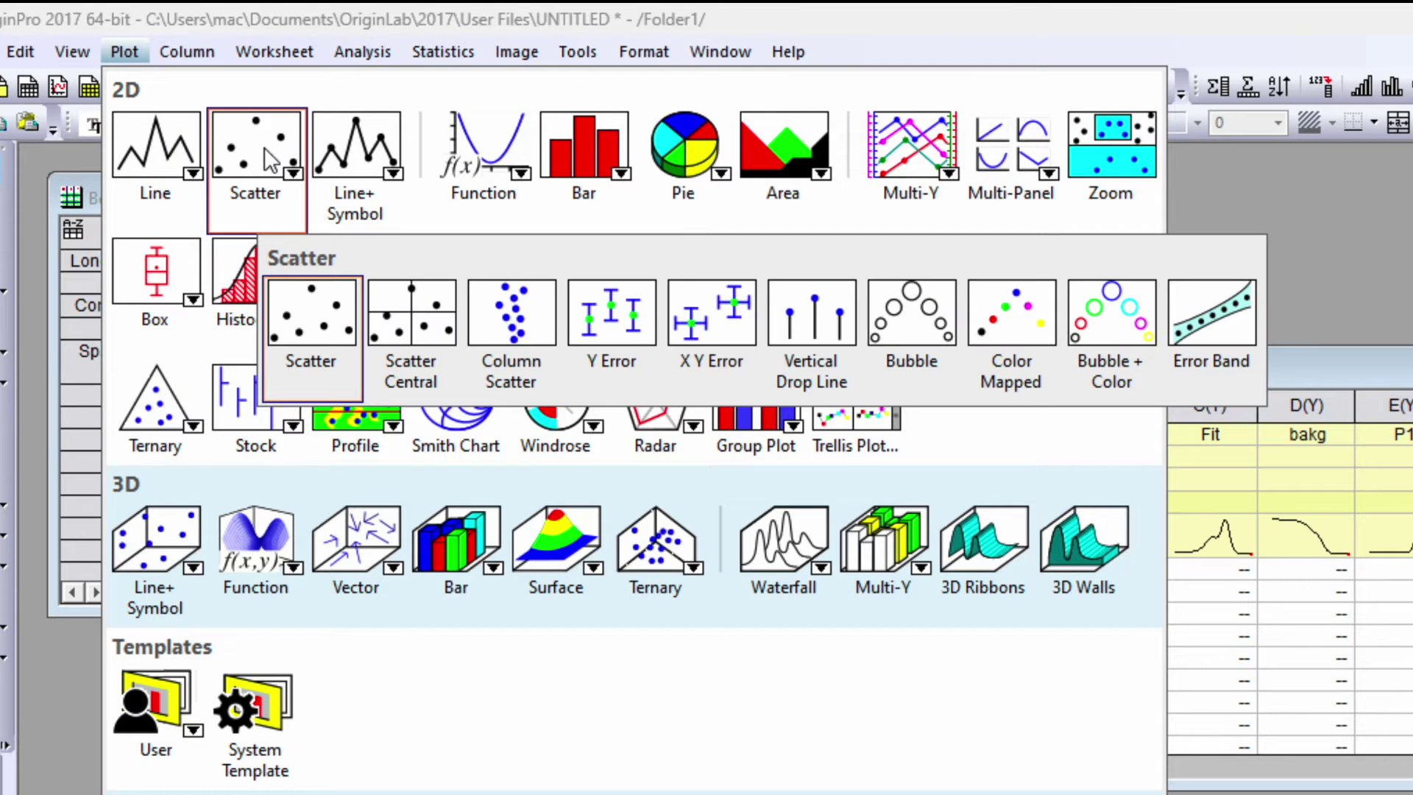
{"action": "left_click", "coordinate": [310, 315]}
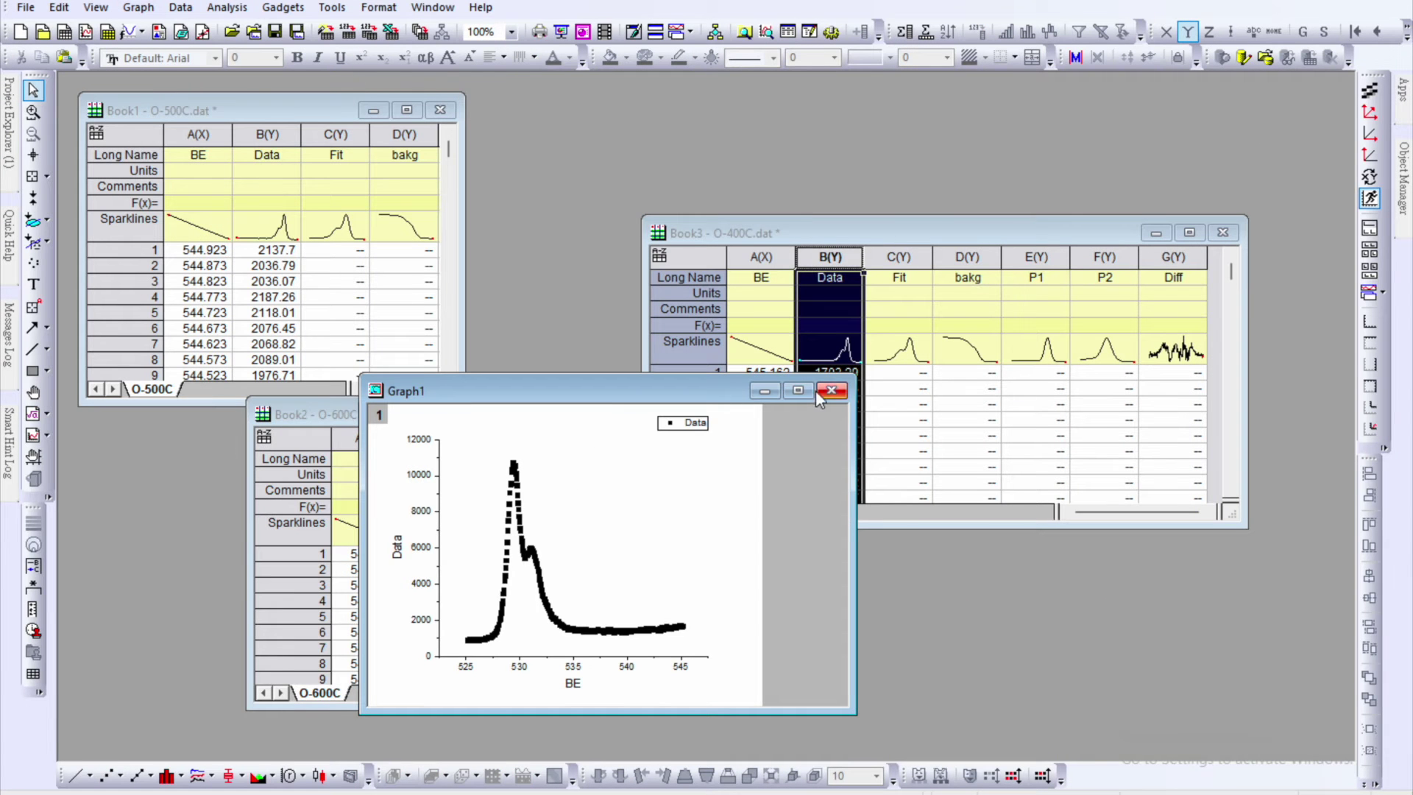
{"action": "left_click", "coordinate": [802, 390]}
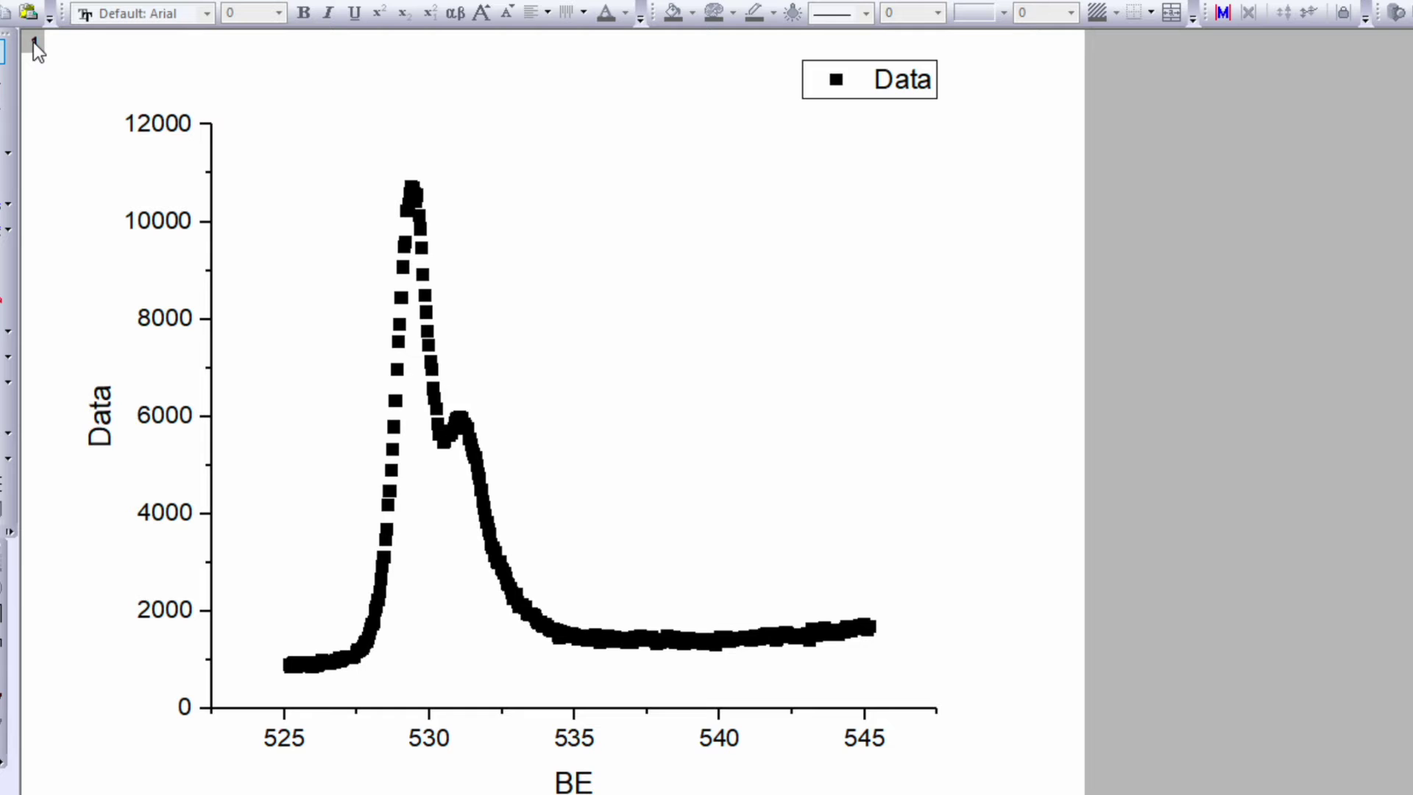
{"action": "double_click", "coordinate": [33, 42]}
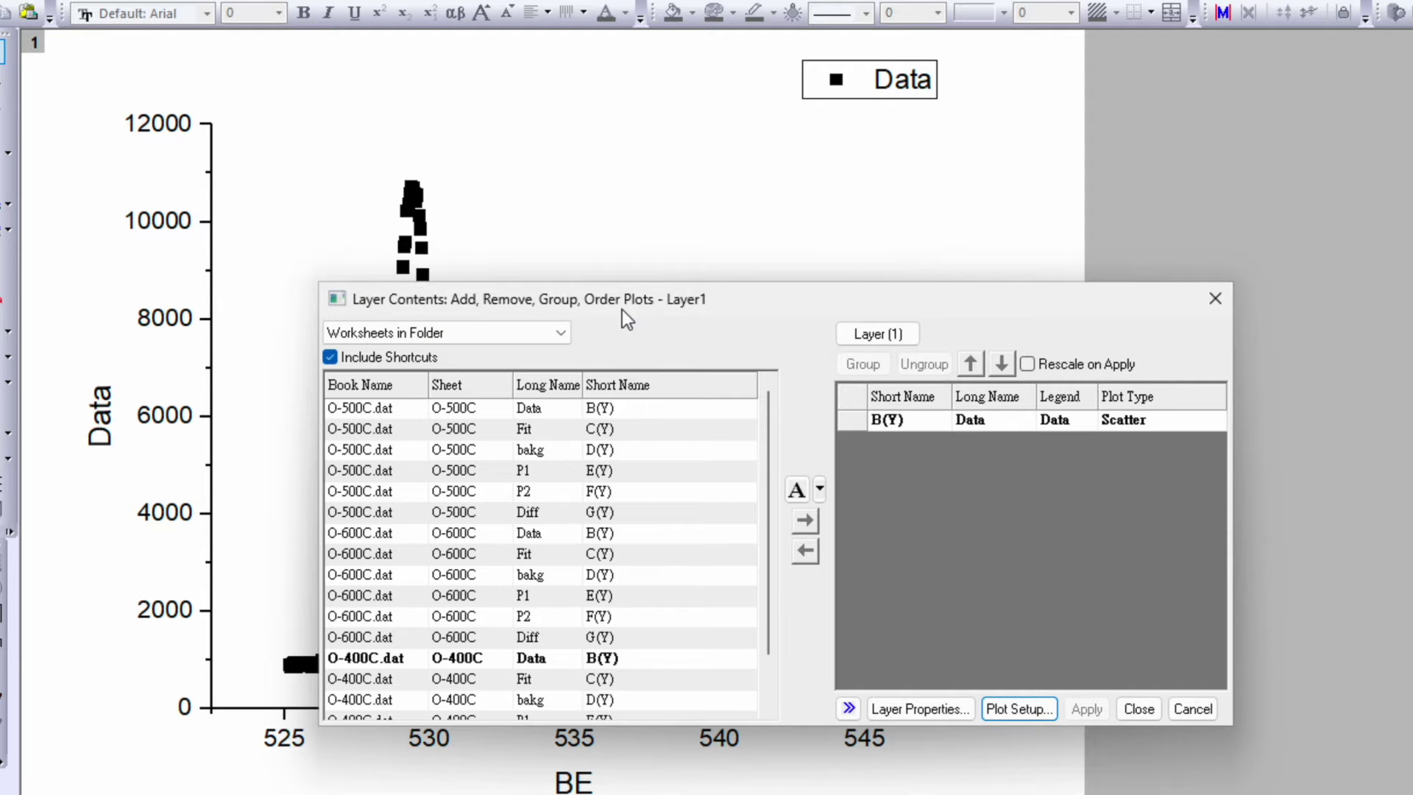
- Add the O-500C and O-600C Data columns to the layer and group all three as g1
{"action": "left_click_drag", "start_coordinate": [731, 296], "coordinate": [738, 232]}
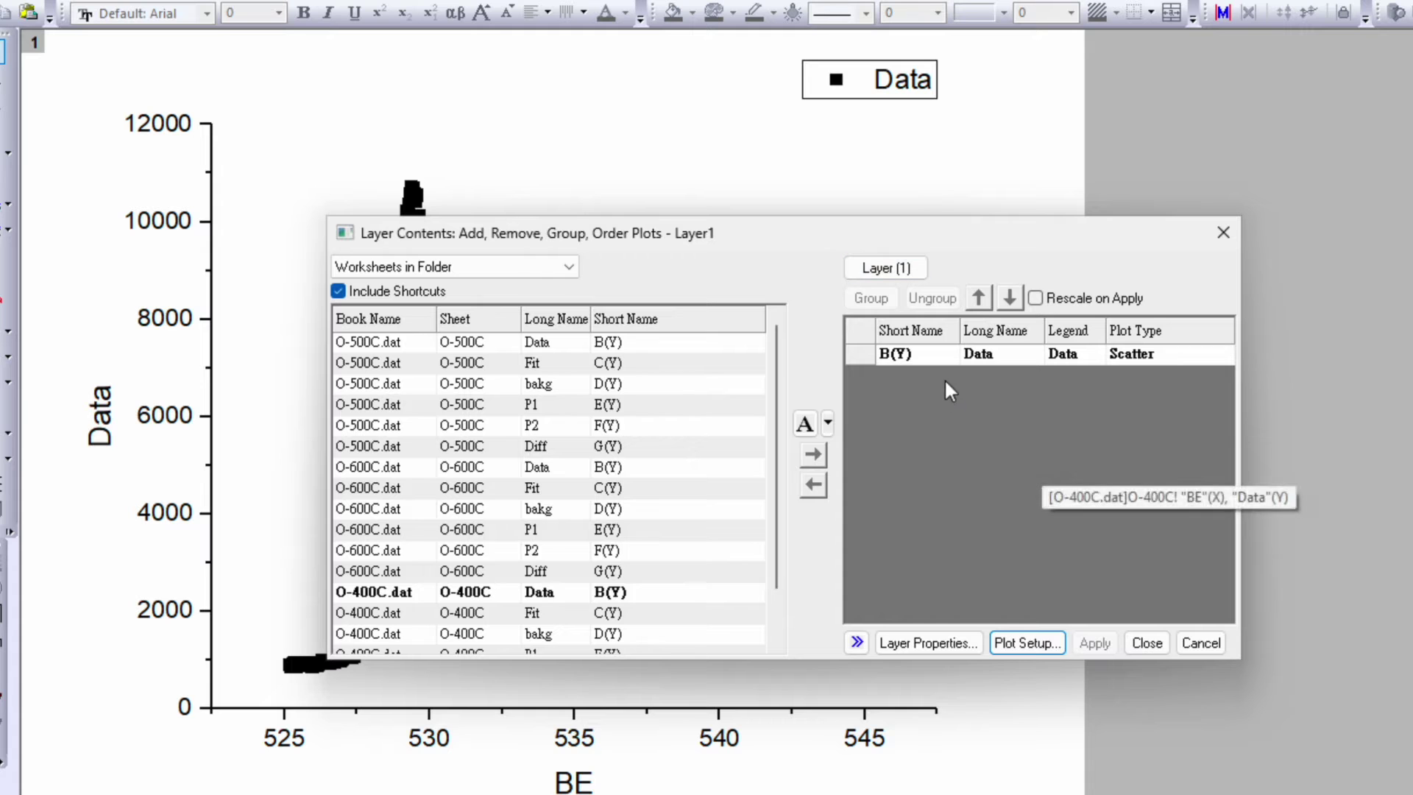
{"action": "left_click", "coordinate": [911, 356]}
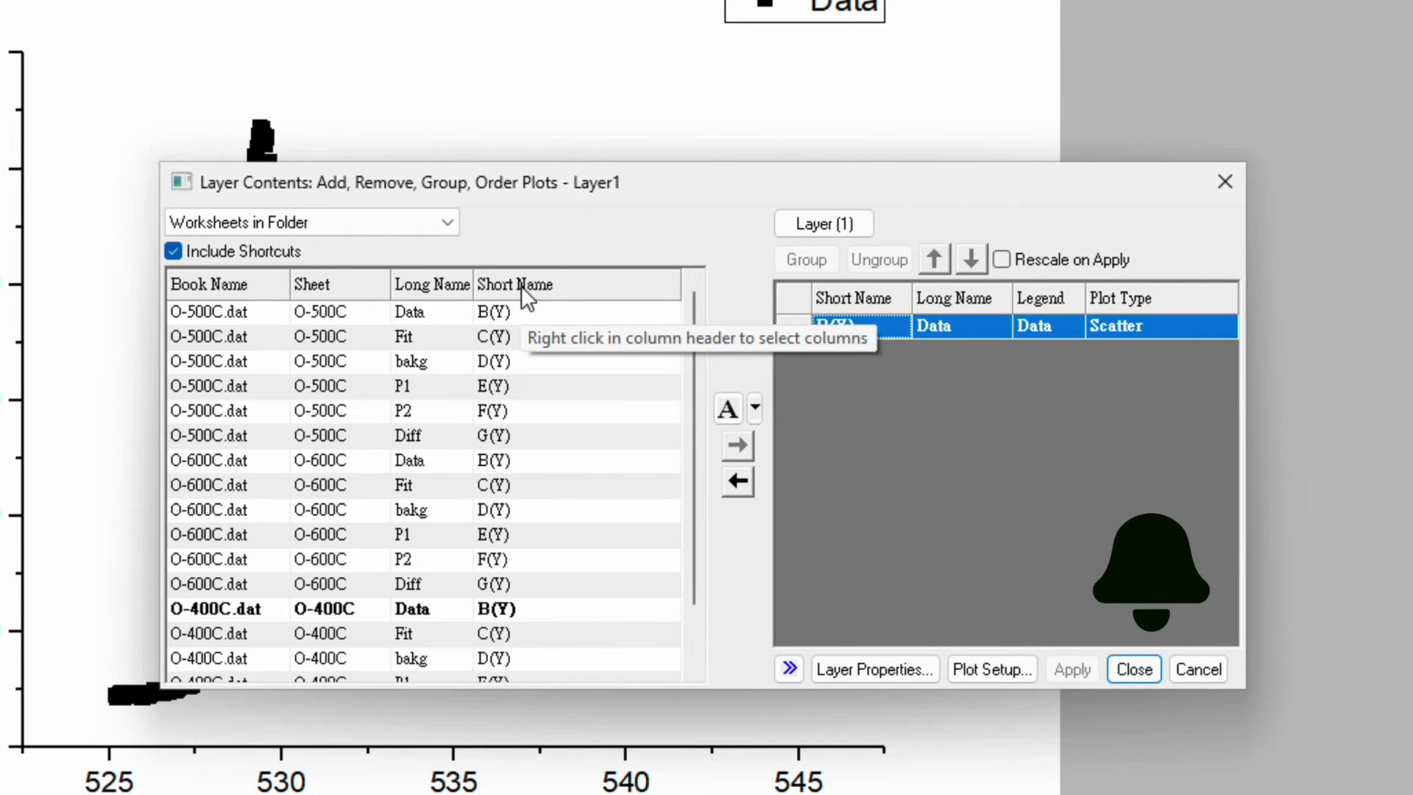
{"action": "left_click", "coordinate": [524, 285]}
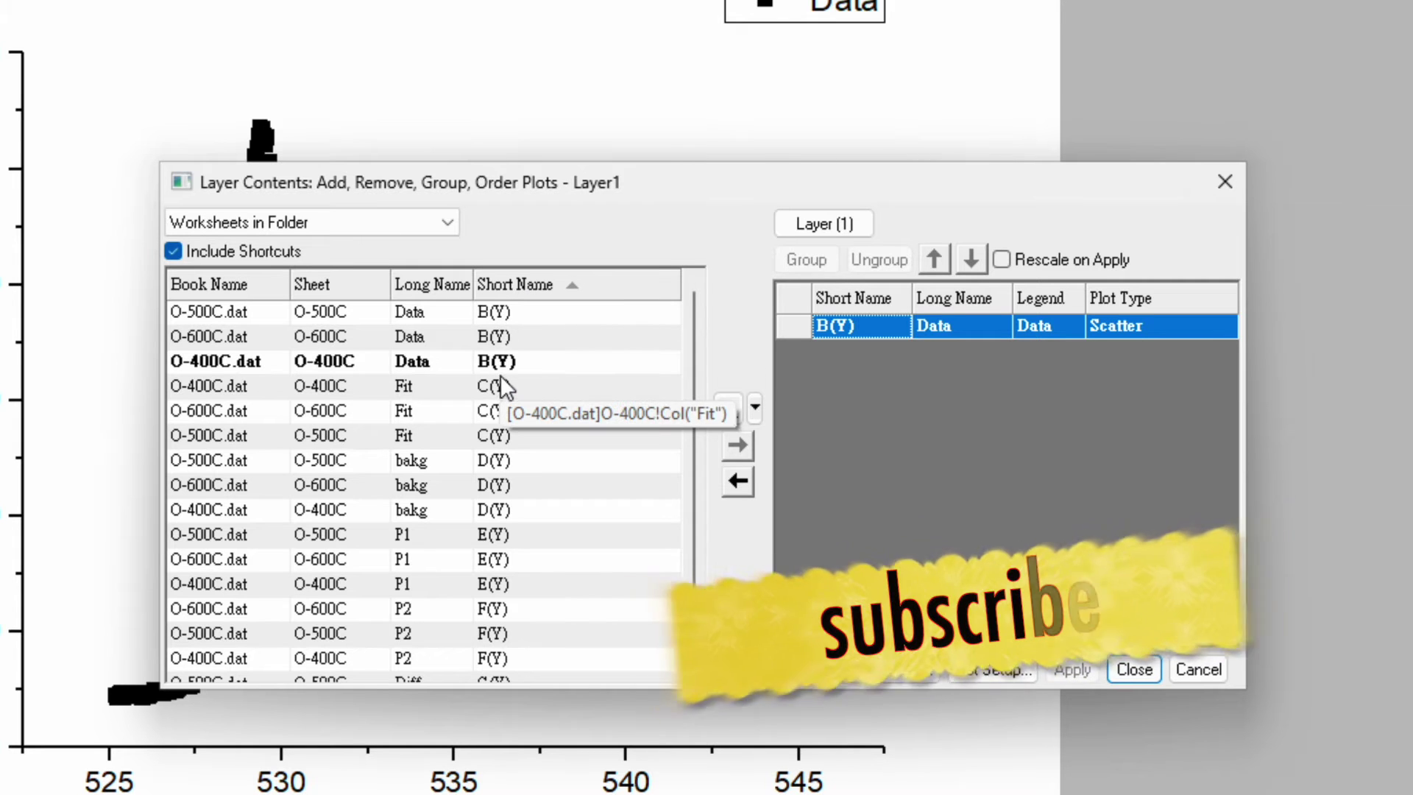
{"action": "left_click", "coordinate": [331, 362]}
{"action": "left_click", "coordinate": [355, 315]}
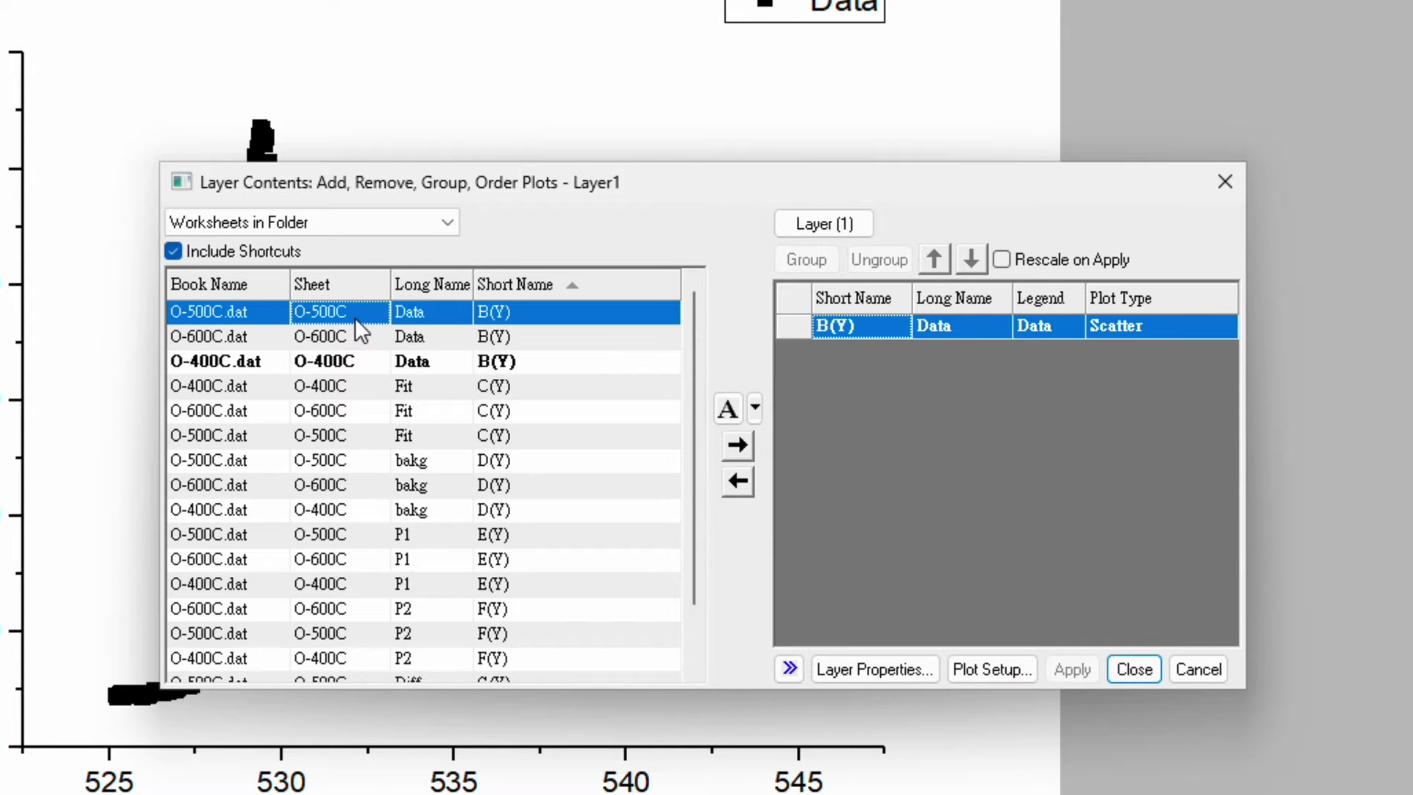
{"action": "left_click", "coordinate": [742, 444]}
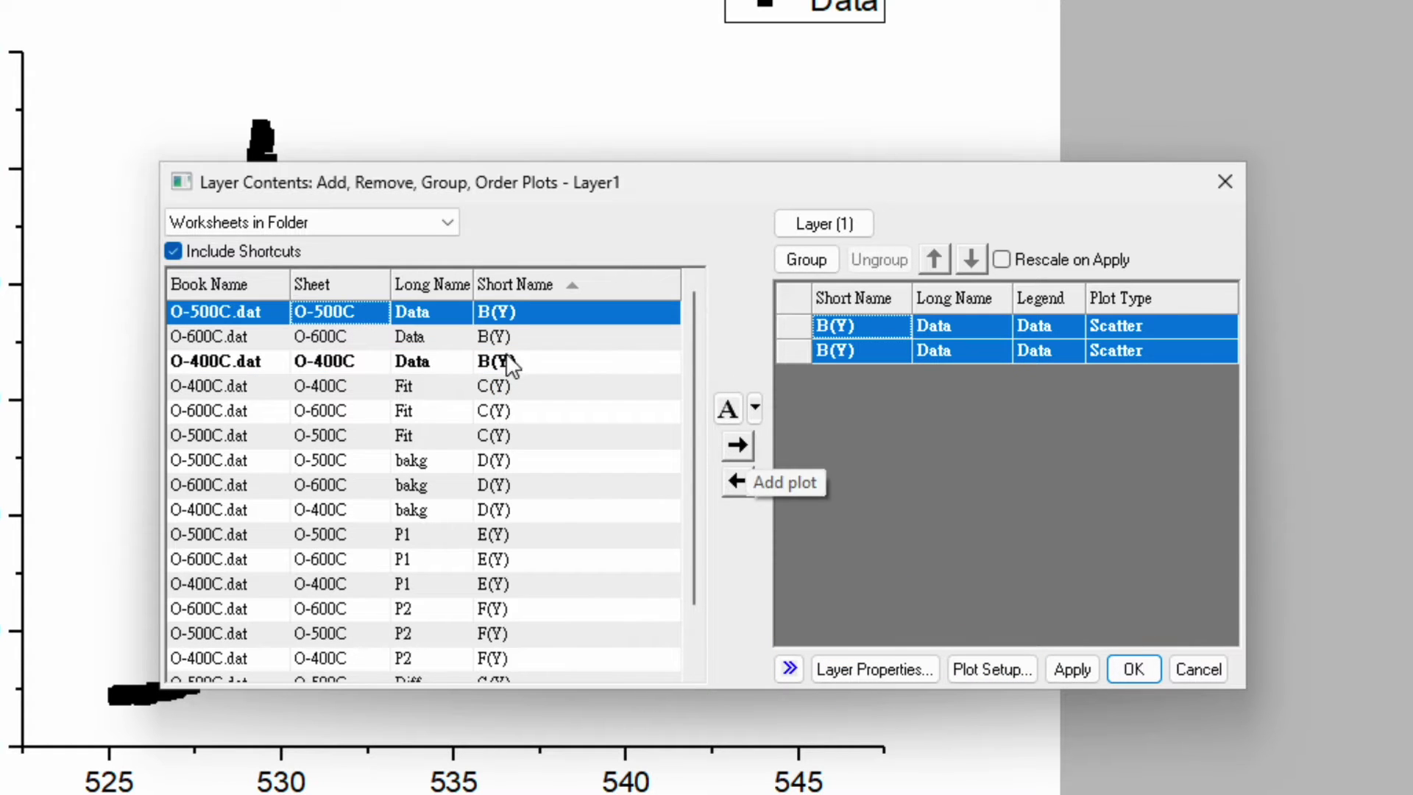
{"action": "left_click", "coordinate": [433, 341]}
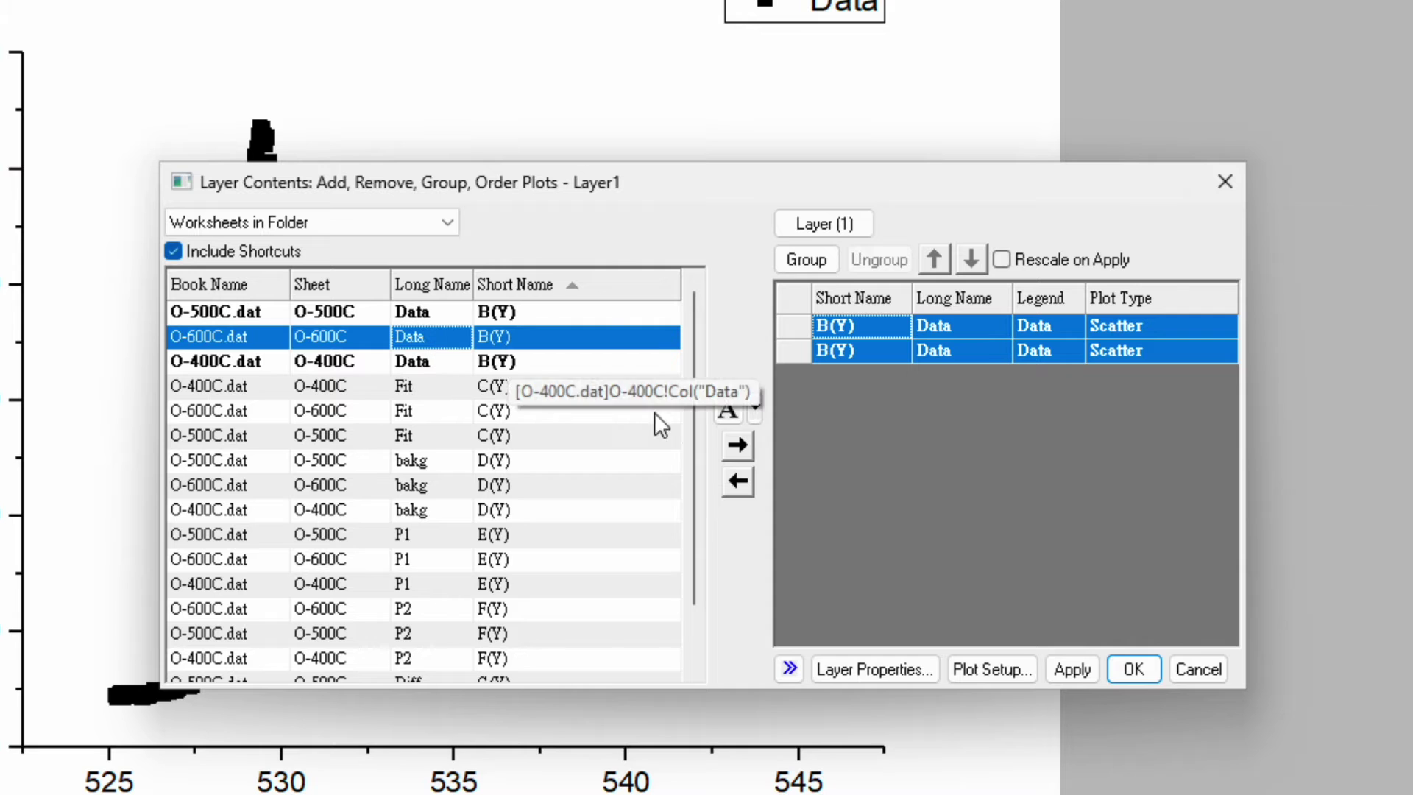
{"action": "left_click", "coordinate": [738, 445]}
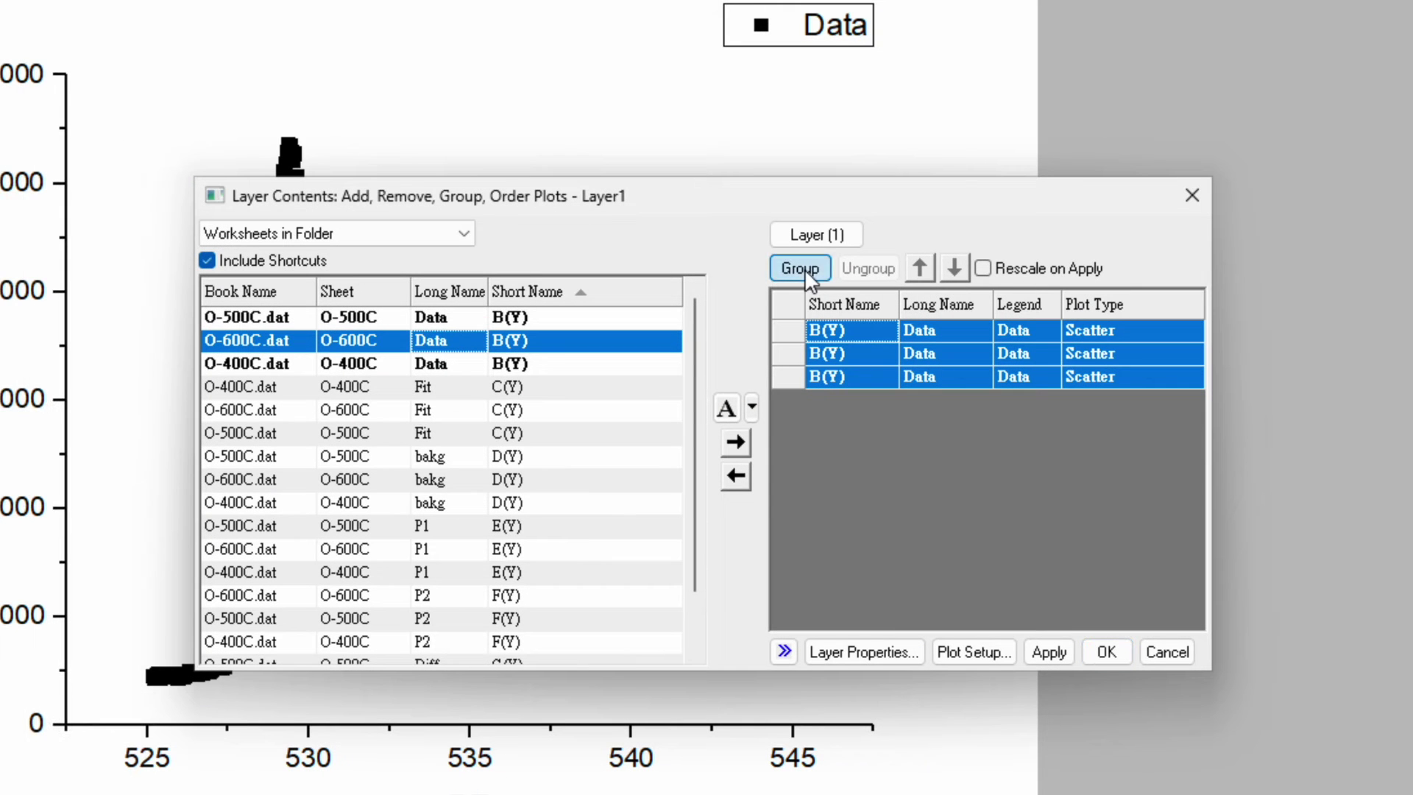
{"action": "left_click", "coordinate": [805, 268]}
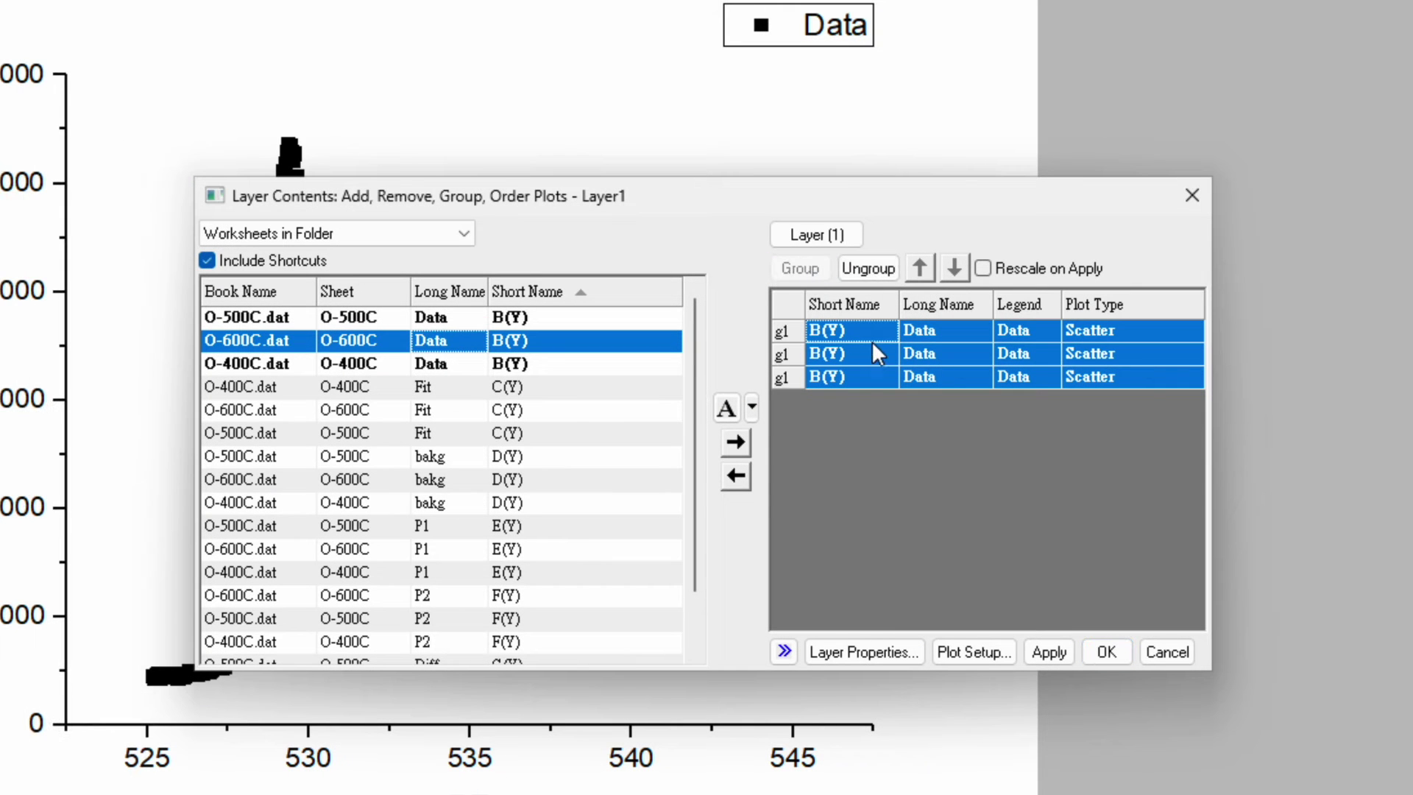
- Add the O-400C, O-500C and O-600C Fit columns as line plots and group them as g2
{"action": "left_click", "coordinate": [362, 390]}
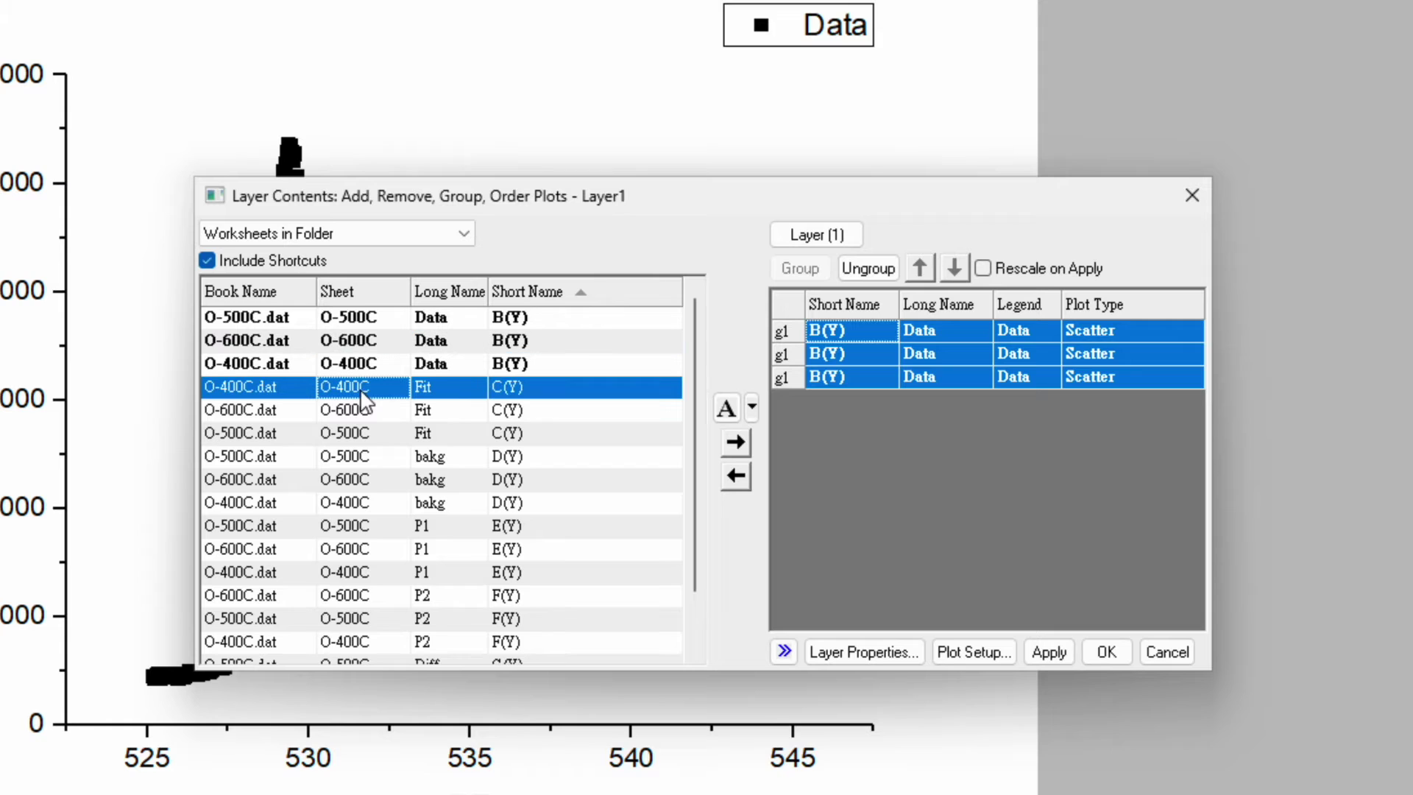
{"action": "left_click", "coordinate": [751, 408]}
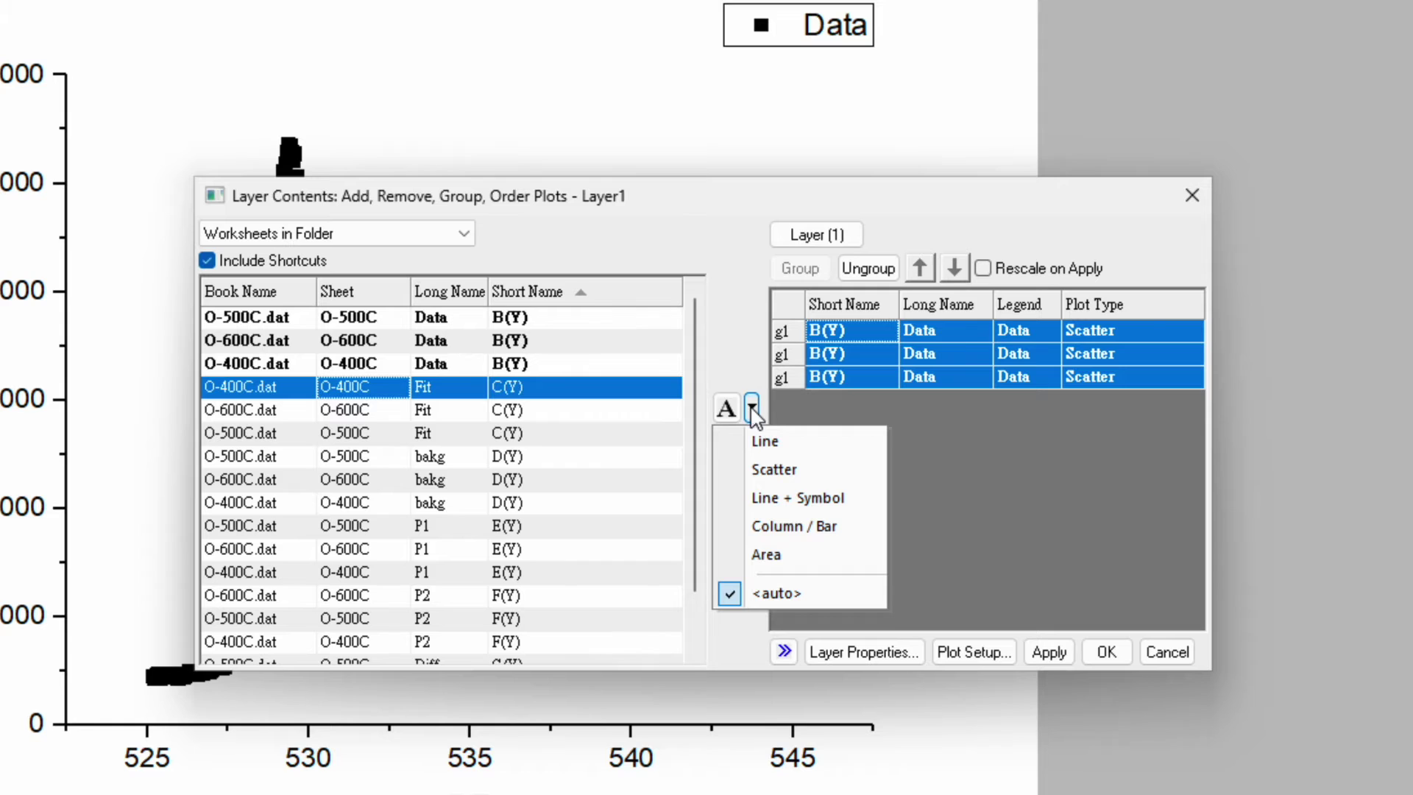
{"action": "left_click", "coordinate": [791, 442]}
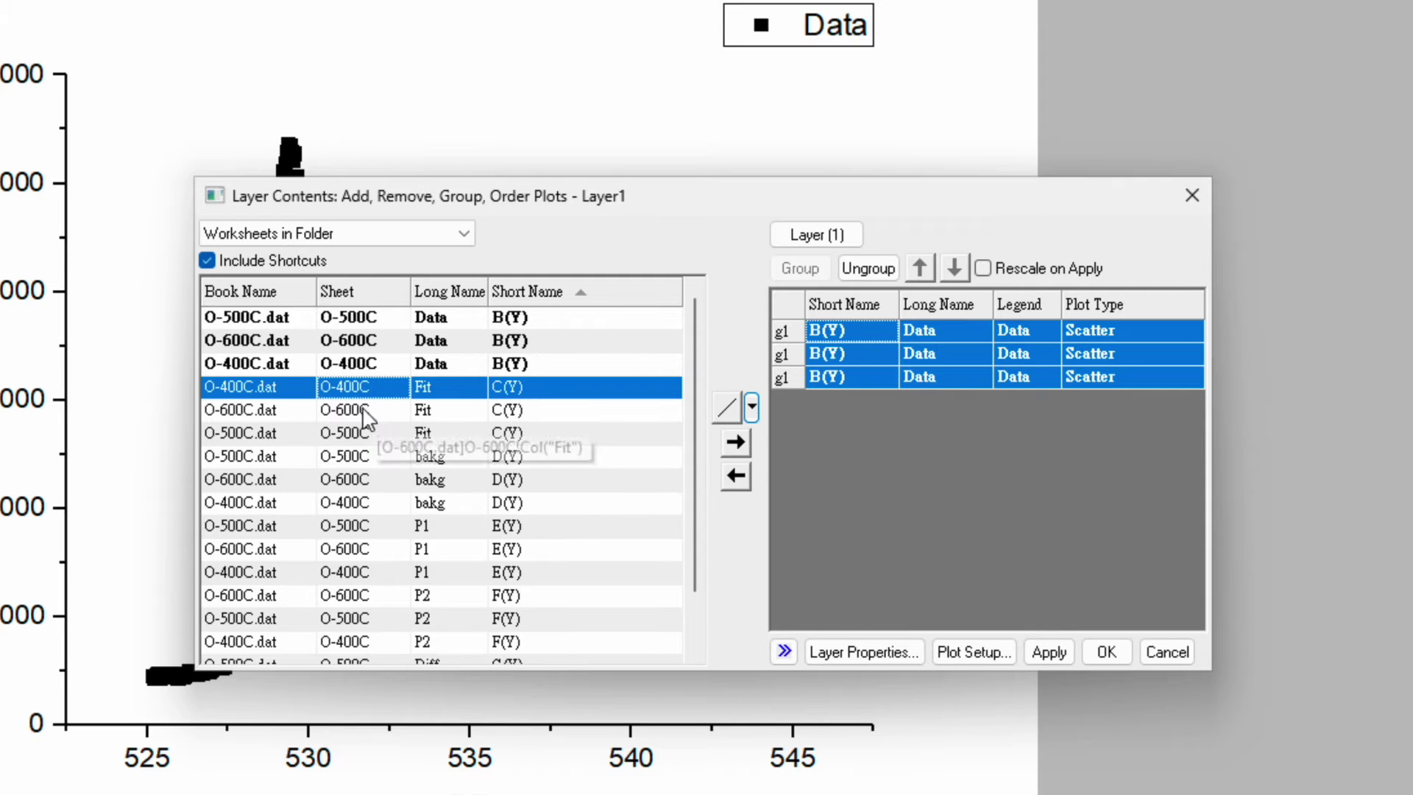
{"action": "left_click", "coordinate": [736, 443]}
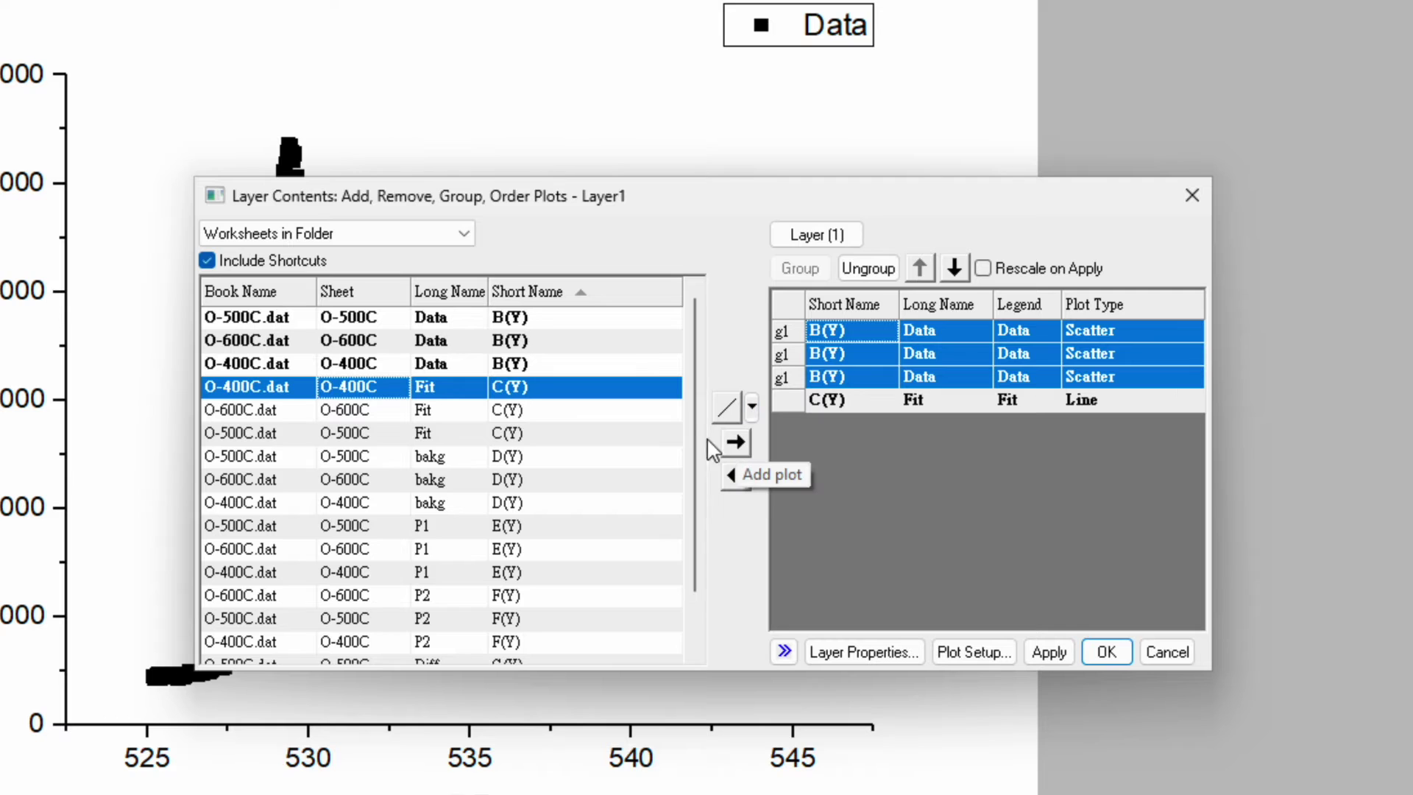
{"action": "left_click", "coordinate": [441, 433]}
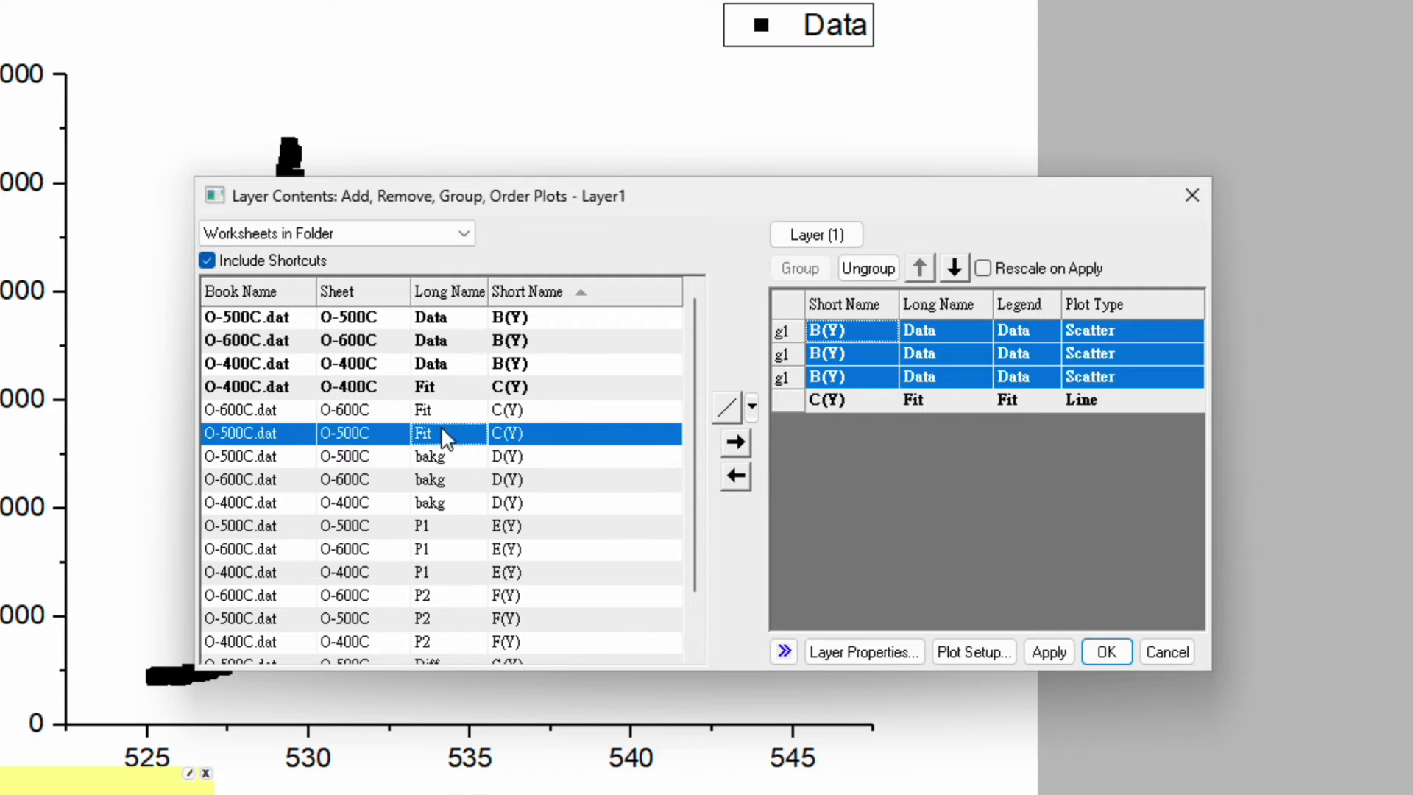
{"action": "left_click", "coordinate": [736, 443]}
{"action": "left_click", "coordinate": [527, 412]}
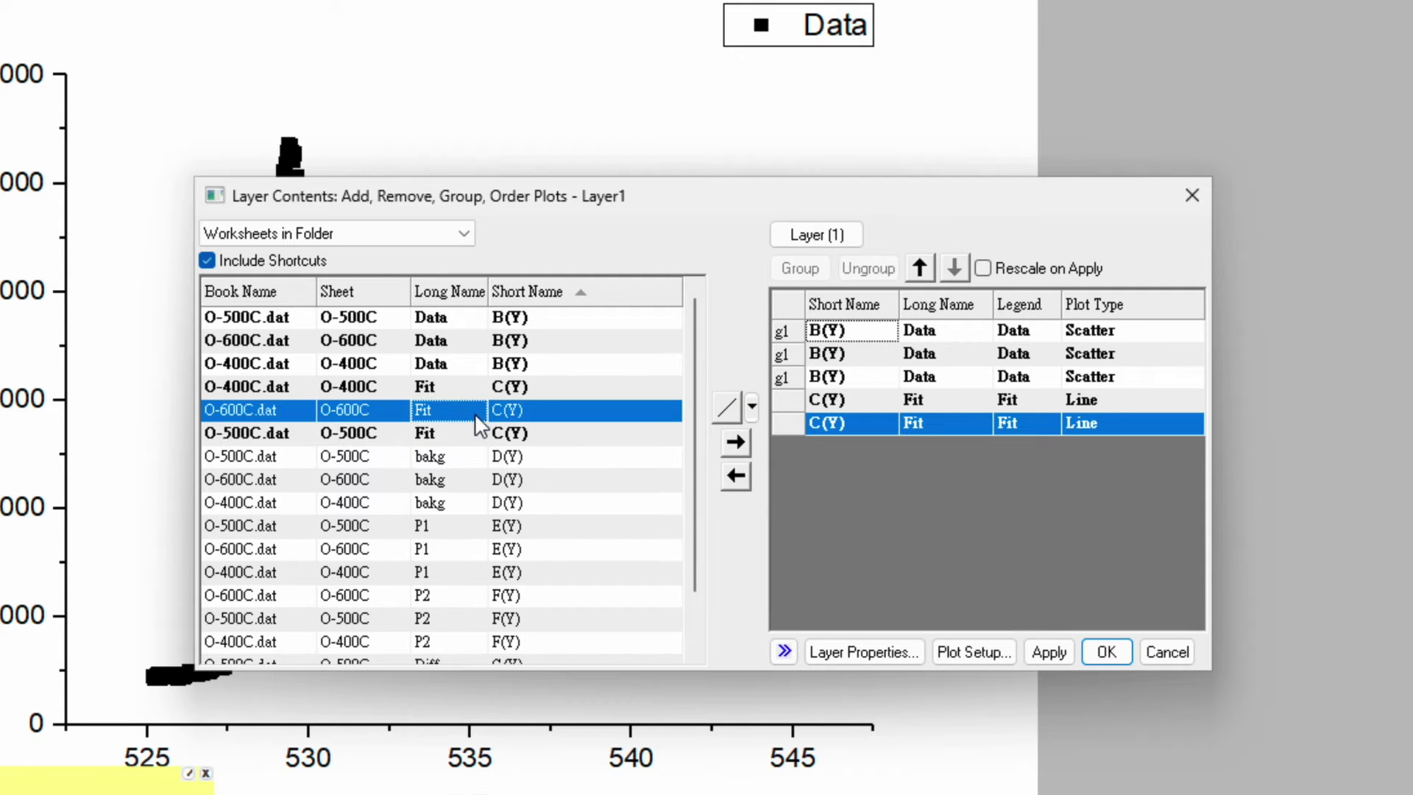
{"action": "left_click", "coordinate": [735, 443]}
{"action": "left_click", "coordinate": [852, 401]}
{"action": "left_click", "coordinate": [853, 446], "text": "shift"}
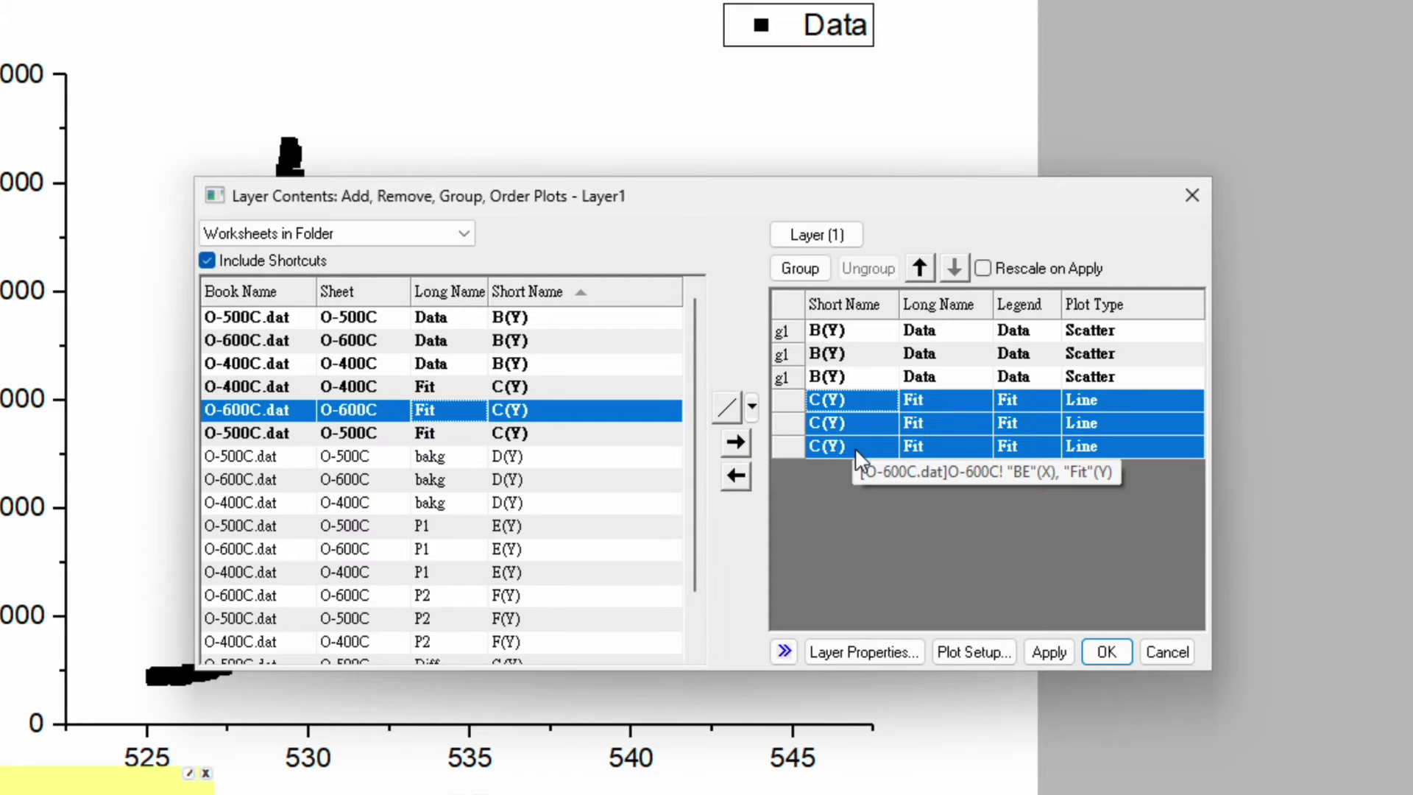
{"action": "left_click", "coordinate": [799, 268]}
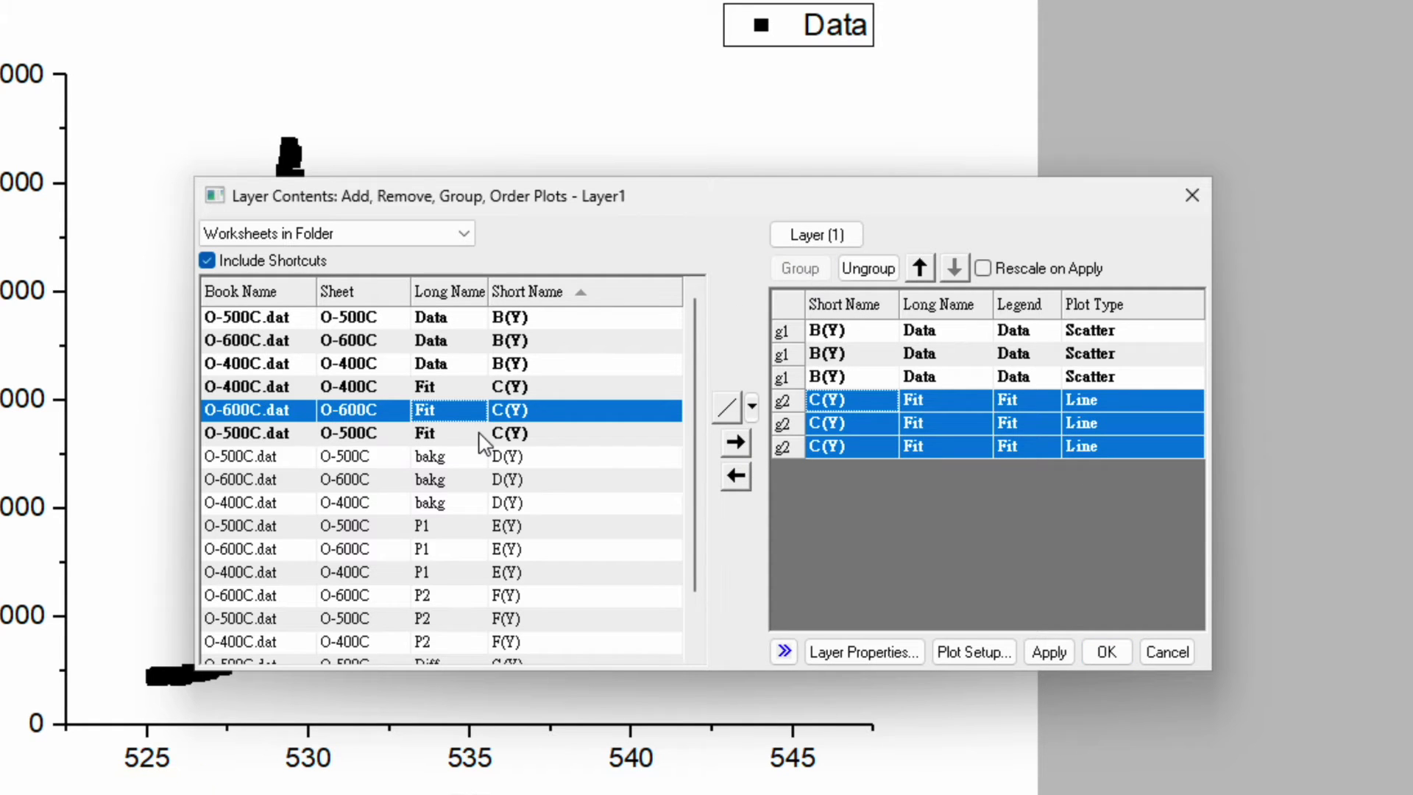
- Add the three samples' bakg columns to the layer and group them
{"action": "left_click", "coordinate": [432, 459]}
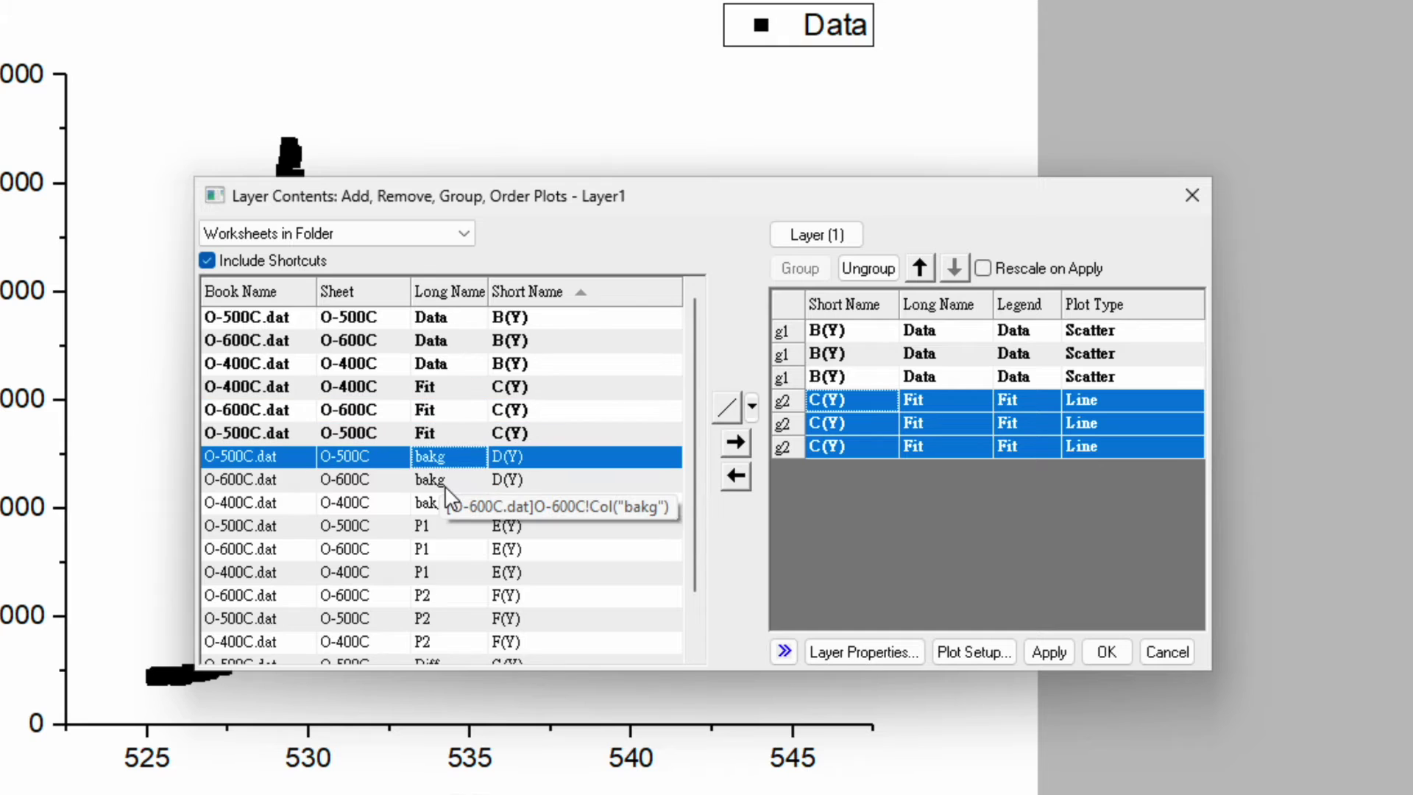
{"action": "scroll", "coordinate": [445, 493], "scroll_direction": "down", "scroll_amount": 1}
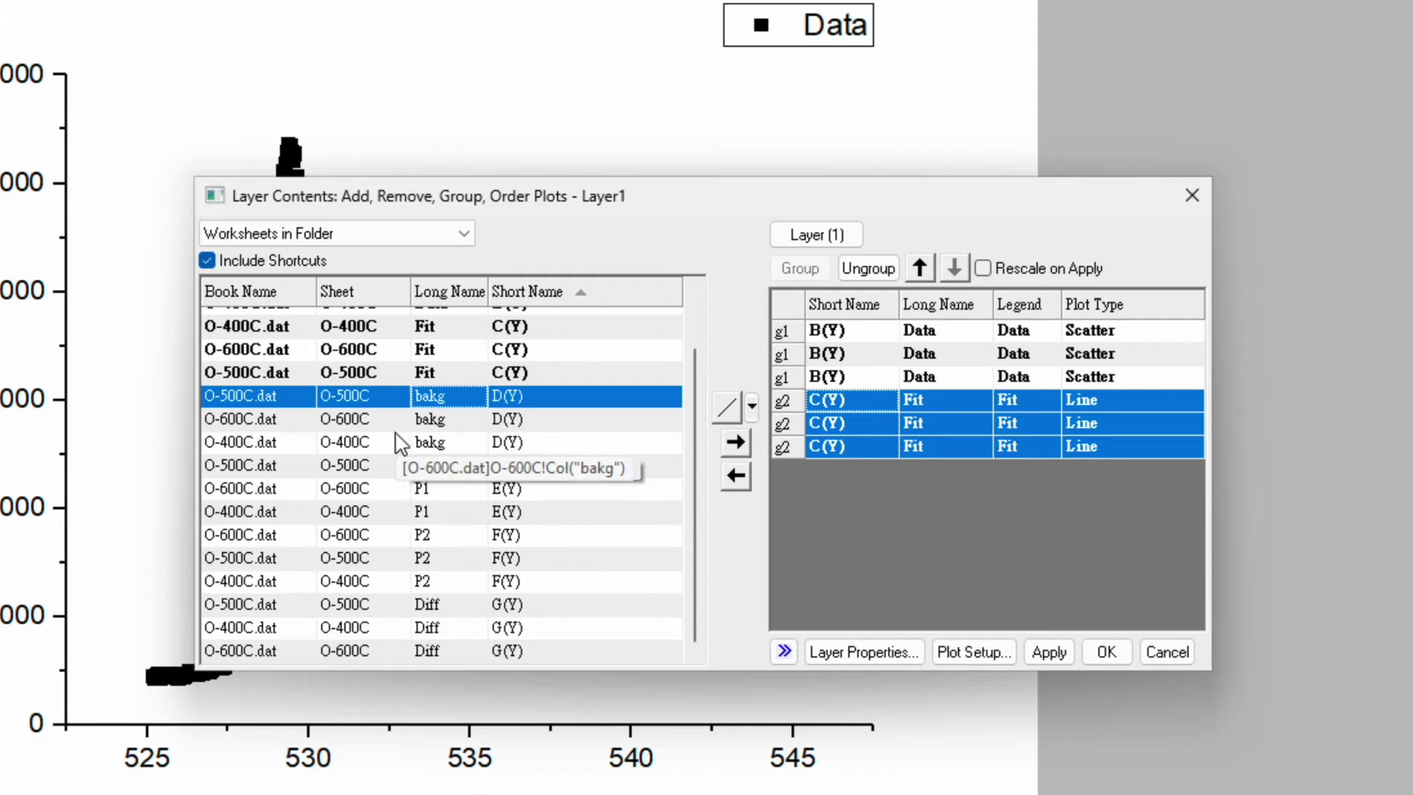
{"action": "left_click", "coordinate": [415, 444]}
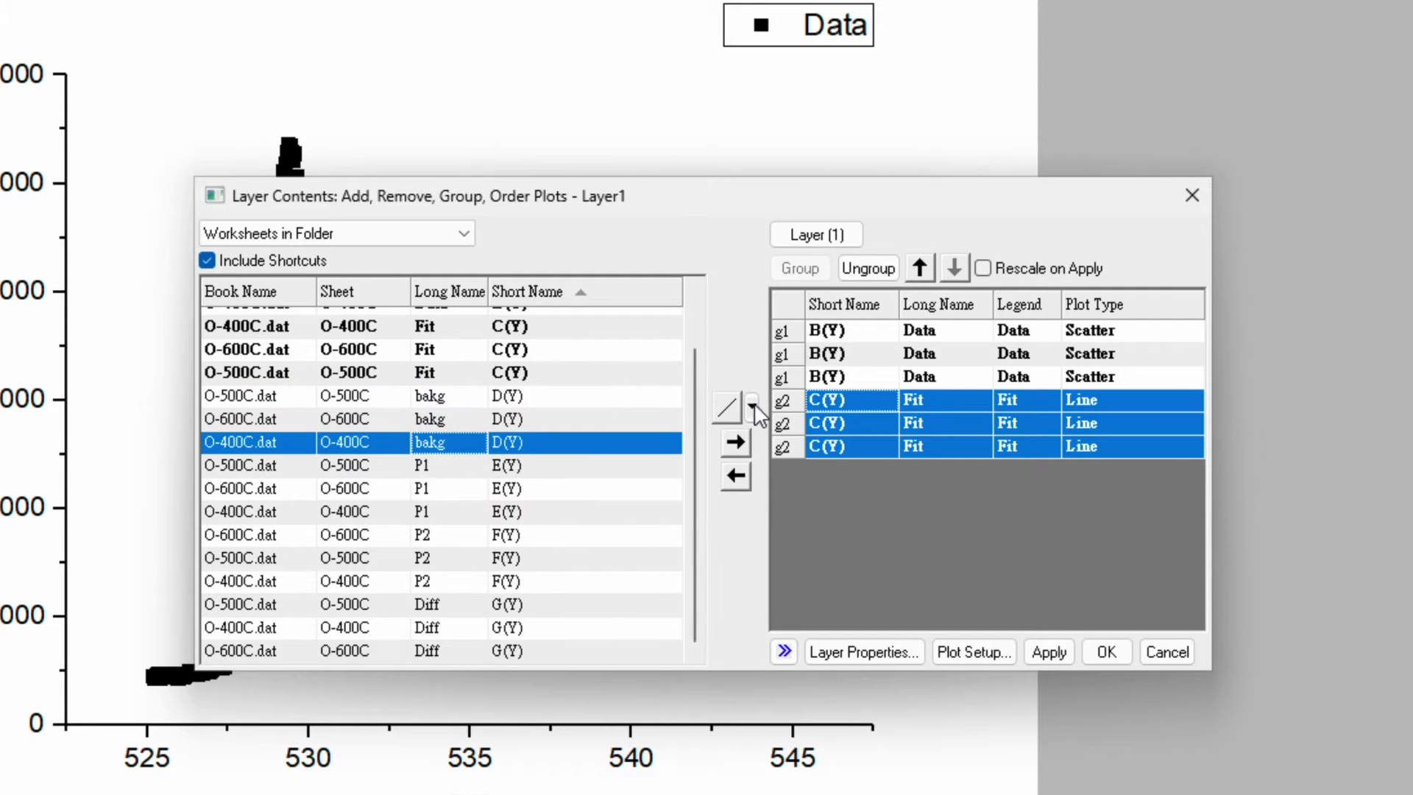
{"action": "left_click", "coordinate": [733, 439]}
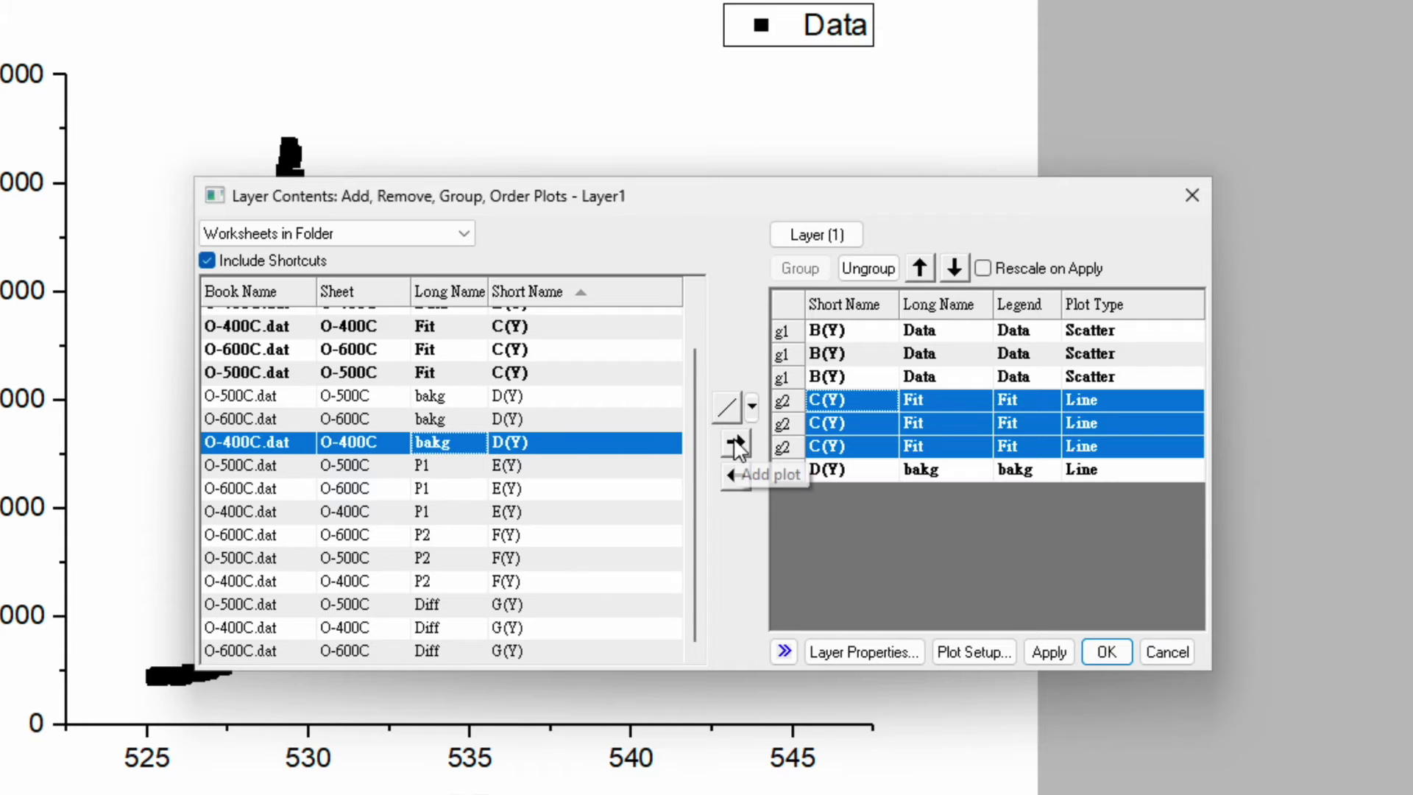
{"action": "left_click", "coordinate": [460, 397]}
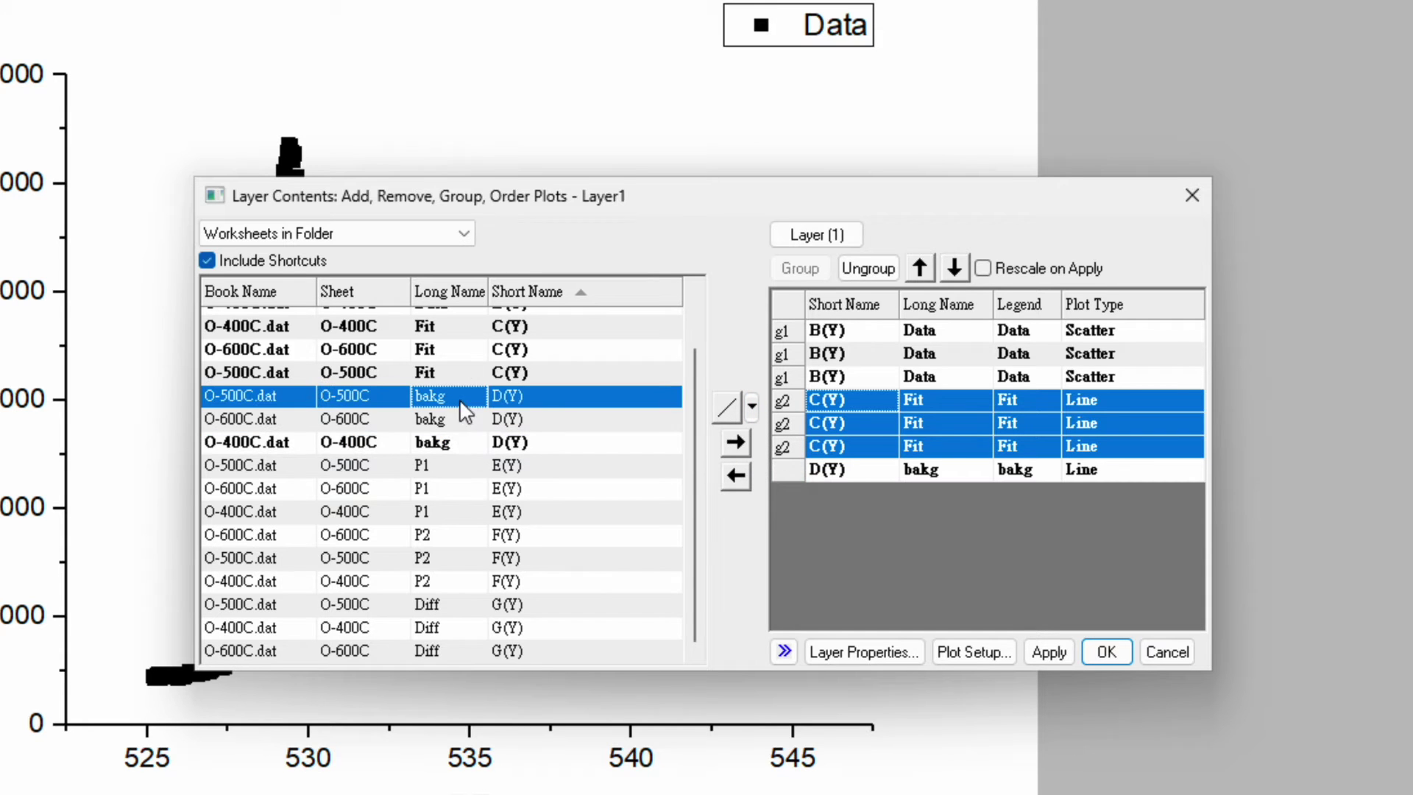
{"action": "left_click", "coordinate": [733, 441]}
{"action": "left_click", "coordinate": [508, 419]}
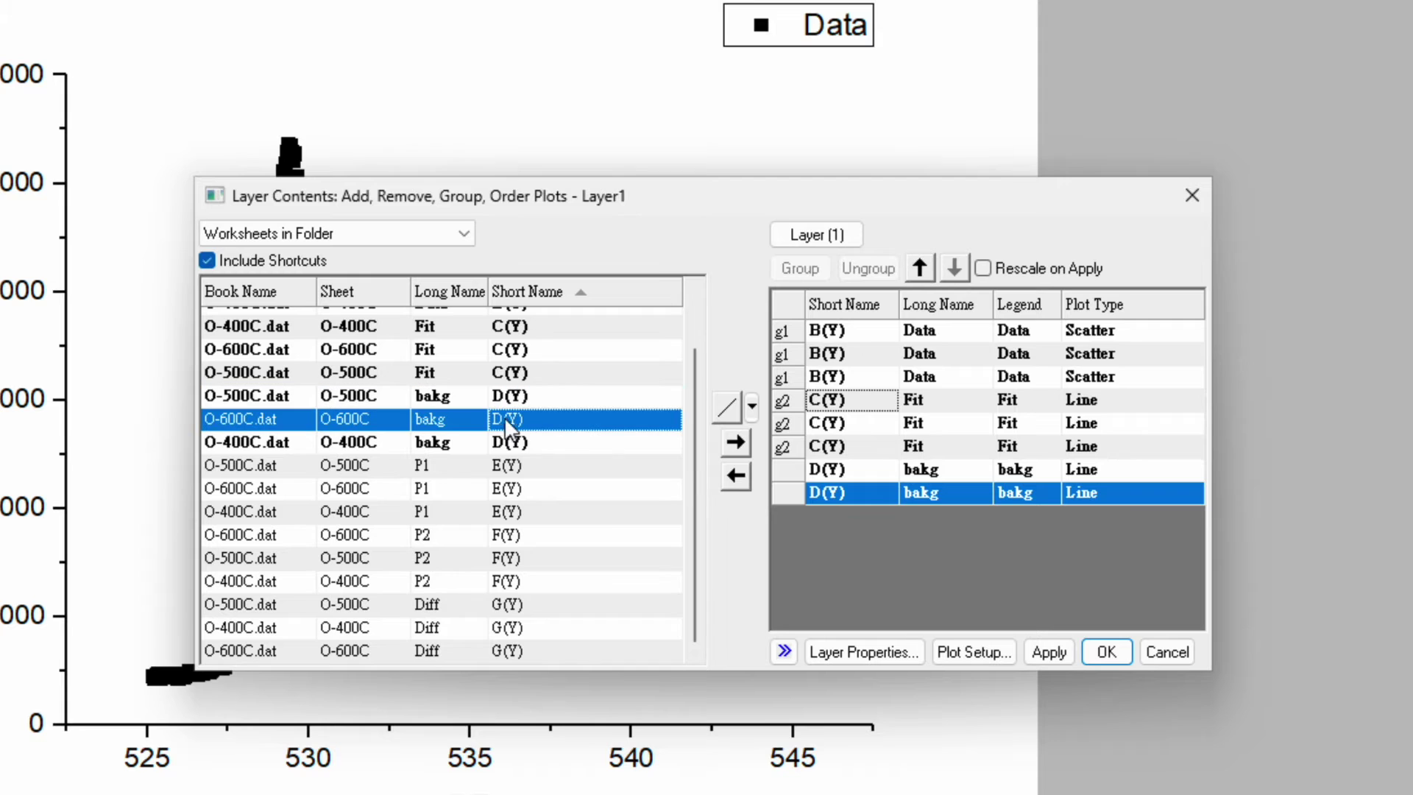
{"action": "left_click", "coordinate": [734, 441]}
{"action": "left_click_drag", "start_coordinate": [846, 474], "coordinate": [855, 515]}
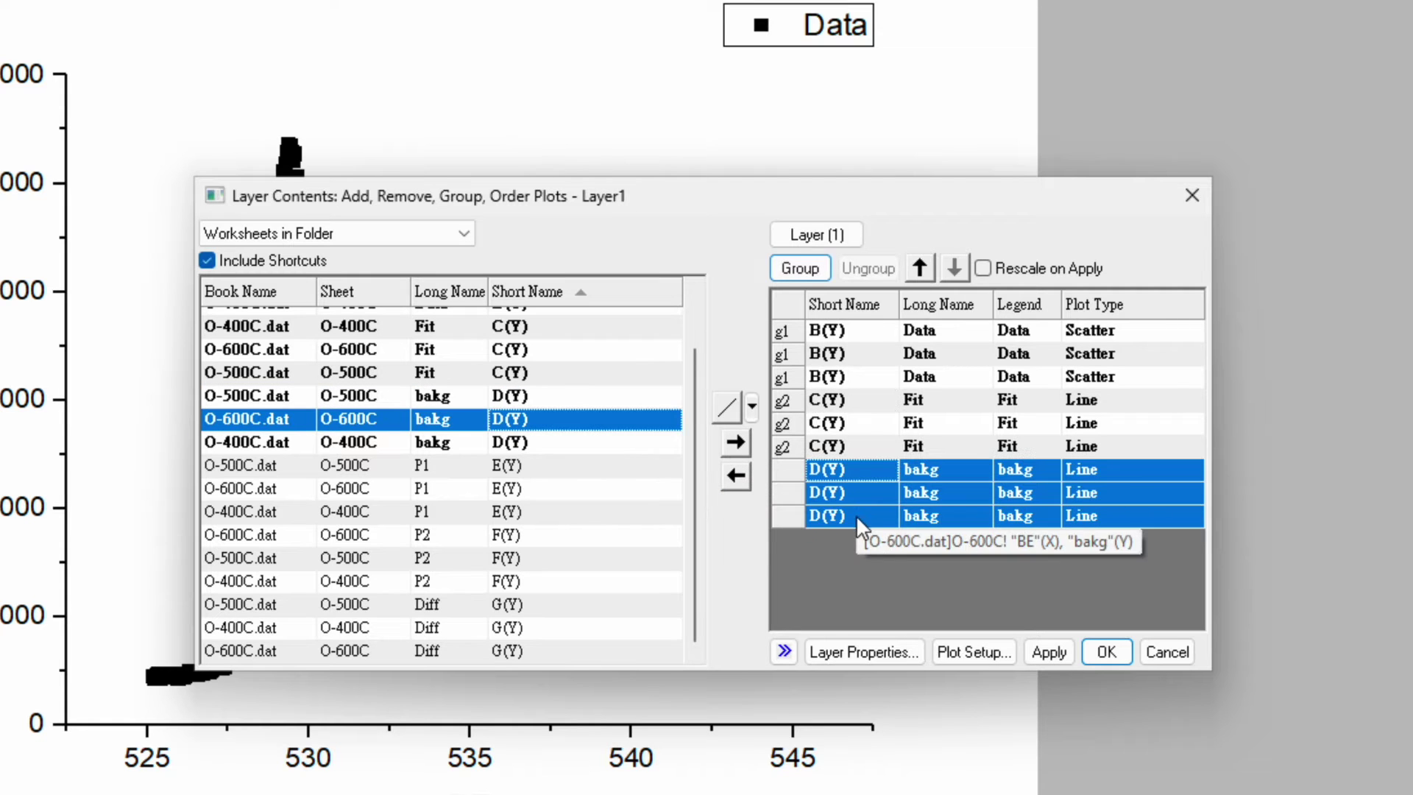
{"action": "left_click", "coordinate": [798, 270]}
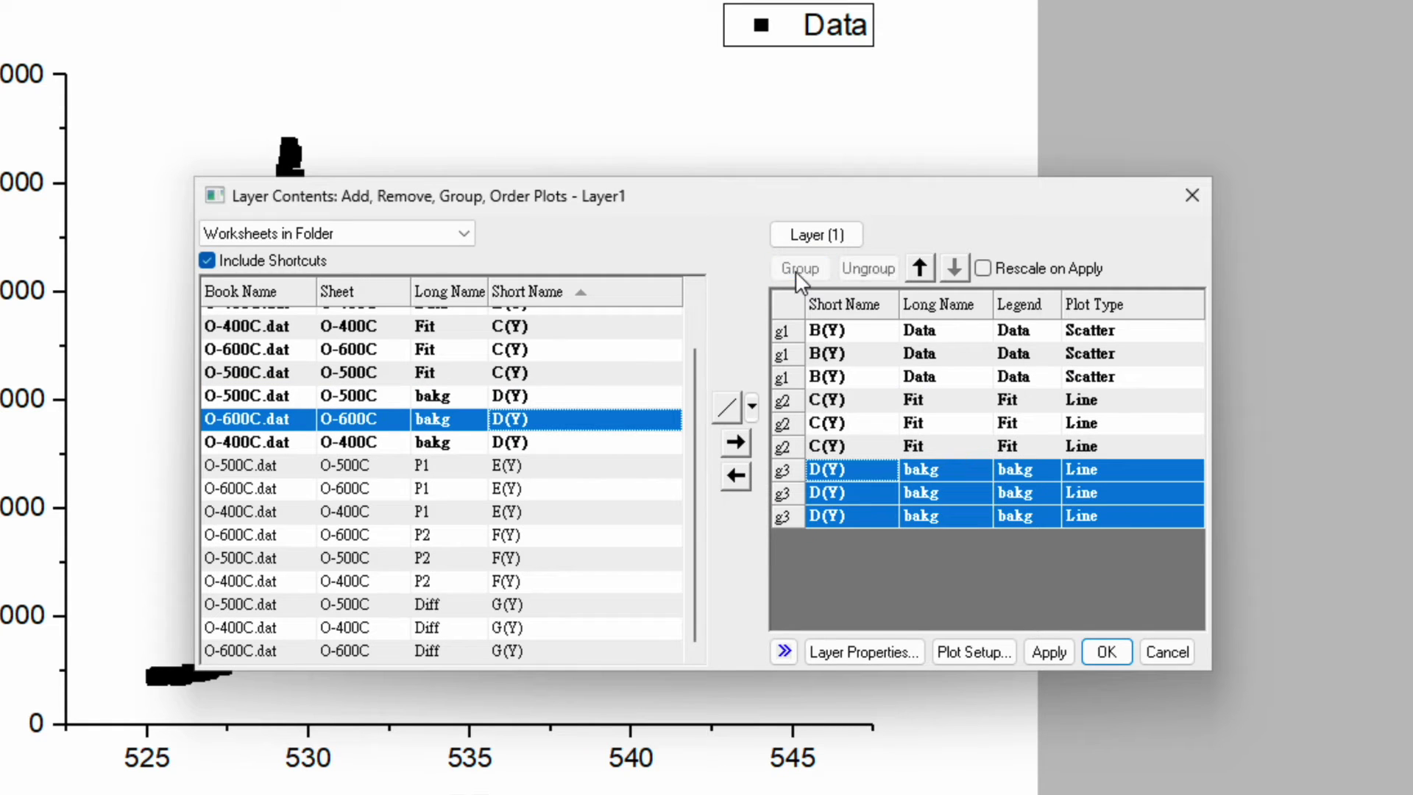
- Add the three samples' P1 columns to the layer and group them
{"action": "left_click", "coordinate": [426, 470]}
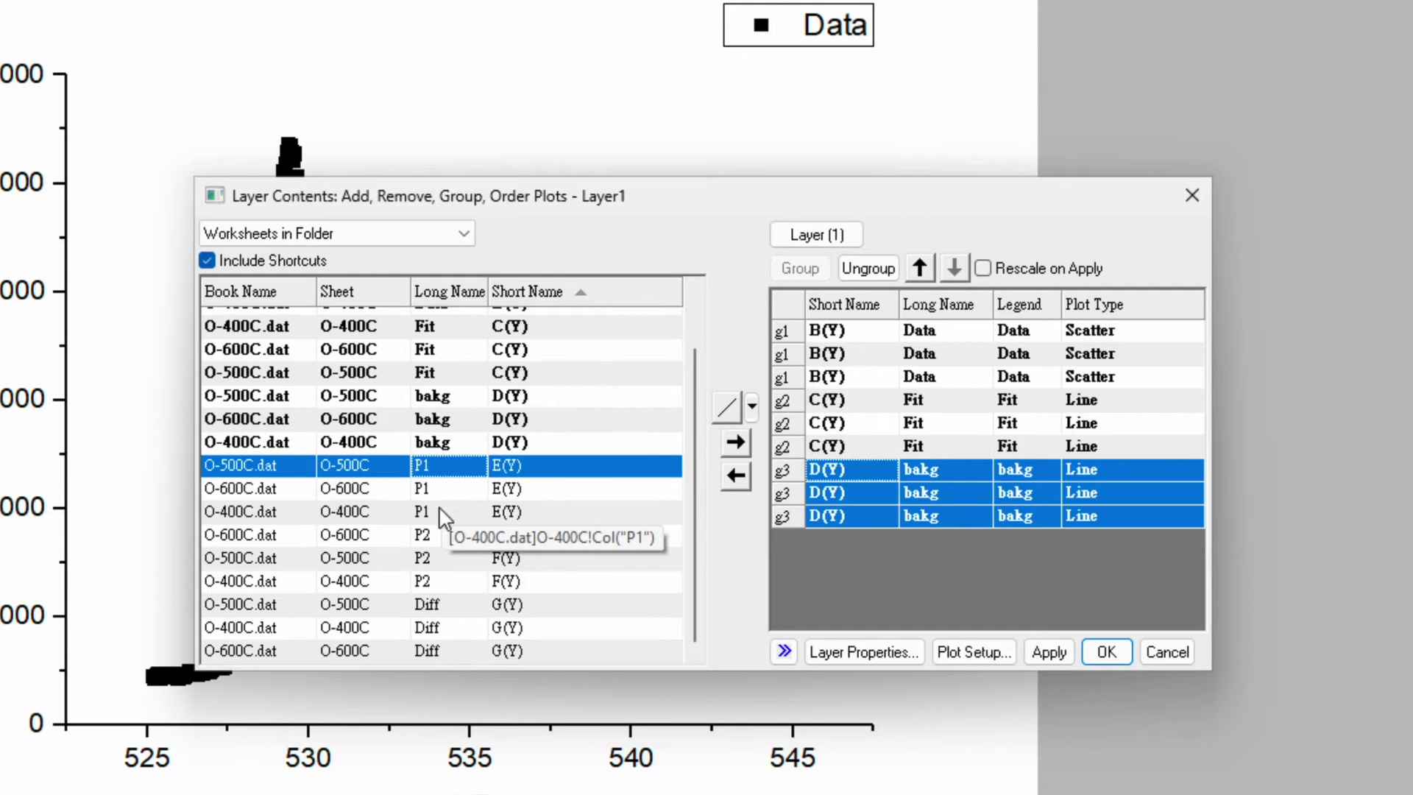
{"action": "left_click", "coordinate": [403, 513]}
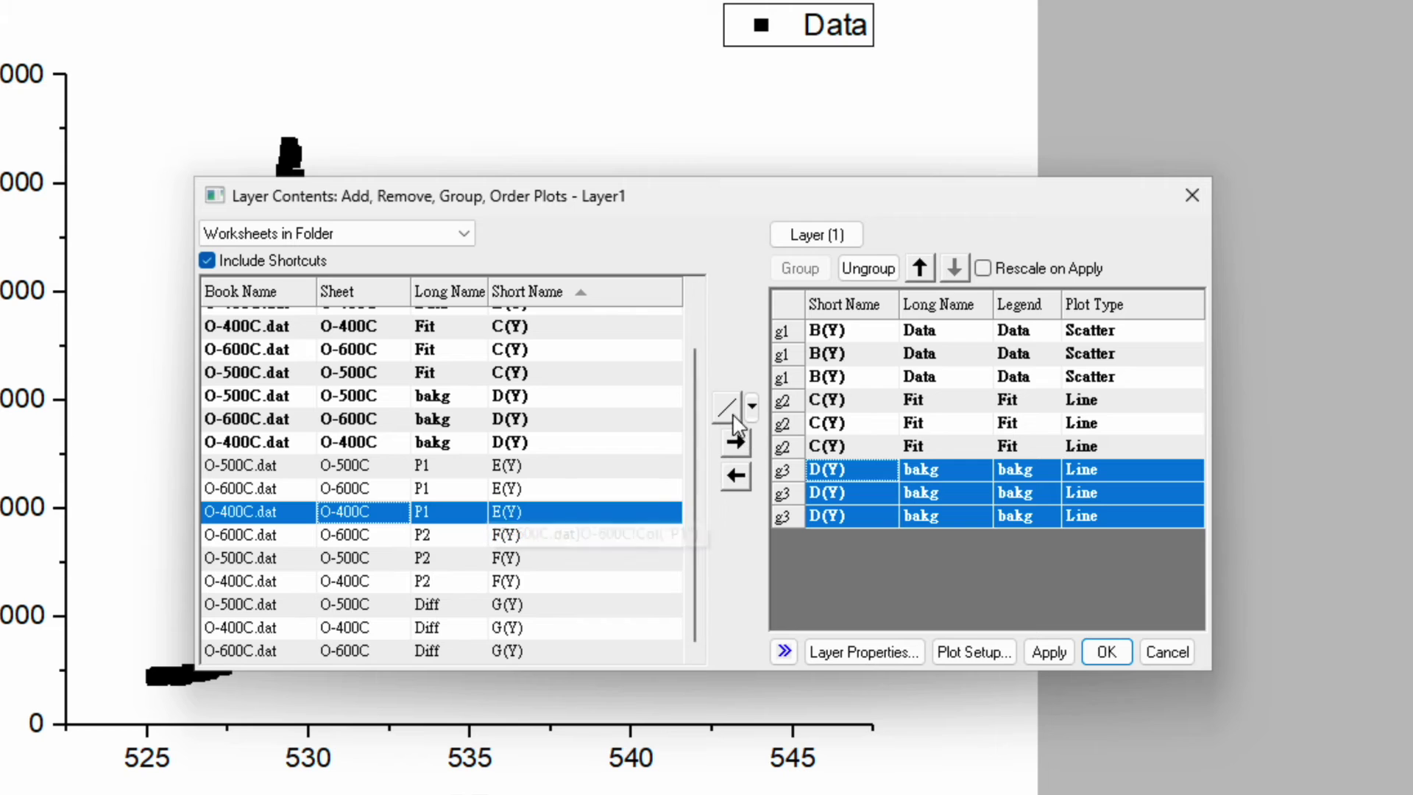
{"action": "left_click", "coordinate": [735, 441]}
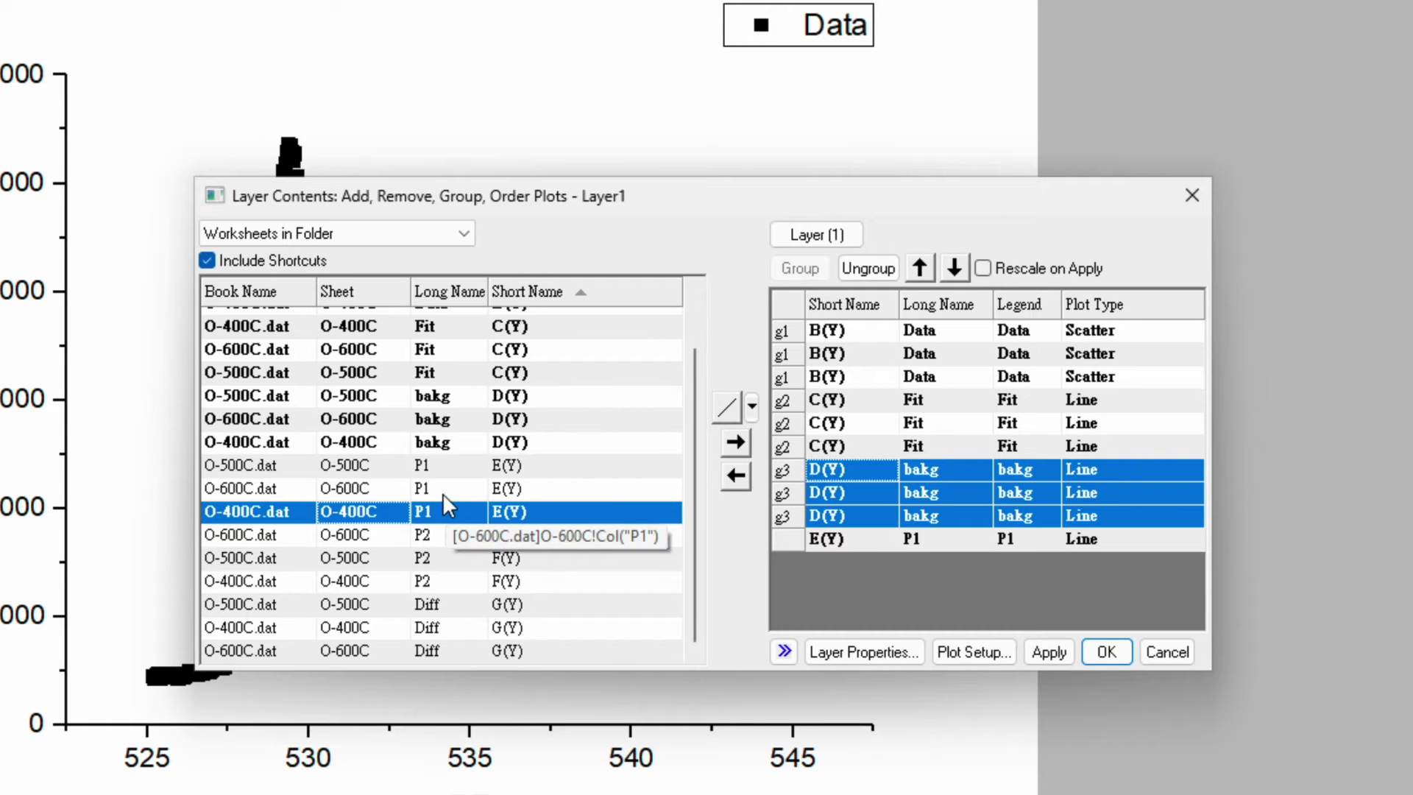
{"action": "left_click", "coordinate": [449, 468]}
{"action": "left_click", "coordinate": [735, 441]}
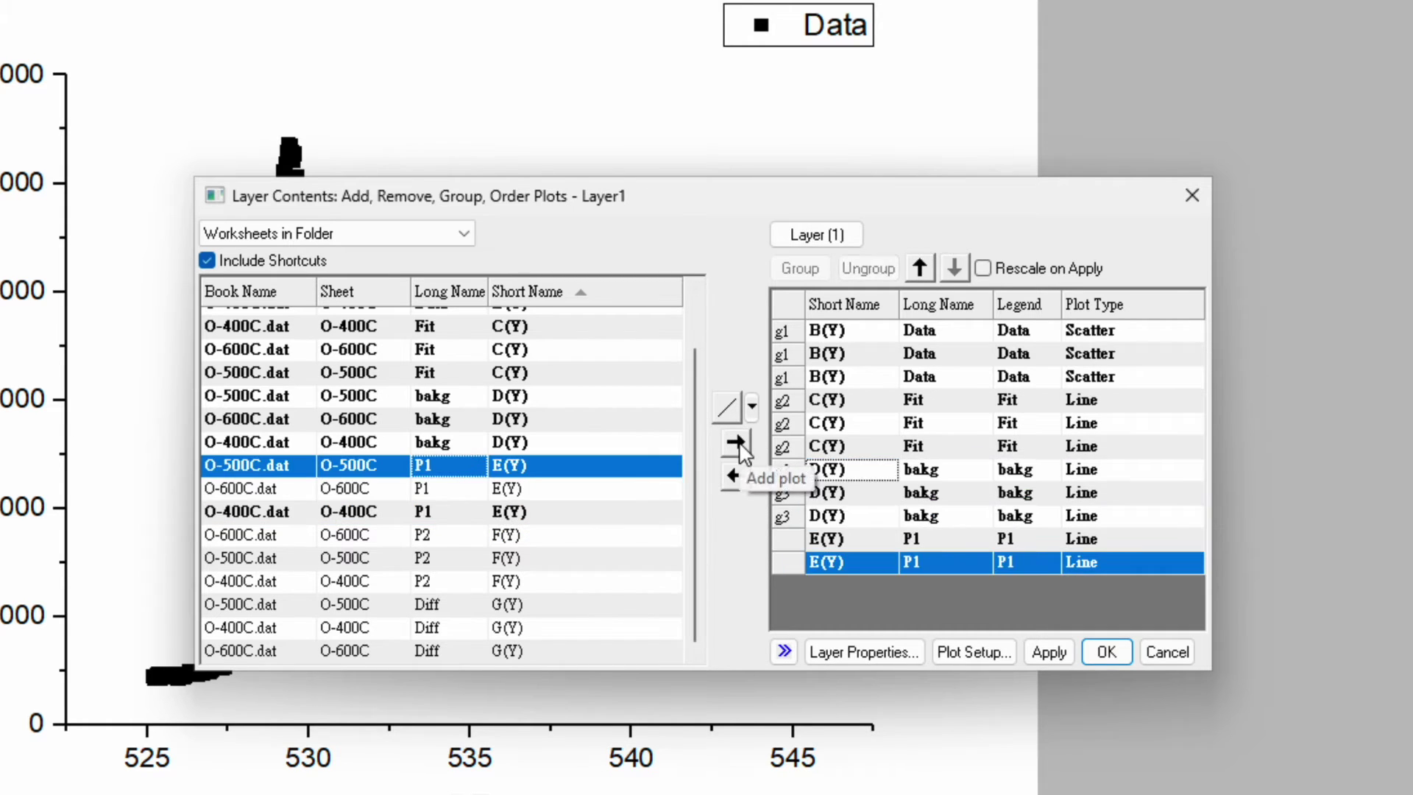
{"action": "left_click", "coordinate": [449, 489]}
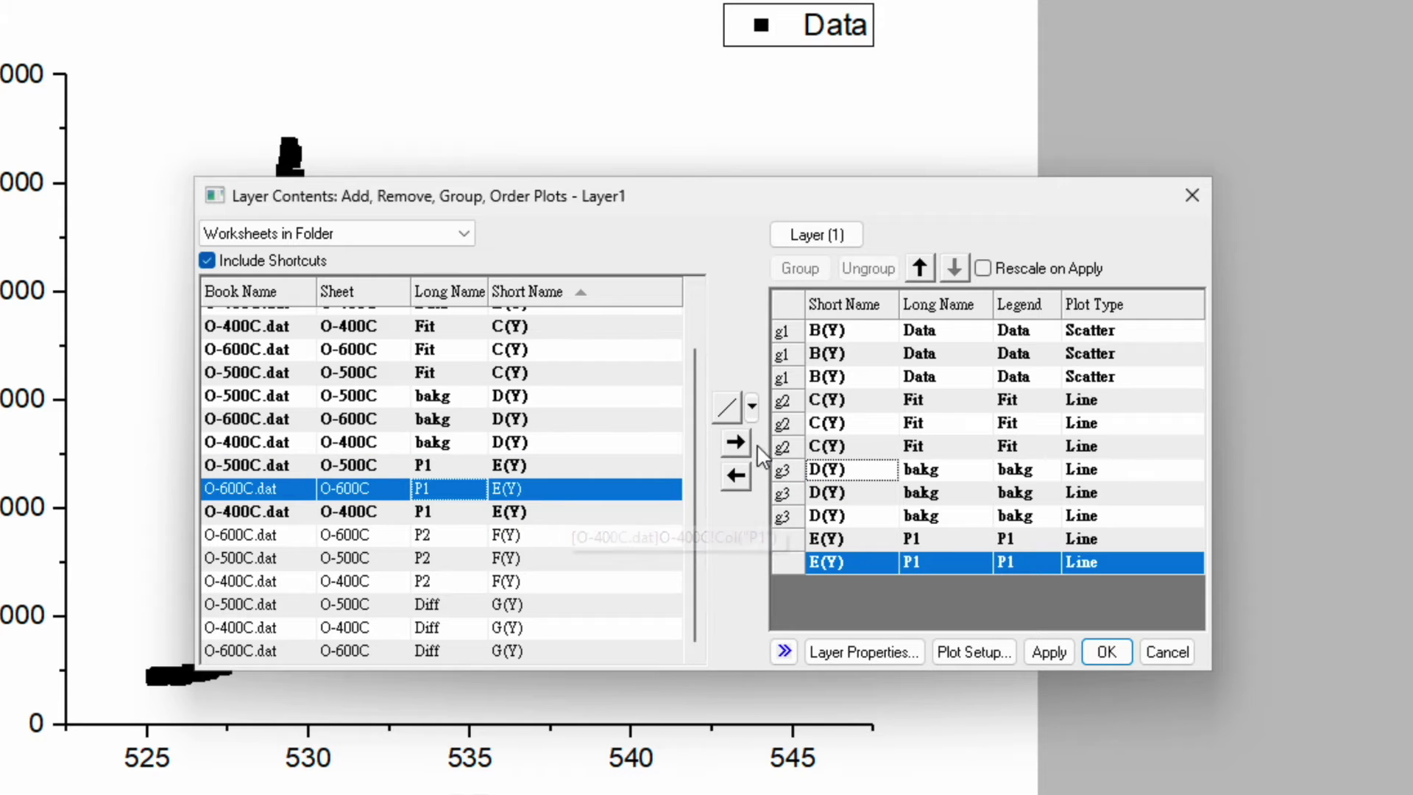
{"action": "left_click", "coordinate": [735, 441]}
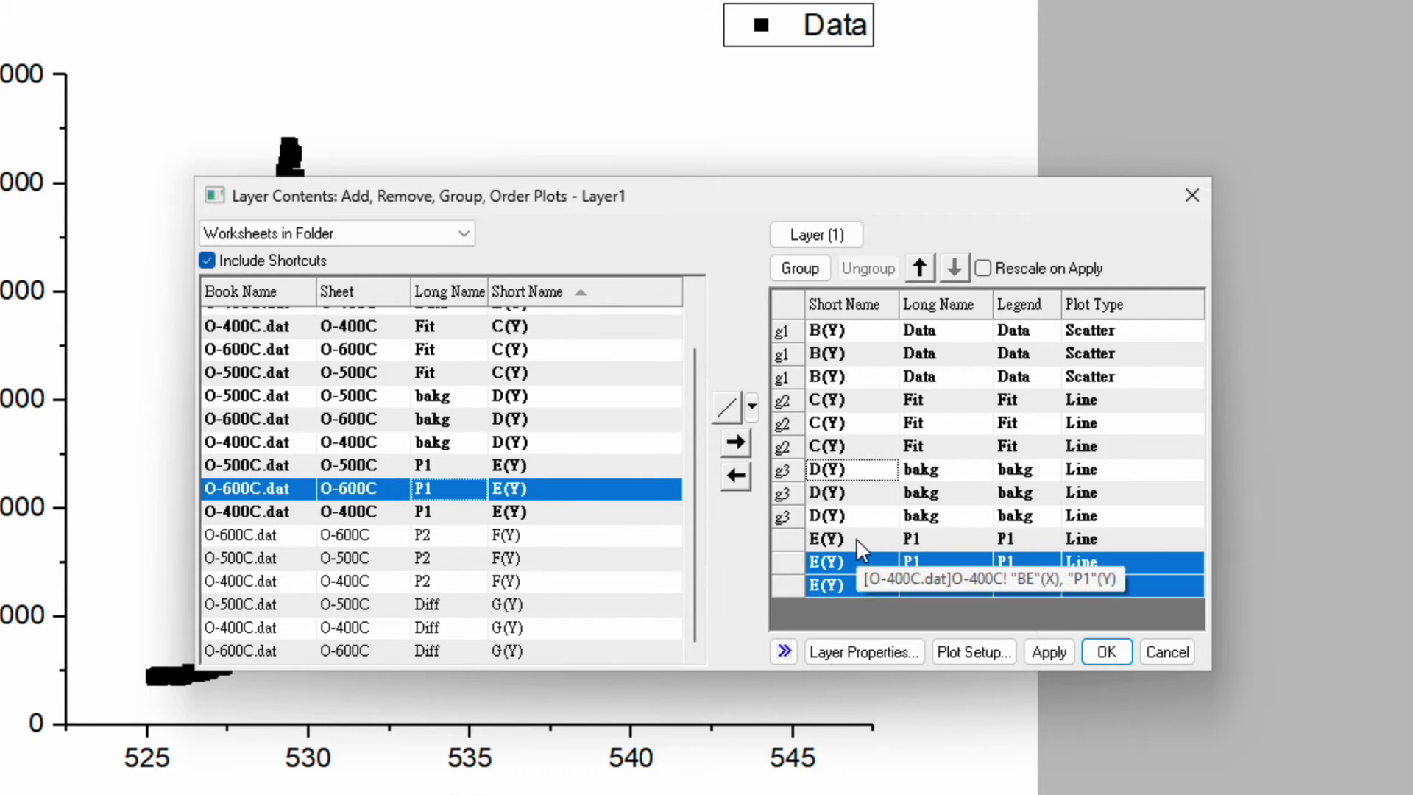
{"action": "left_click_drag", "start_coordinate": [855, 537], "coordinate": [857, 585]}
{"action": "left_click", "coordinate": [800, 268]}
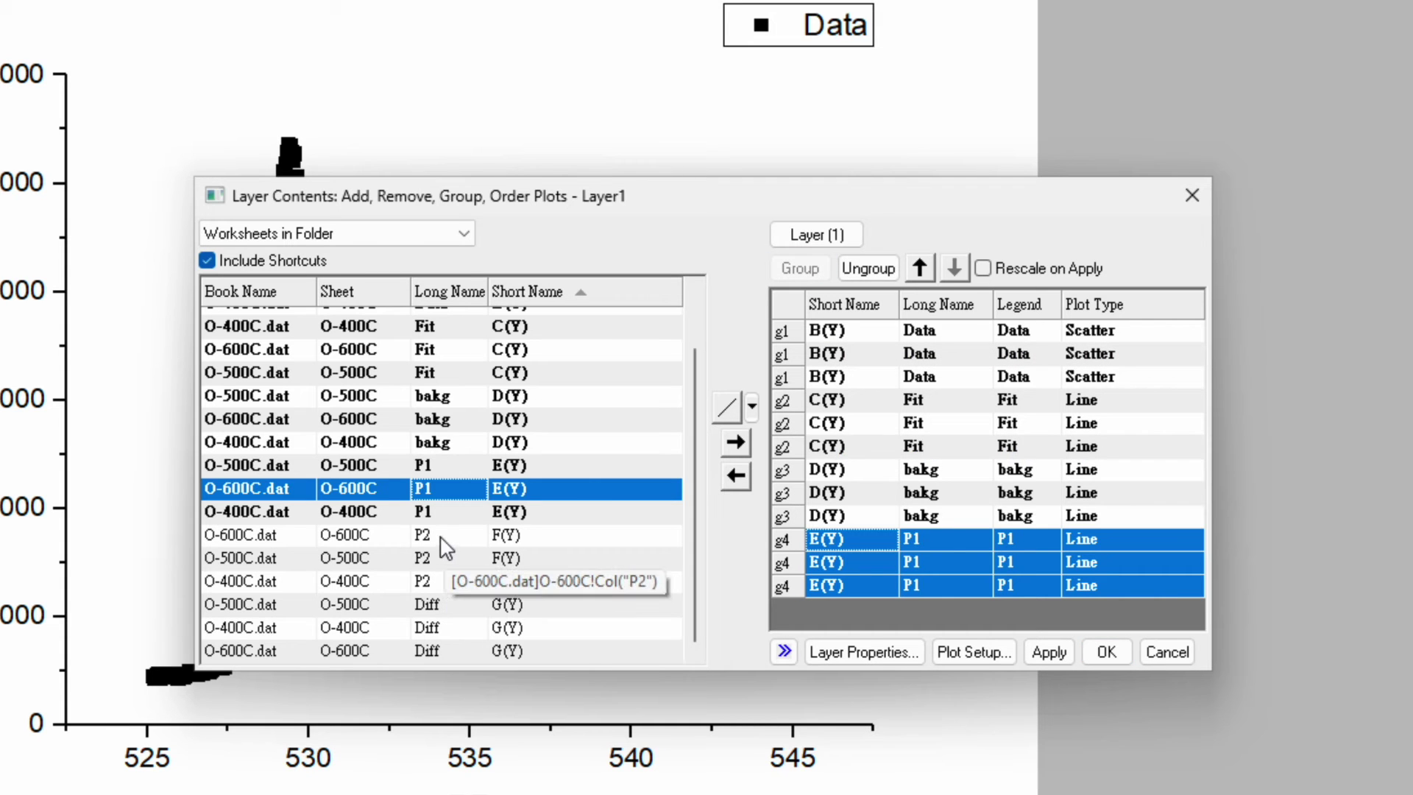
- Add the three samples' P2 columns to the layer and group them
{"action": "left_click", "coordinate": [438, 580]}
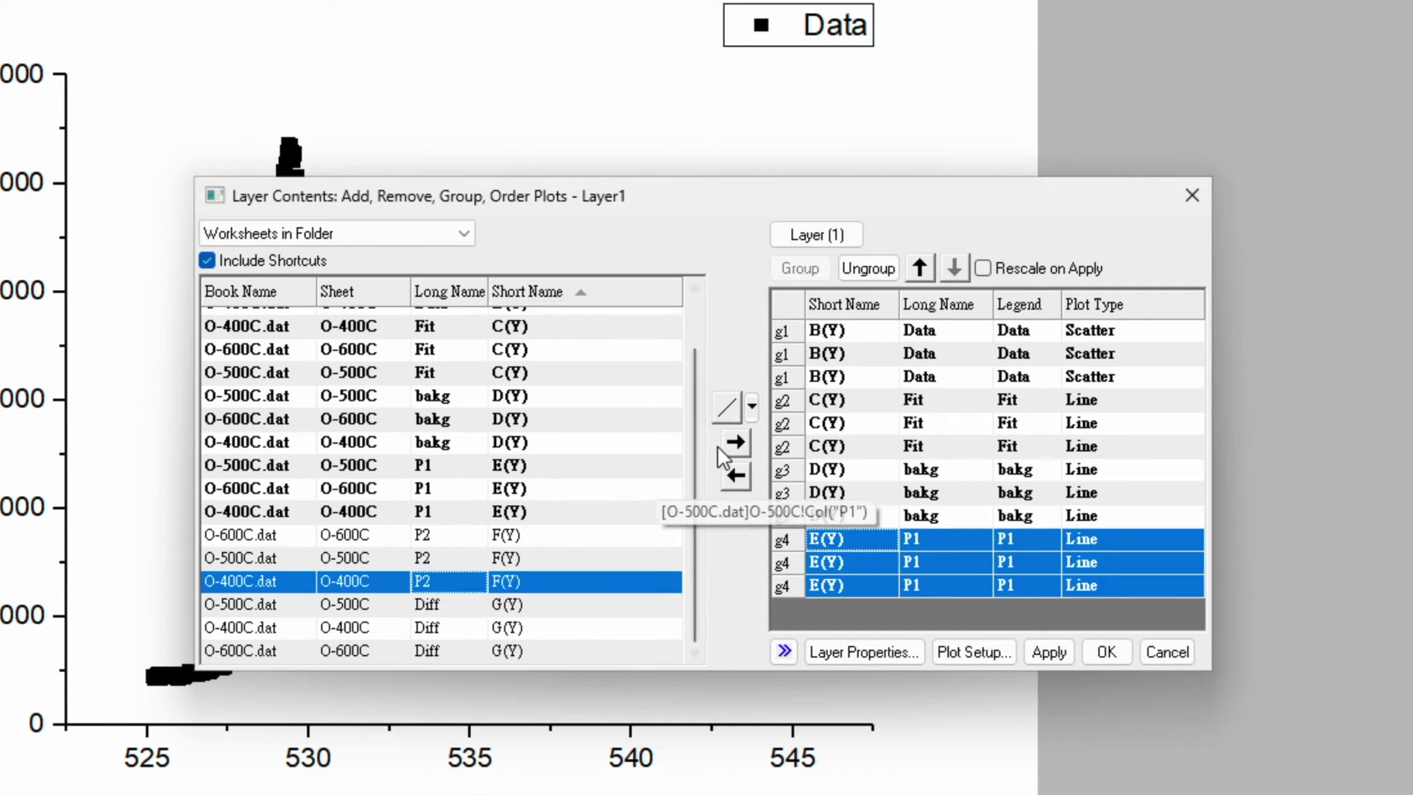
{"action": "left_click", "coordinate": [736, 444]}
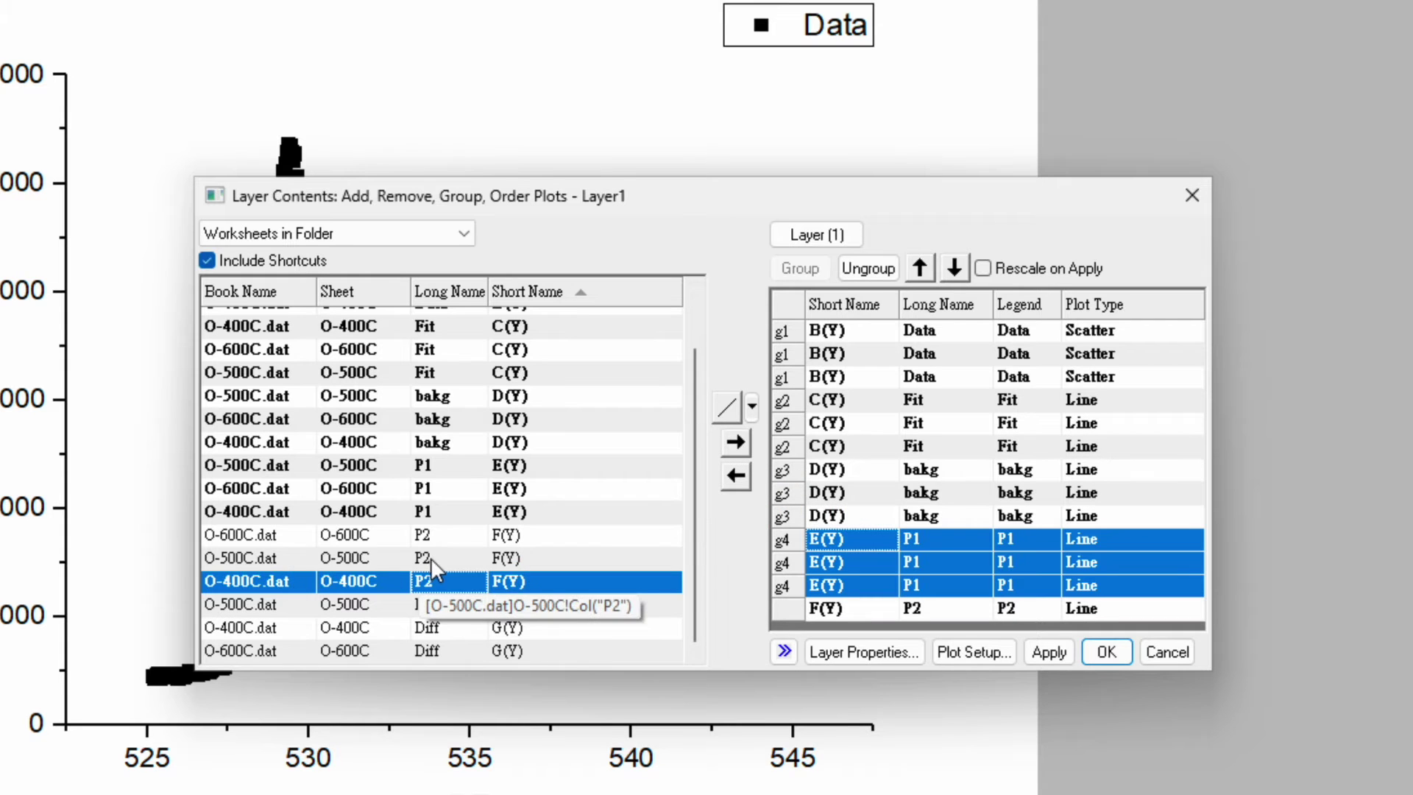
{"action": "left_click", "coordinate": [440, 557]}
{"action": "left_click", "coordinate": [736, 443]}
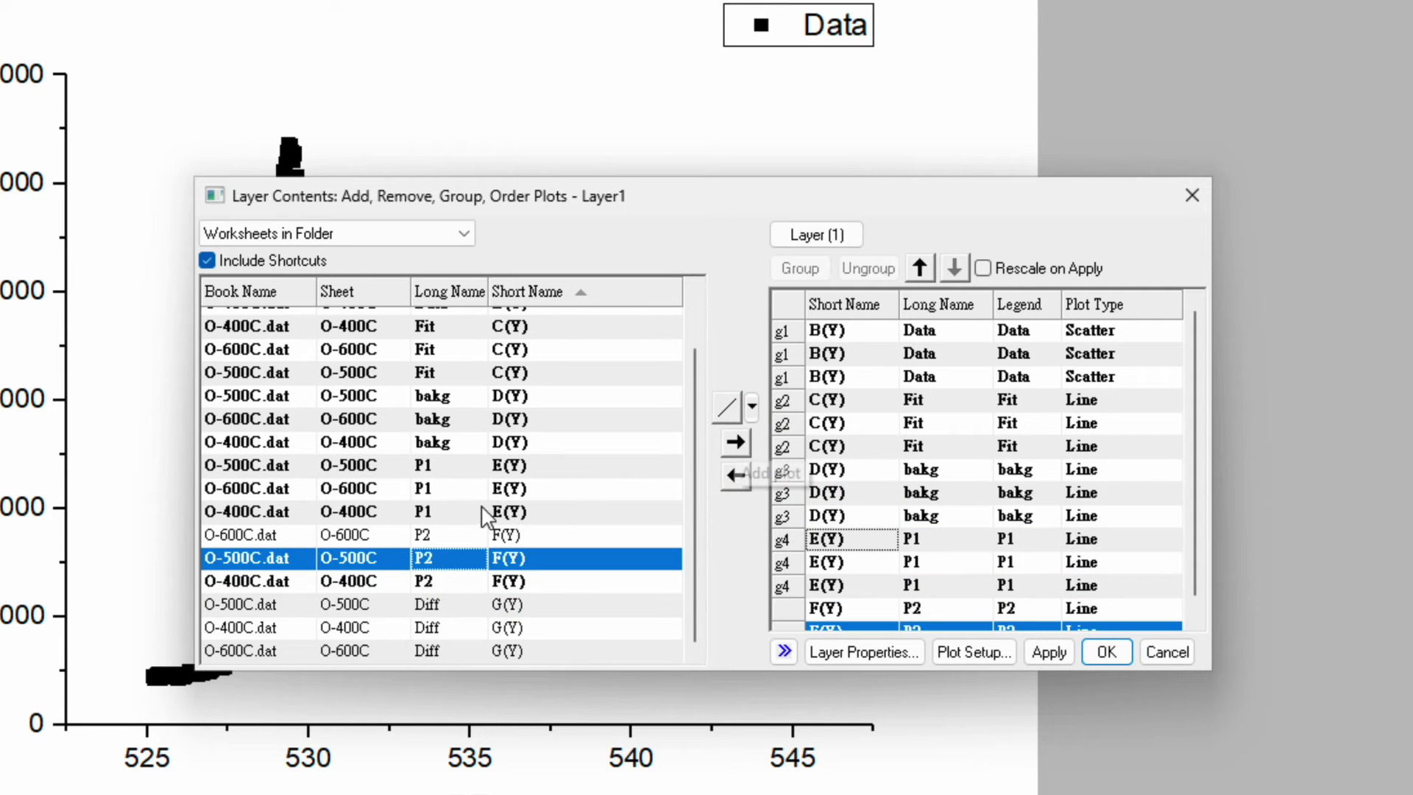
{"action": "left_click", "coordinate": [456, 532]}
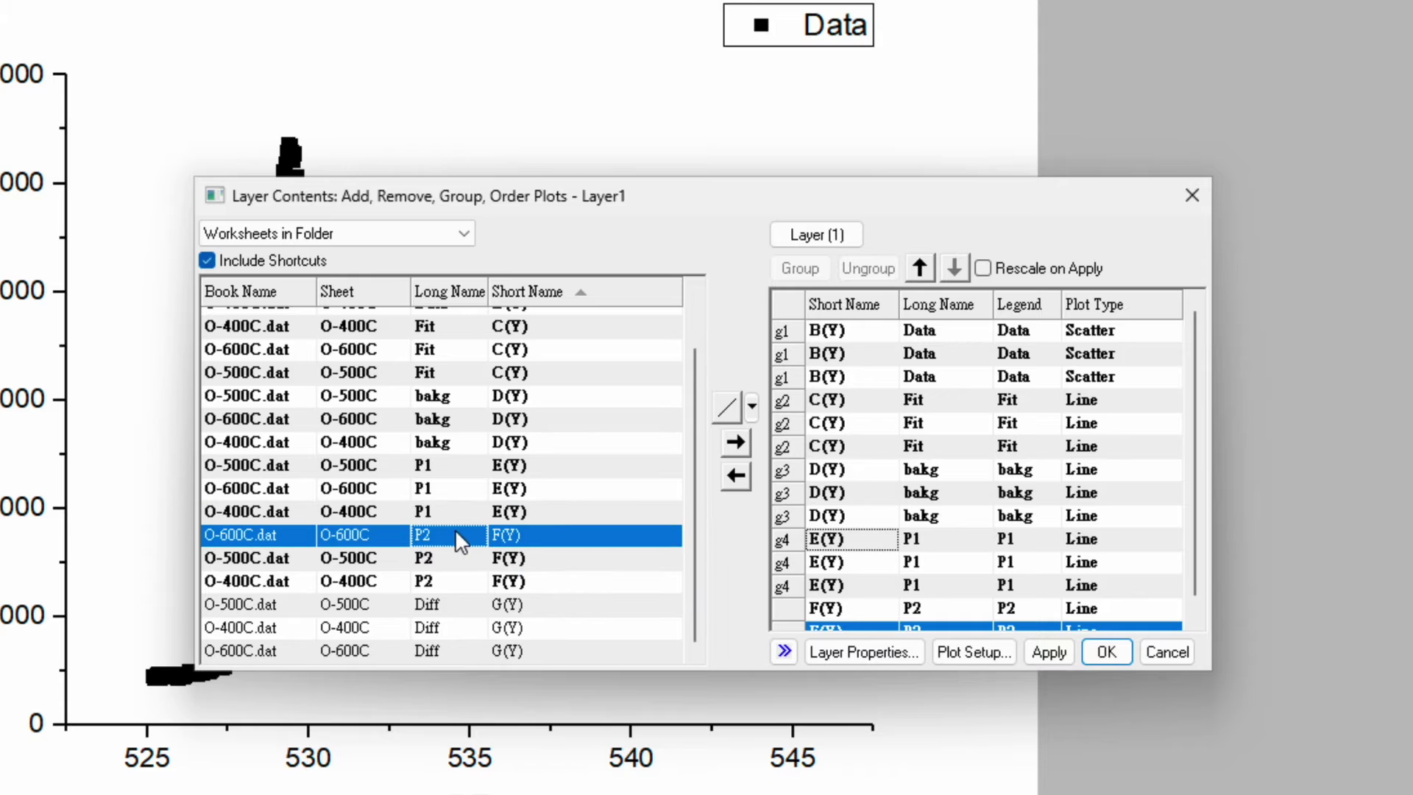
{"action": "left_click", "coordinate": [736, 443]}
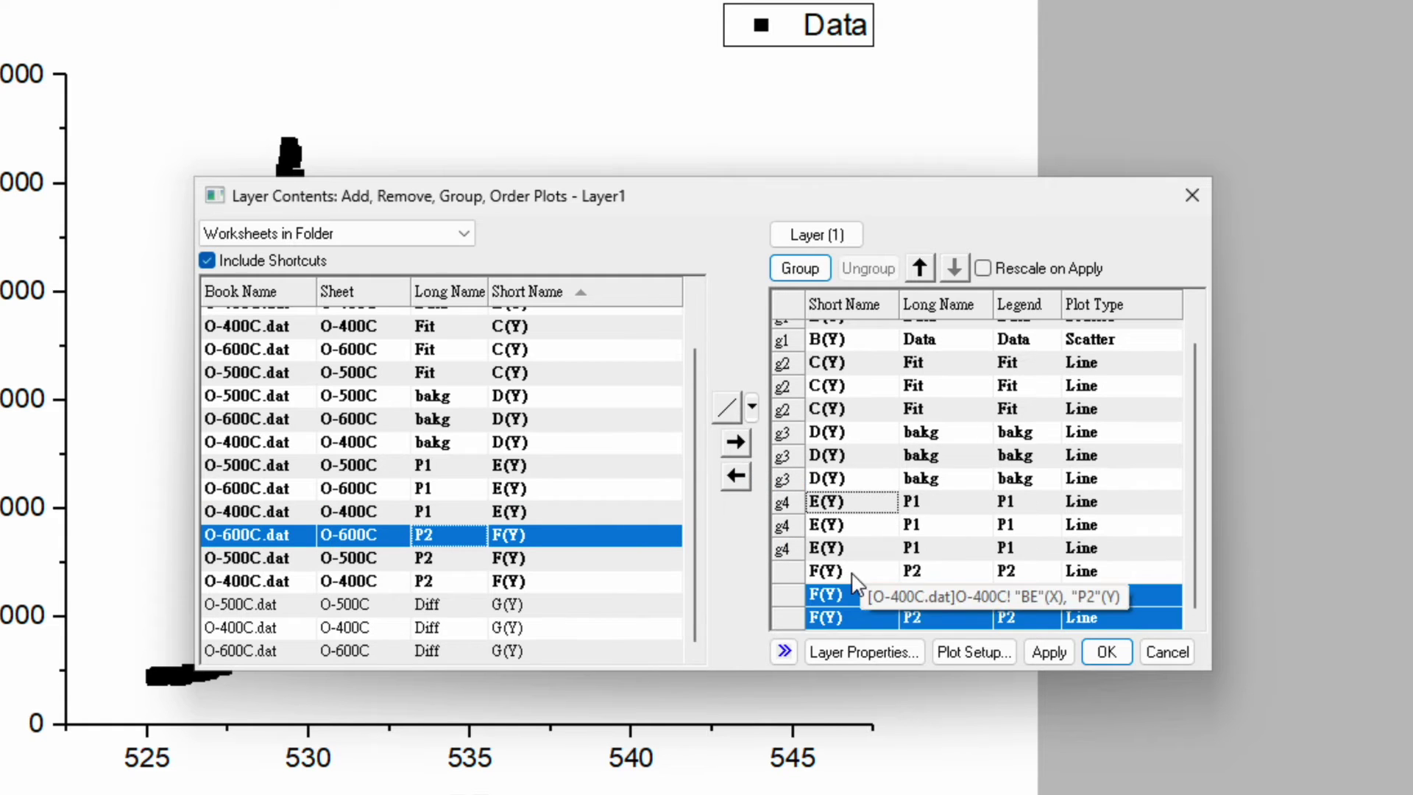
{"action": "left_click", "coordinate": [853, 580]}
{"action": "left_click", "coordinate": [854, 616], "text": "shift"}
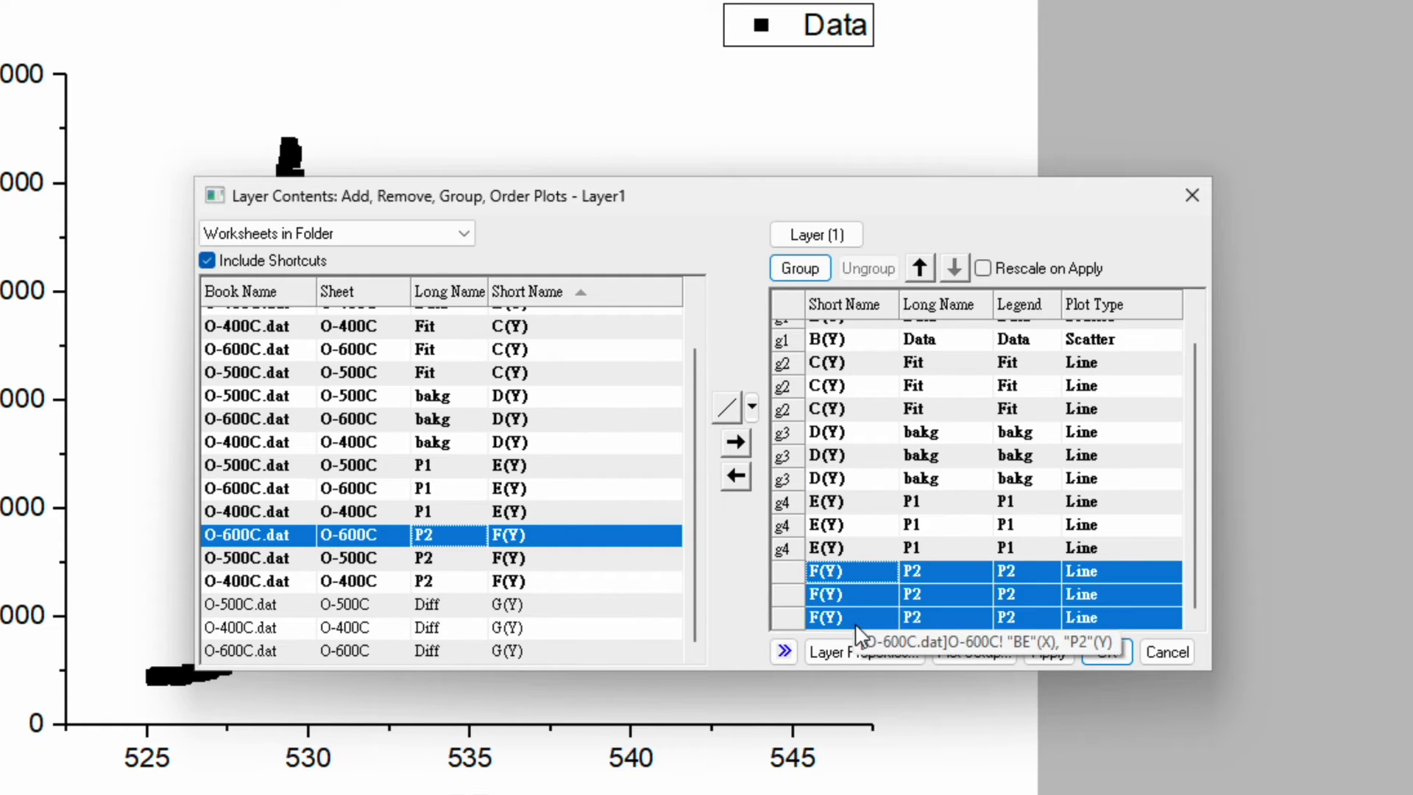
{"action": "left_click", "coordinate": [800, 271]}
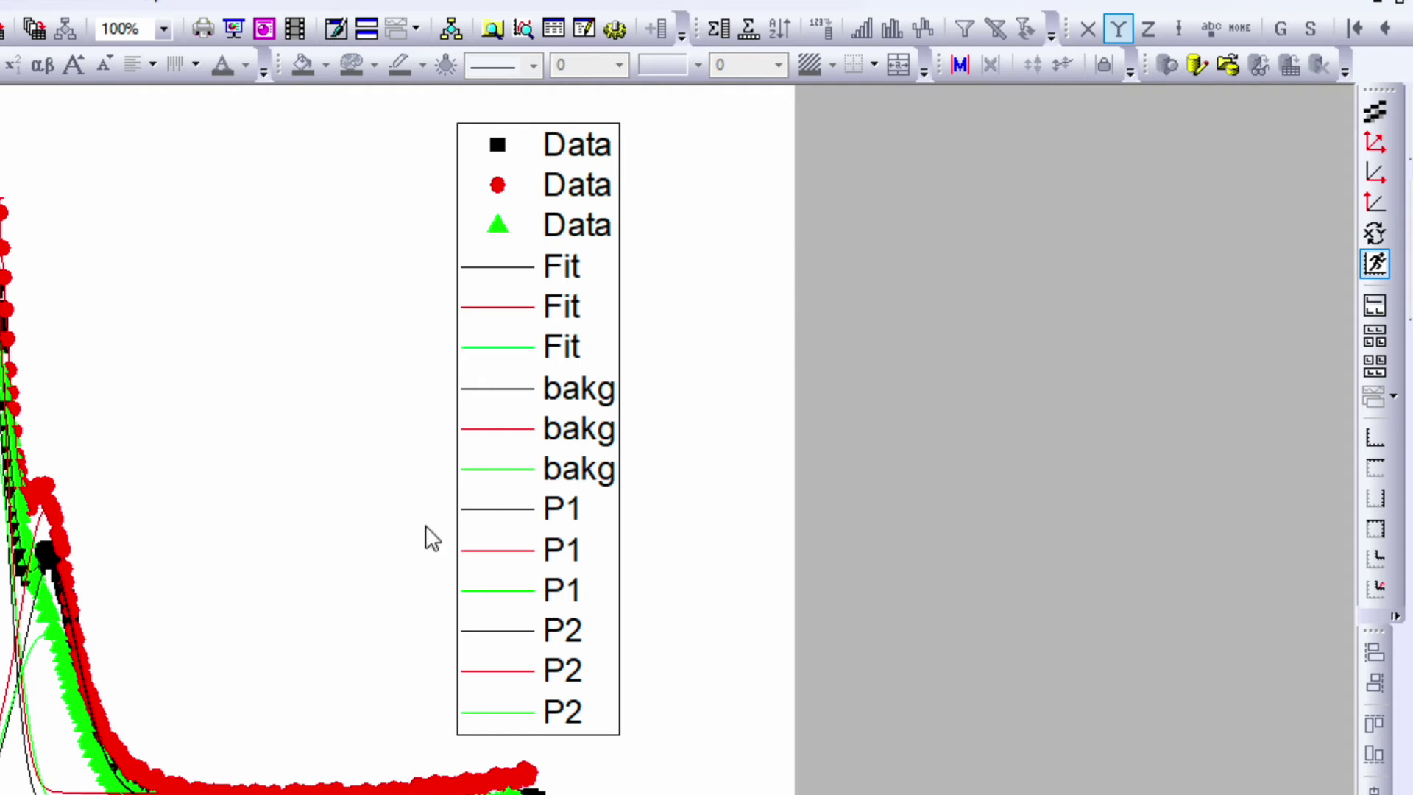
- Rescale the axes to all data and stack the curves as Stacked Lines by Y Offsets
{"action": "left_click", "coordinate": [1375, 144]}
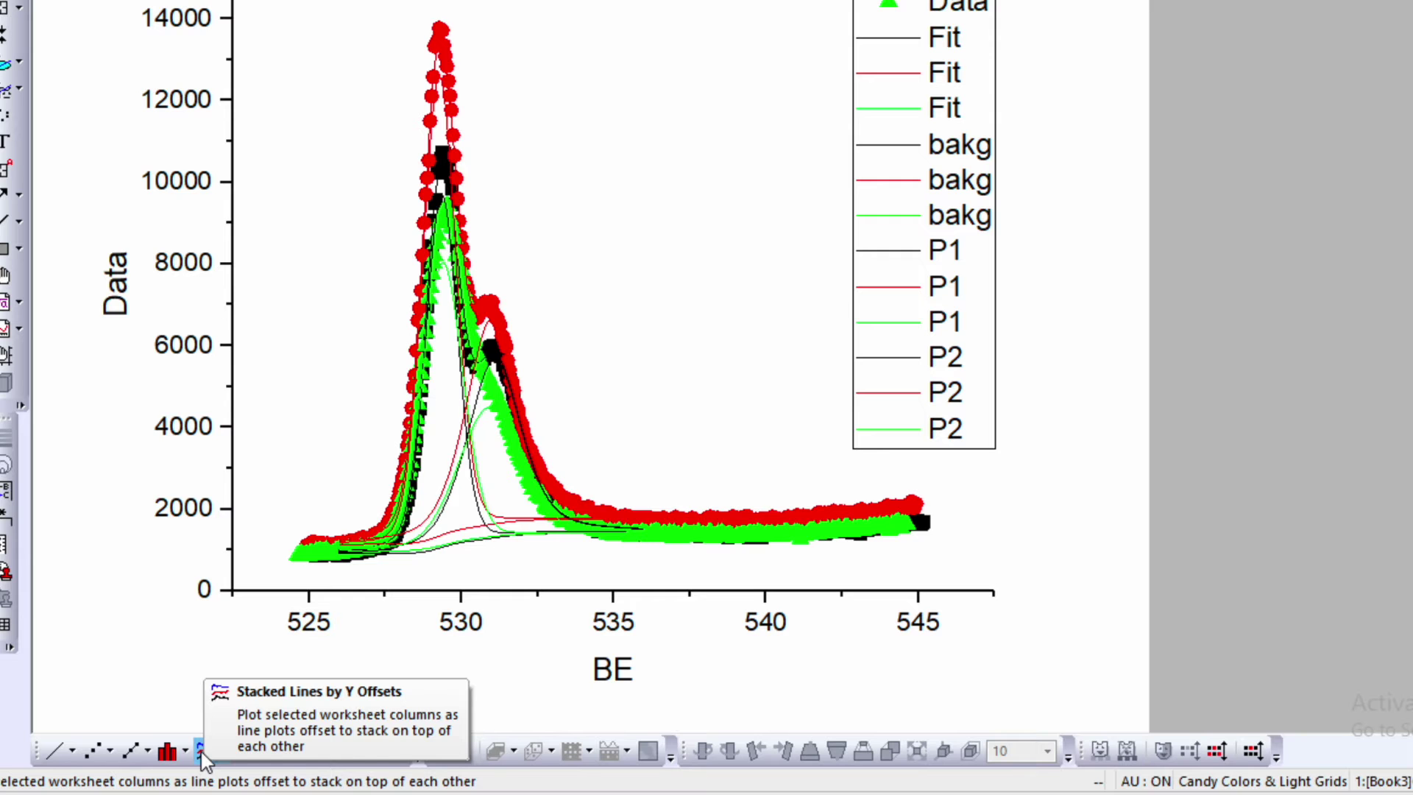
{"action": "left_click", "coordinate": [200, 750]}
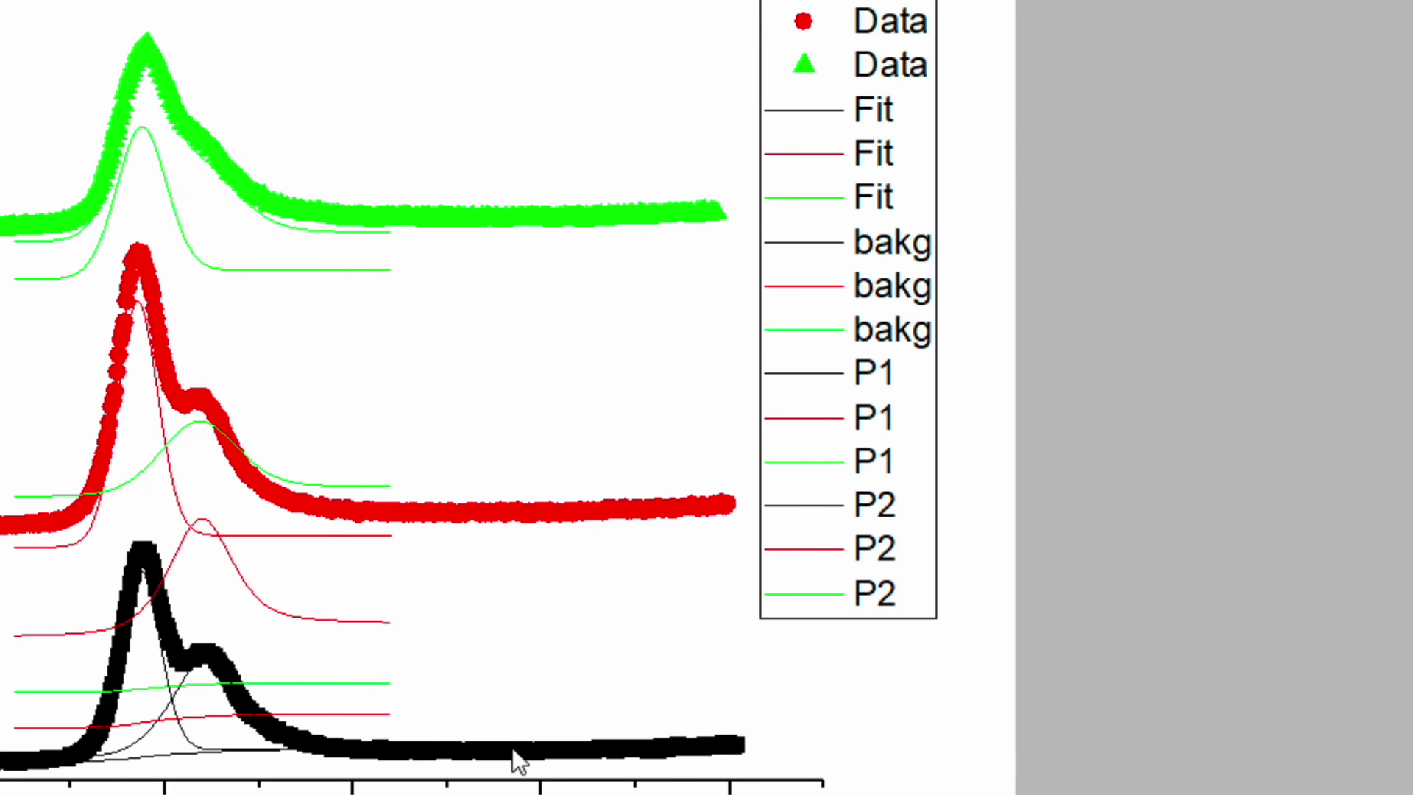
{"action": "double_click", "coordinate": [519, 761]}
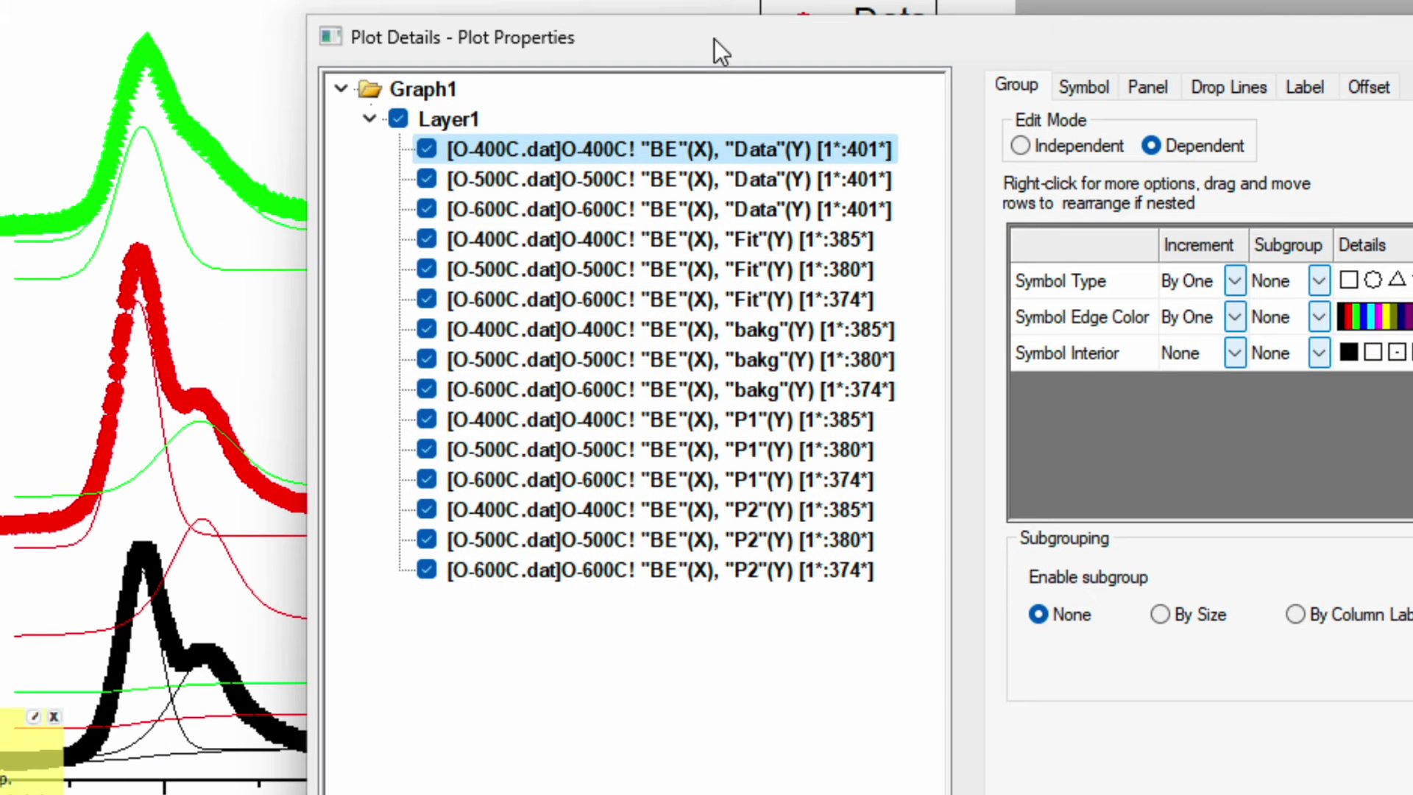
- On the Offset tab, set Y Offset 10000 for the O-500C Data and Fit curves
{"action": "left_click_drag", "start_coordinate": [699, 38], "coordinate": [559, 35]}
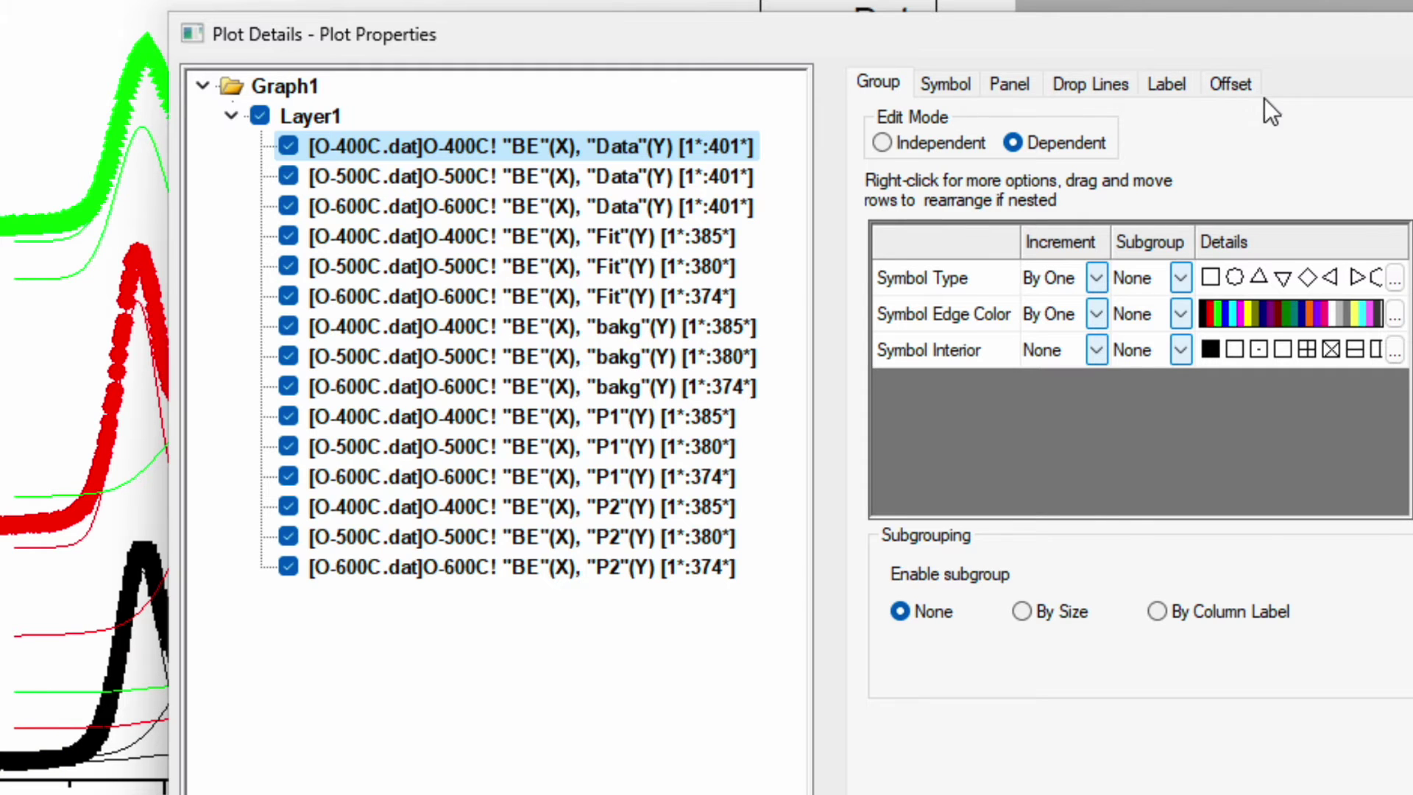
{"action": "left_click", "coordinate": [1243, 83]}
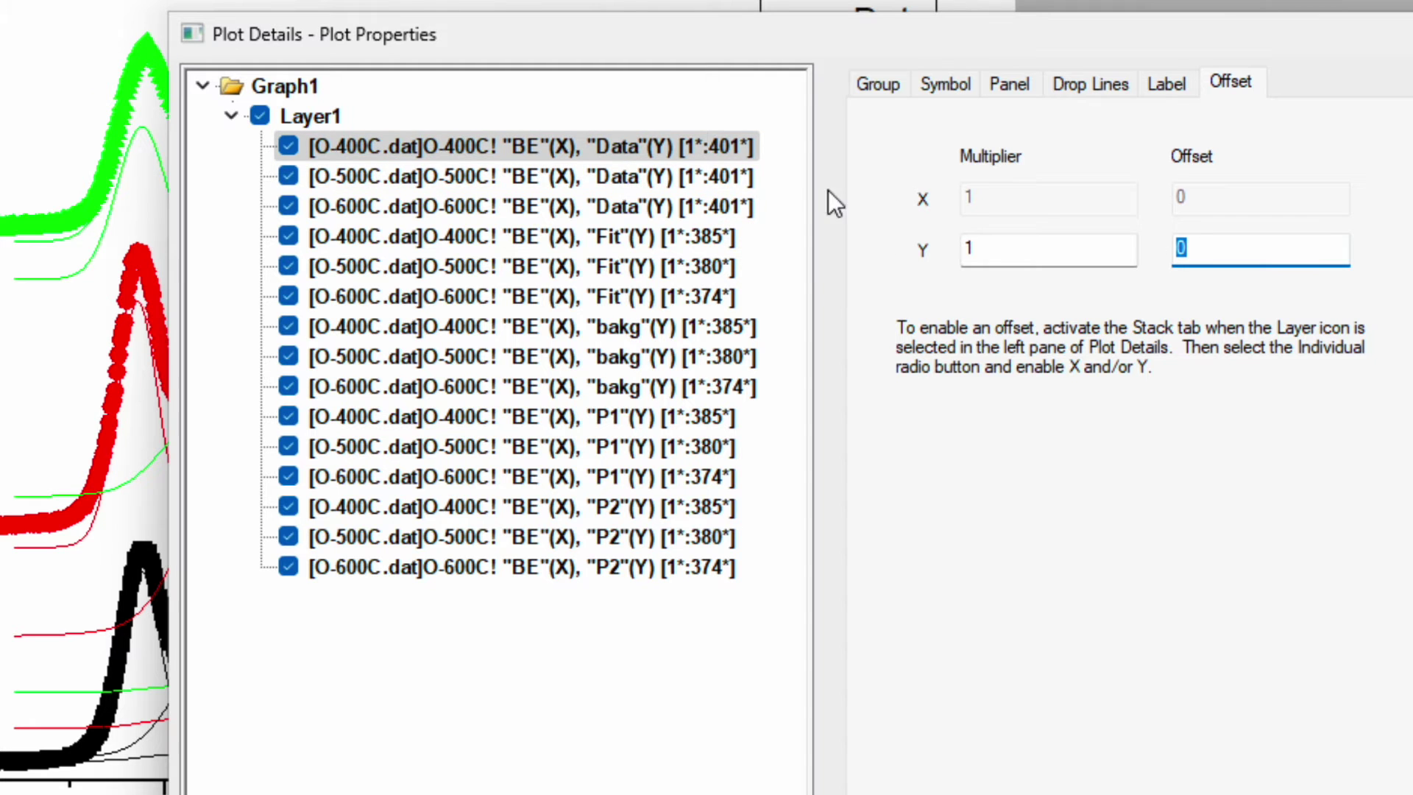
{"action": "left_click", "coordinate": [712, 182]}
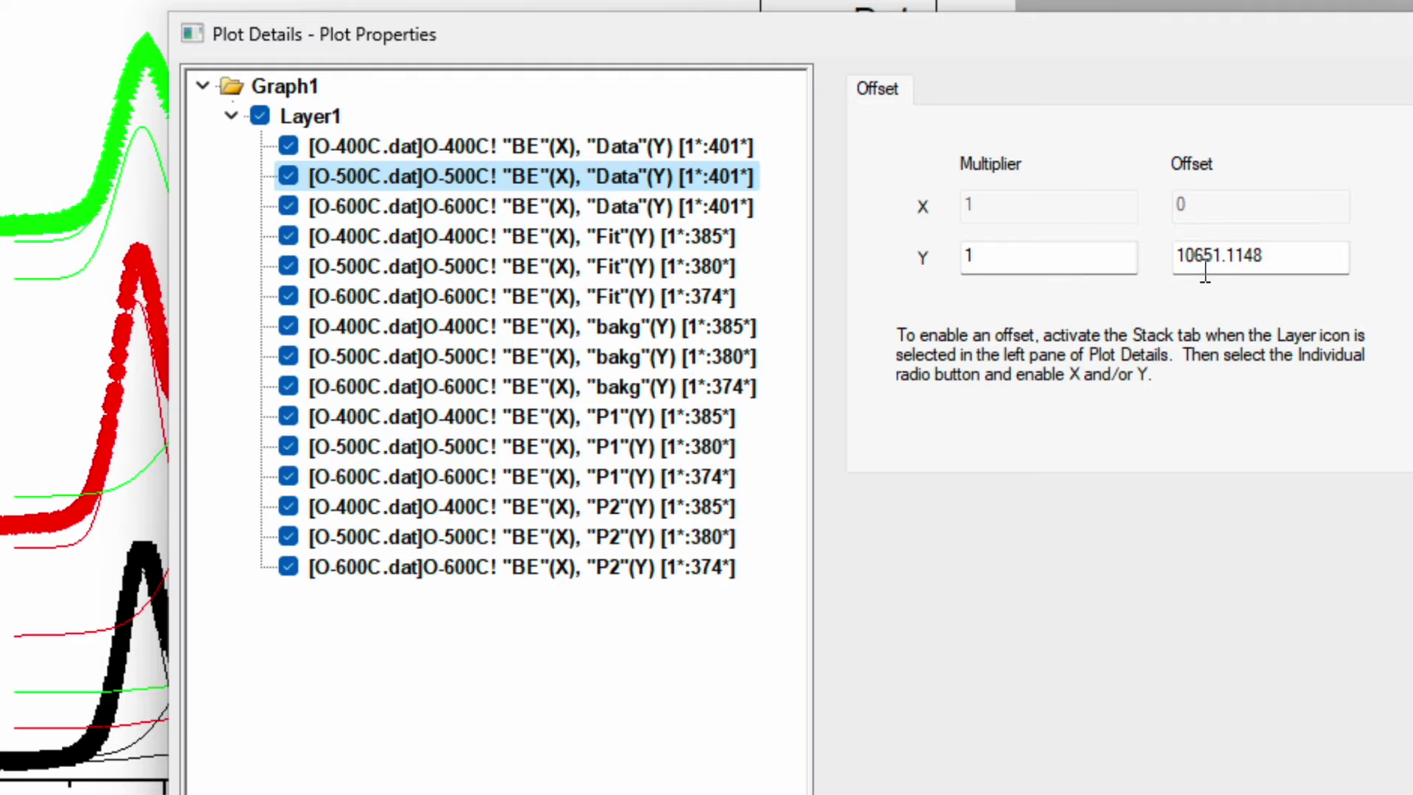
{"action": "left_click", "coordinate": [1284, 248]}
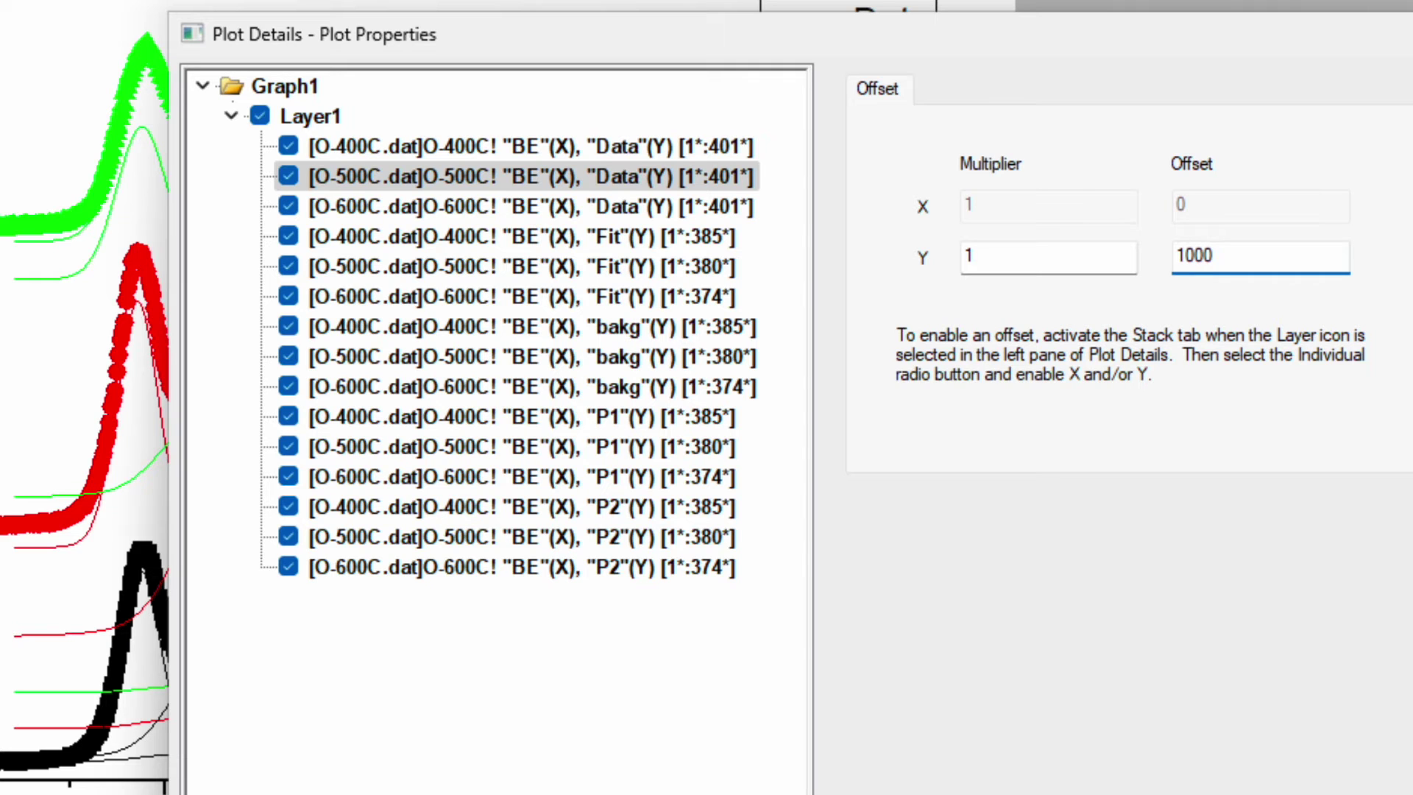
{"action": "left_click_drag", "start_coordinate": [1264, 257], "coordinate": [1114, 265]}
{"action": "left_click", "coordinate": [519, 268]}
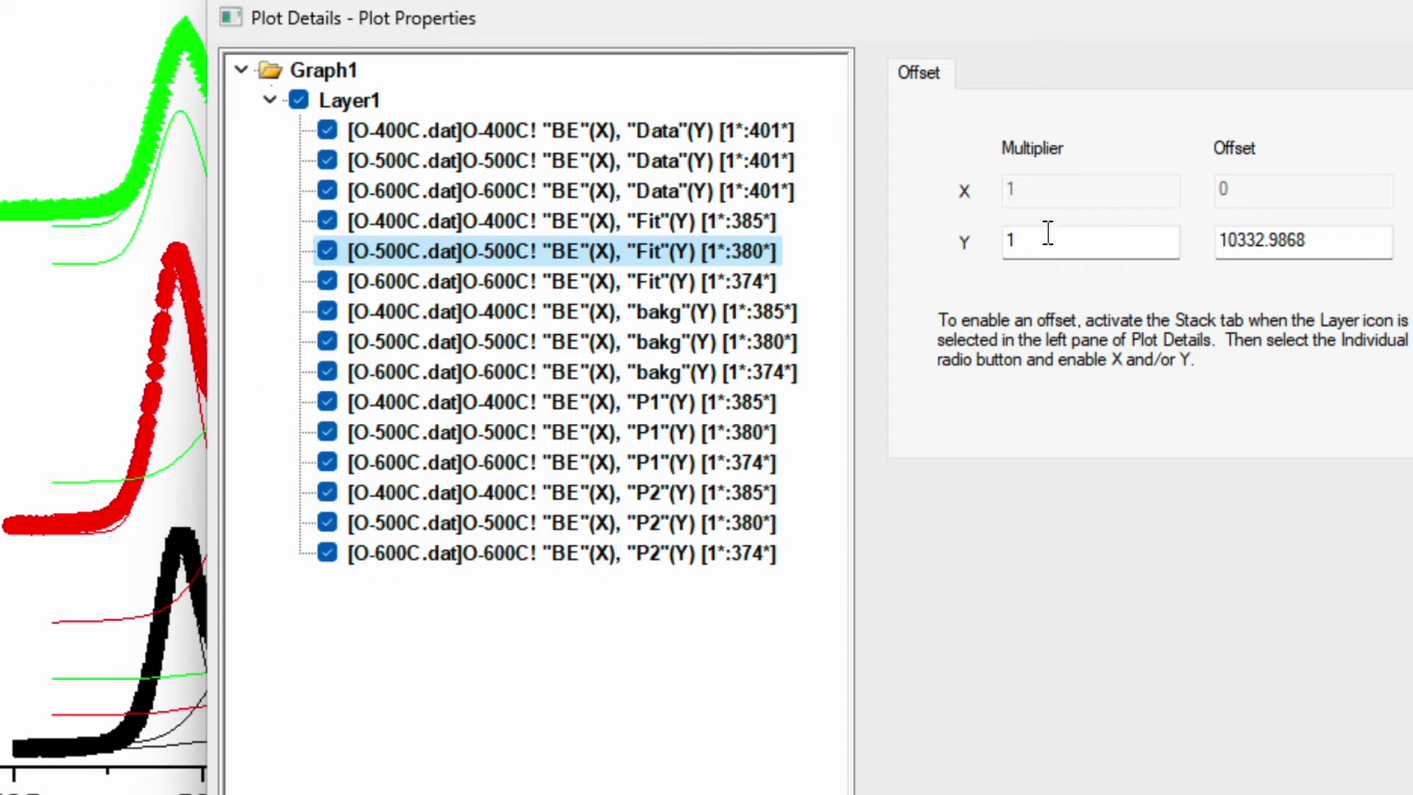
{"action": "double_click", "coordinate": [1338, 233]}
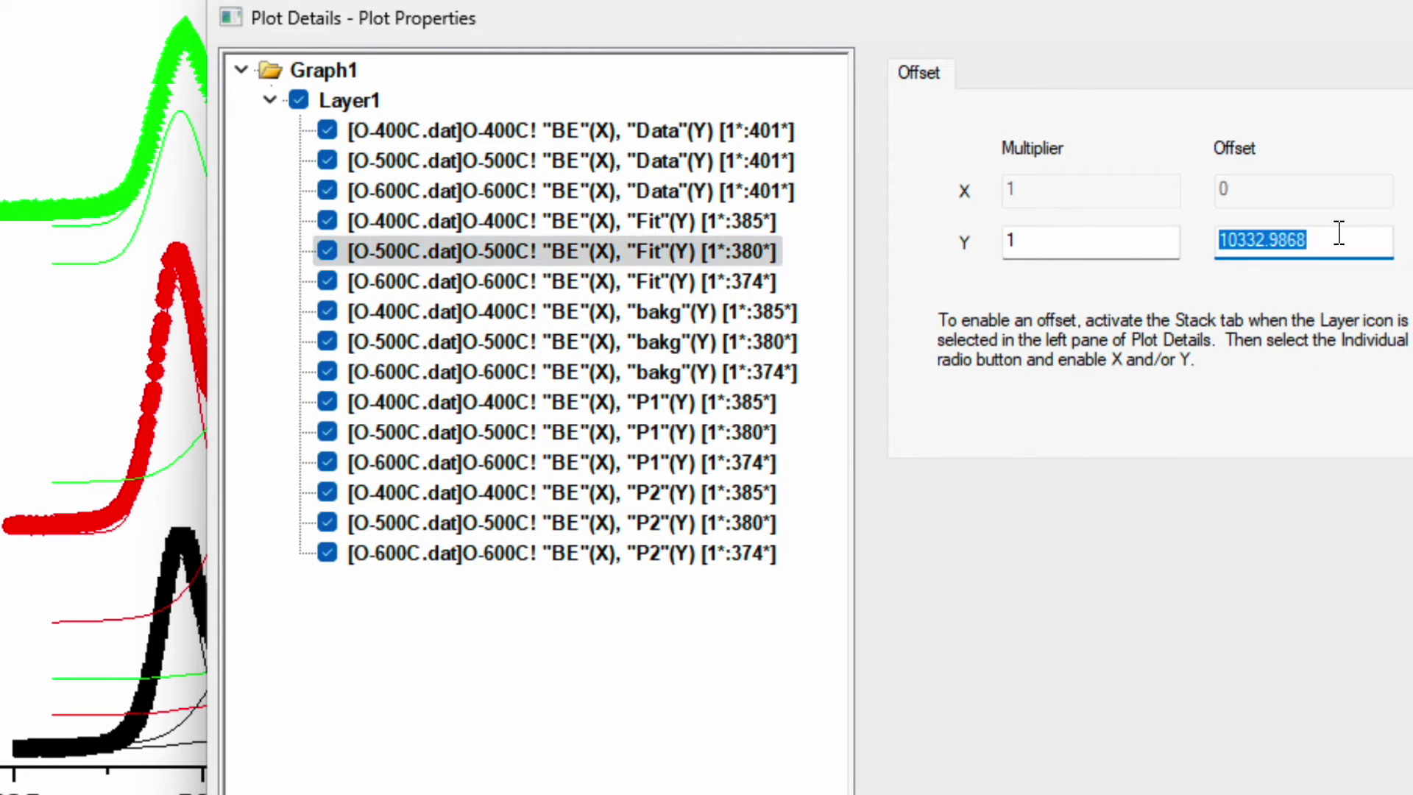
{"action": "type", "text": "10000"}
{"action": "left_click", "coordinate": [570, 261]}
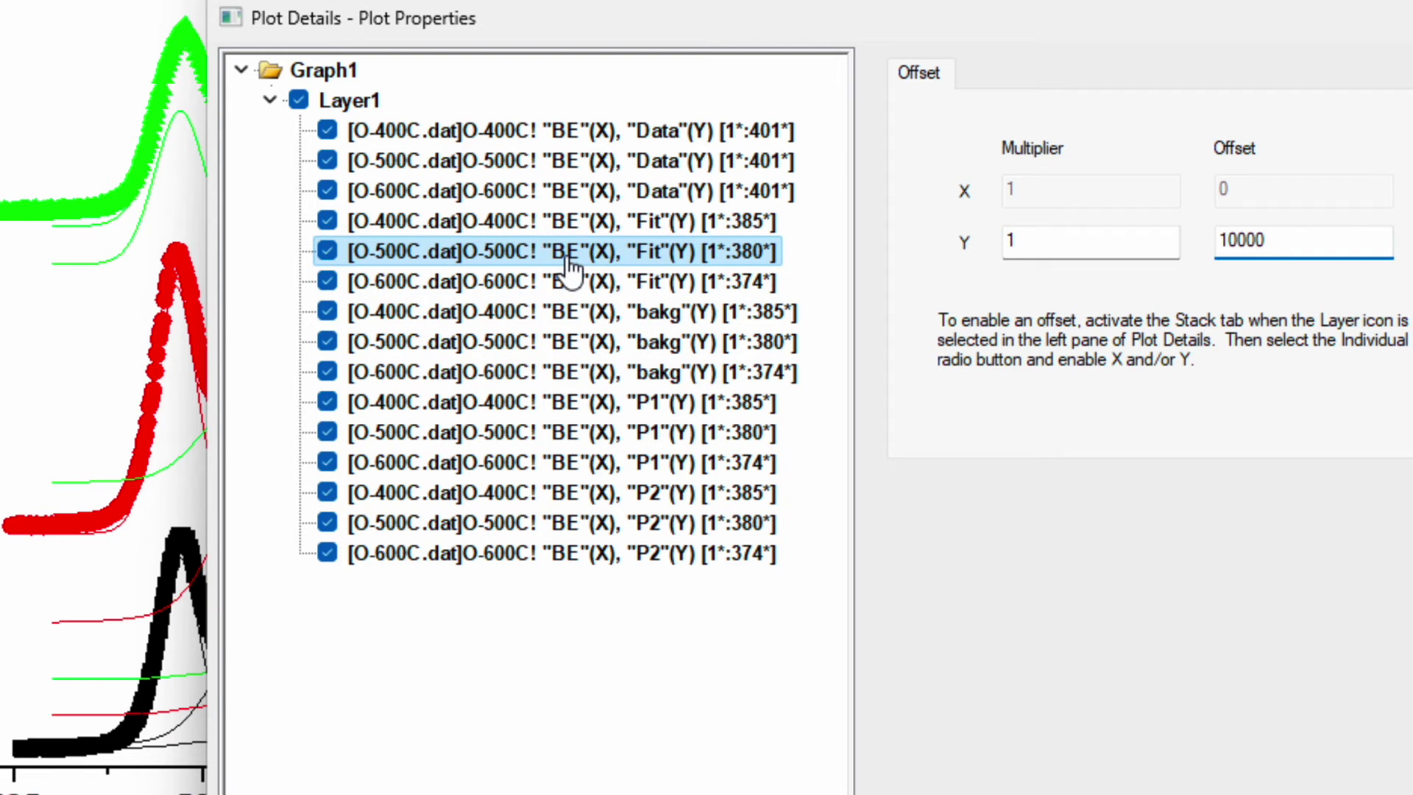
- Set Y Offset 10000 for the O-500C bakg, P1 and P2 curves
{"action": "left_click", "coordinate": [530, 342]}
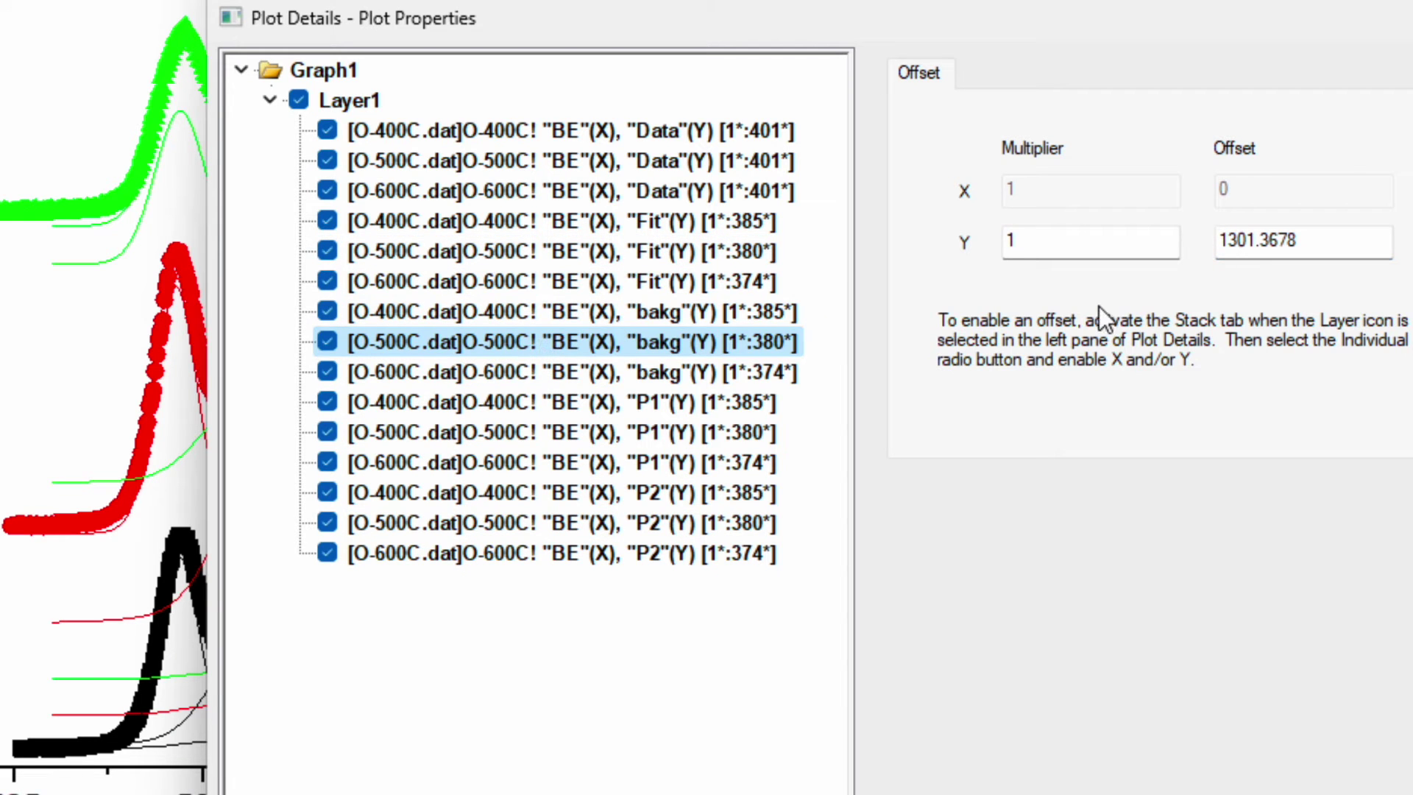
{"action": "double_click", "coordinate": [1333, 235]}
{"action": "type", "text": "10000"}
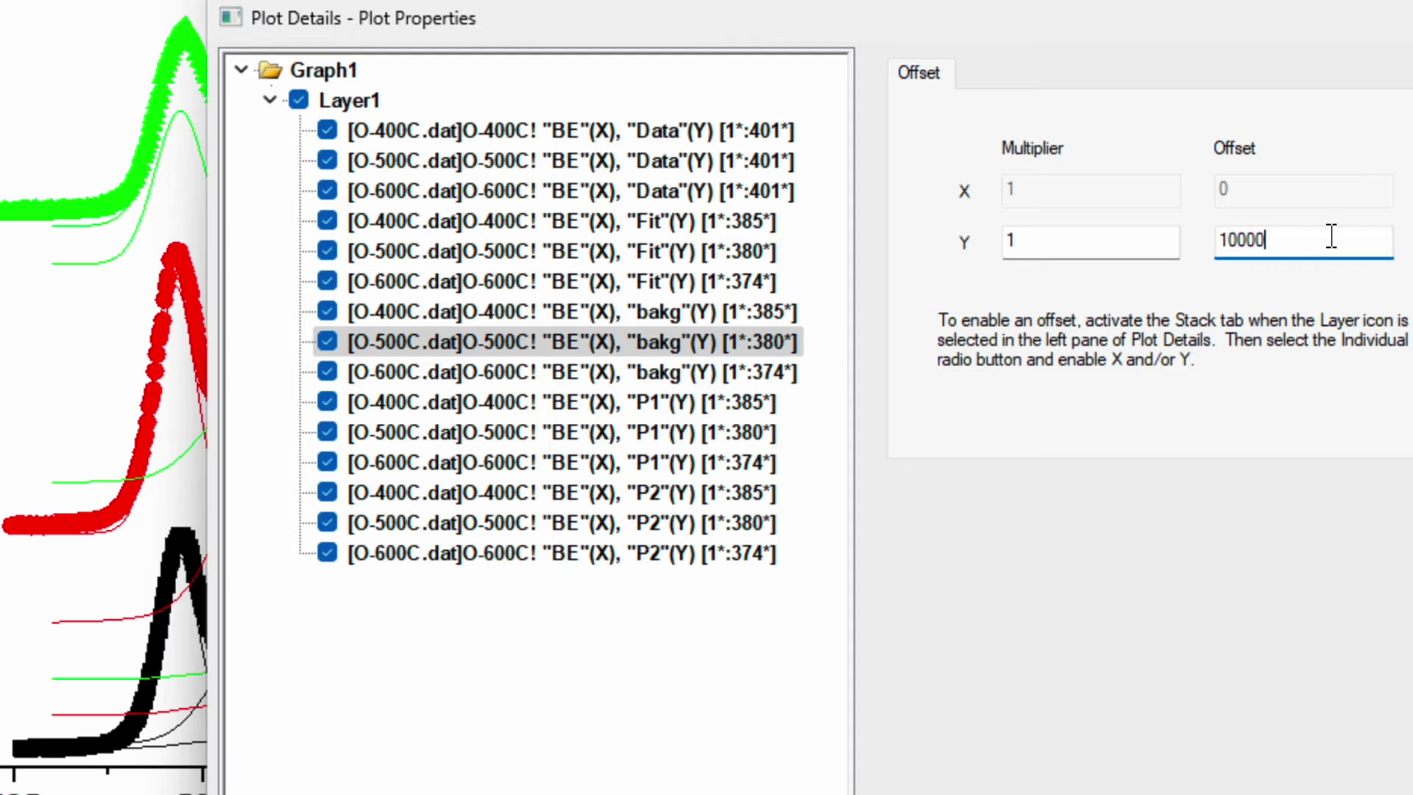
{"action": "left_click", "coordinate": [593, 432]}
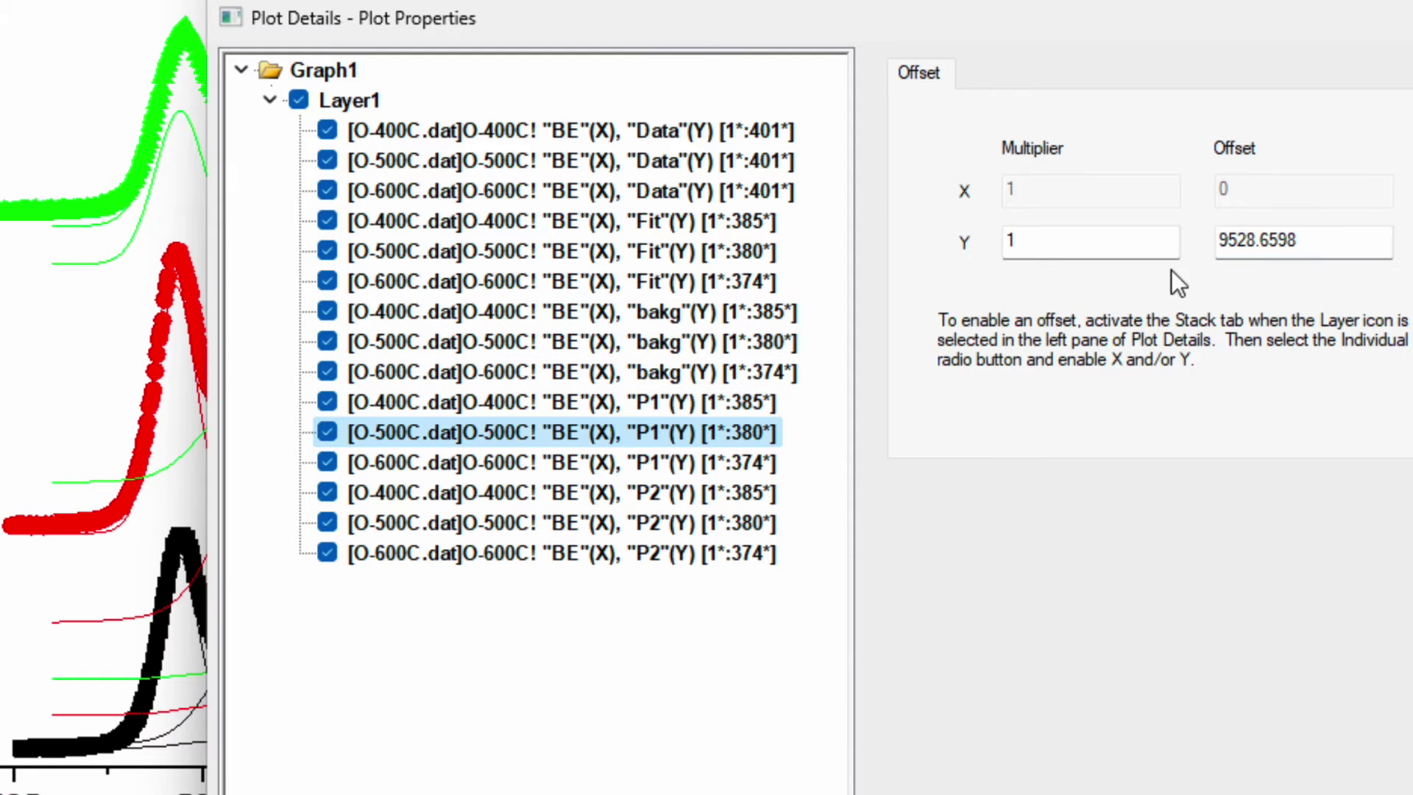
{"action": "double_click", "coordinate": [1342, 236]}
{"action": "type", "text": "10000"}
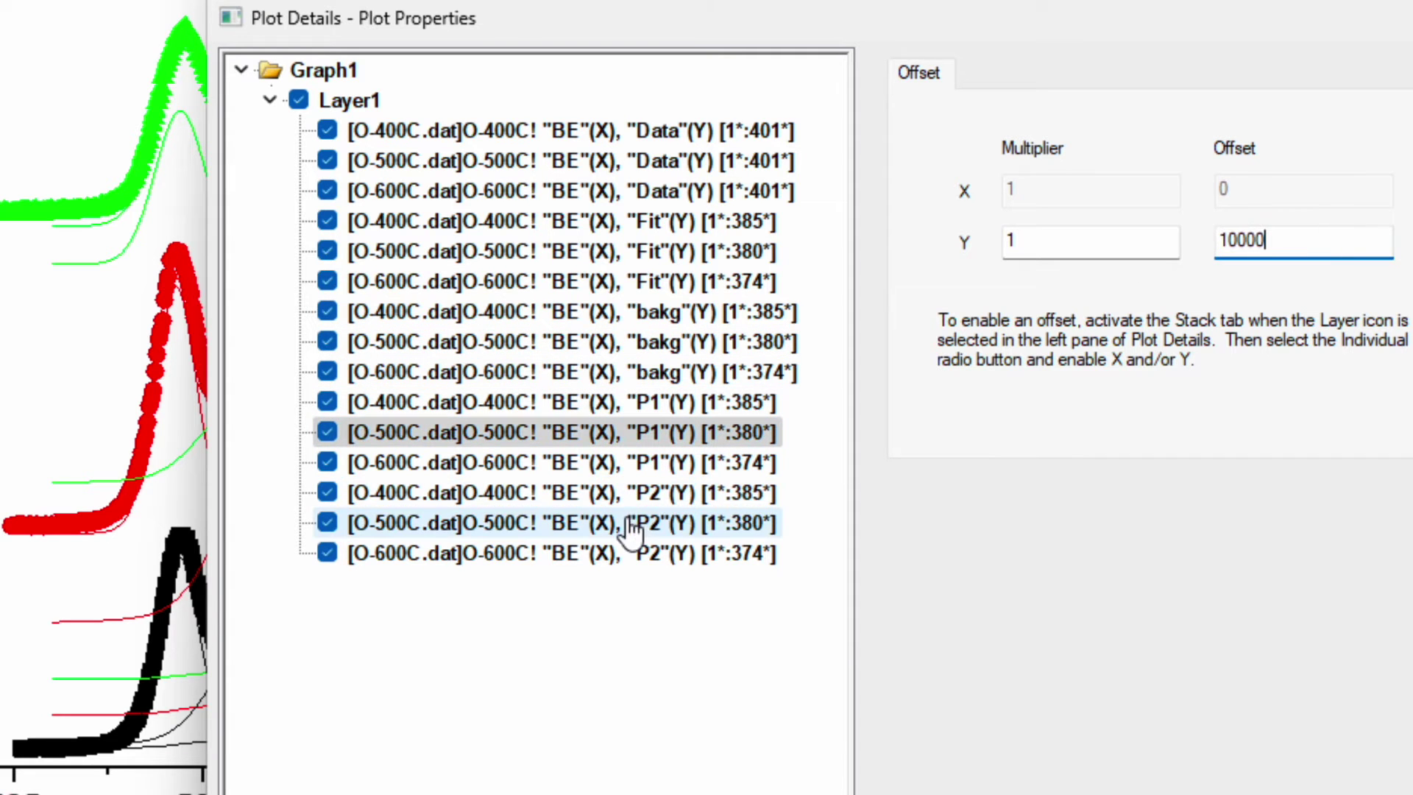
{"action": "left_click", "coordinate": [629, 524]}
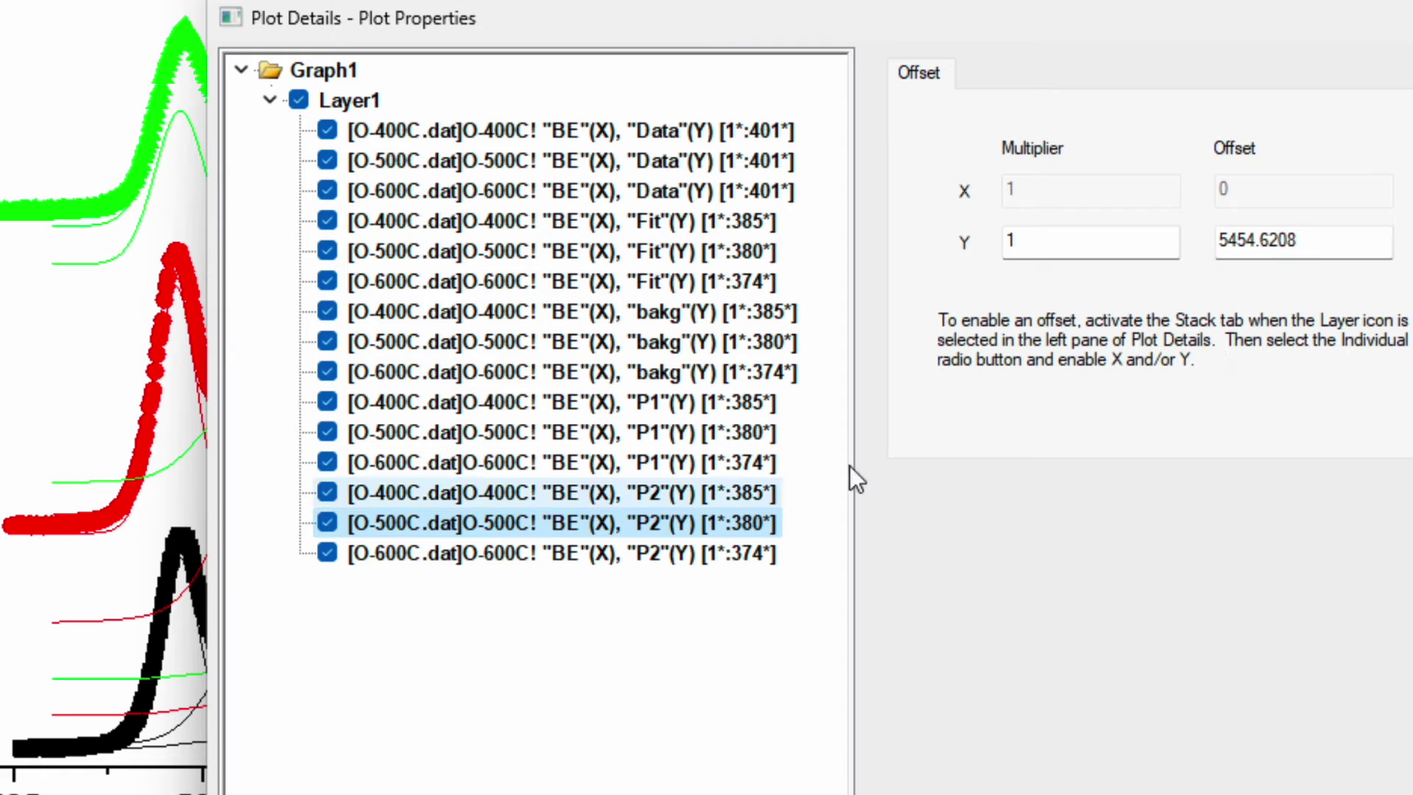
{"action": "double_click", "coordinate": [1340, 240]}
{"action": "type", "text": "10000"}
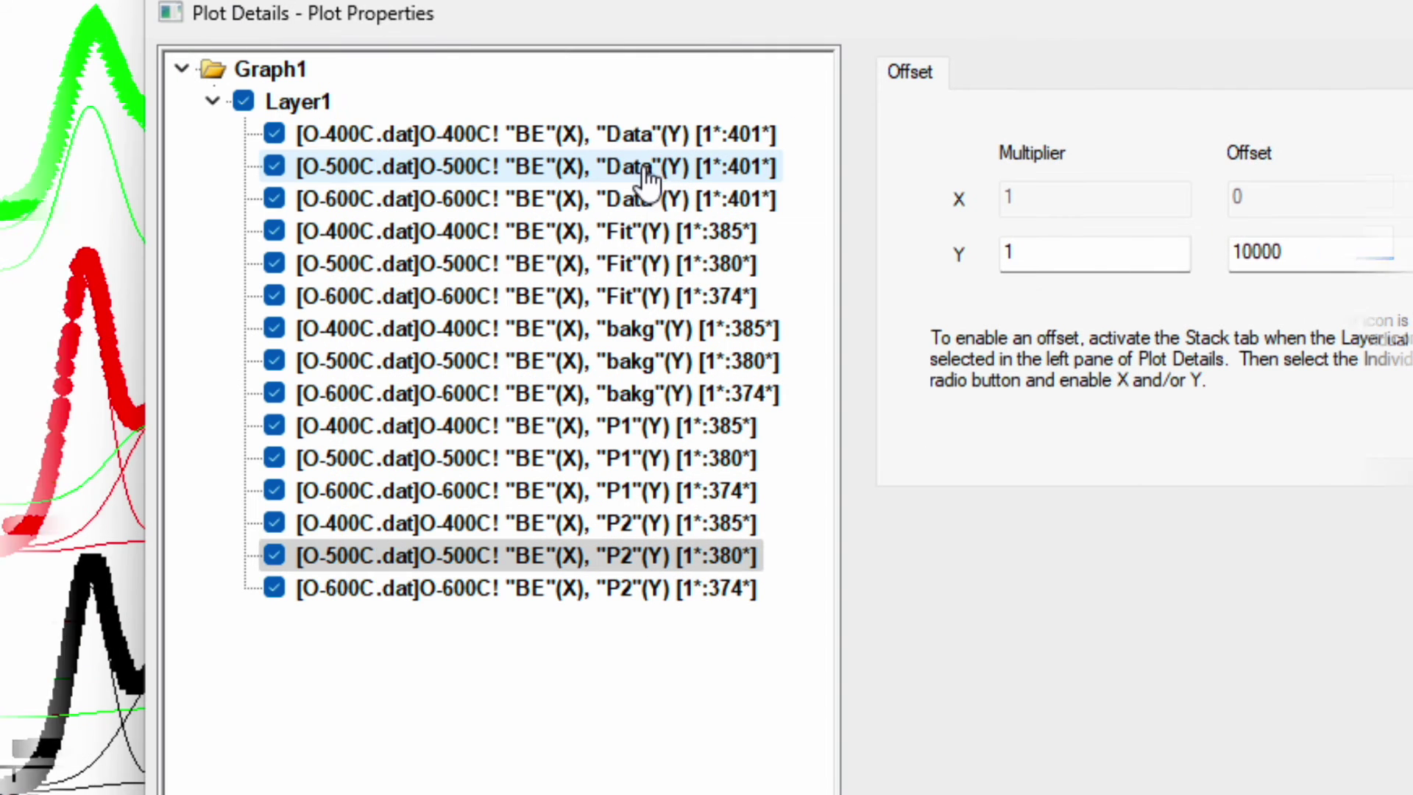
{"action": "left_click", "coordinate": [640, 201]}
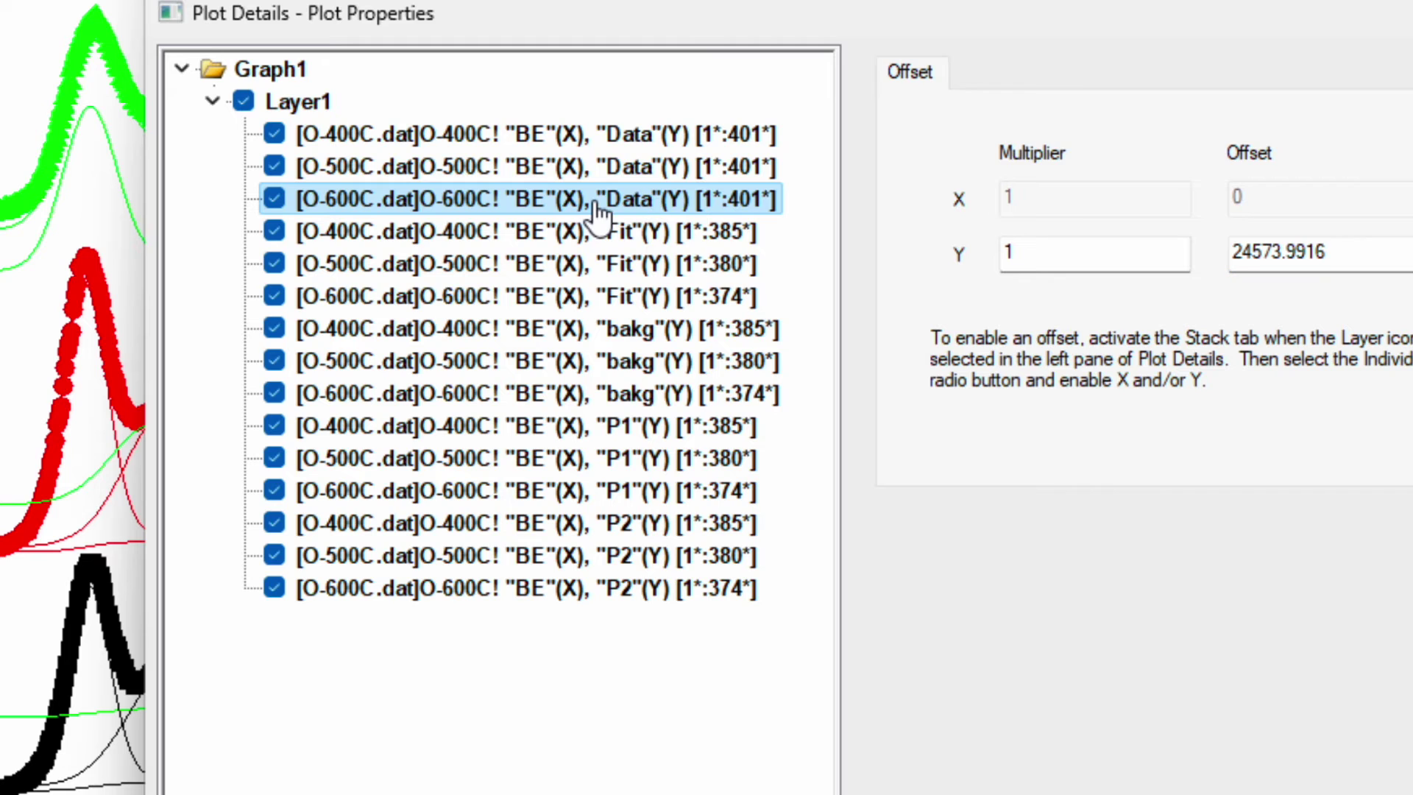
- Set Y Offset 24000 for the O-600C Data, Fit and bakg curves
{"action": "left_click", "coordinate": [1362, 251]}
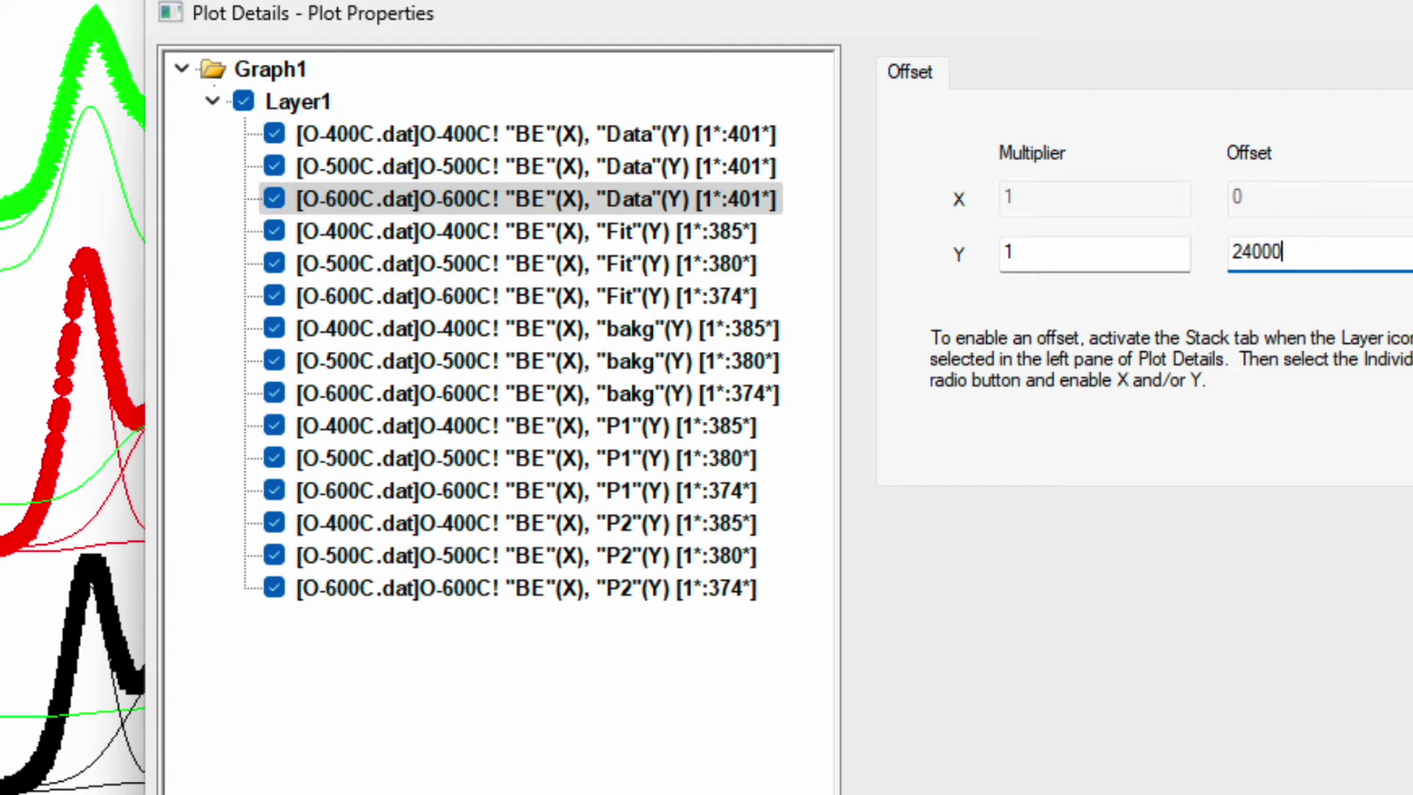
{"action": "double_click", "coordinate": [1337, 255]}
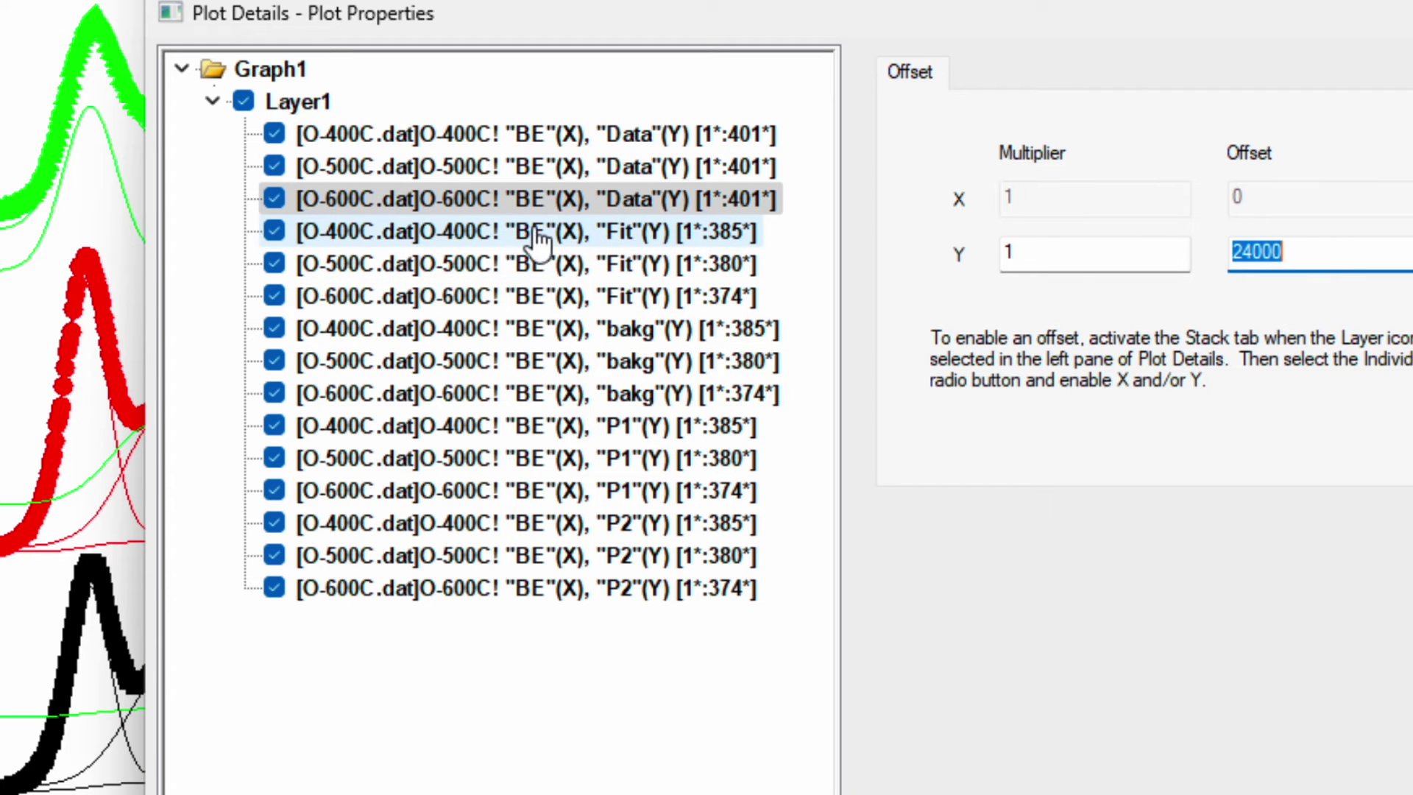
{"action": "left_click_drag", "start_coordinate": [537, 230], "coordinate": [508, 310]}
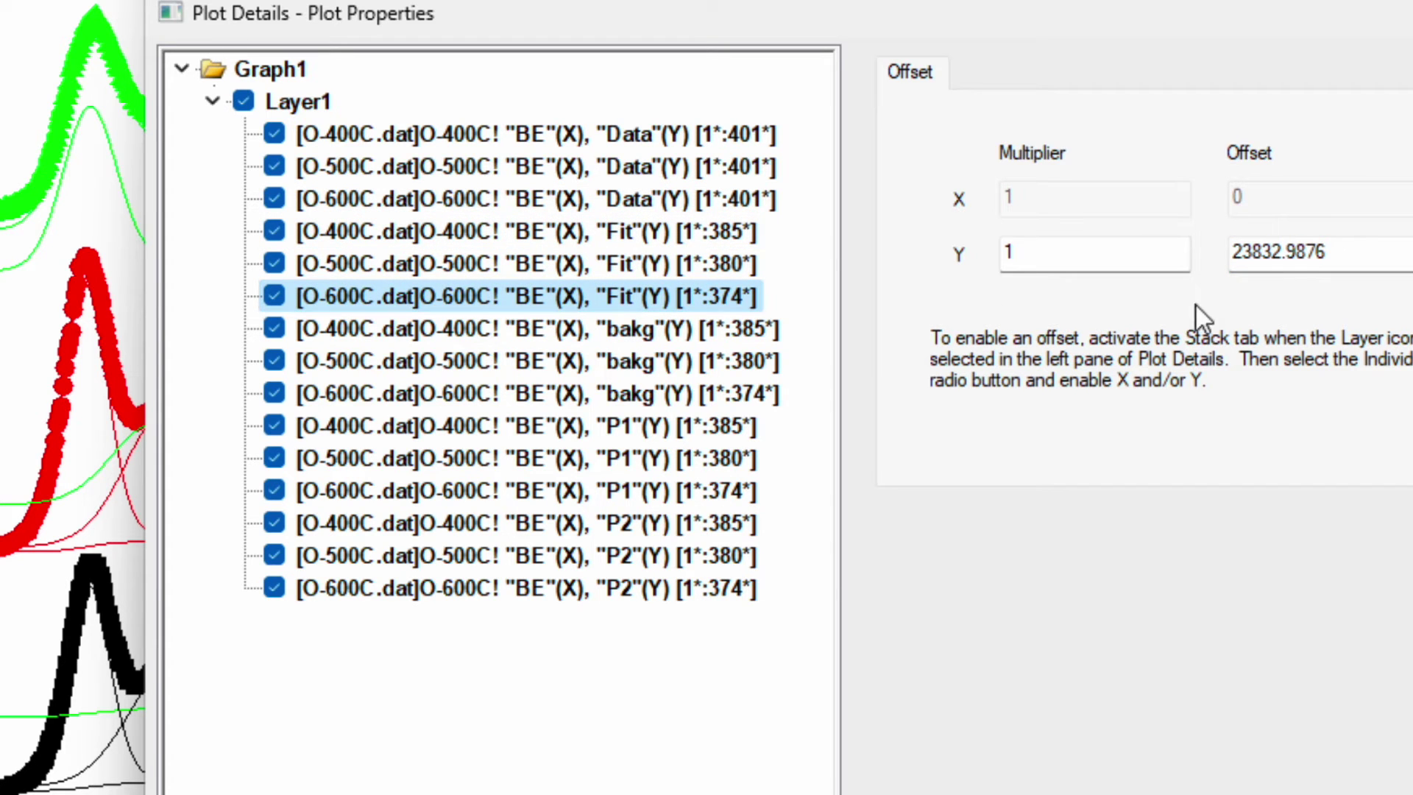
{"action": "double_click", "coordinate": [1361, 245]}
{"action": "type", "text": "24000"}
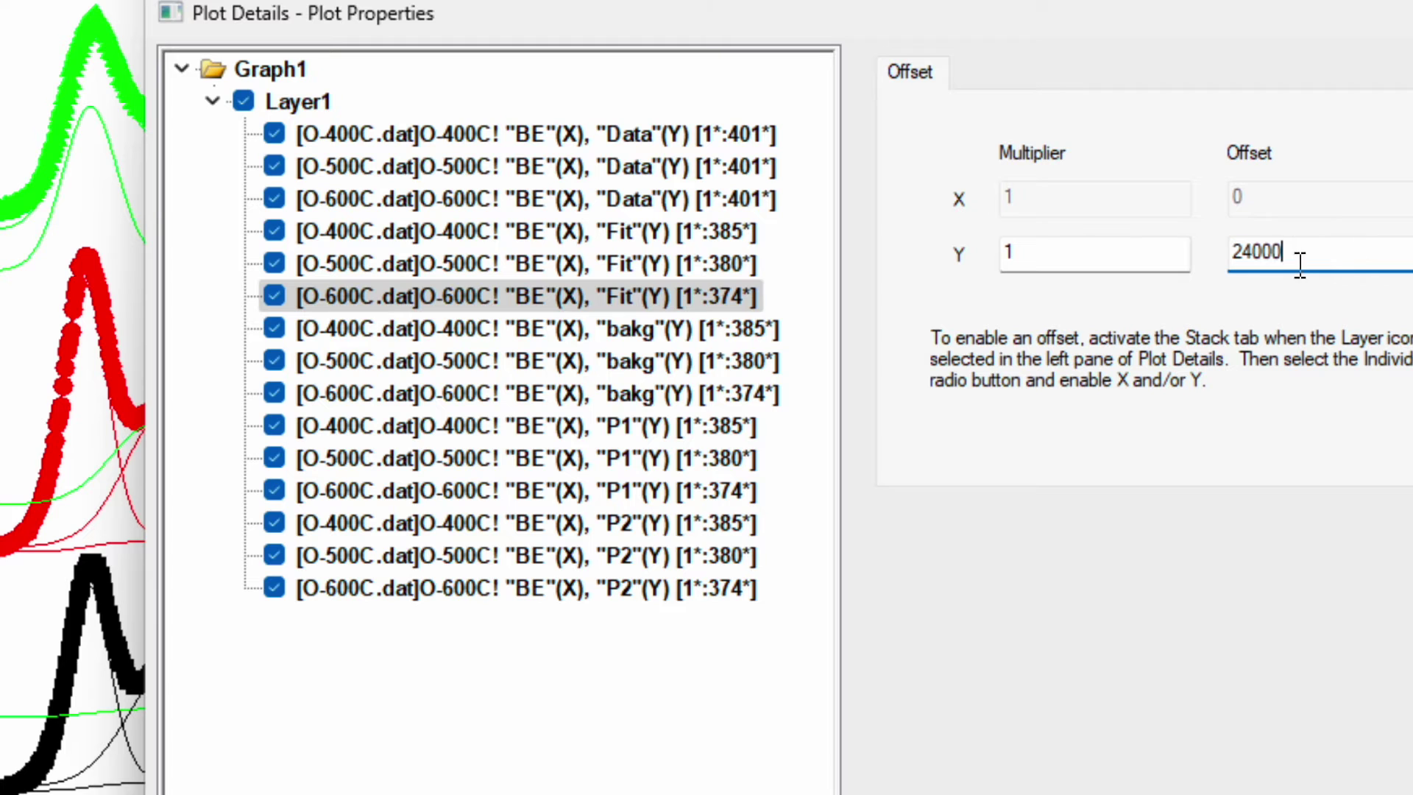
{"action": "left_click", "coordinate": [510, 395]}
{"action": "left_click", "coordinate": [1377, 246]}
{"action": "double_click", "coordinate": [1377, 246]}
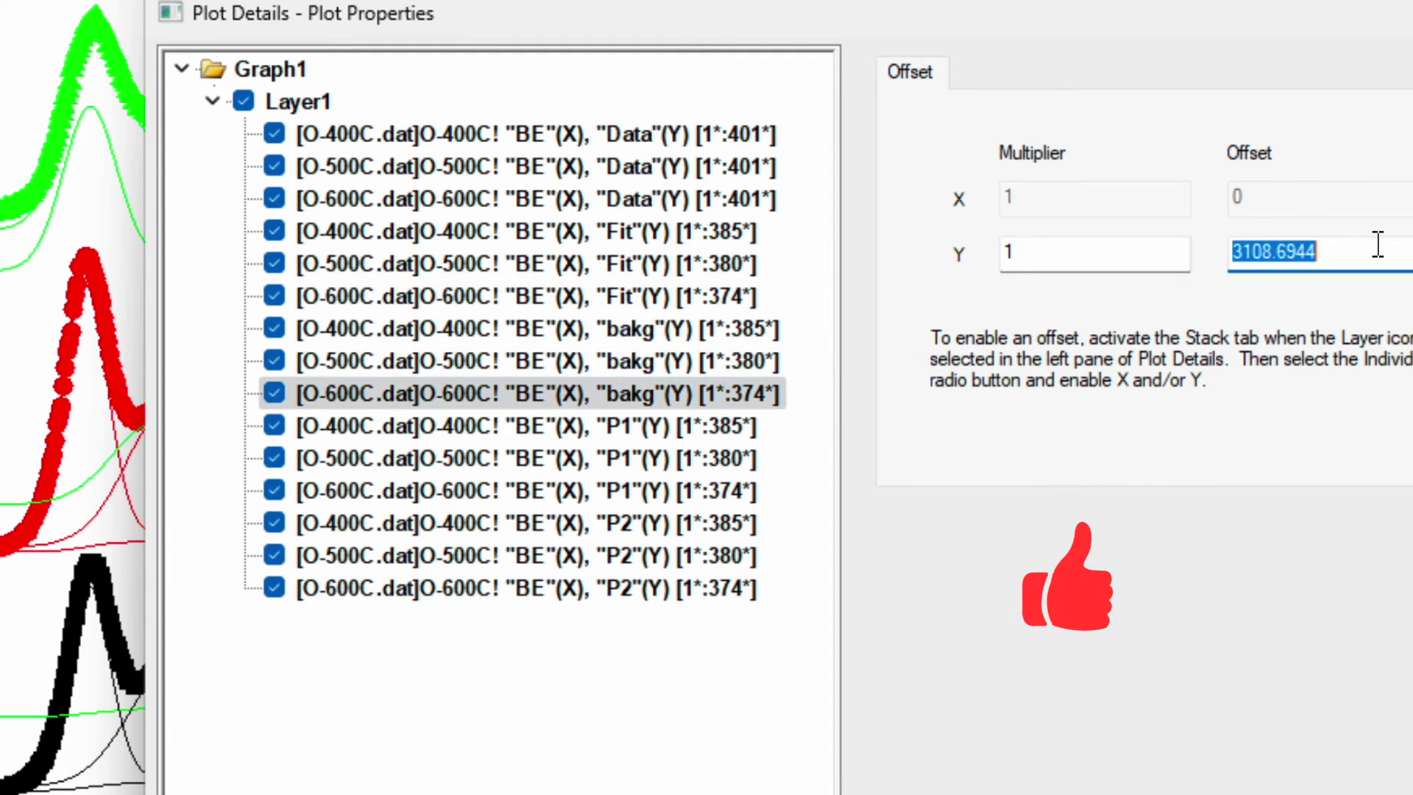
{"action": "type", "text": "24000"}
- Set Y Offset 24000 for the O-600C P1 and P2 curves and apply the offsets
{"action": "left_click", "coordinate": [600, 499]}
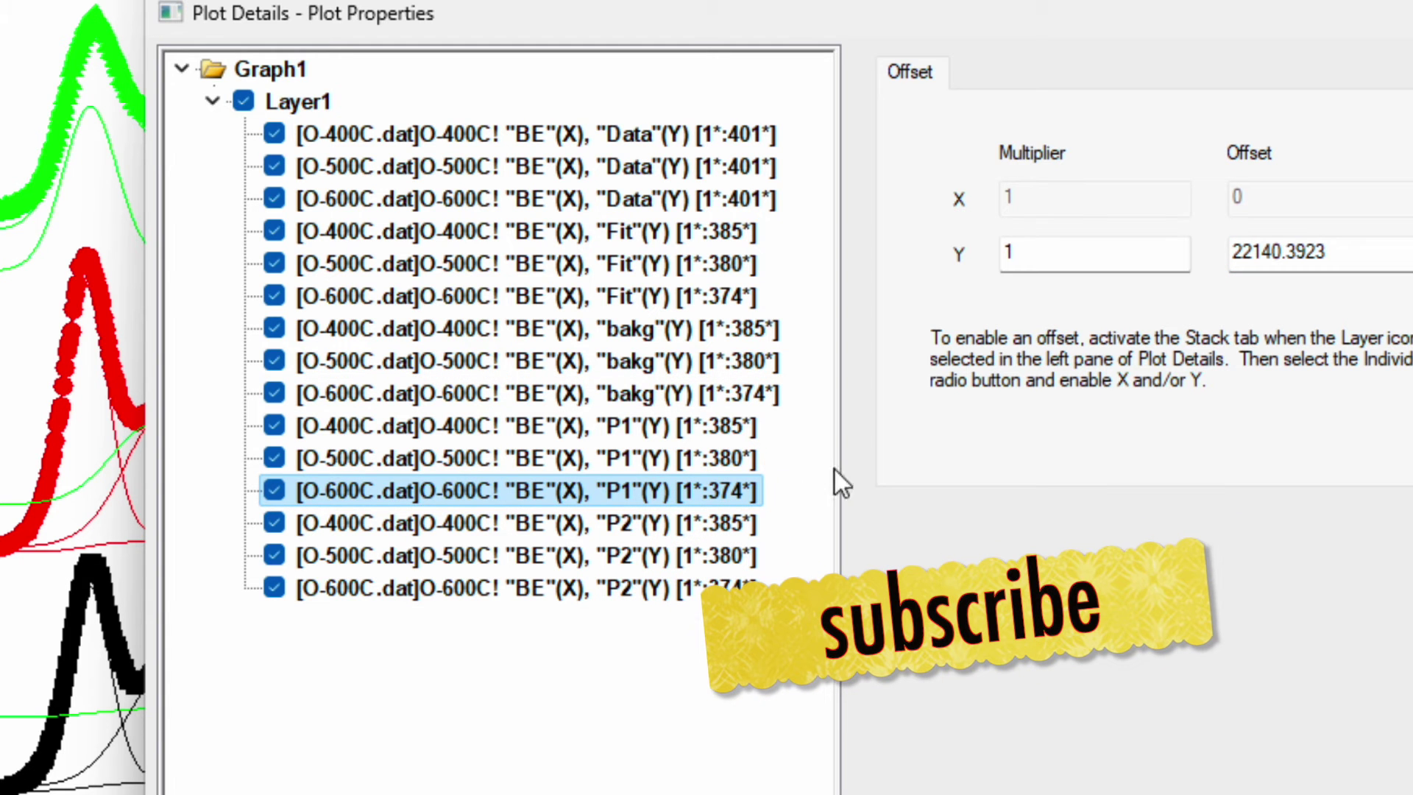
{"action": "left_click", "coordinate": [1362, 259]}
{"action": "double_click", "coordinate": [1363, 259]}
{"action": "type", "text": "24000"}
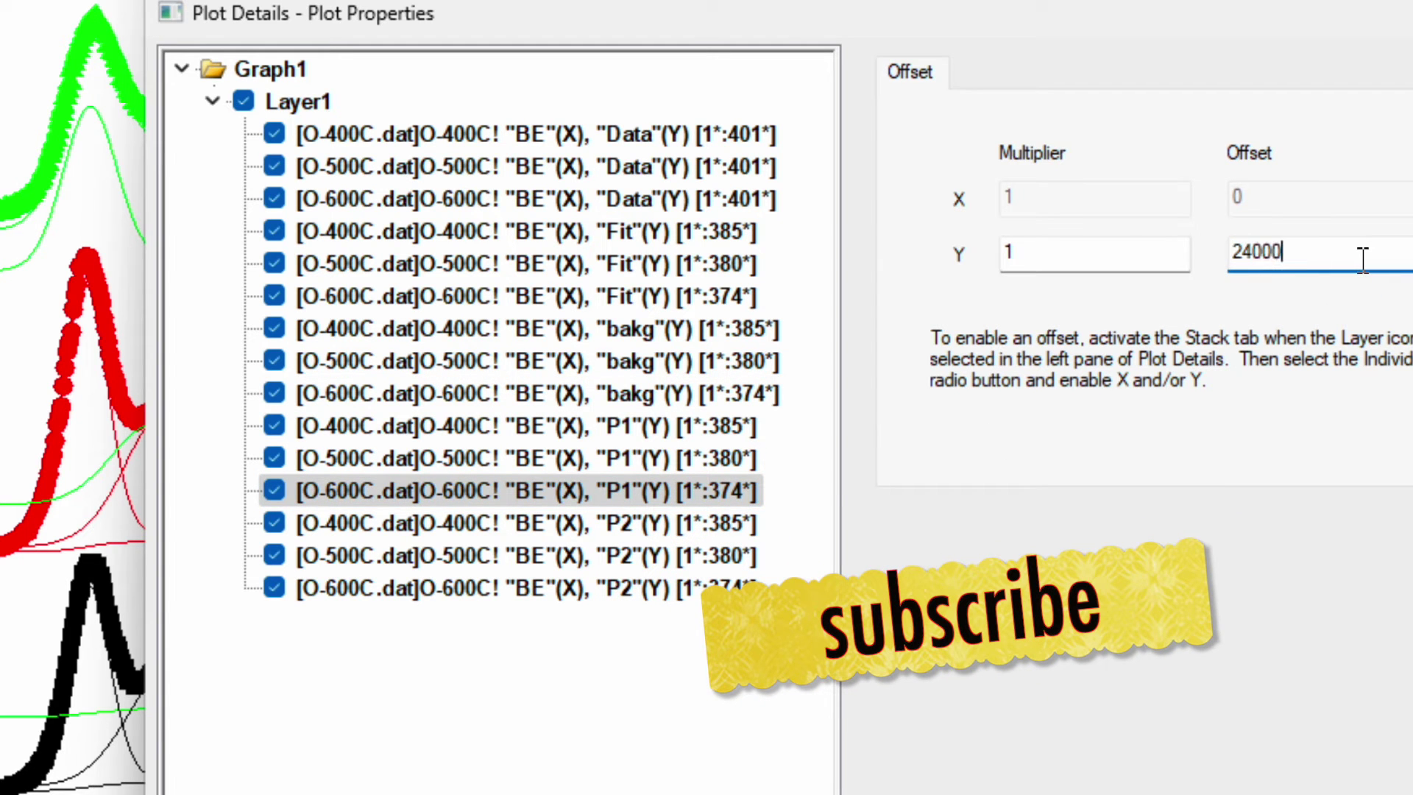
{"action": "left_click", "coordinate": [662, 588]}
{"action": "double_click", "coordinate": [1352, 254]}
{"action": "type", "text": "24000"}
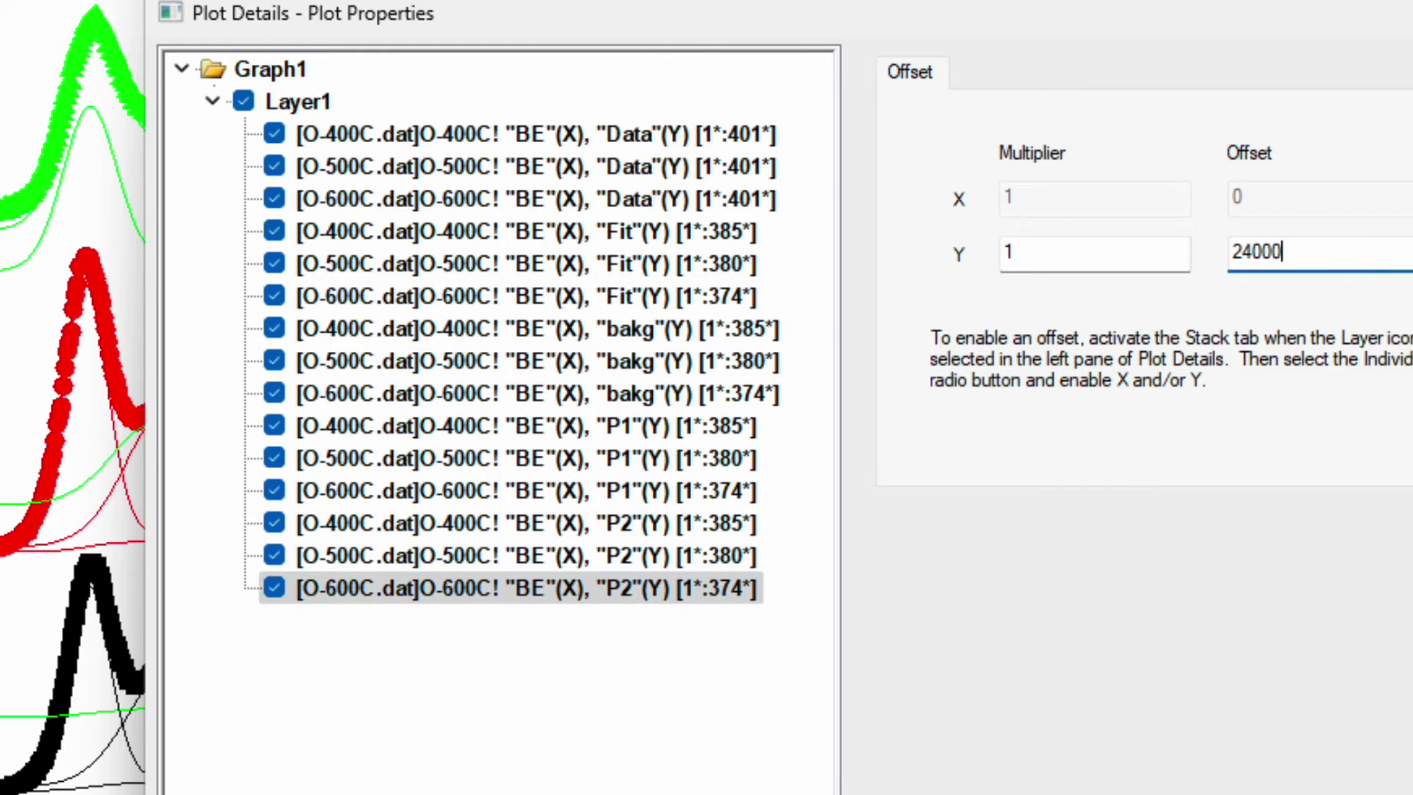
{"action": "key", "text": "Tab"}
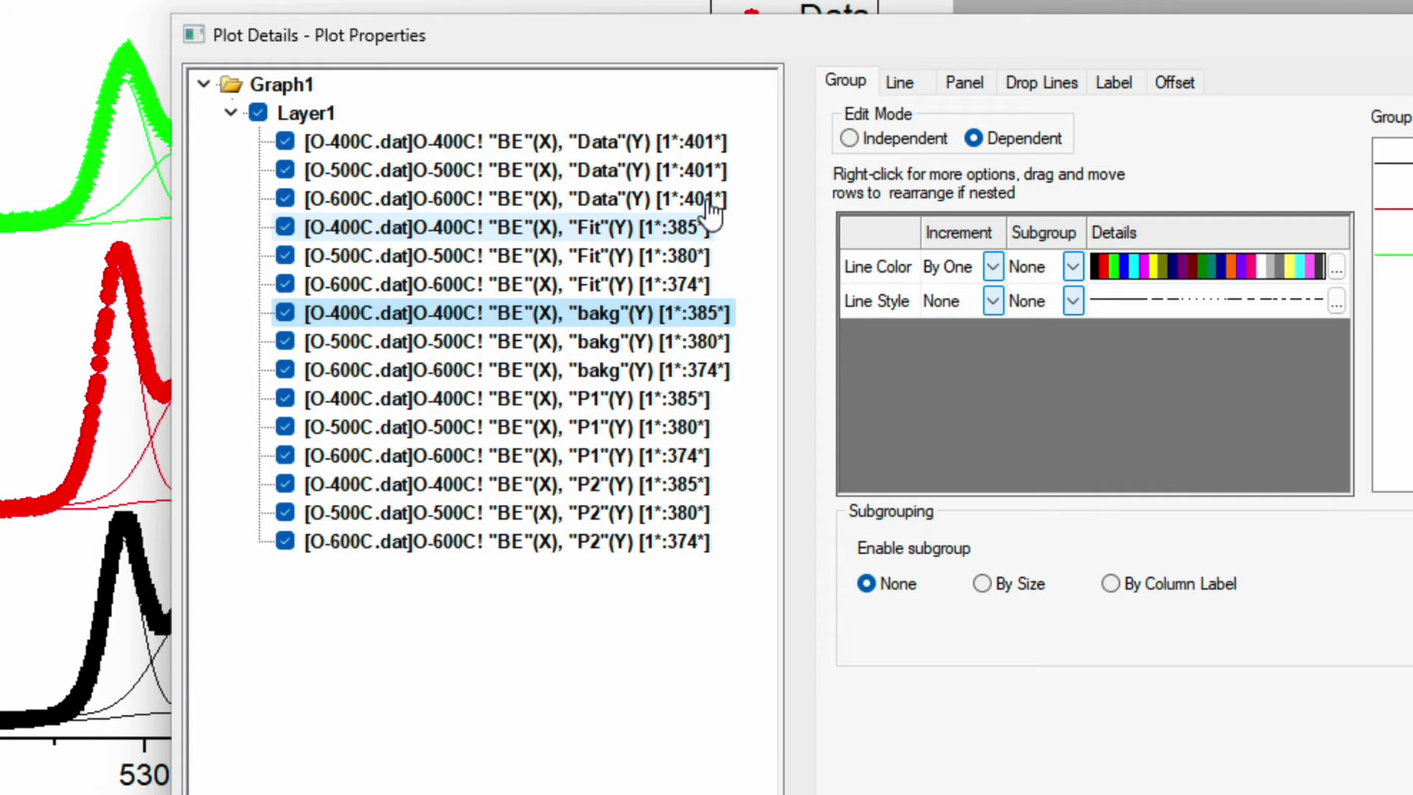
- Stop the symbol shape from varying across the Data plot group
{"action": "left_click", "coordinate": [718, 147]}
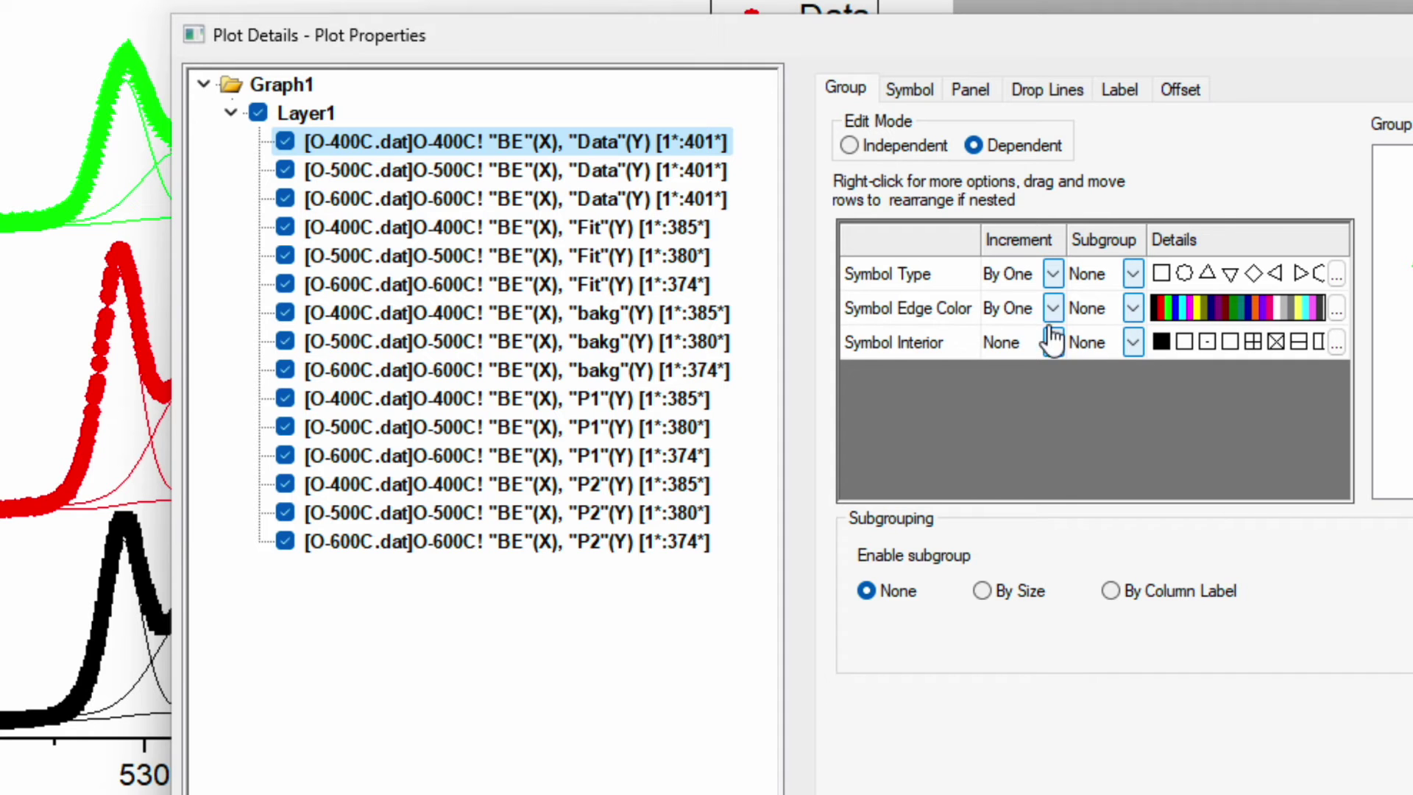
{"action": "left_click", "coordinate": [912, 89]}
{"action": "left_click", "coordinate": [853, 91]}
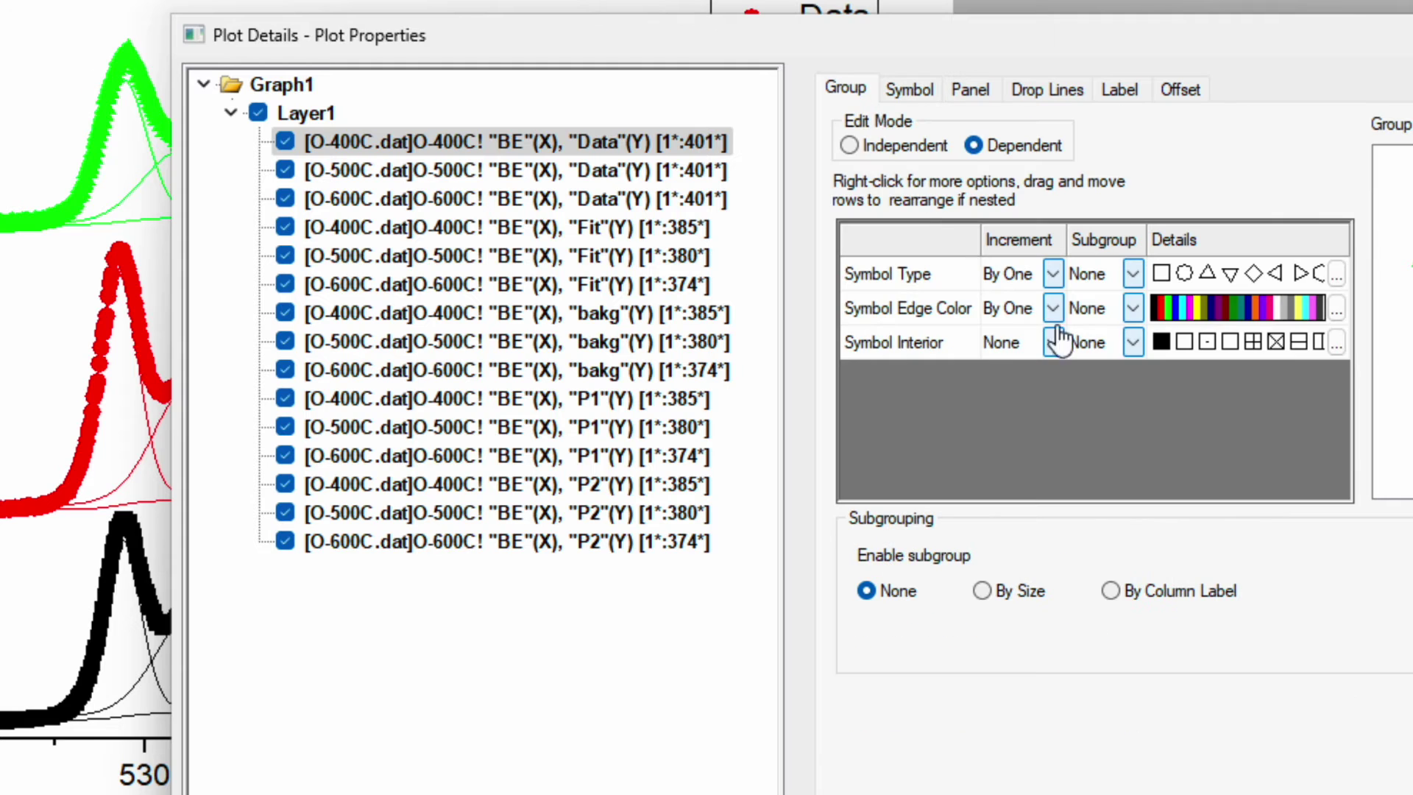
{"action": "left_click", "coordinate": [1052, 275]}
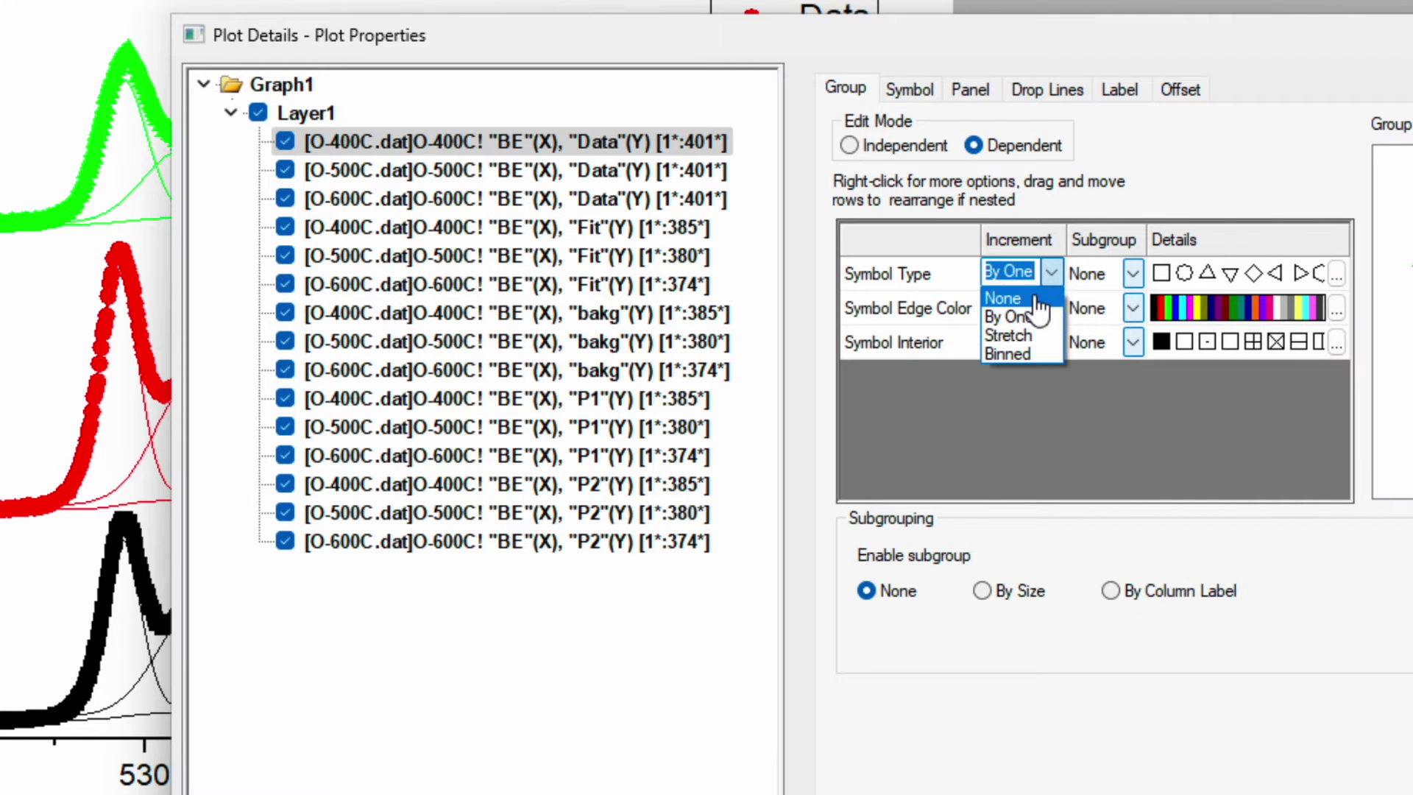
{"action": "left_click", "coordinate": [1036, 298]}
- Make the Data symbols open circles of size 5
{"action": "left_click", "coordinate": [907, 90]}
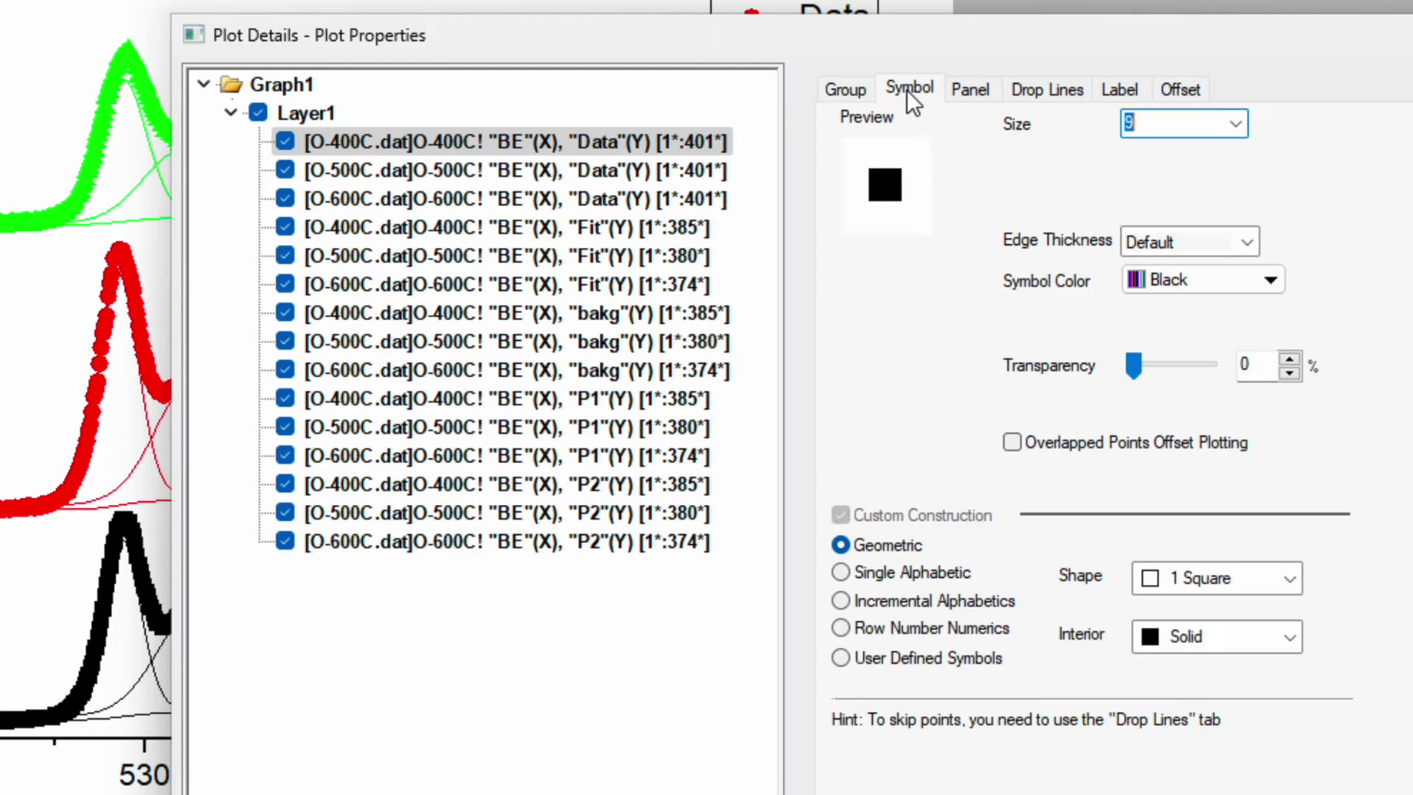
{"action": "left_click", "coordinate": [1226, 581]}
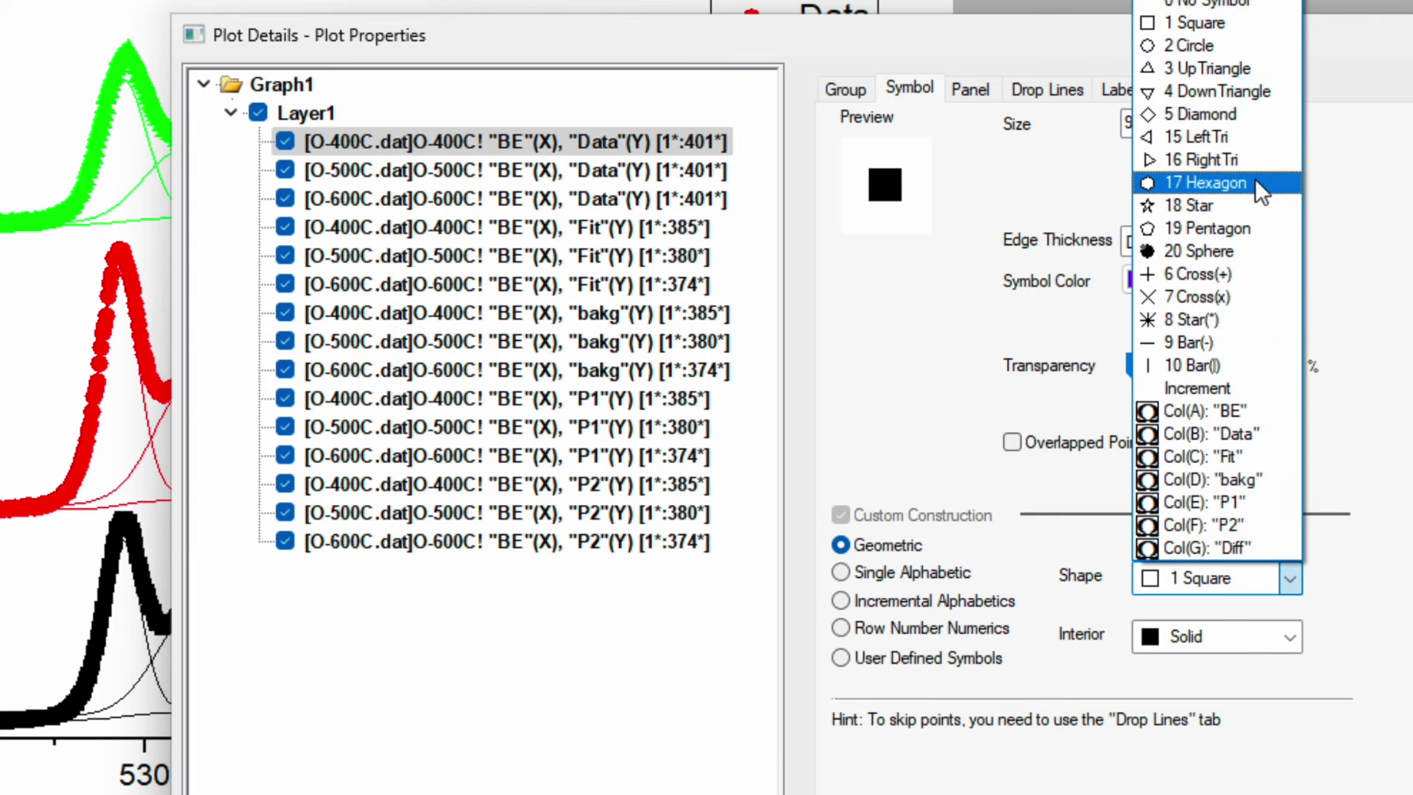
{"action": "left_click", "coordinate": [1239, 44]}
{"action": "left_click", "coordinate": [1236, 123]}
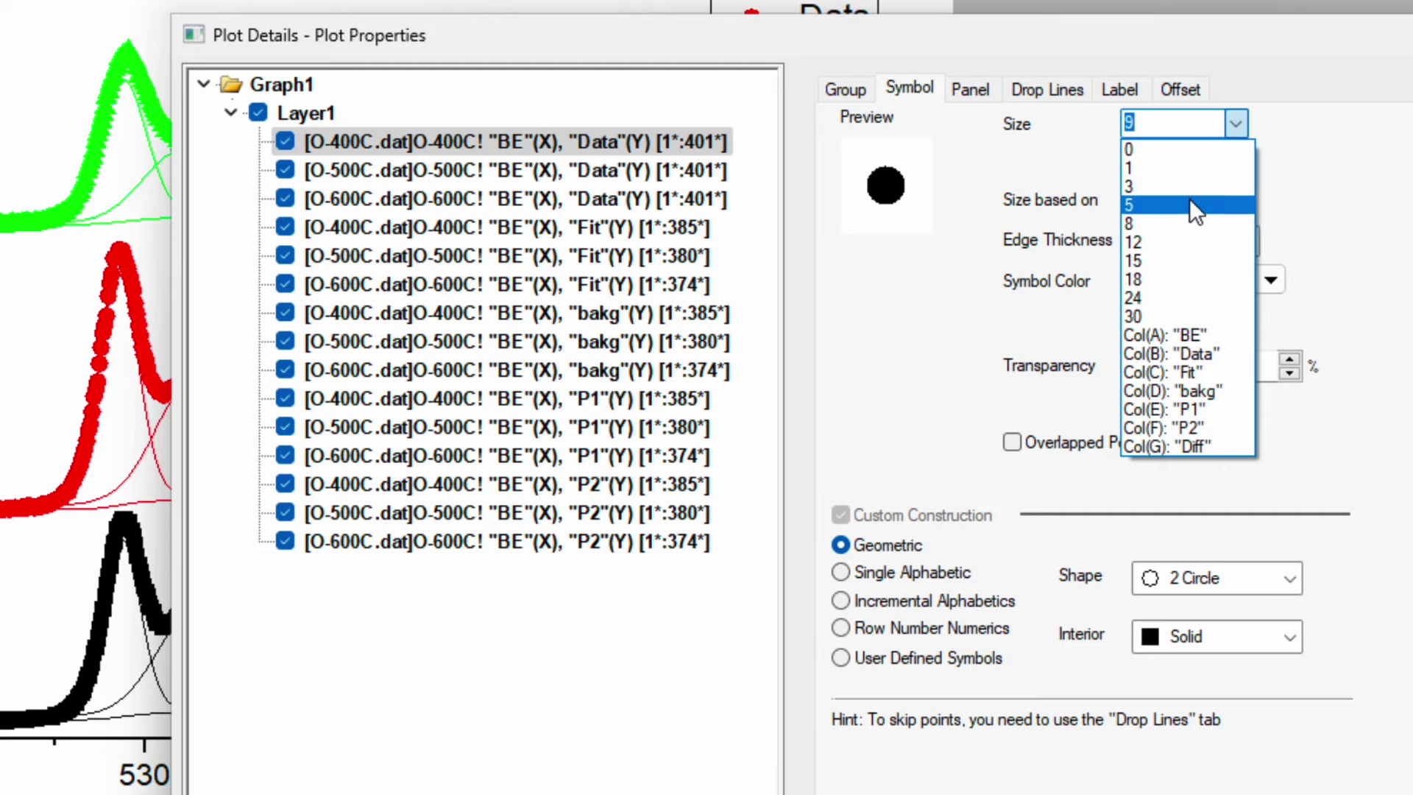
{"action": "left_click", "coordinate": [1189, 186]}
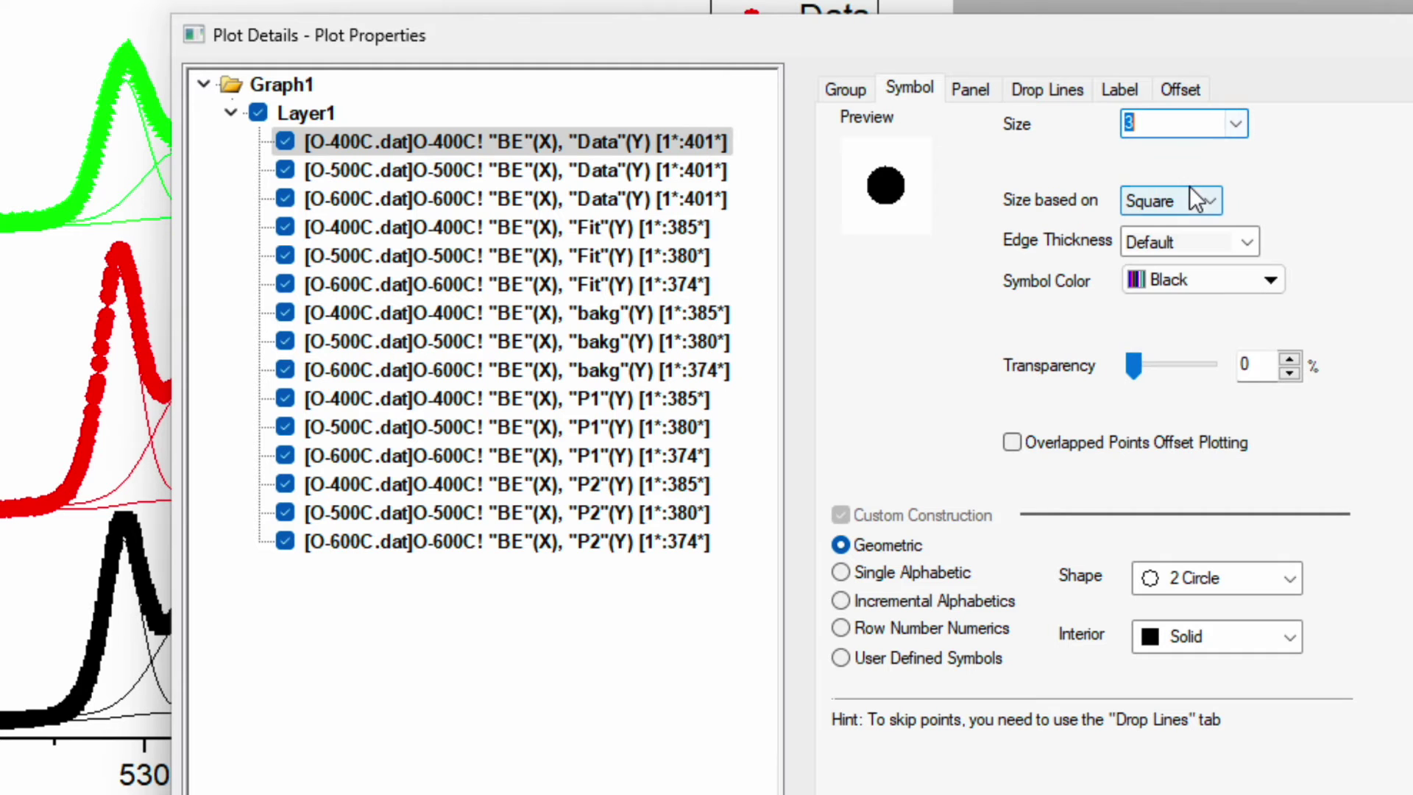
{"action": "left_click", "coordinate": [1237, 122]}
{"action": "left_click", "coordinate": [1203, 205]}
{"action": "left_click", "coordinate": [1291, 637]}
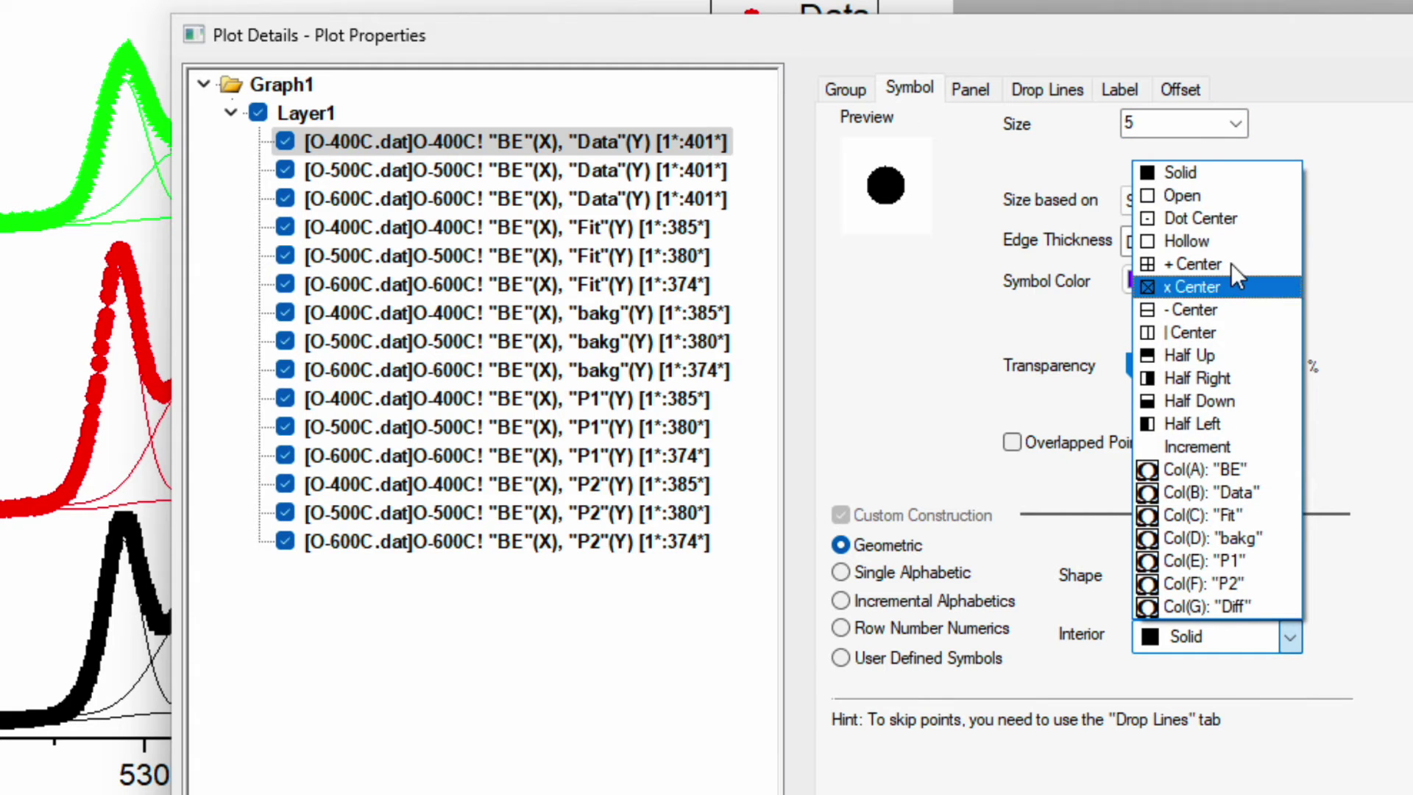
{"action": "left_click", "coordinate": [1230, 196]}
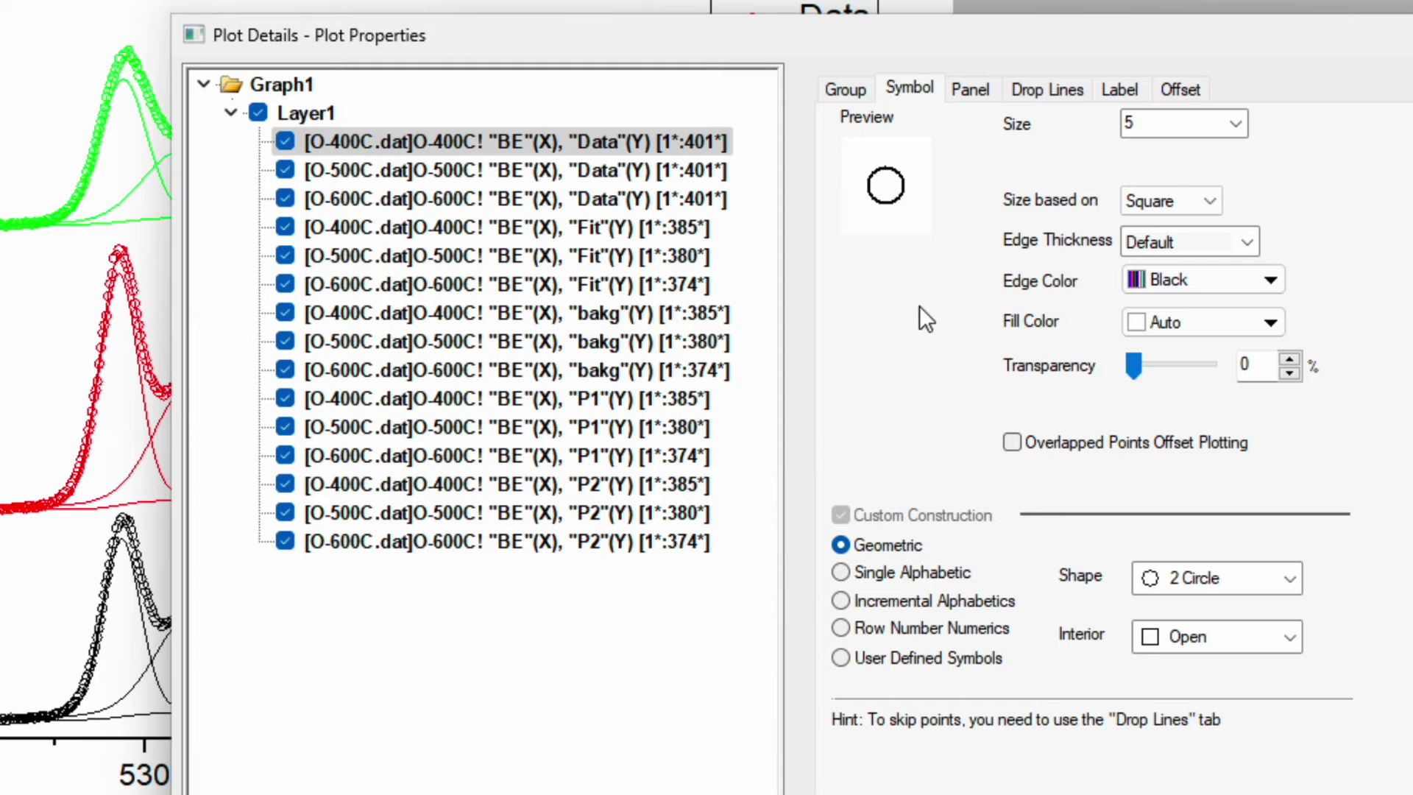
{"action": "left_click", "coordinate": [846, 90]}
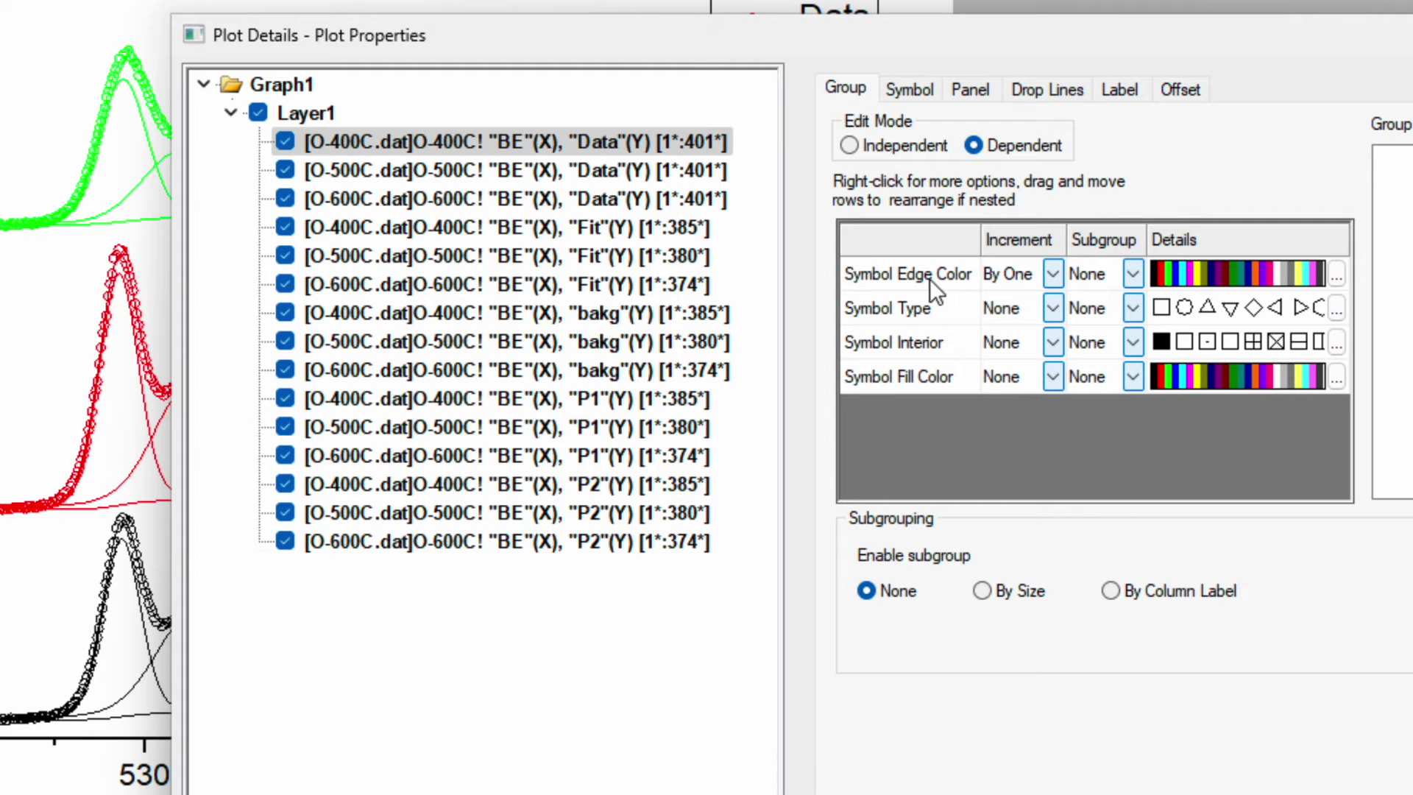
- Change the symbol edge colour sequence to Black, Blue, Olive and apply it to the graph
{"action": "left_click", "coordinate": [1335, 277]}
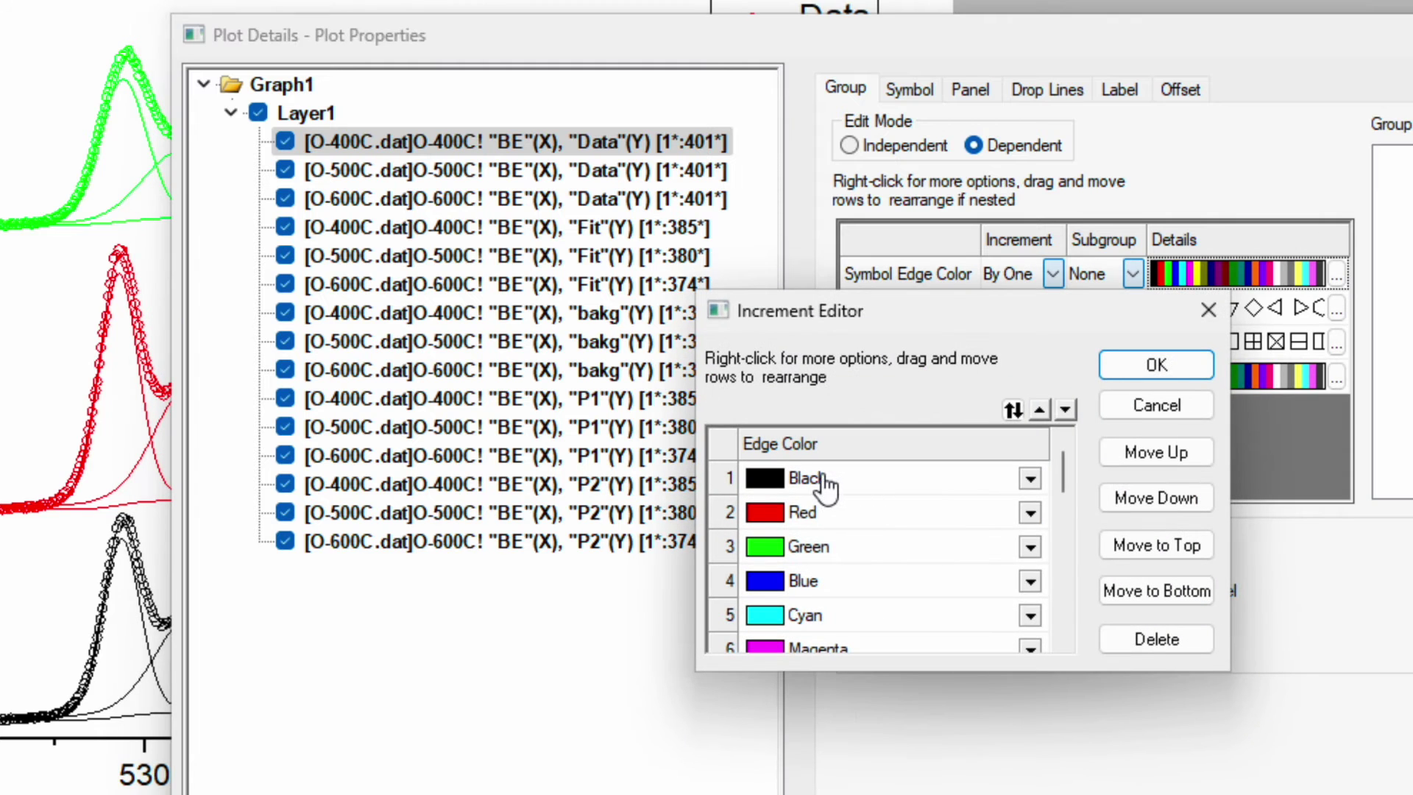
{"action": "left_click", "coordinate": [823, 513]}
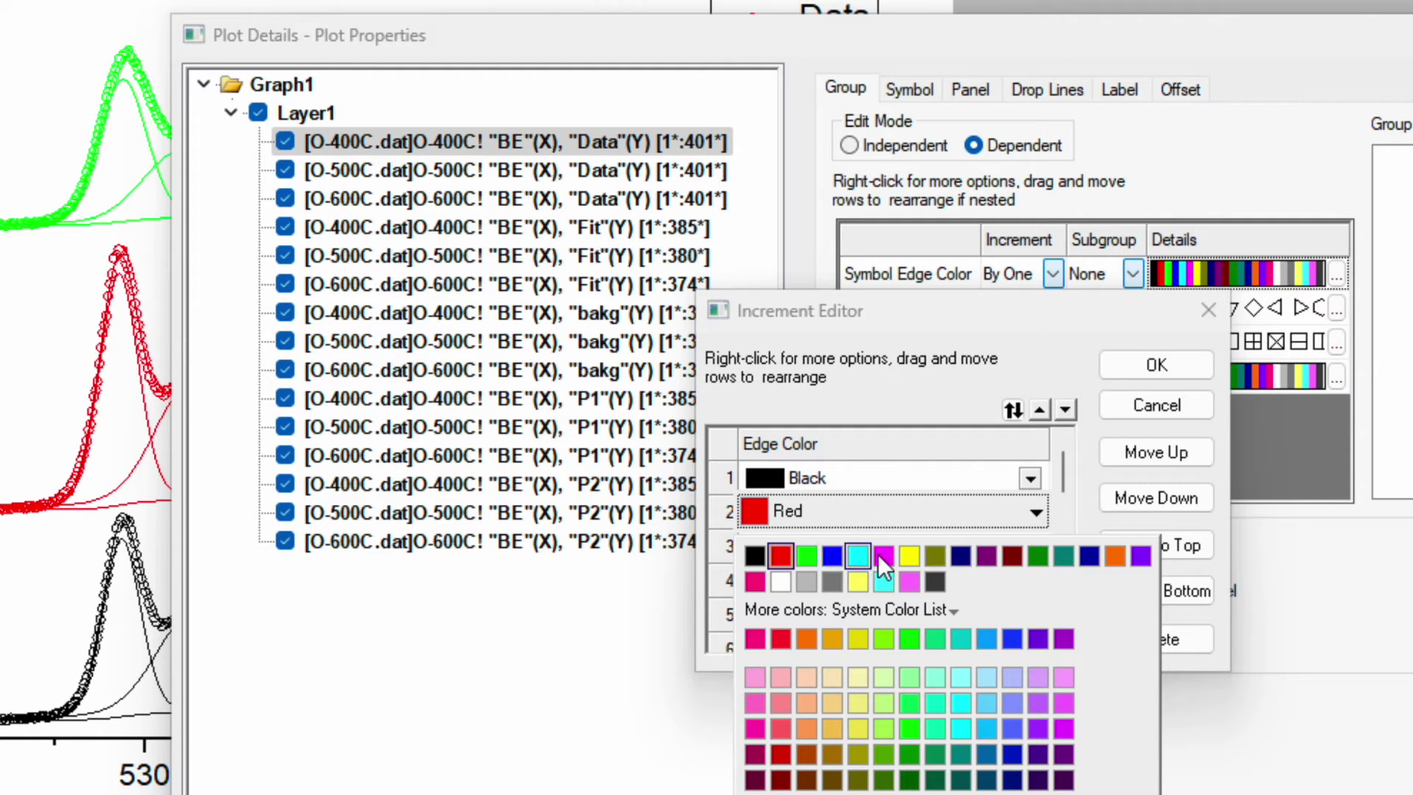
{"action": "left_click", "coordinate": [832, 557]}
{"action": "left_click", "coordinate": [821, 546]}
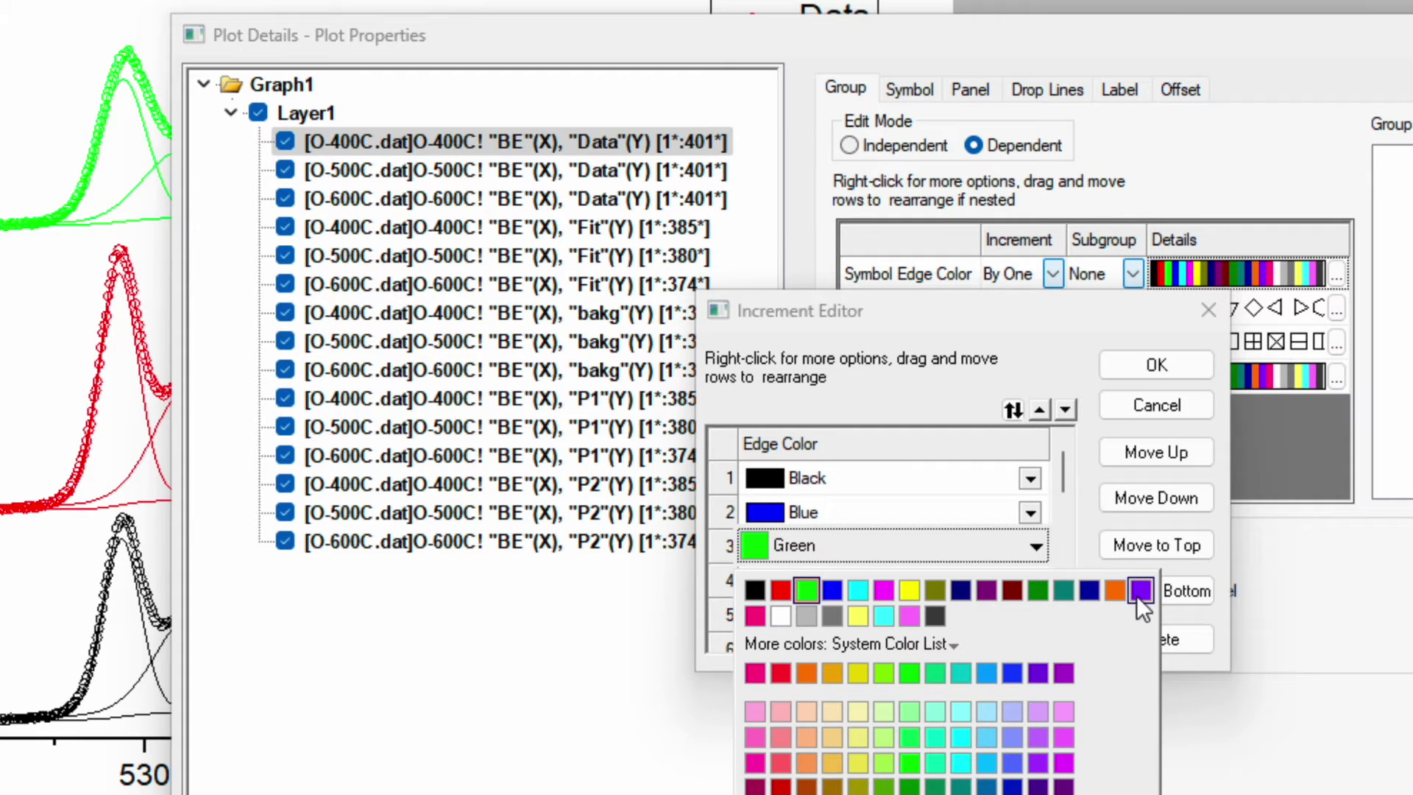
{"action": "left_click", "coordinate": [1037, 596]}
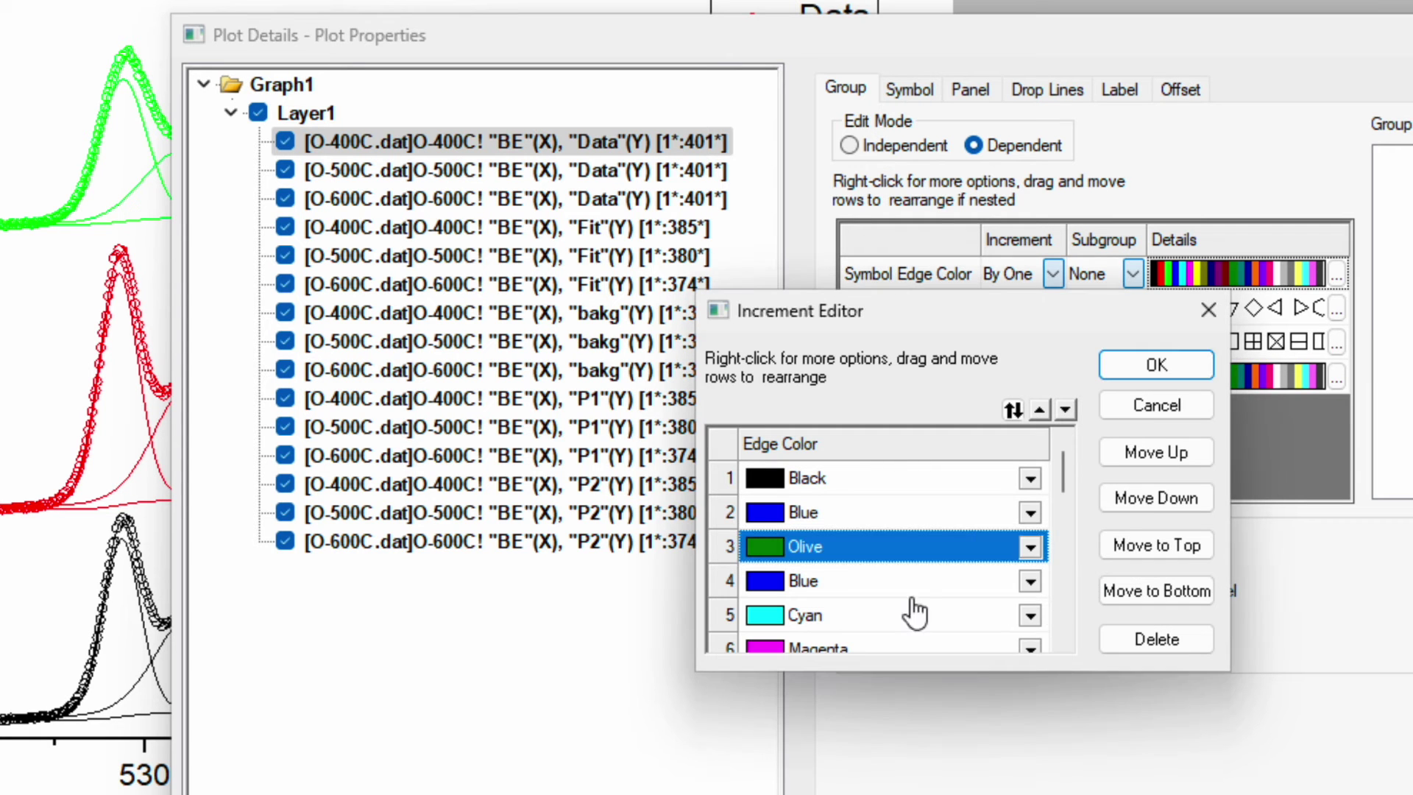
{"action": "left_click", "coordinate": [1164, 362]}
{"action": "left_click", "coordinate": [1044, 780]}
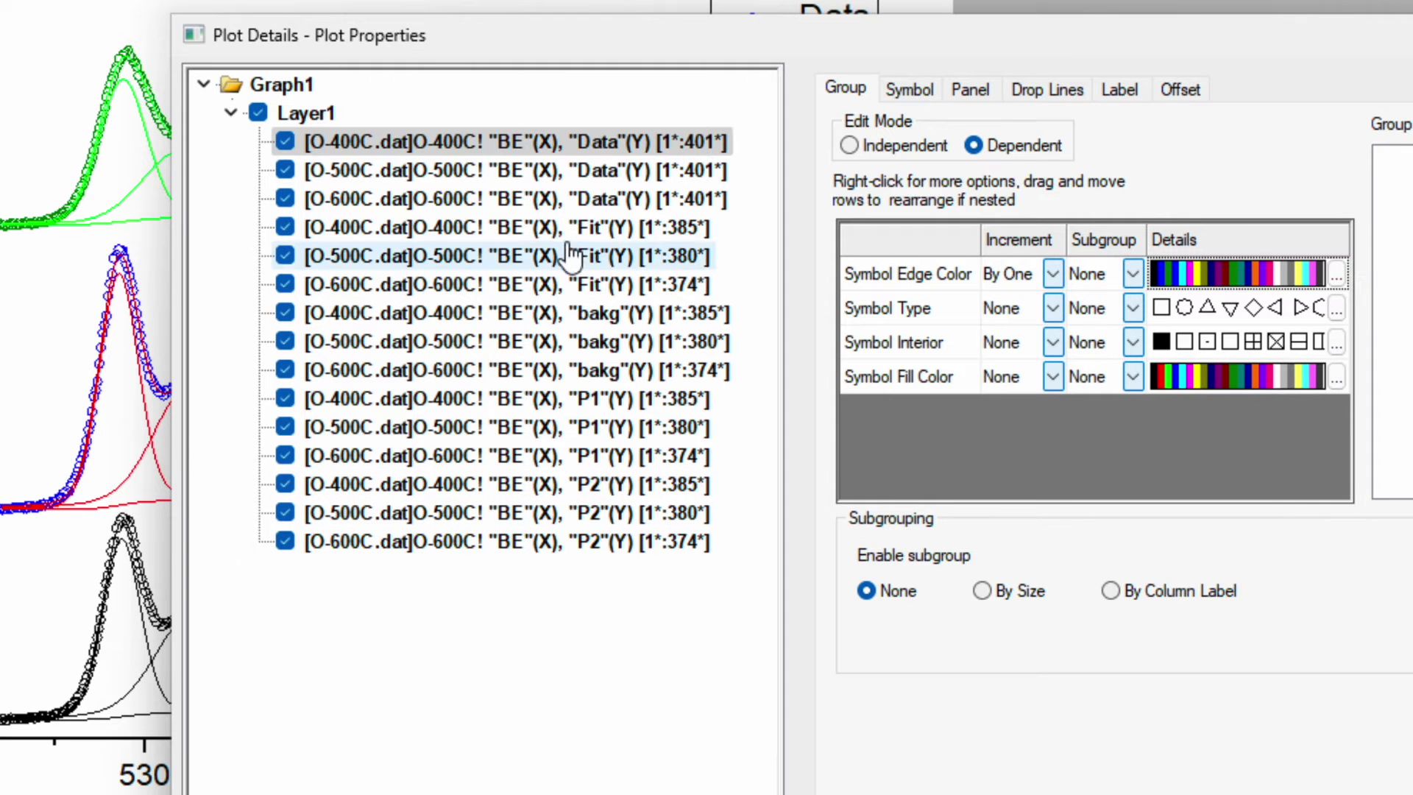
{"action": "left_click", "coordinate": [634, 234]}
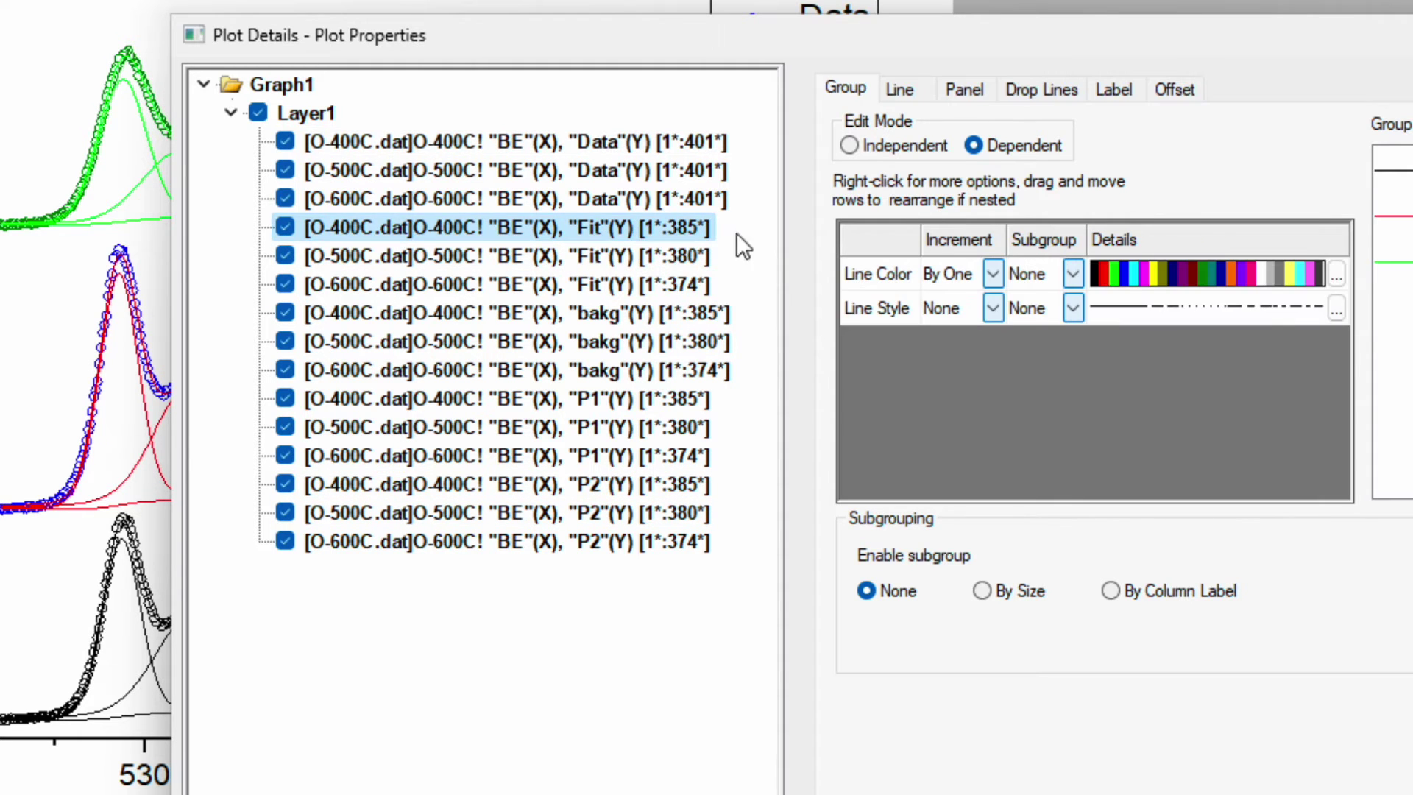
- Draw all Fit curves in one red colour (no increment) at line width 2
{"action": "left_click", "coordinate": [992, 274]}
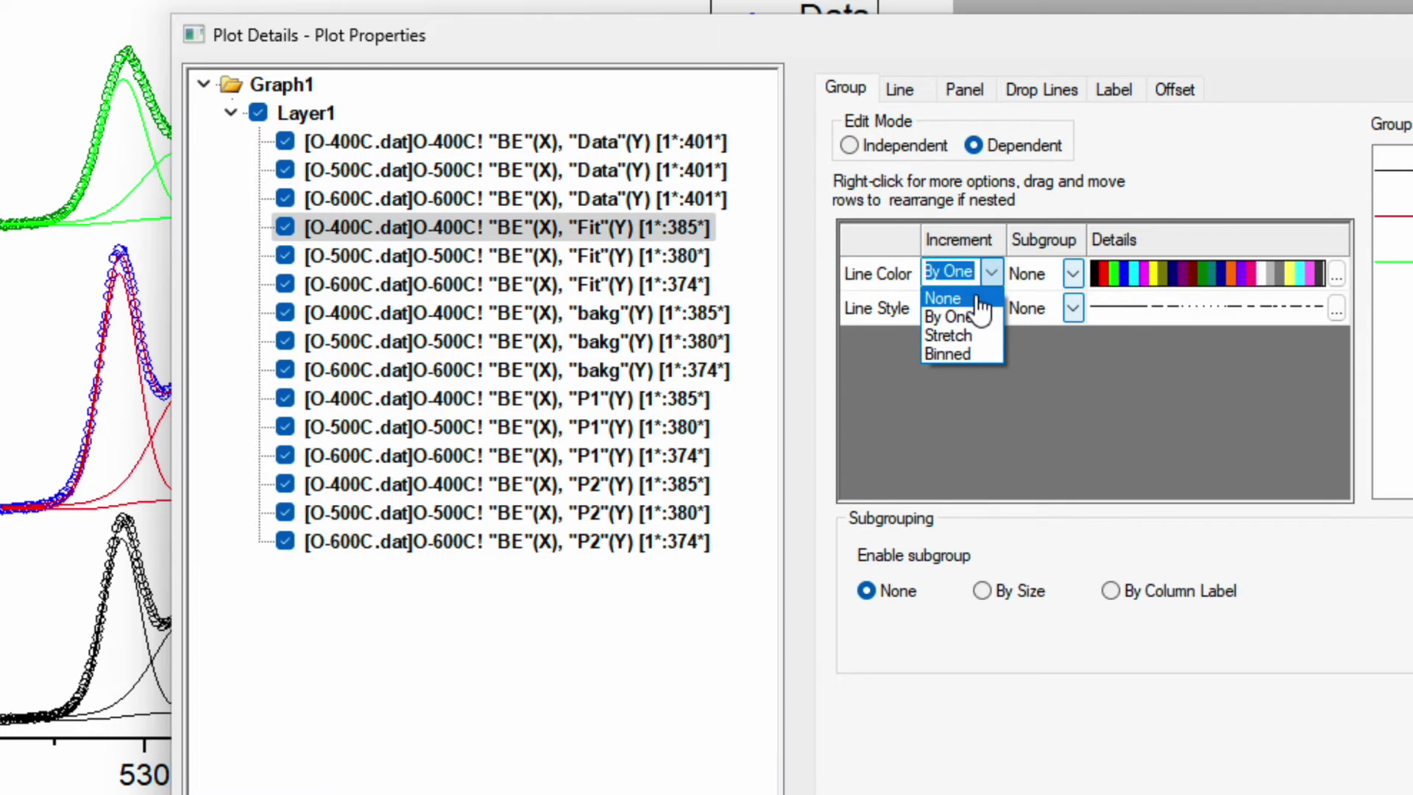
{"action": "left_click", "coordinate": [980, 297]}
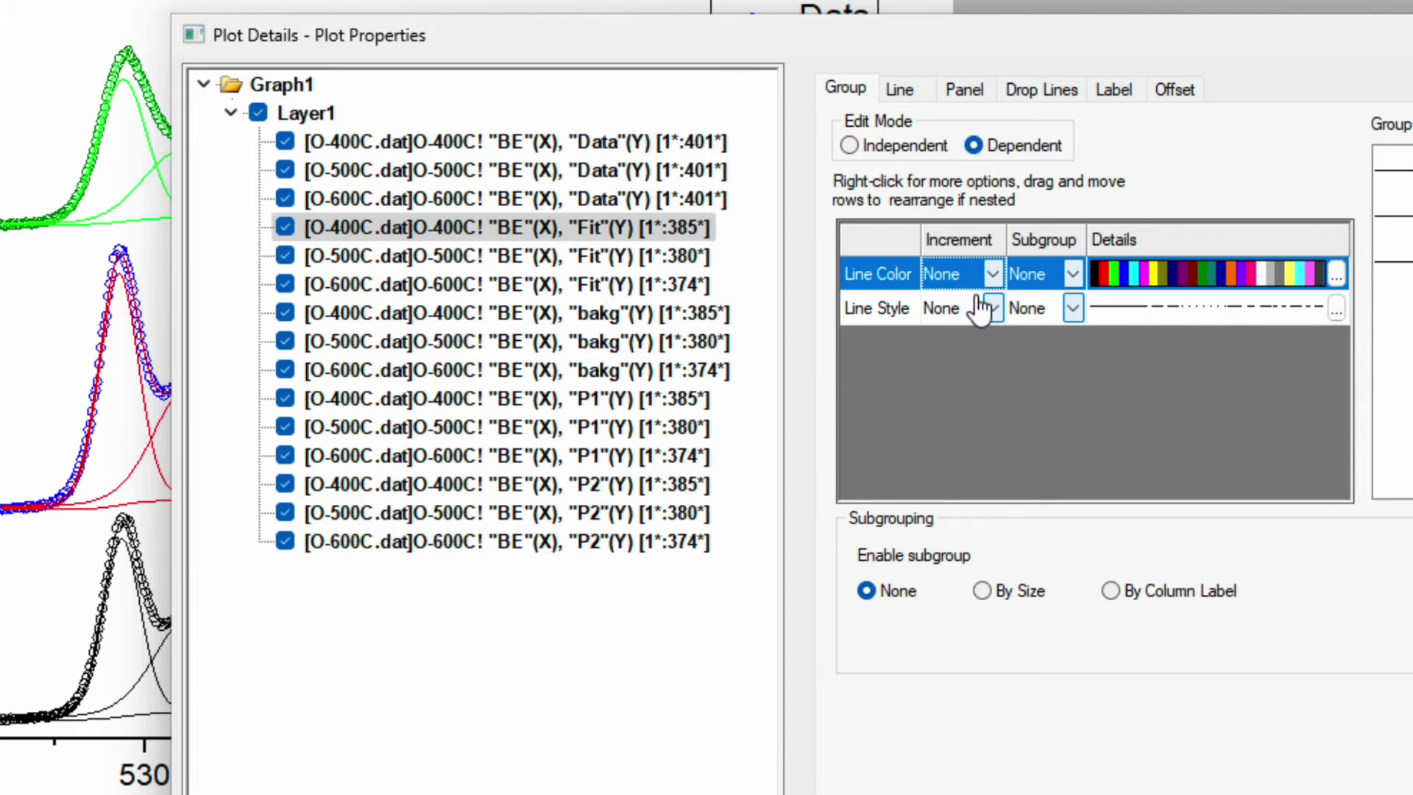
{"action": "left_click", "coordinate": [898, 86]}
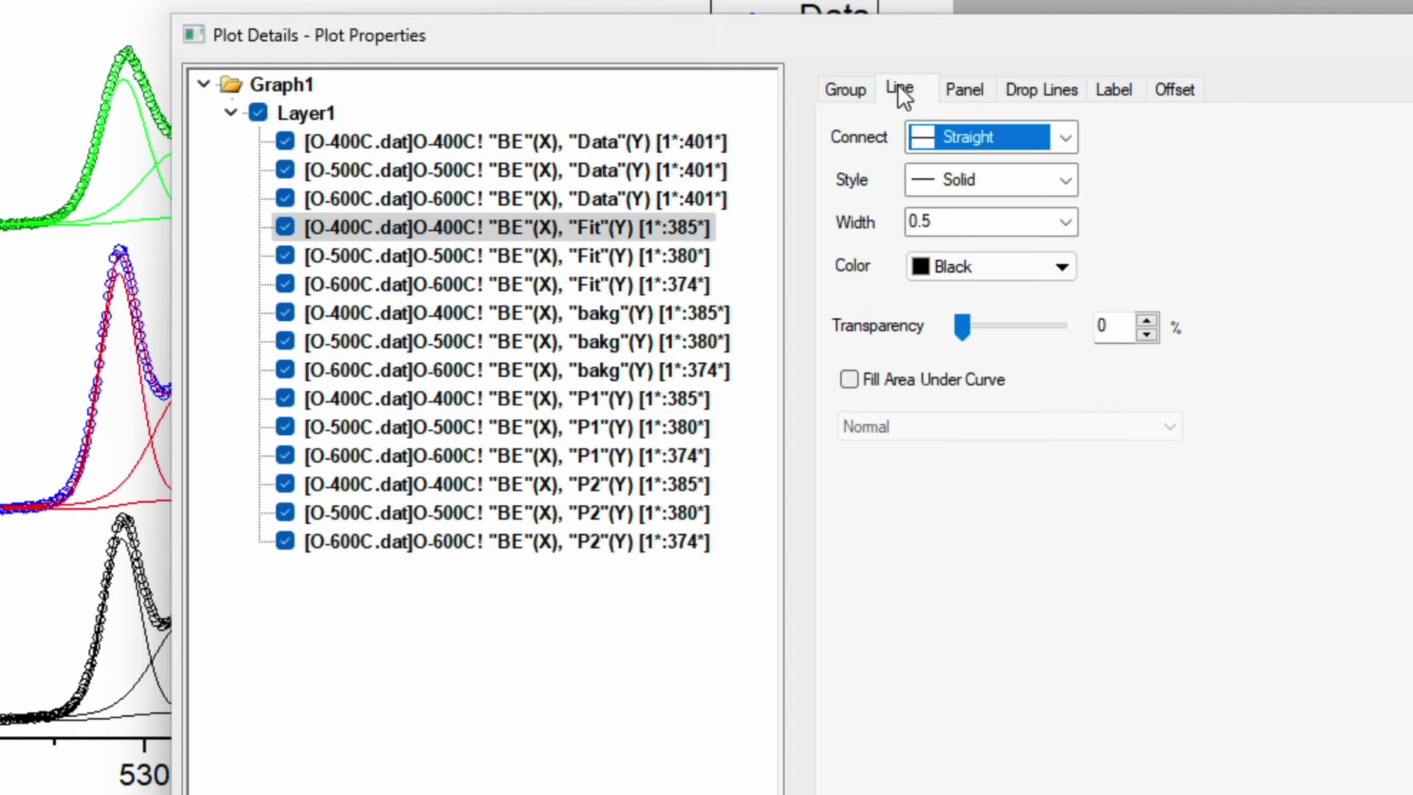
{"action": "left_click", "coordinate": [975, 265]}
{"action": "left_click", "coordinate": [950, 340]}
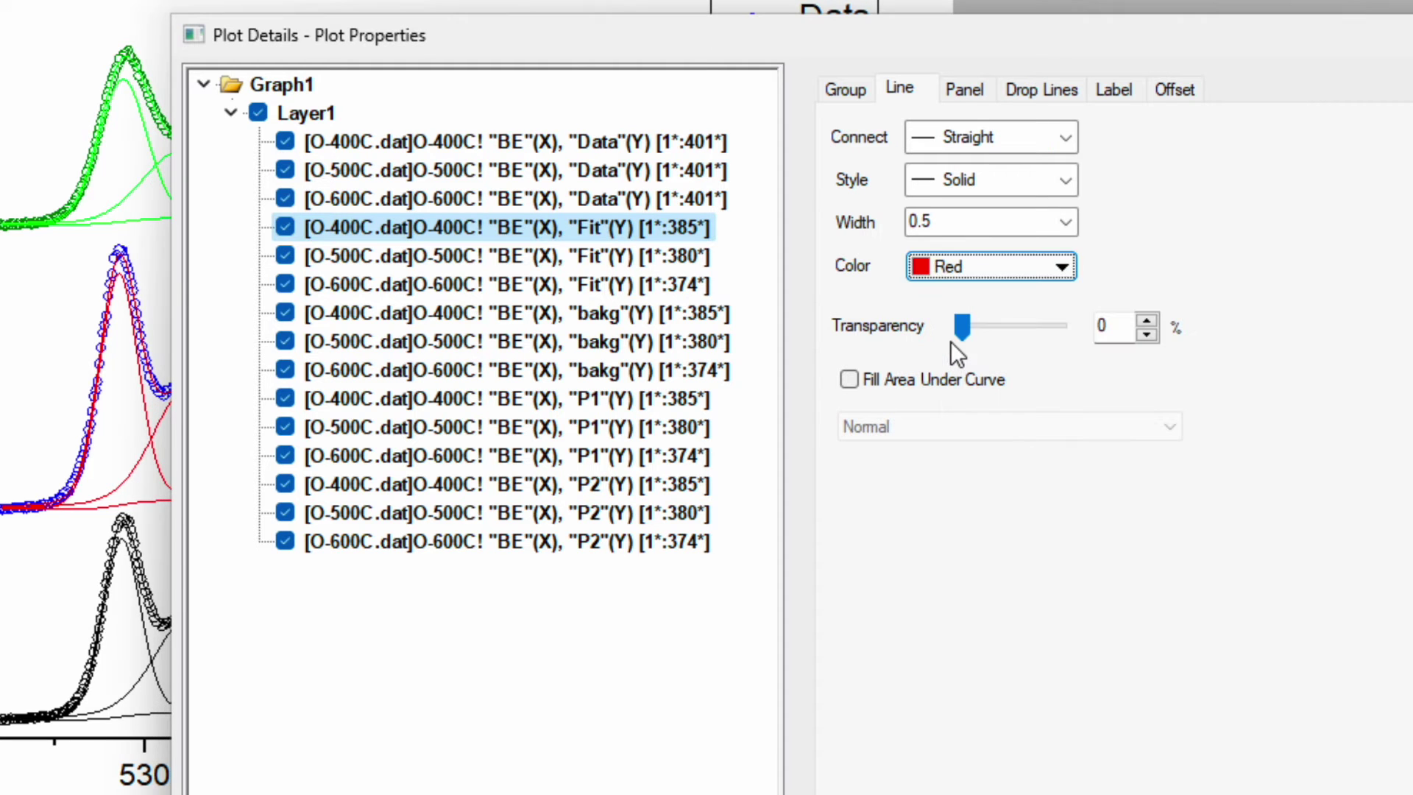
{"action": "left_click", "coordinate": [1066, 222]}
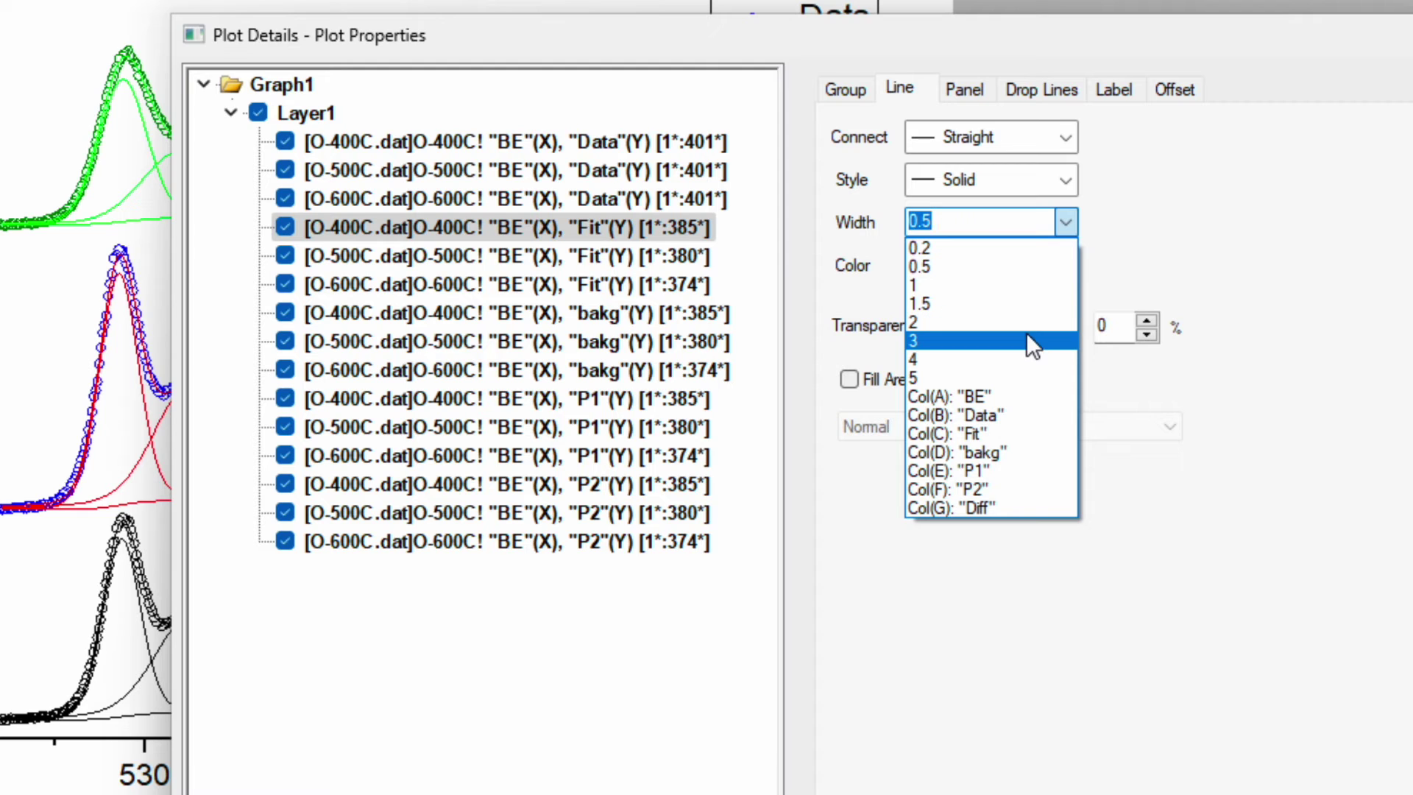
{"action": "left_click", "coordinate": [1026, 330]}
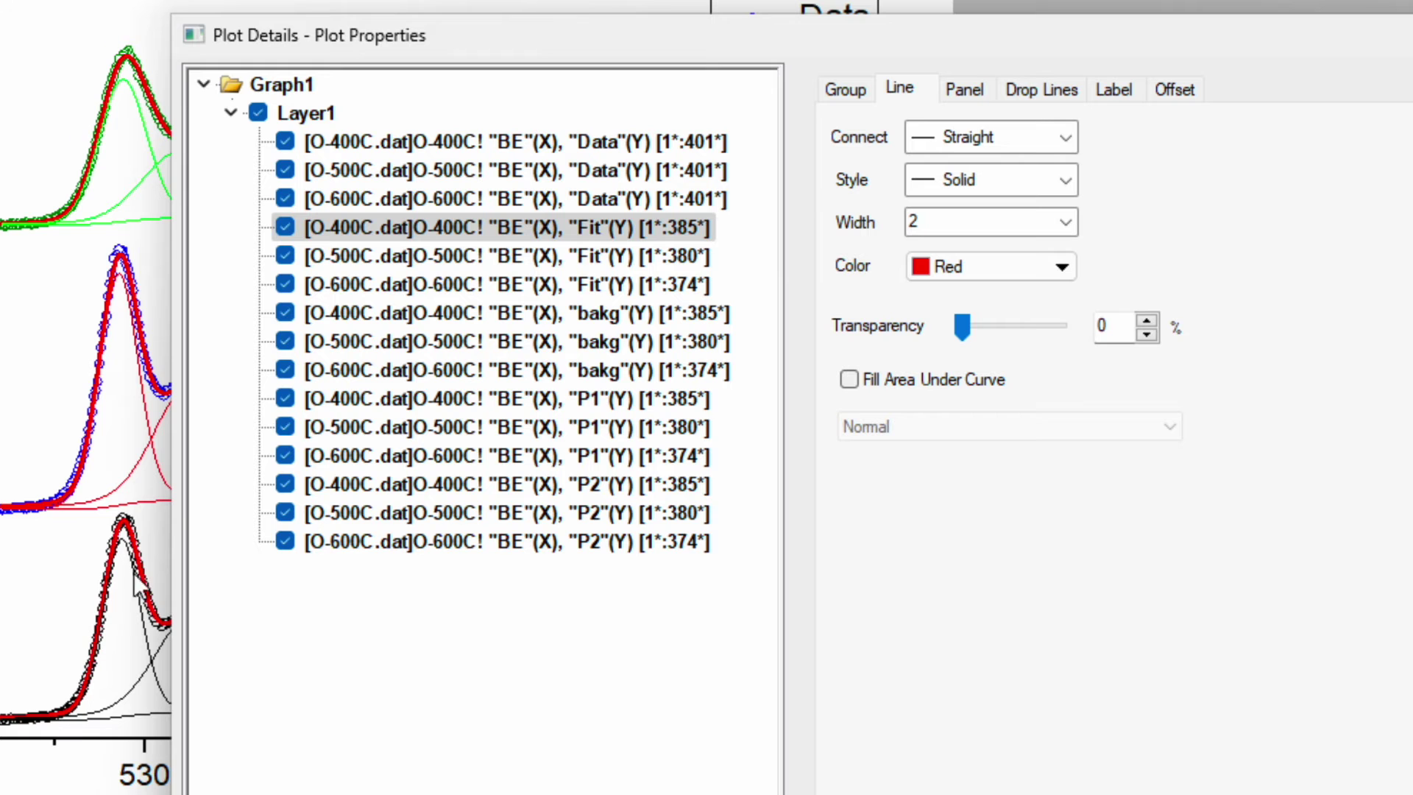
- Set the bakg lines to no colour increment and colour them all gray
{"action": "left_click", "coordinate": [678, 312]}
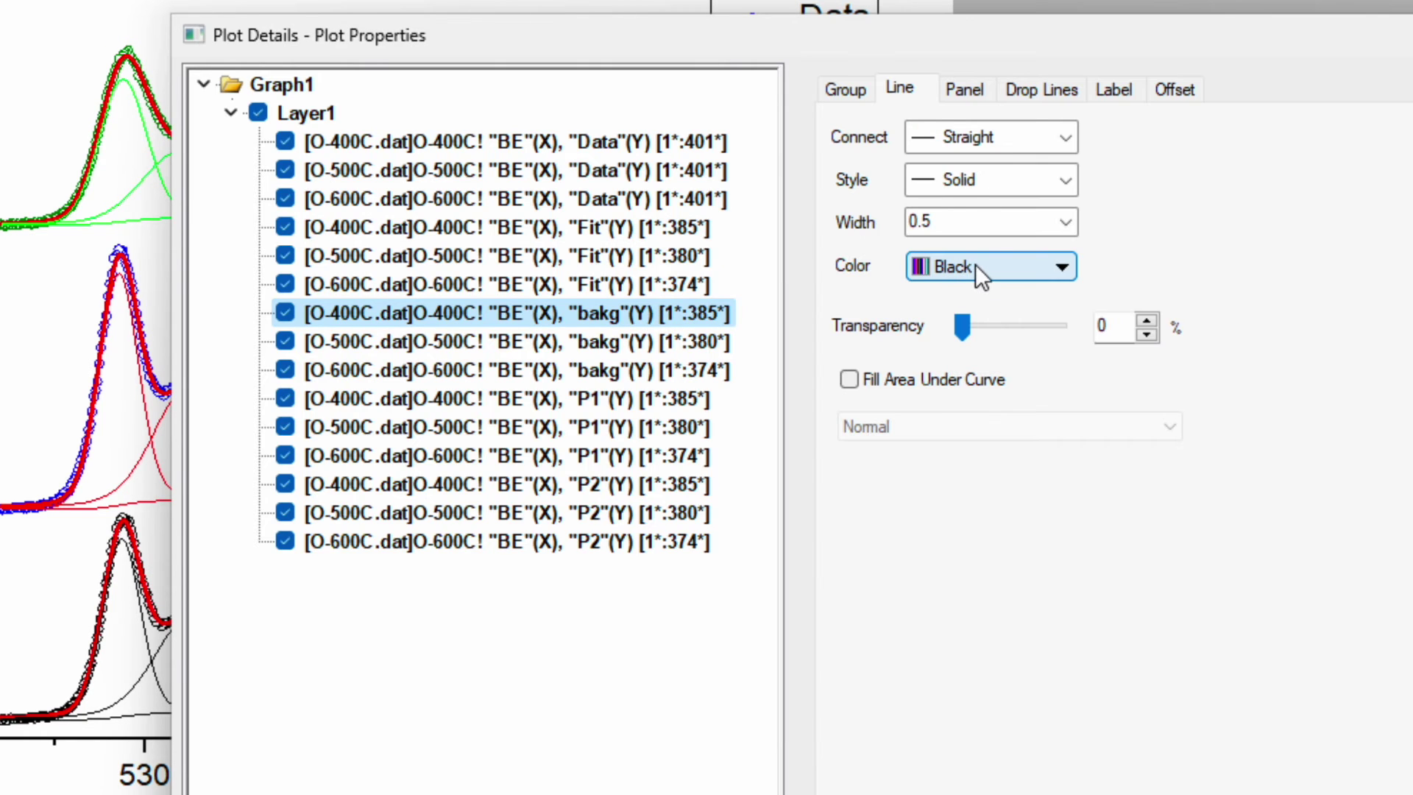
{"action": "left_click", "coordinate": [849, 93]}
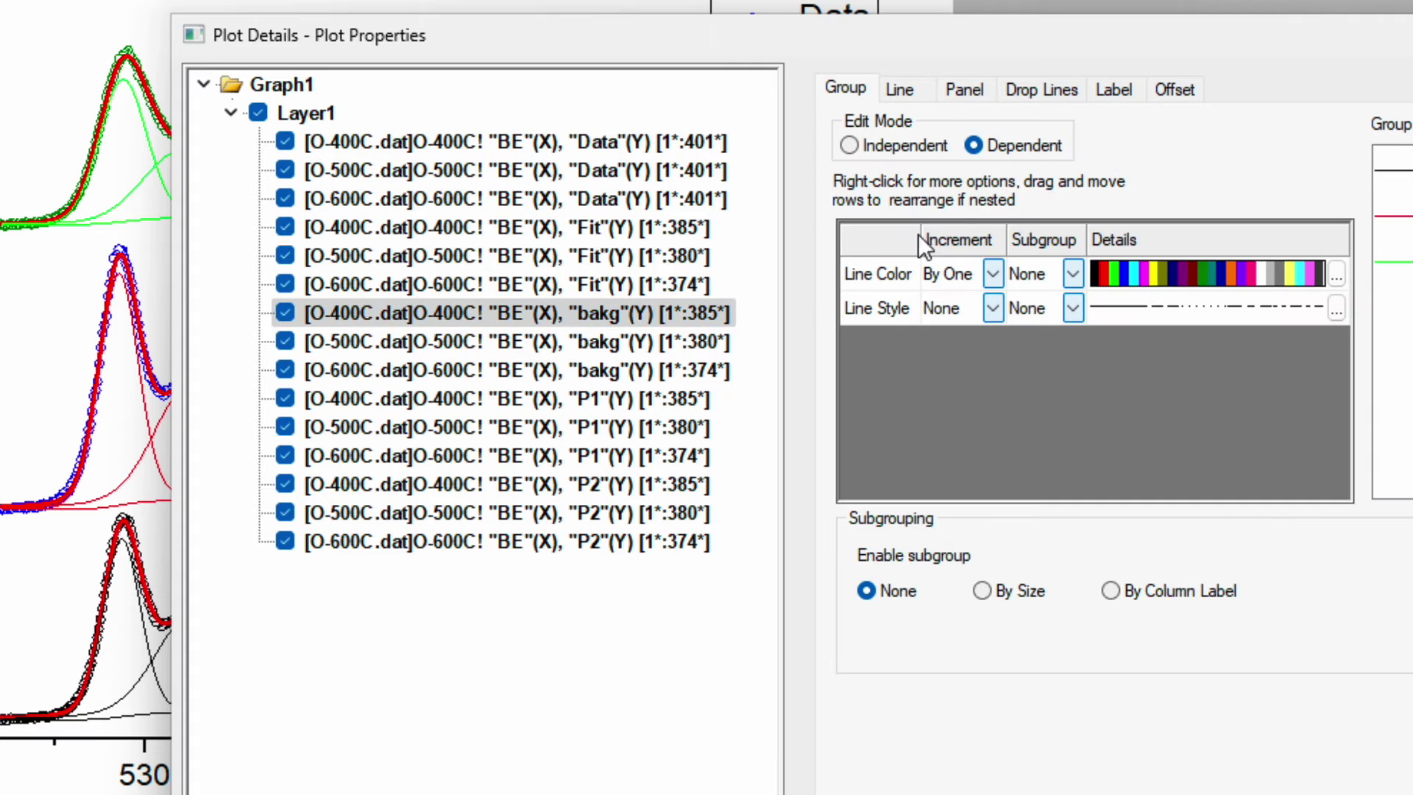
{"action": "left_click", "coordinate": [989, 278]}
{"action": "left_click", "coordinate": [984, 294]}
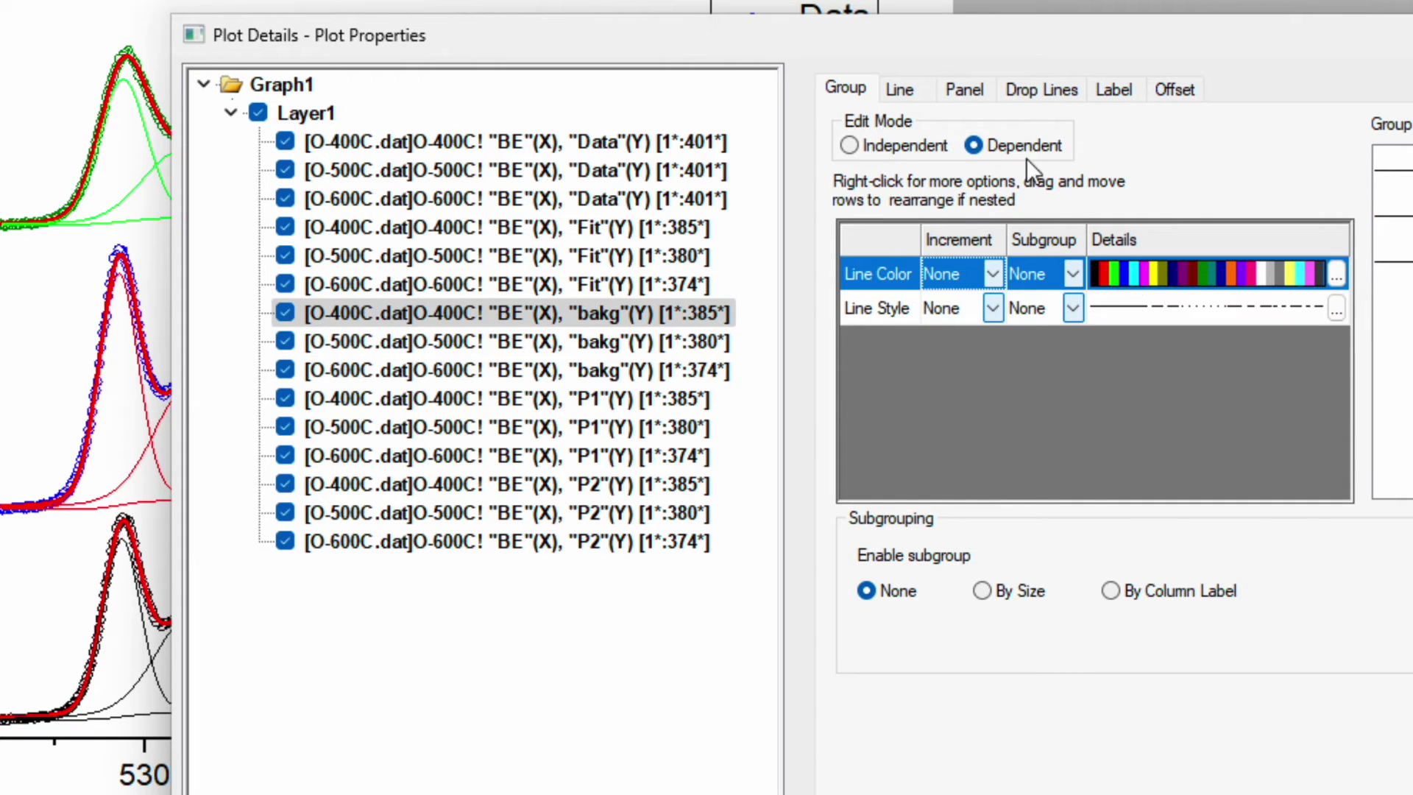
{"action": "left_click", "coordinate": [892, 88]}
{"action": "left_click", "coordinate": [978, 267]}
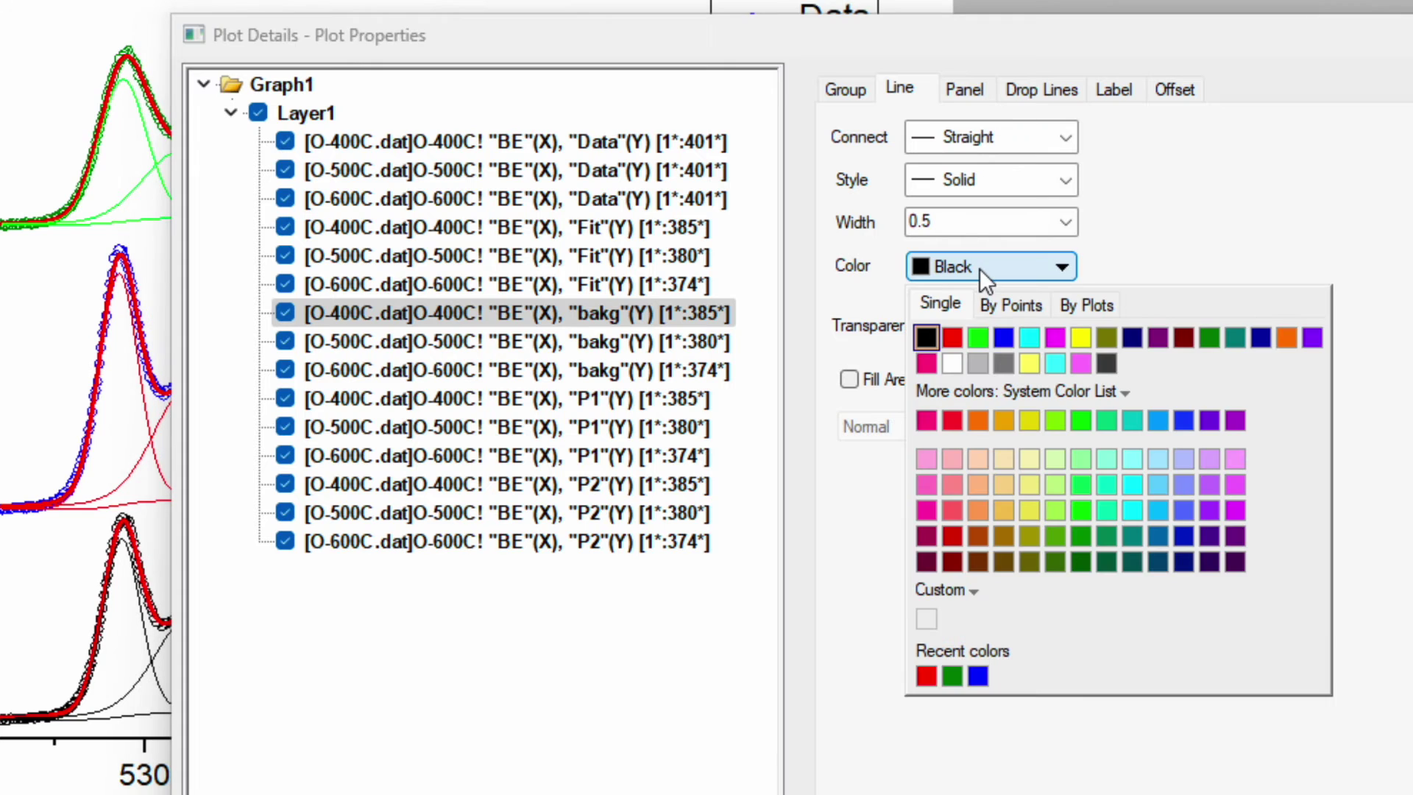
{"action": "left_click", "coordinate": [1004, 364]}
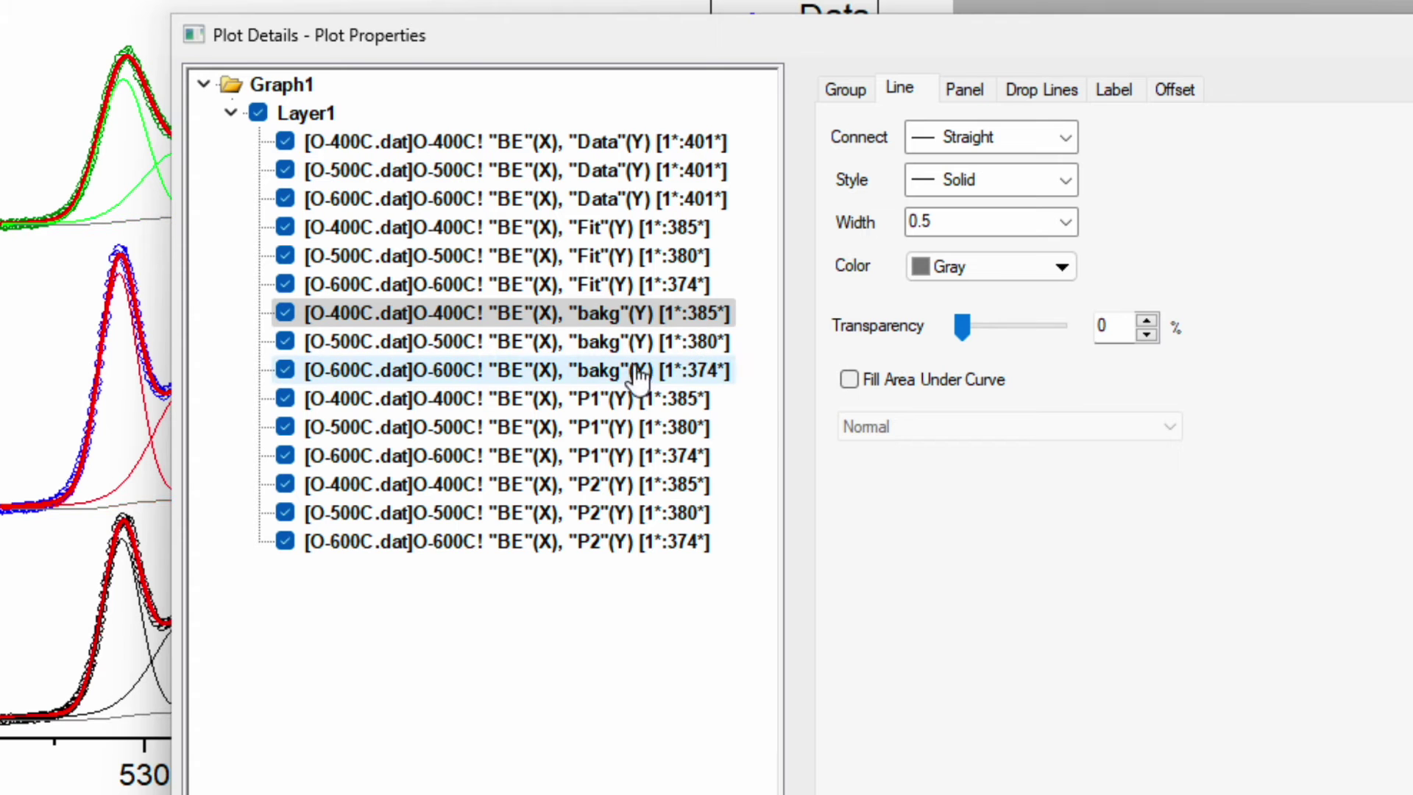
- Fill under the P1 peak curves in black using 'Inclusive broken by missing values' mode
{"action": "left_click", "coordinate": [633, 398]}
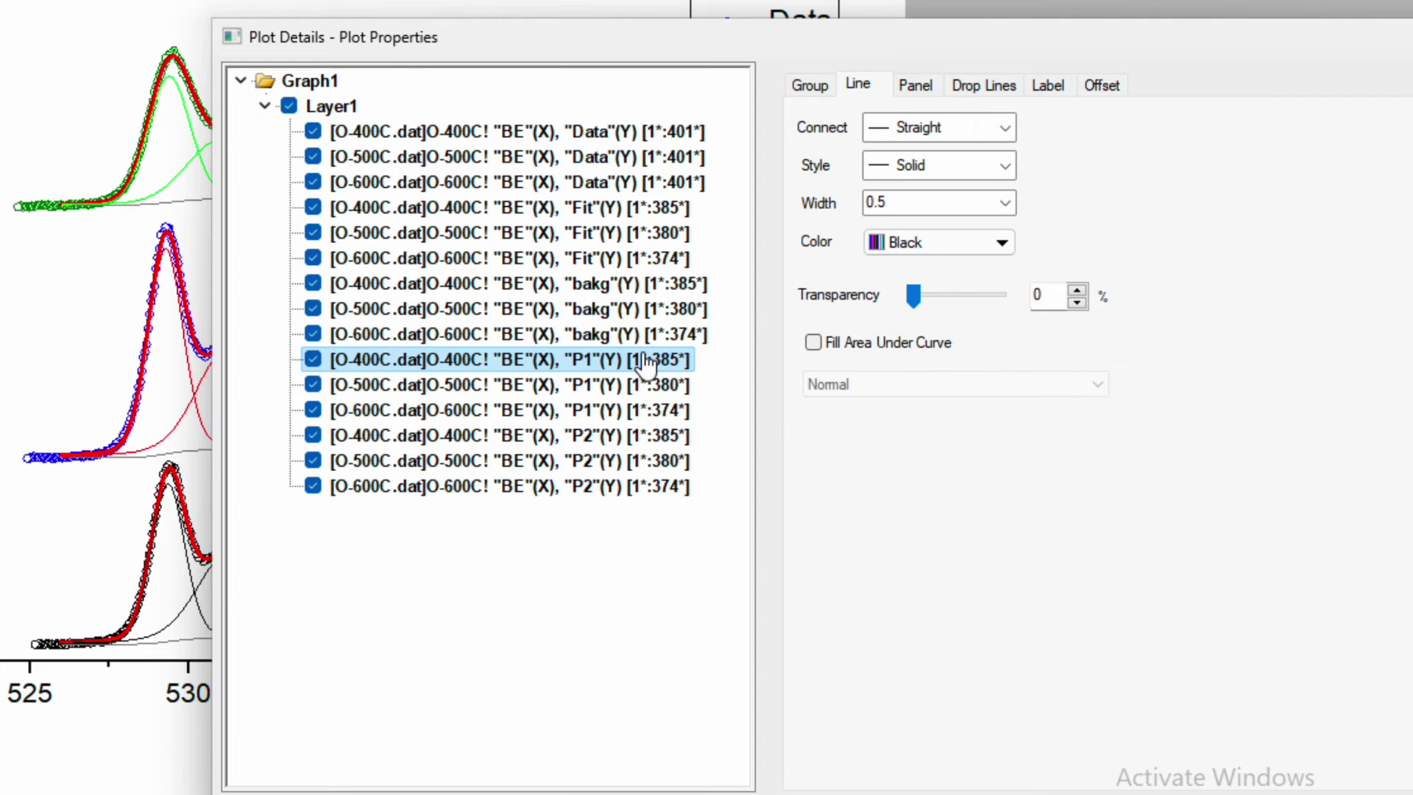
{"action": "left_click", "coordinate": [812, 343]}
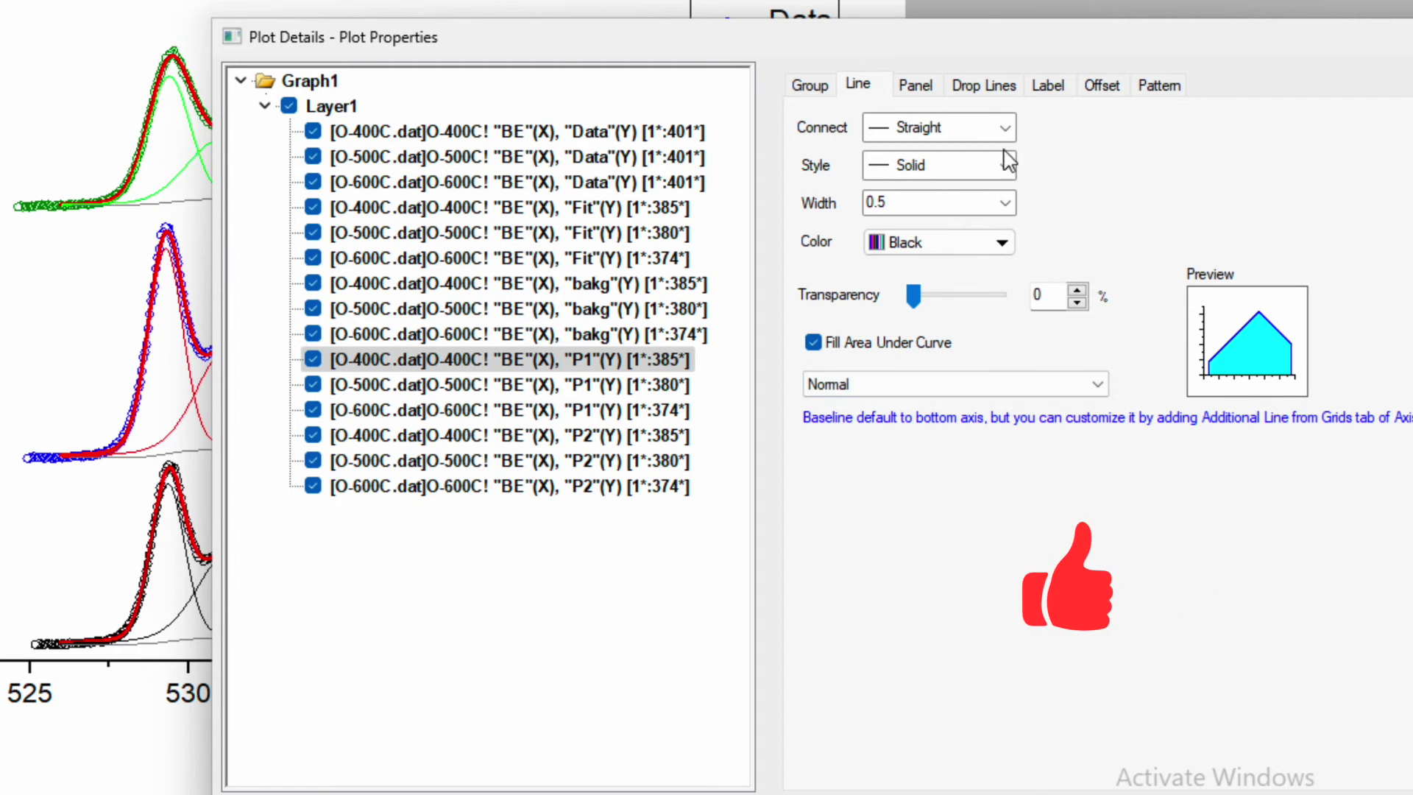
{"action": "left_click_drag", "start_coordinate": [915, 46], "coordinate": [1002, 38]}
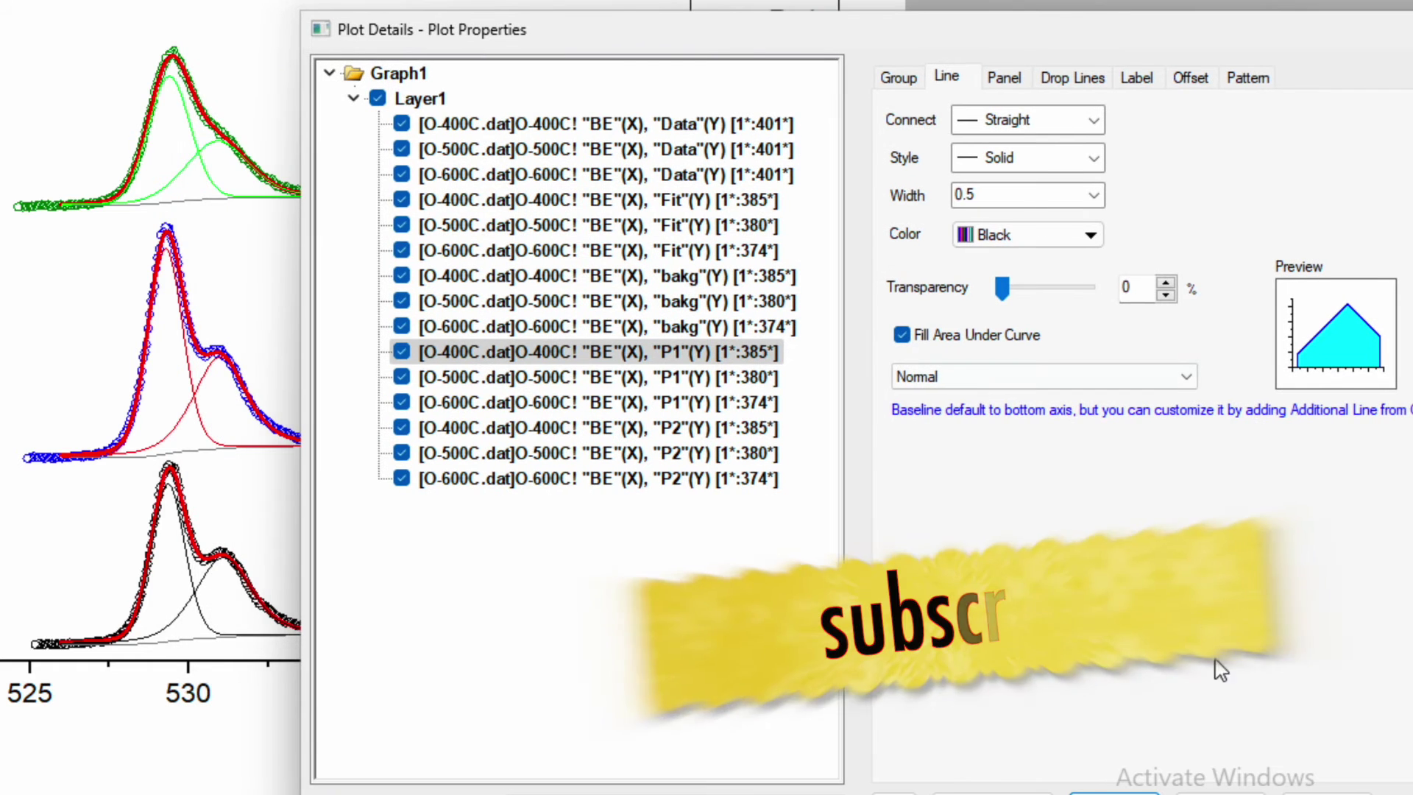
{"action": "left_click", "coordinate": [1327, 792]}
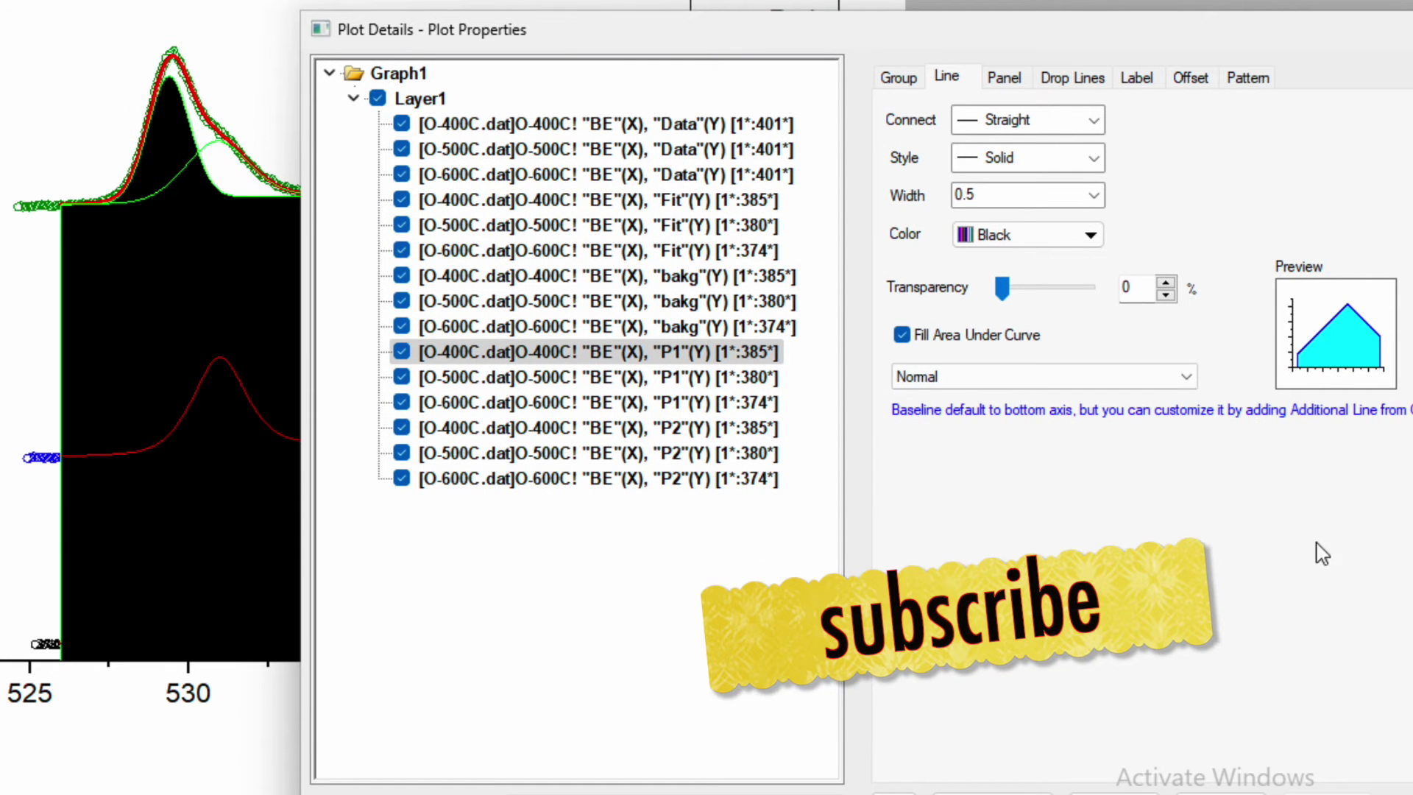
{"action": "left_click", "coordinate": [1110, 378]}
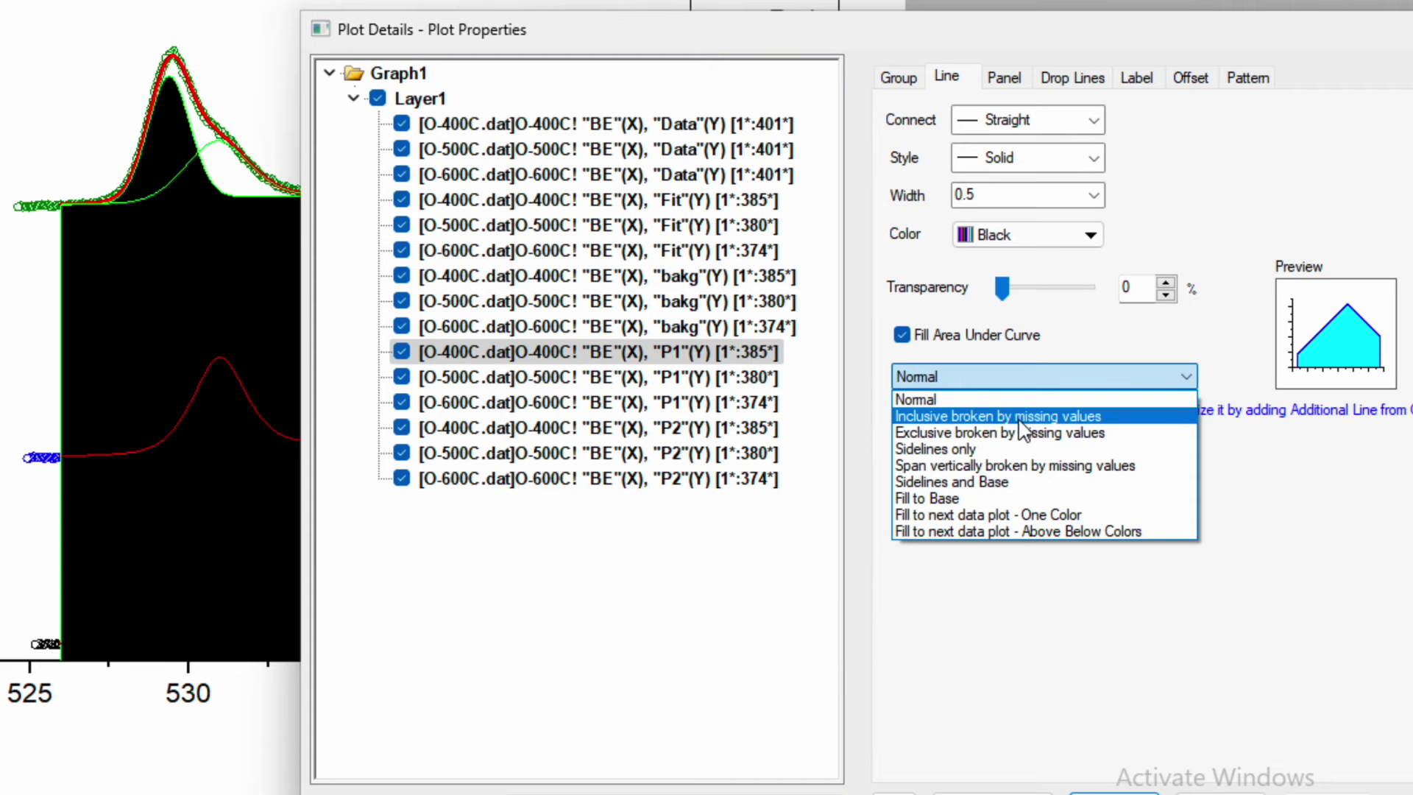
{"action": "left_click", "coordinate": [1049, 417]}
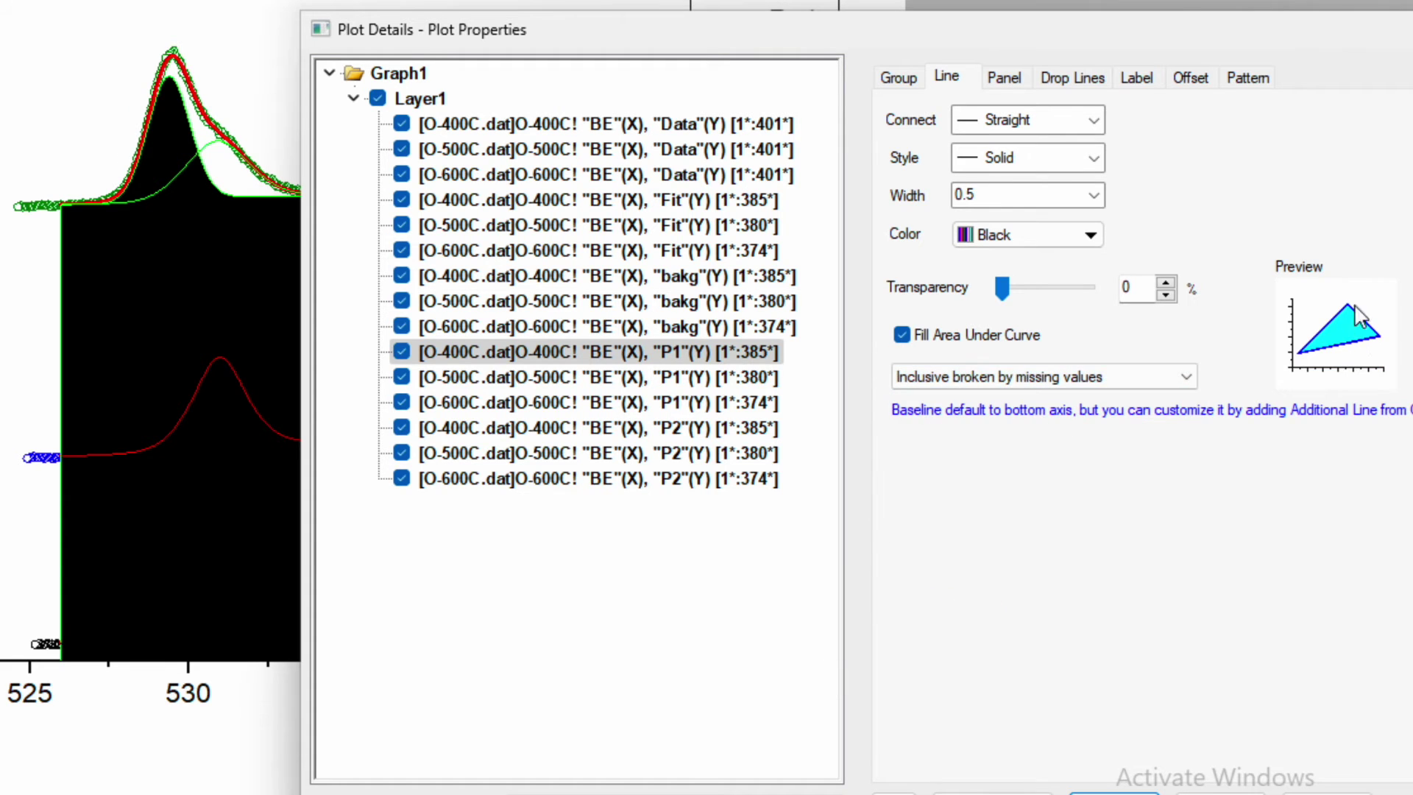
{"action": "left_click", "coordinate": [1326, 792]}
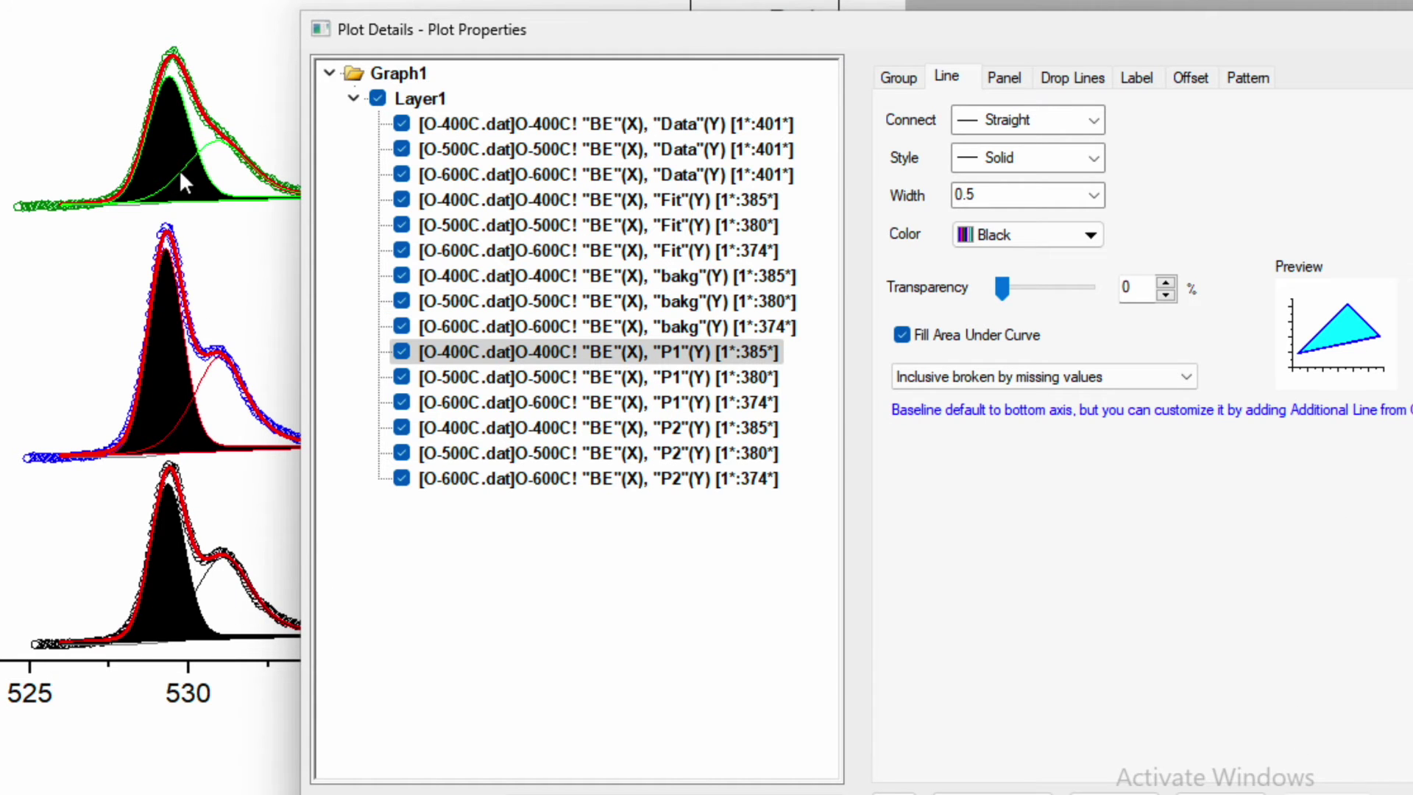
- Set the P1 line and fill colour increments to None so all spectra match
{"action": "left_click", "coordinate": [894, 79]}
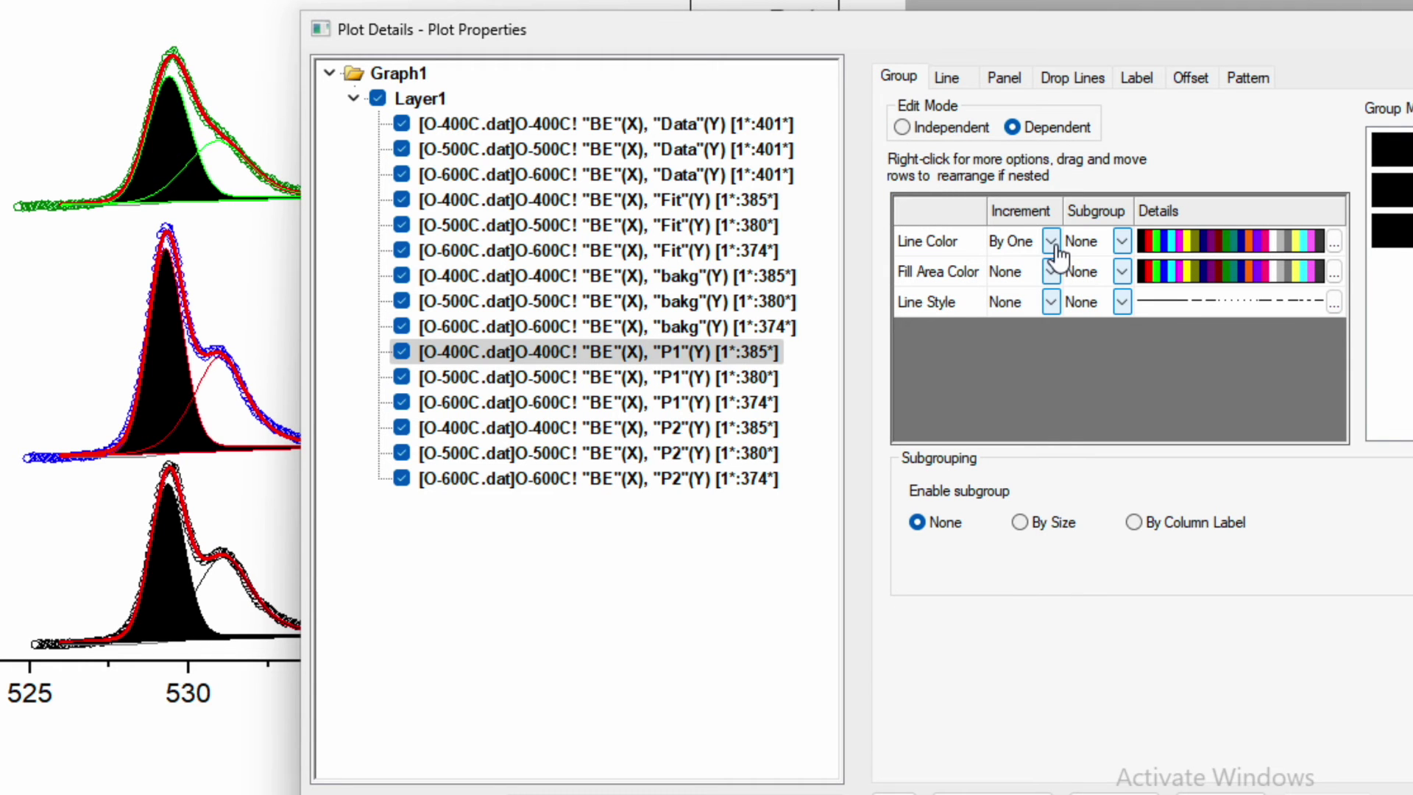
{"action": "left_click", "coordinate": [1052, 241]}
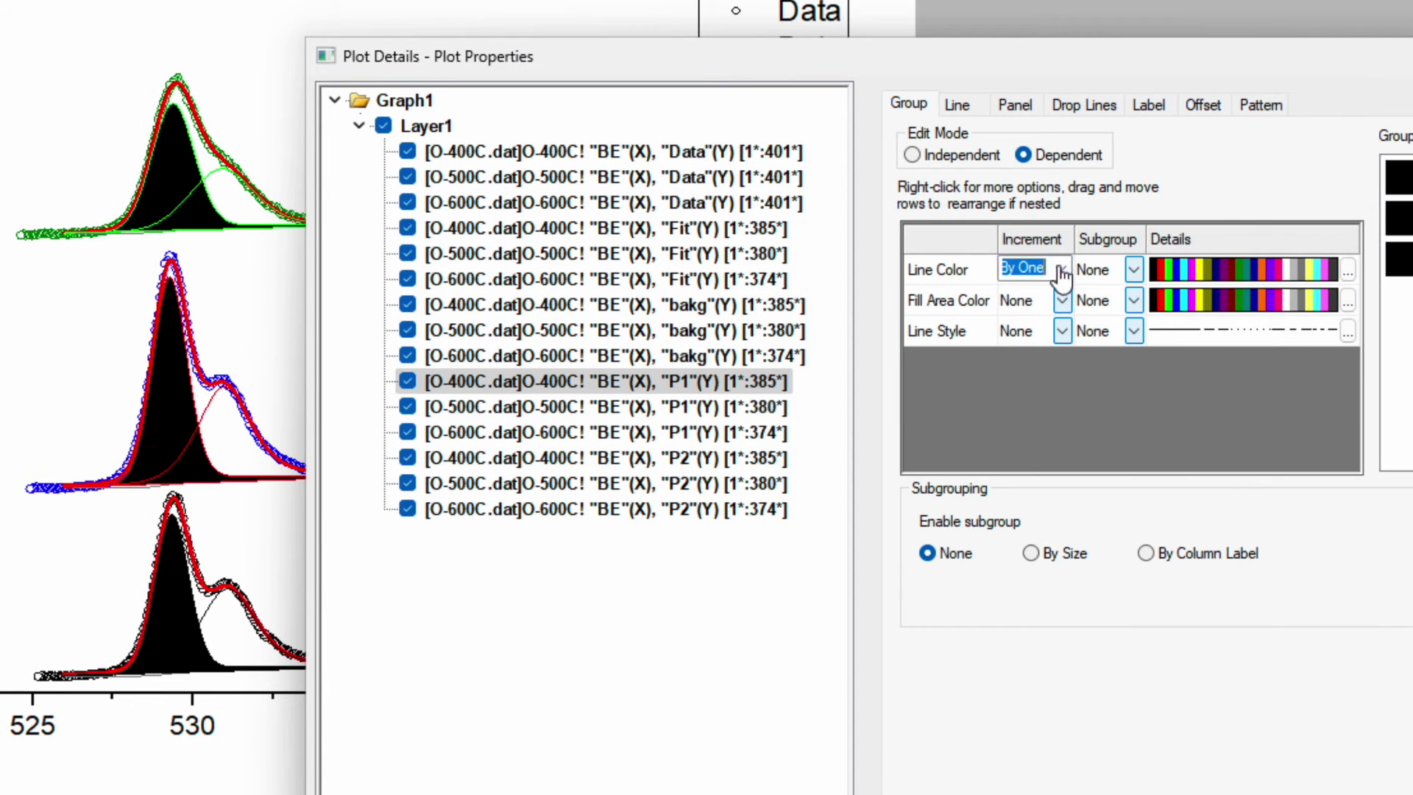
{"action": "left_click", "coordinate": [1061, 270]}
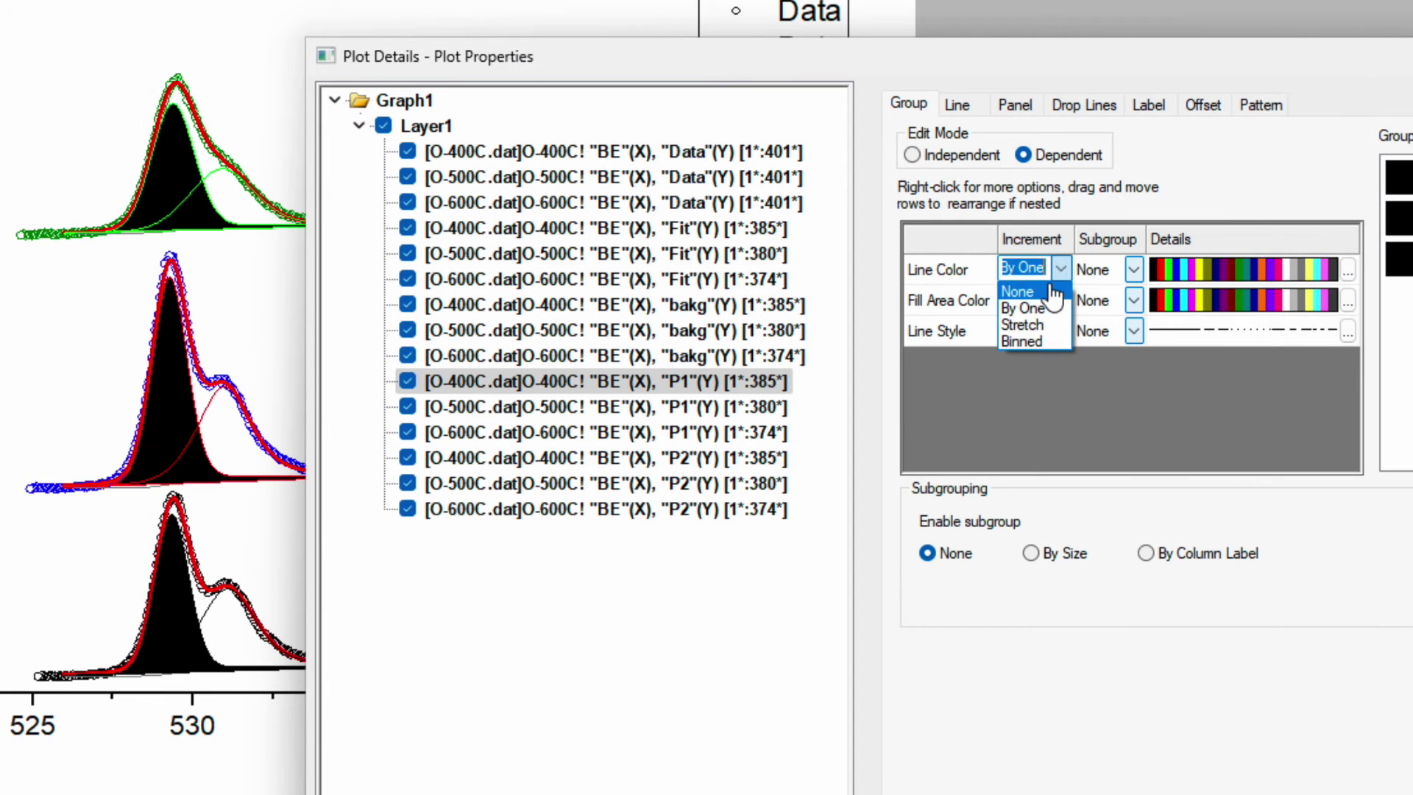
{"action": "left_click", "coordinate": [1030, 293]}
{"action": "left_click", "coordinate": [1060, 299]}
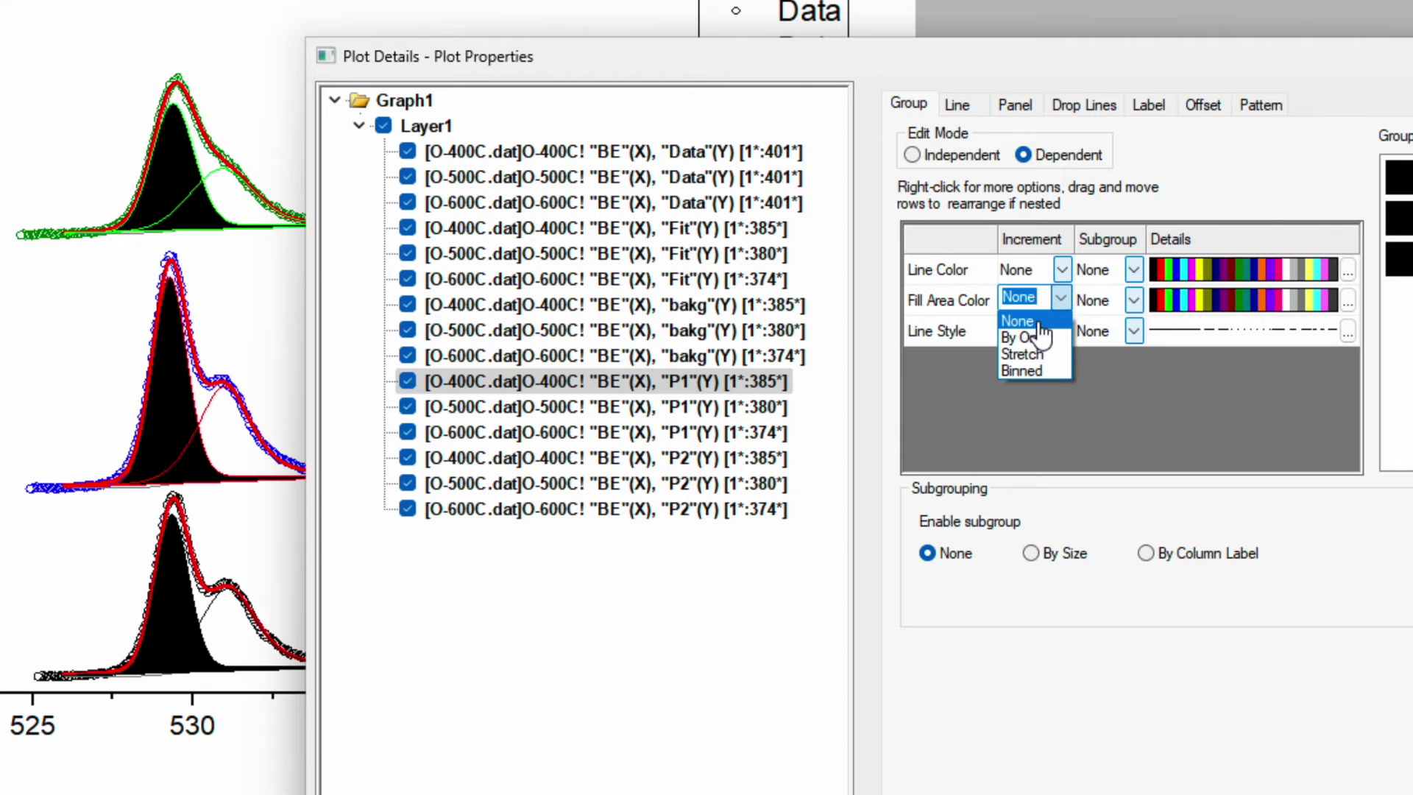
{"action": "left_click", "coordinate": [1048, 321]}
- Make the P1 curve and its pattern fill magenta, and apply
{"action": "left_click", "coordinate": [958, 106]}
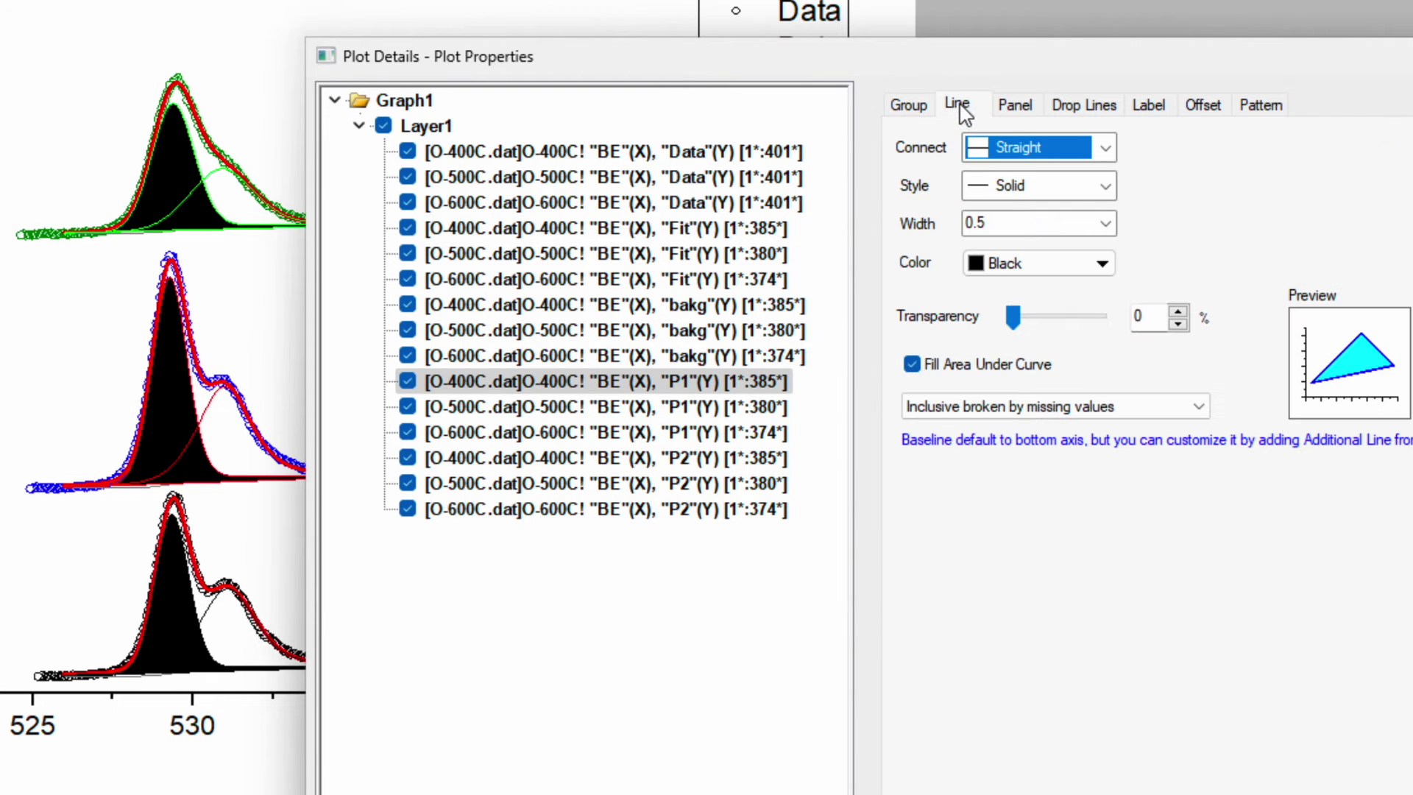
{"action": "left_click", "coordinate": [1031, 265]}
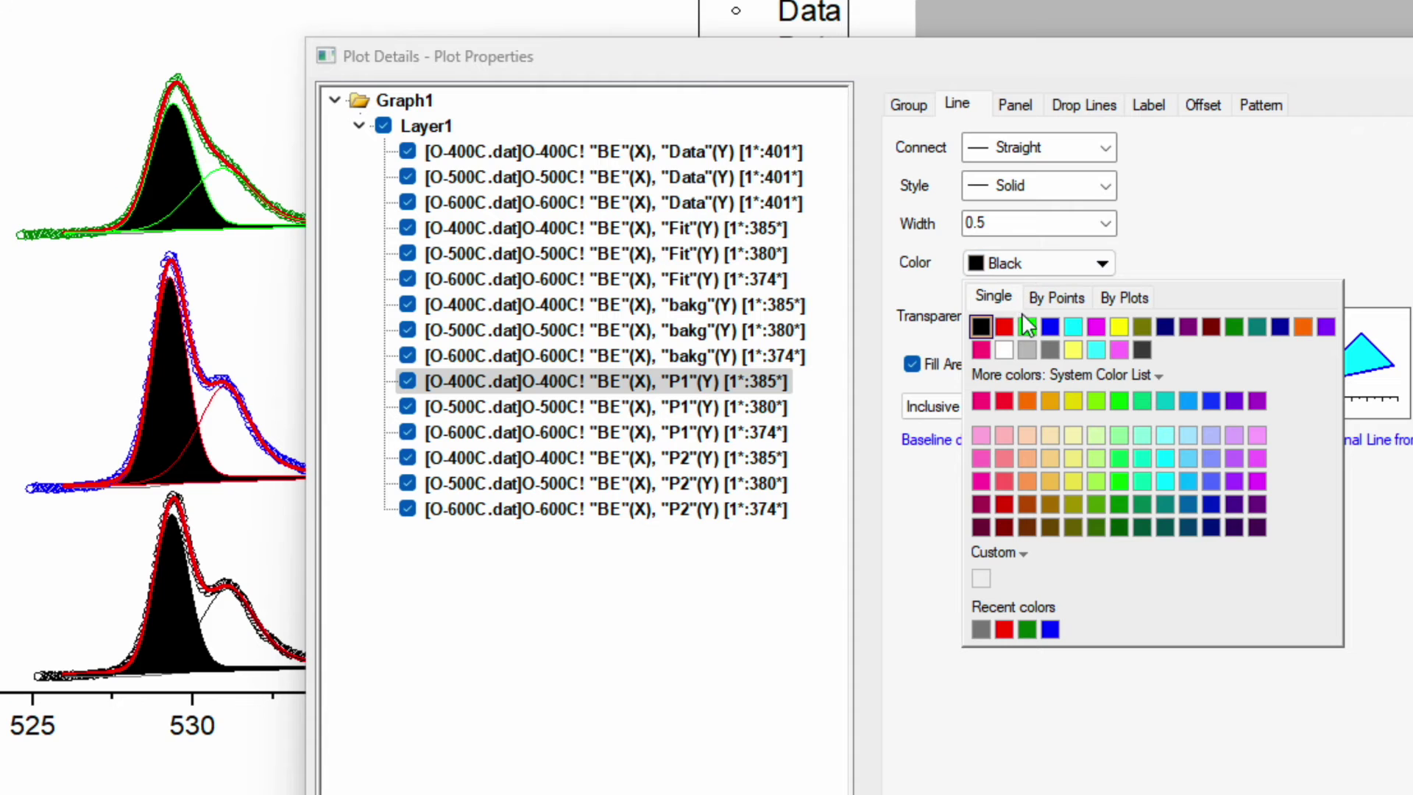
{"action": "left_click", "coordinate": [1097, 326]}
{"action": "left_click", "coordinate": [1260, 105]}
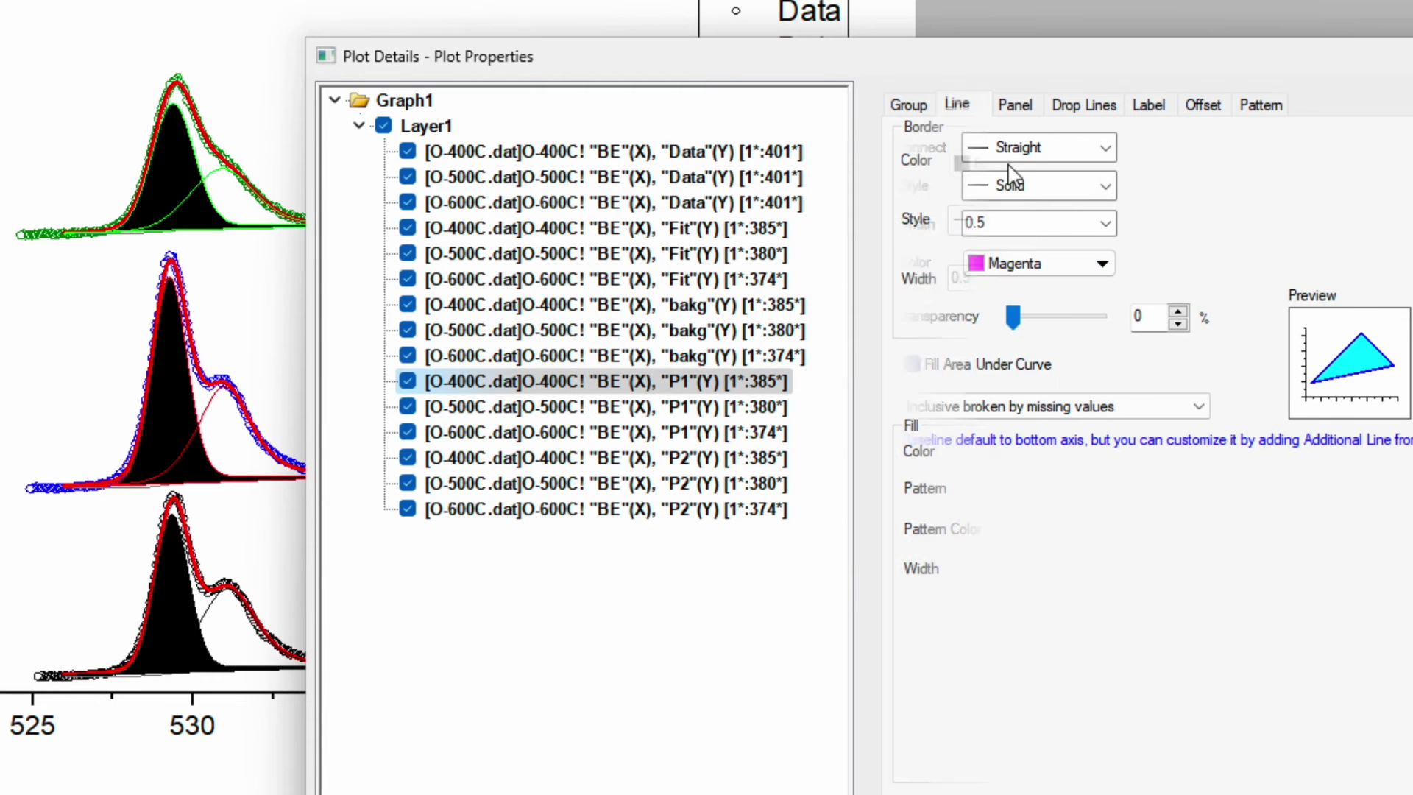
{"action": "left_click", "coordinate": [1067, 460]}
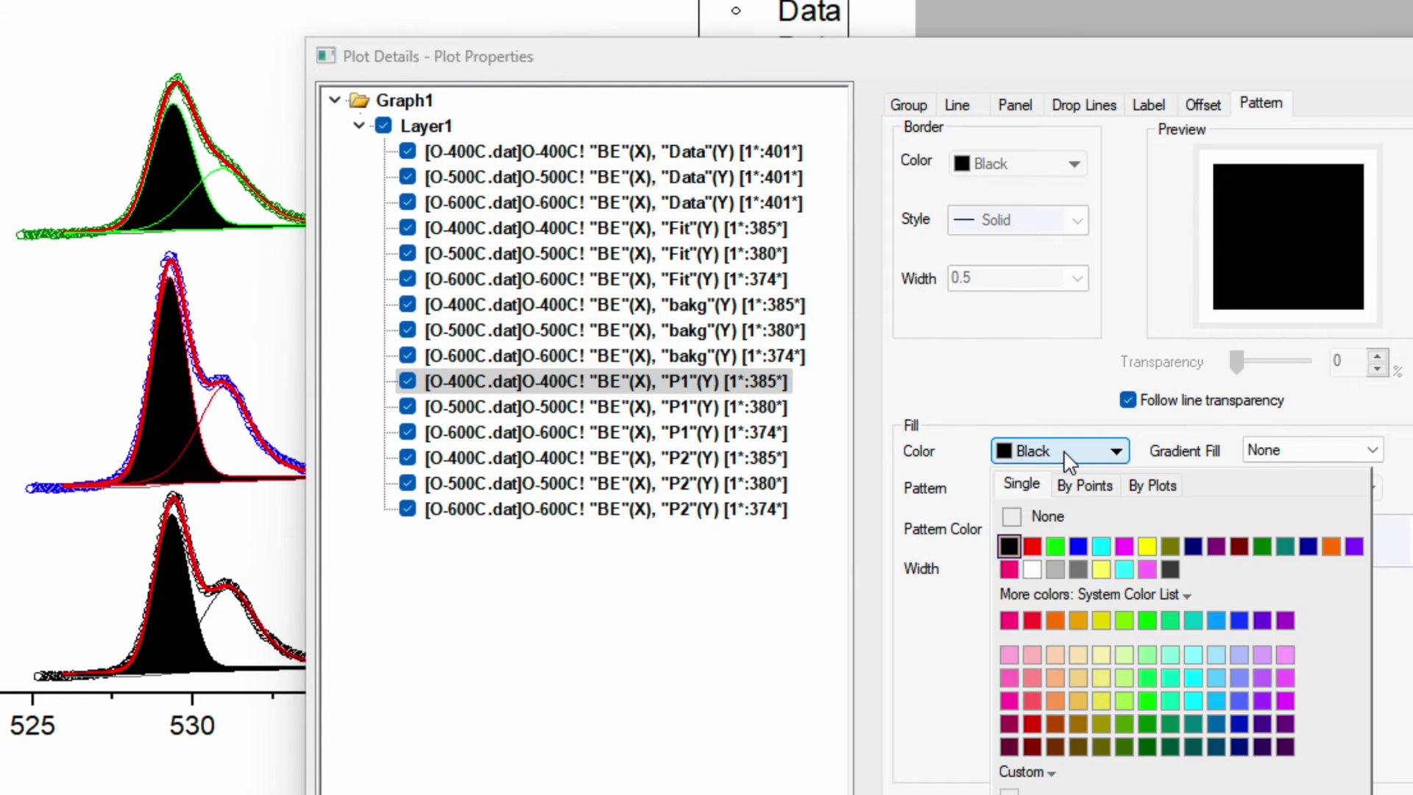
{"action": "left_click", "coordinate": [1125, 546]}
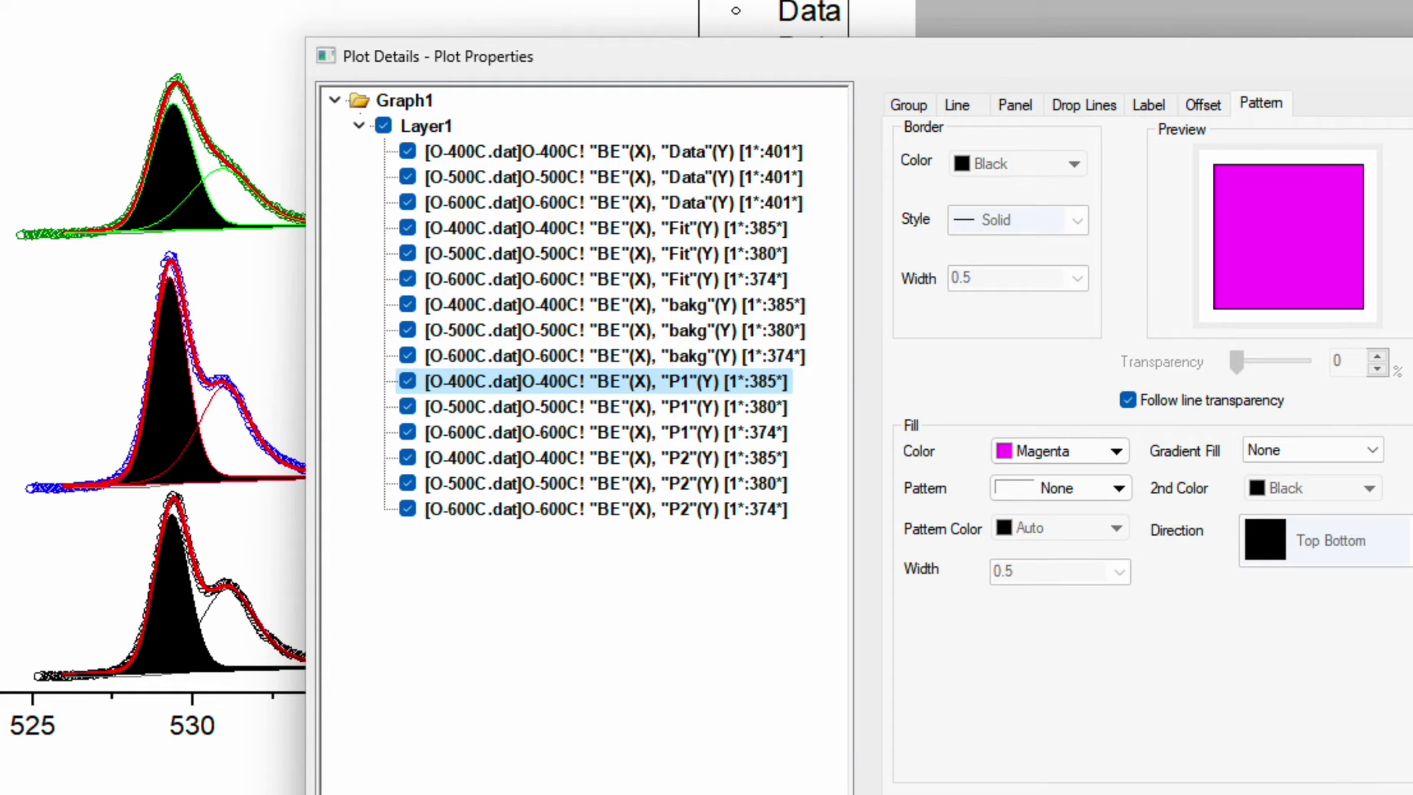
{"action": "key", "text": "alt+a"}
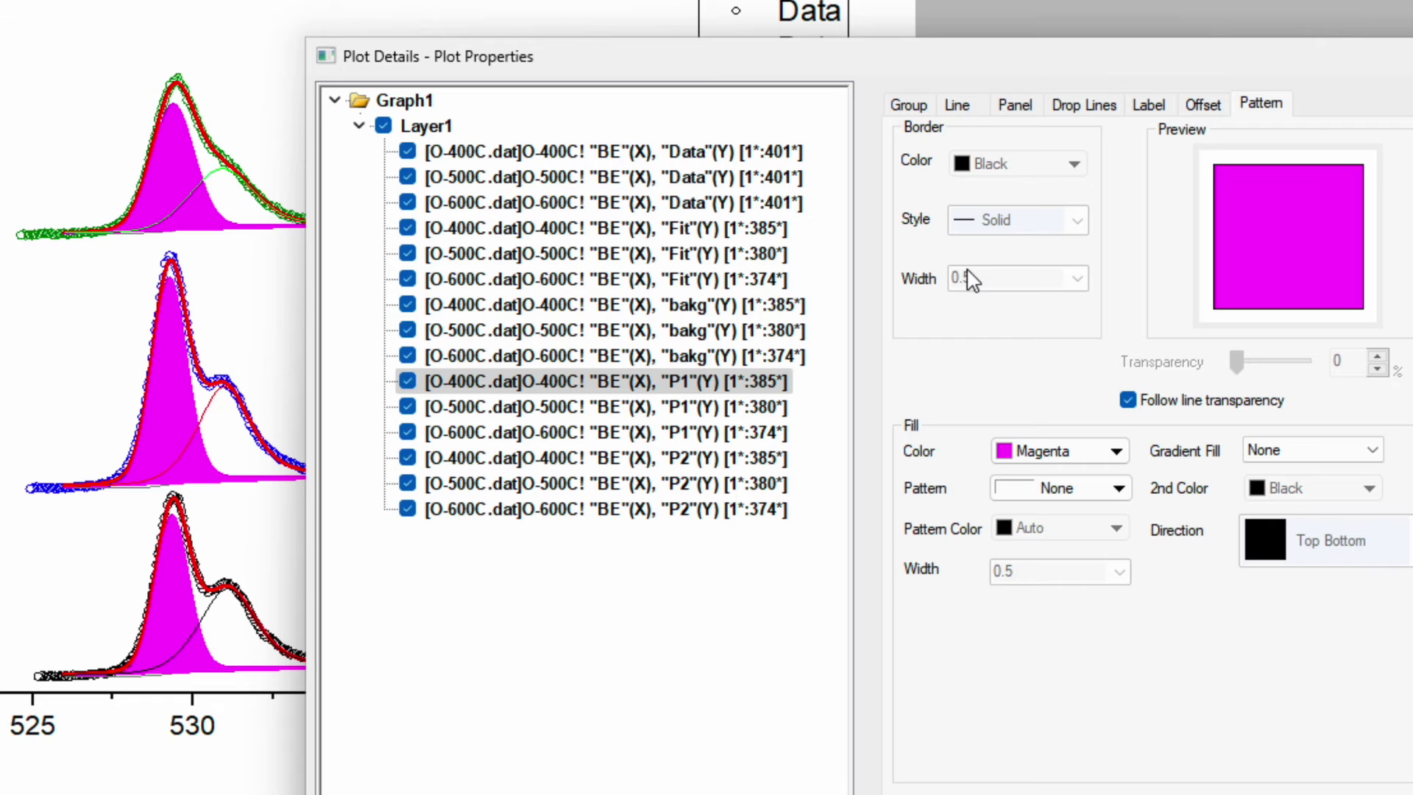
- Set the P1 fill transparency to 46%
{"action": "left_click", "coordinate": [959, 104]}
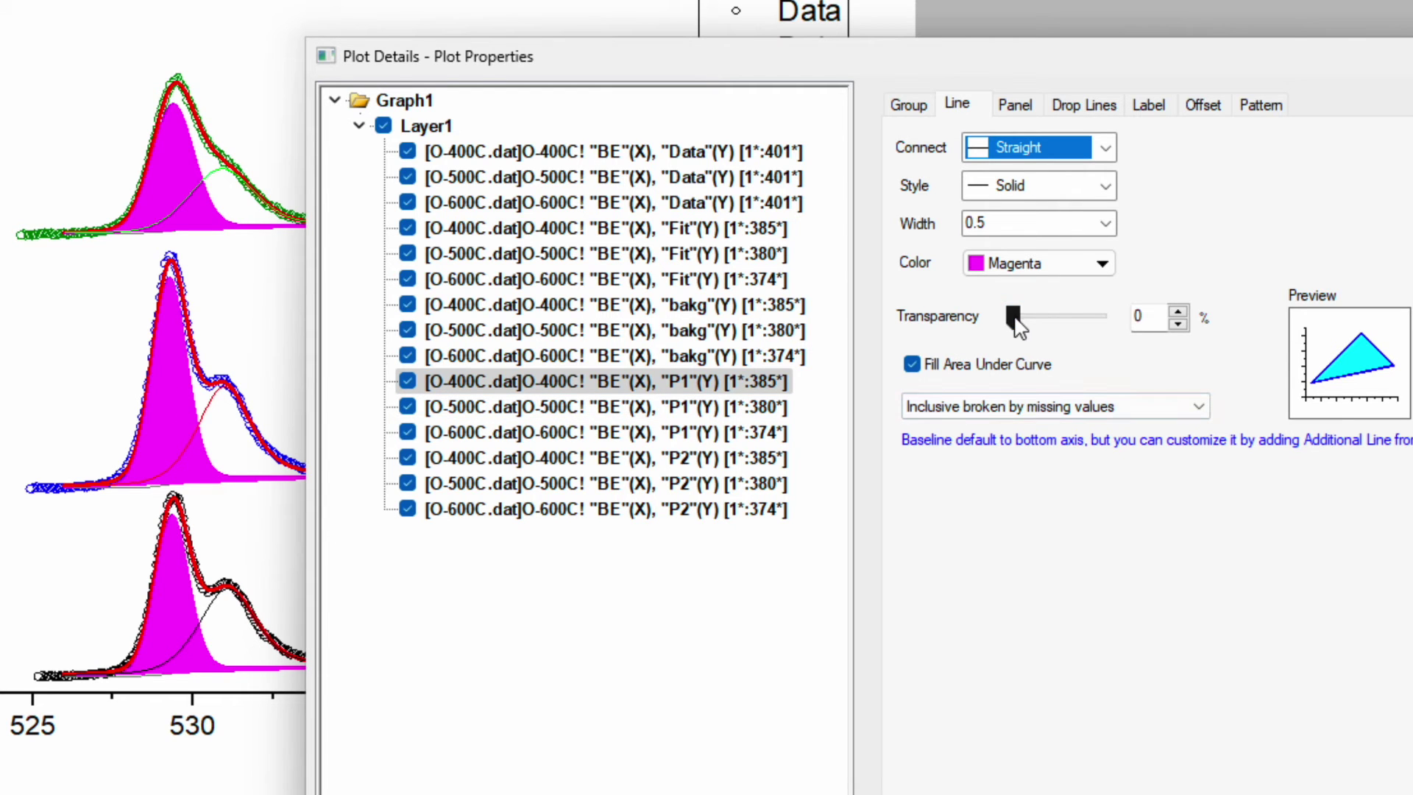
{"action": "left_click_drag", "start_coordinate": [1014, 317], "coordinate": [1049, 331]}
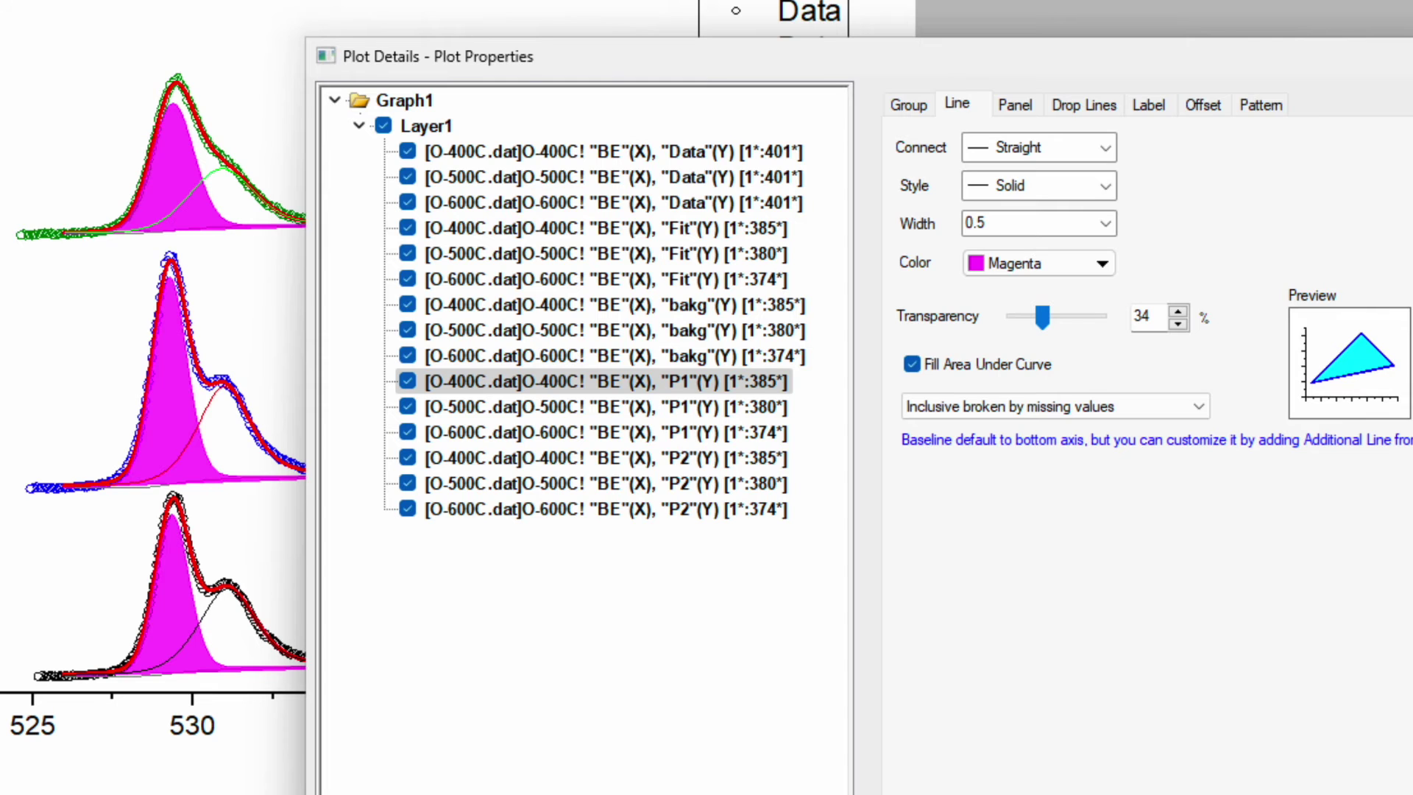
{"action": "left_click_drag", "start_coordinate": [1043, 318], "coordinate": [1057, 327]}
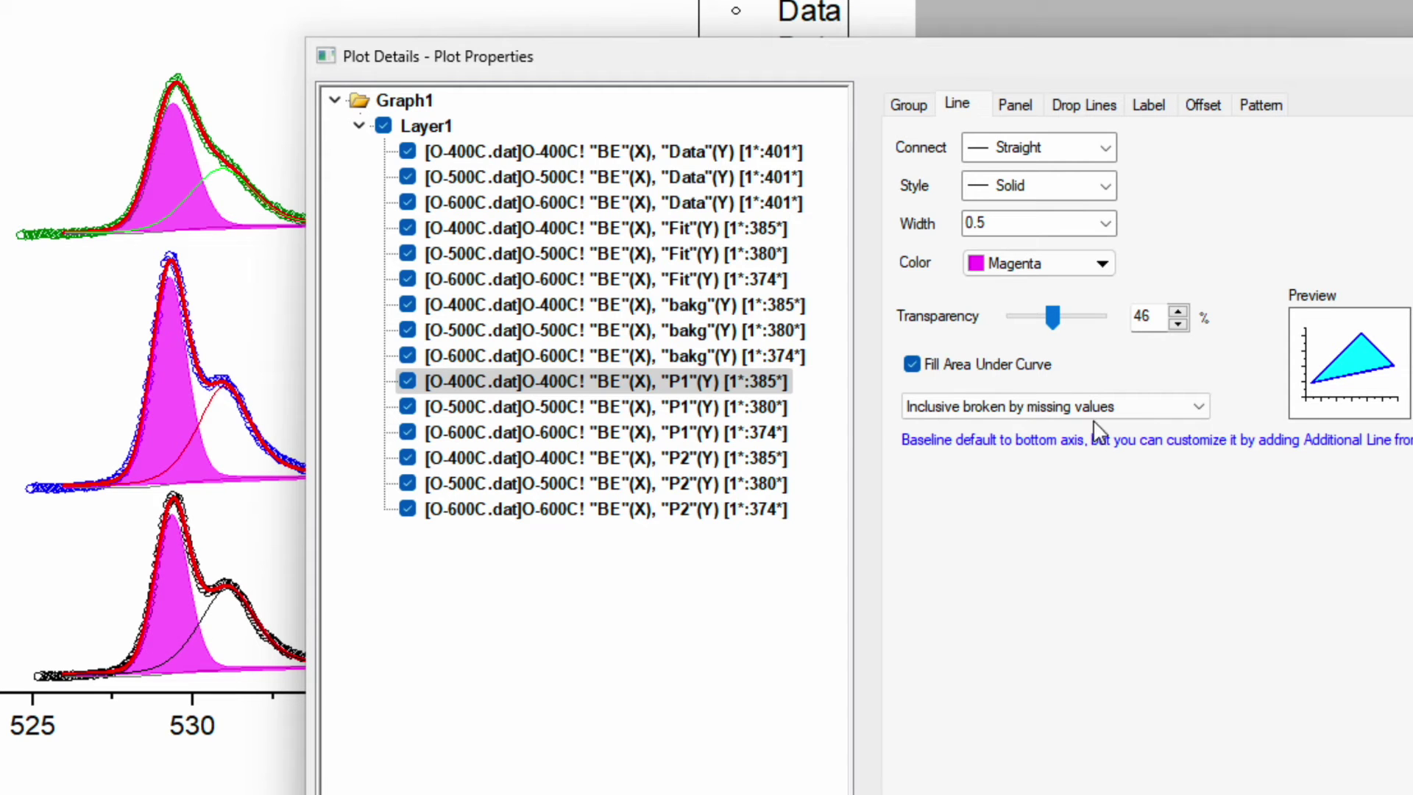
- Enable inclusive area fill under the 400C P2 curve and set the group colour increment to None
{"action": "left_click", "coordinate": [727, 462]}
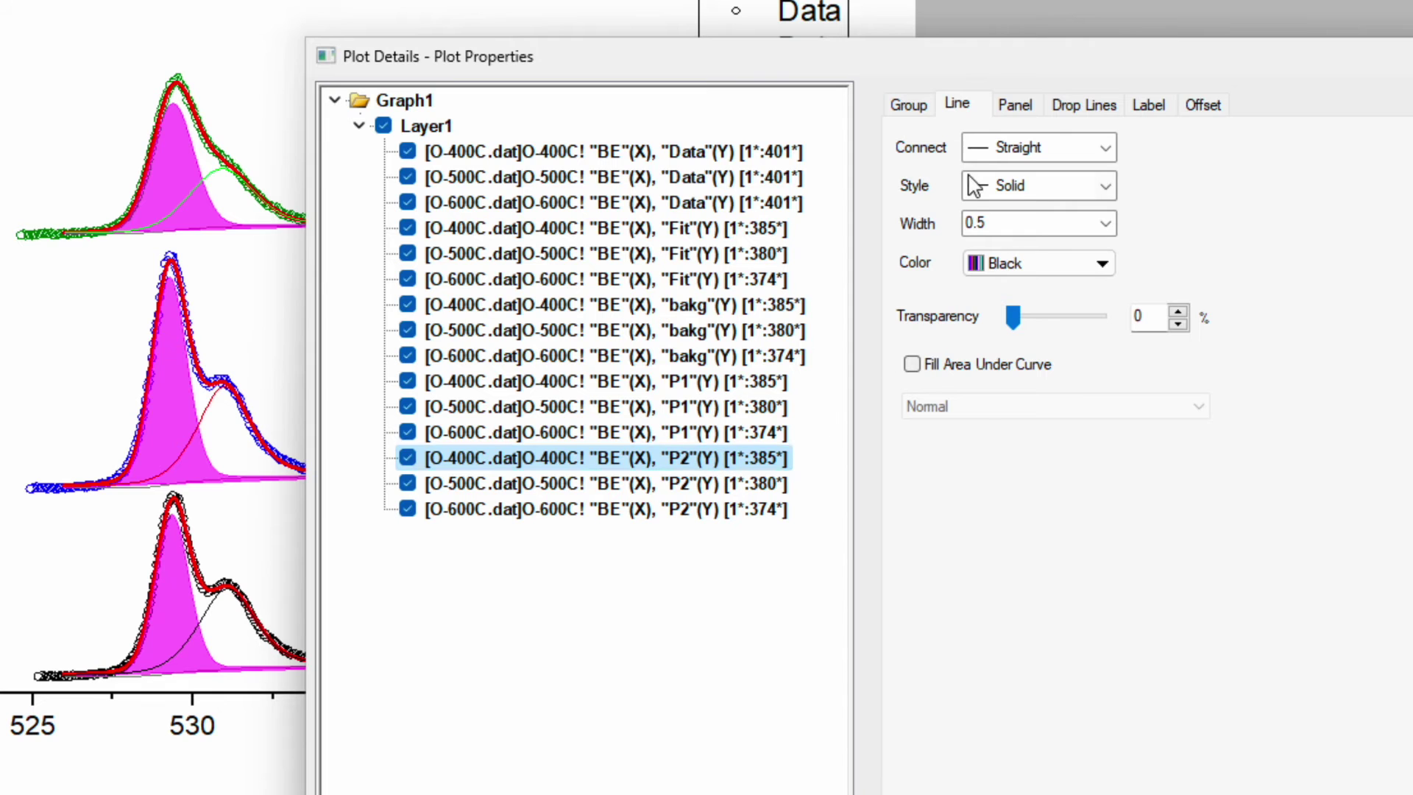
{"action": "left_click", "coordinate": [913, 370]}
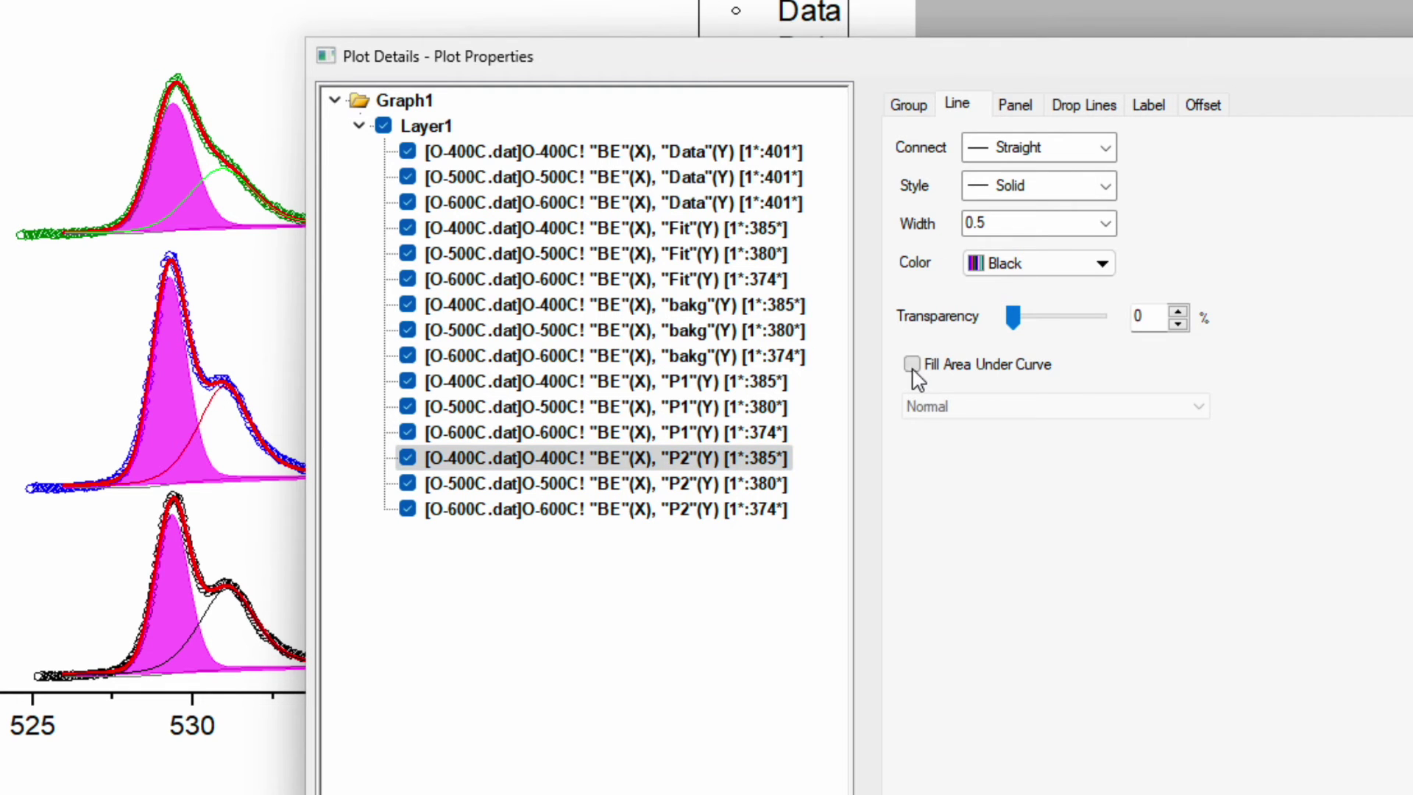
{"action": "left_click", "coordinate": [984, 409]}
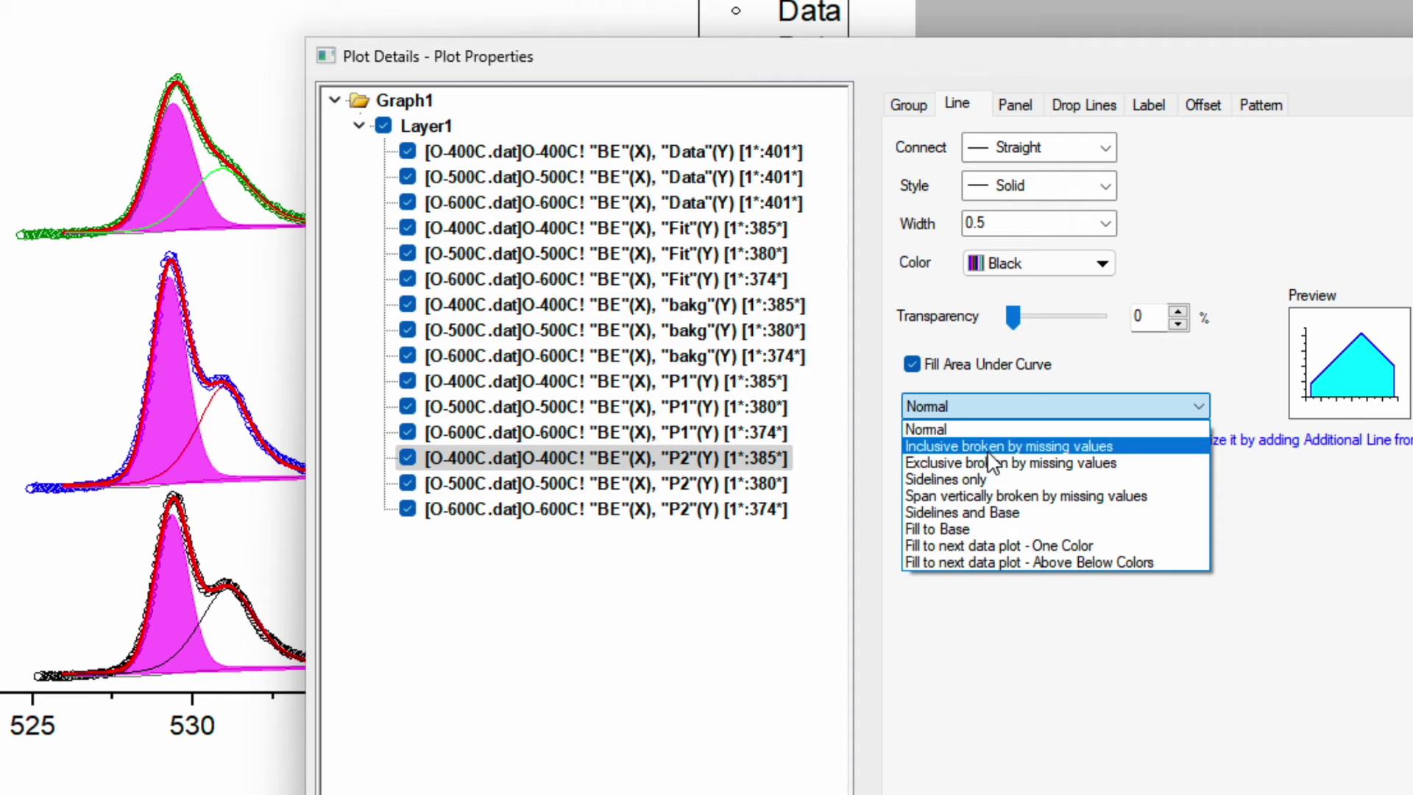
{"action": "left_click", "coordinate": [987, 448]}
{"action": "left_click", "coordinate": [910, 107]}
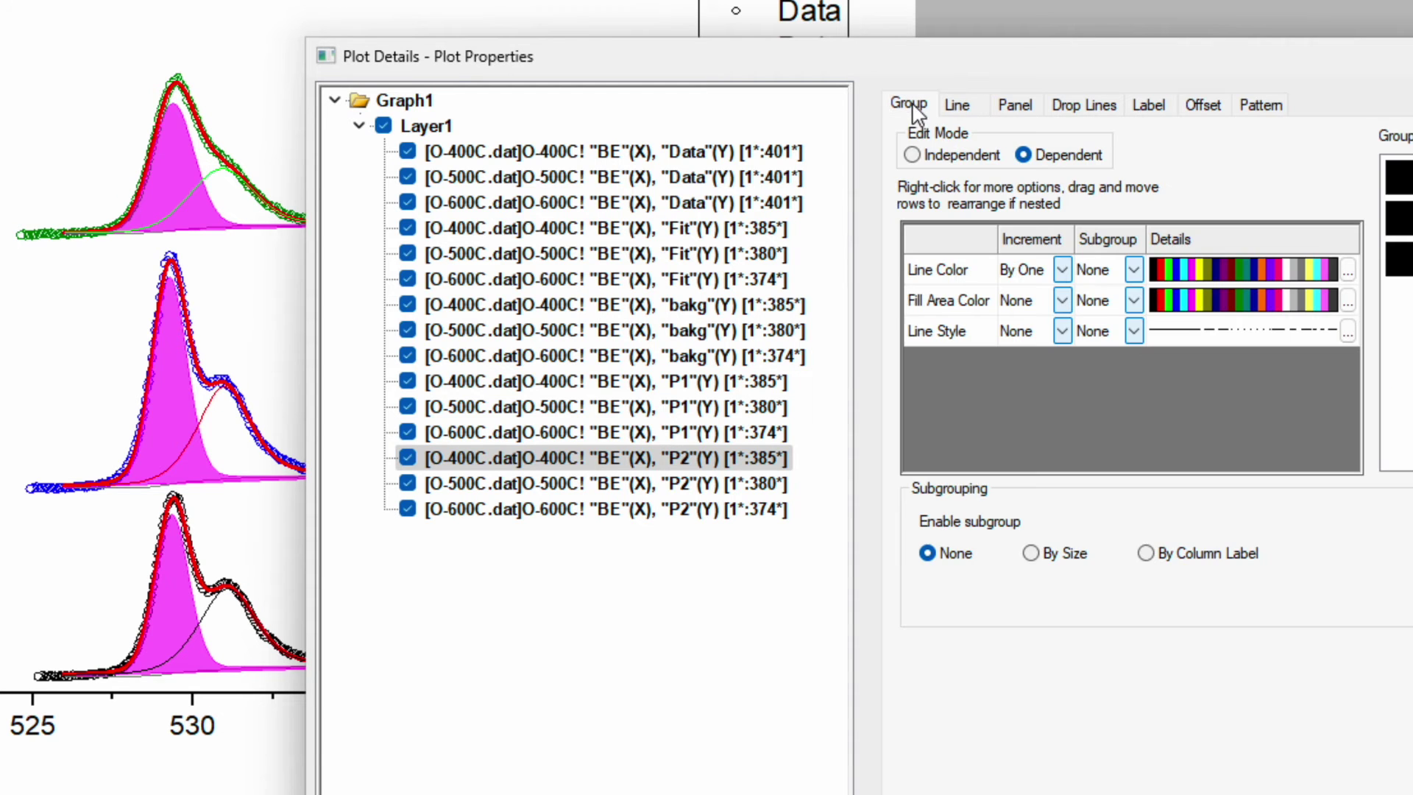
{"action": "left_click", "coordinate": [1060, 269]}
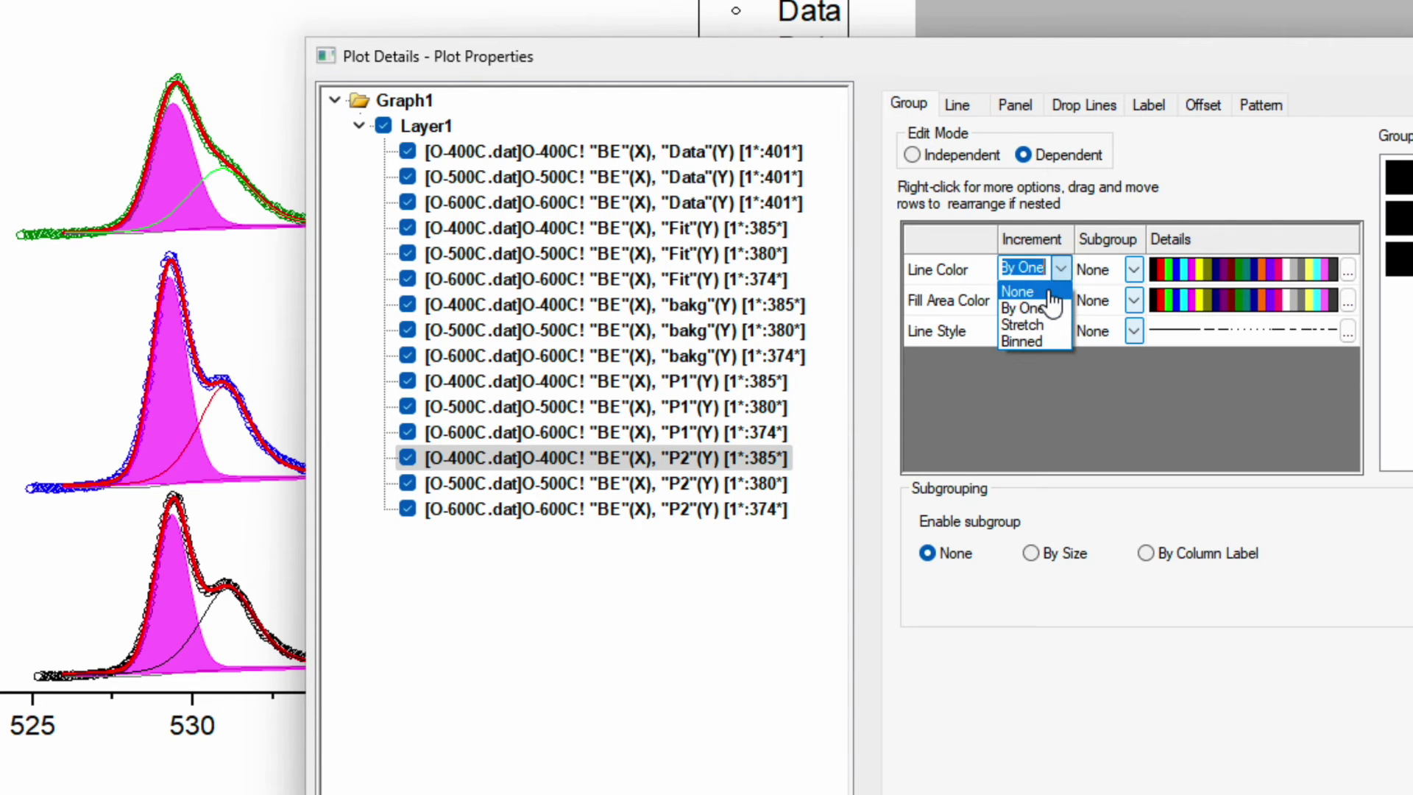
{"action": "left_click", "coordinate": [1051, 292]}
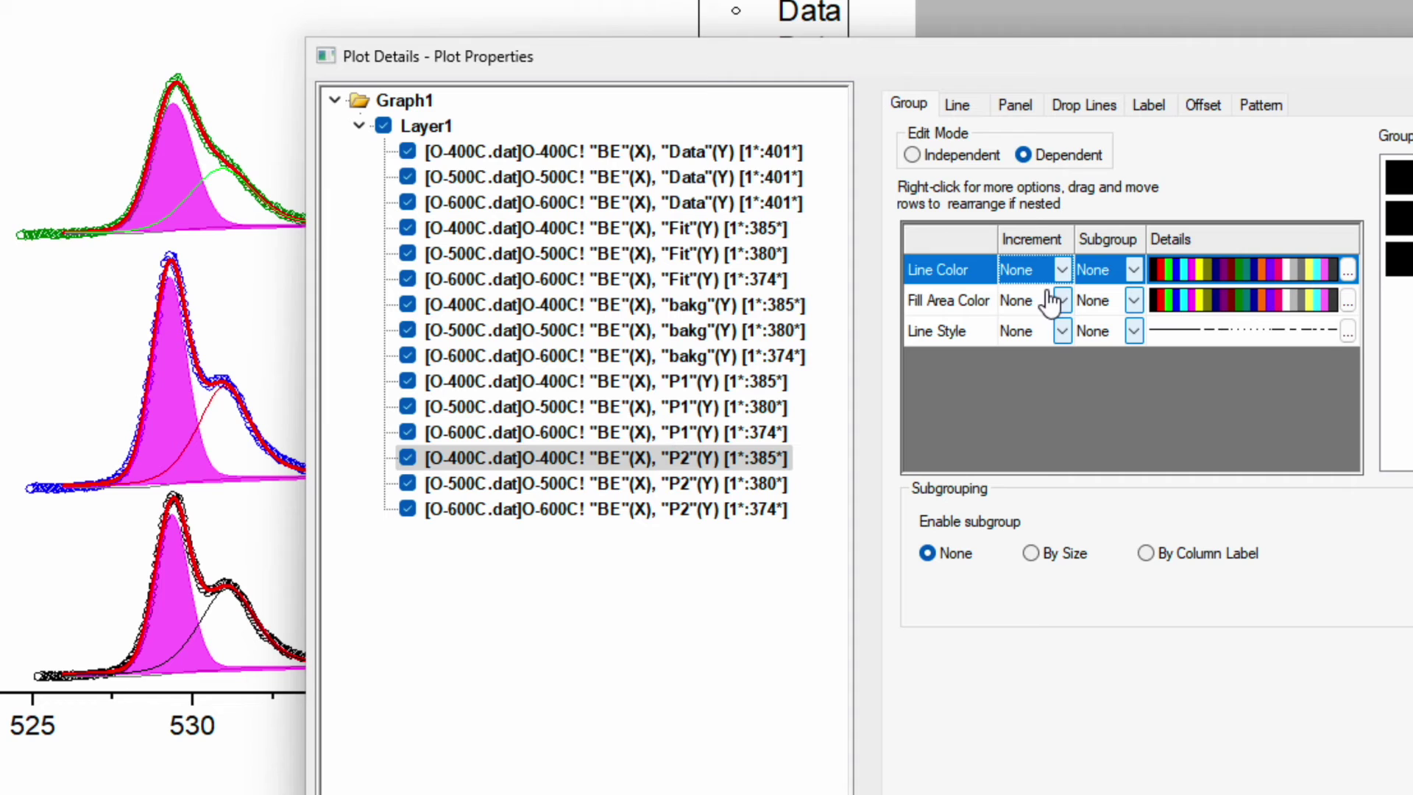
- Colour the P2 fill and line cyan at 43% transparency, then click OK
{"action": "left_click", "coordinate": [968, 109]}
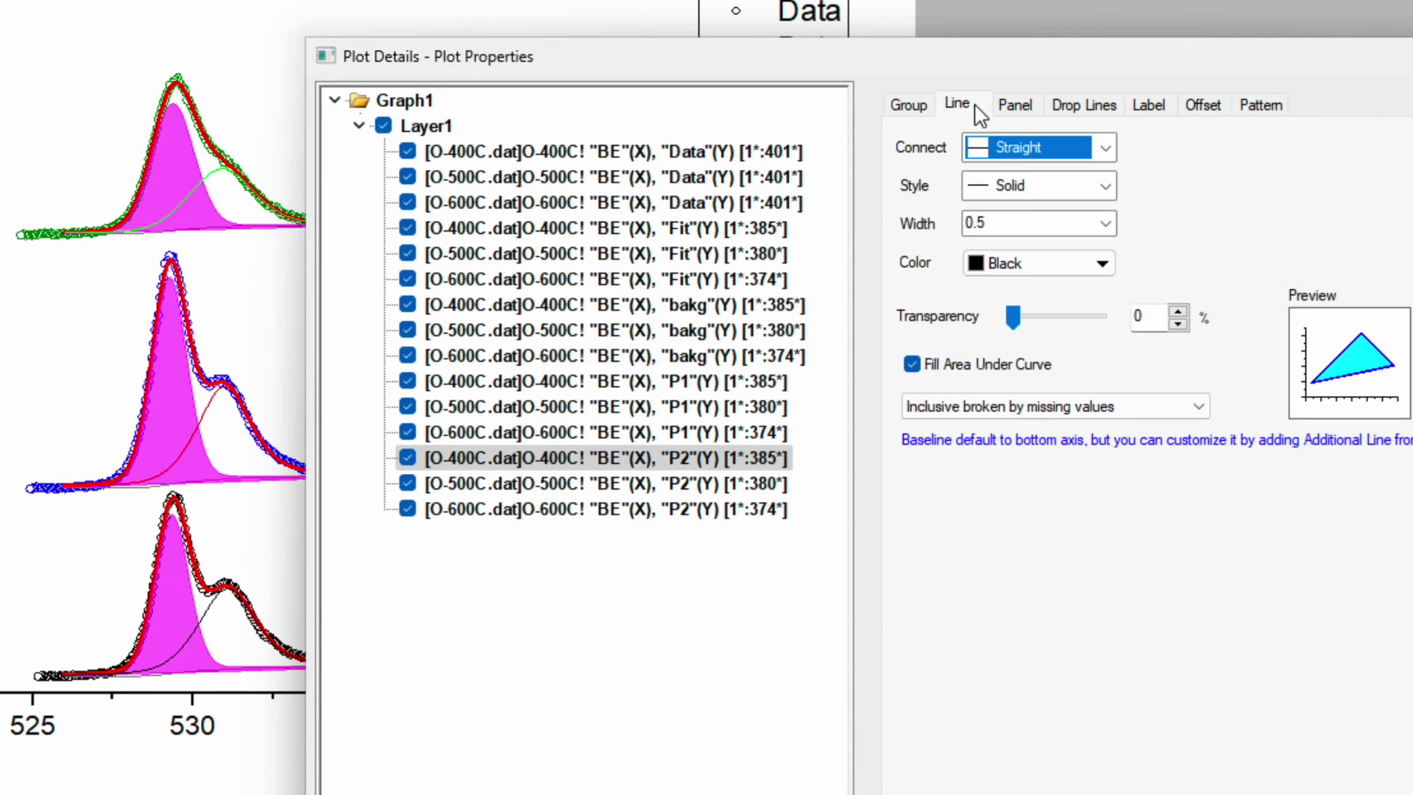
{"action": "left_click", "coordinate": [1258, 107]}
{"action": "left_click", "coordinate": [1104, 450]}
{"action": "left_click", "coordinate": [1103, 550]}
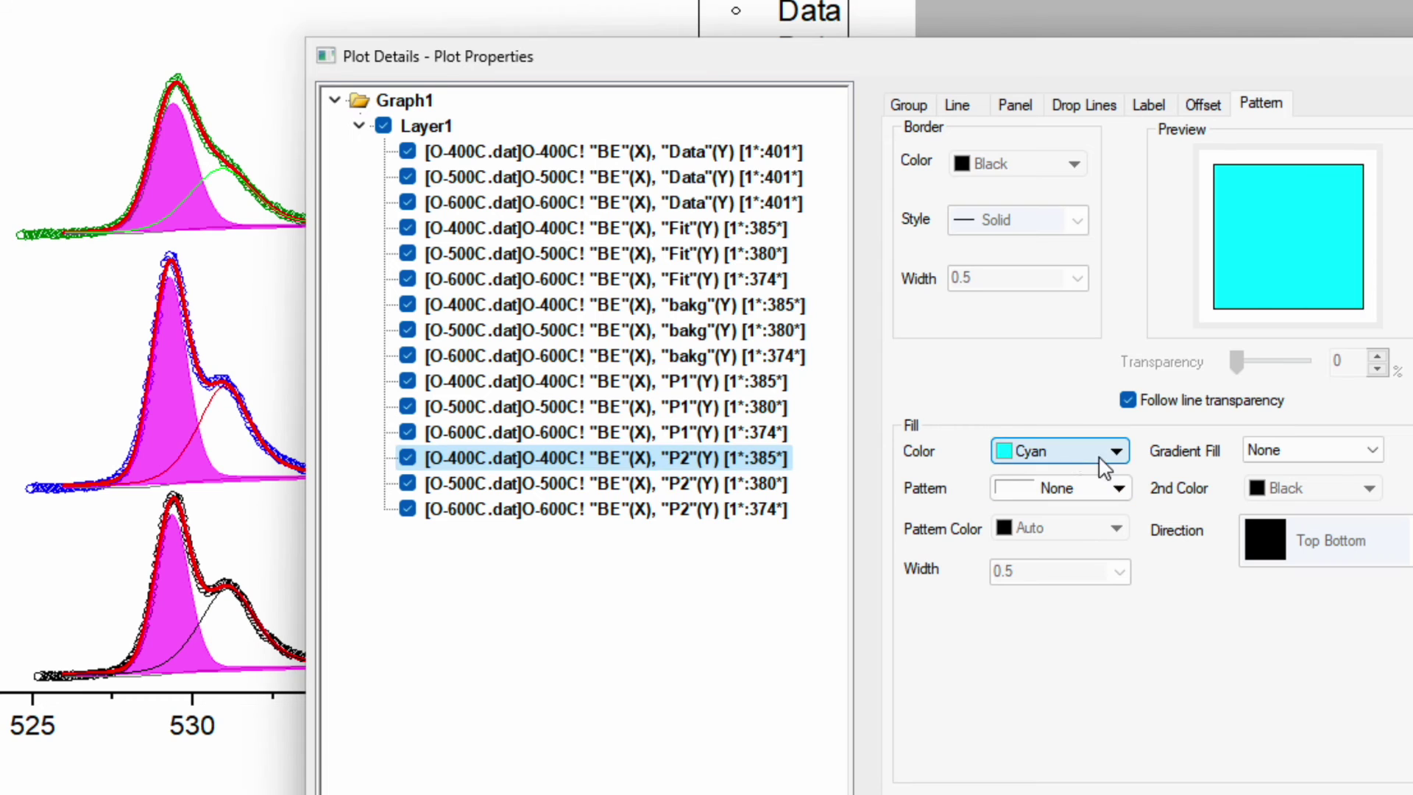
{"action": "left_click", "coordinate": [957, 104]}
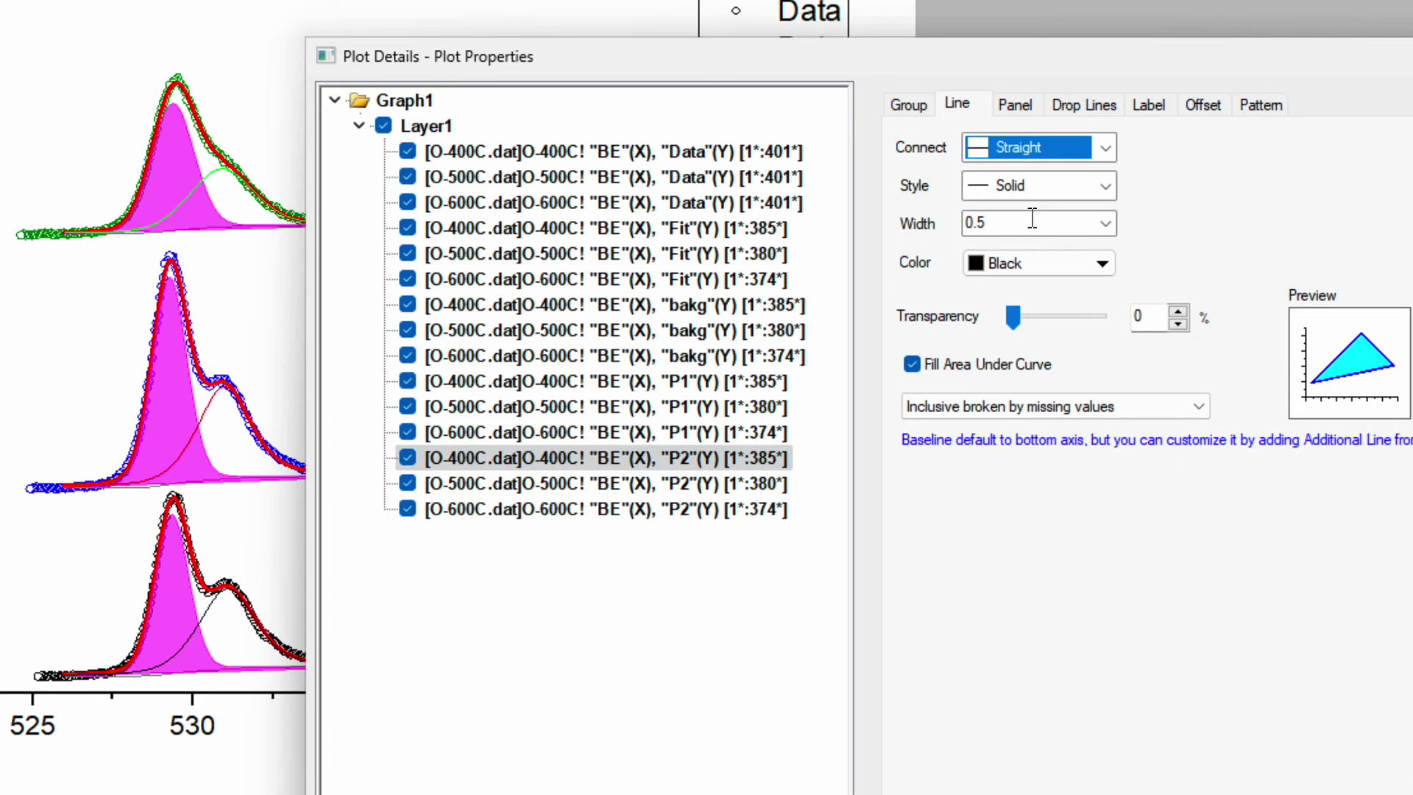
{"action": "left_click", "coordinate": [1050, 262]}
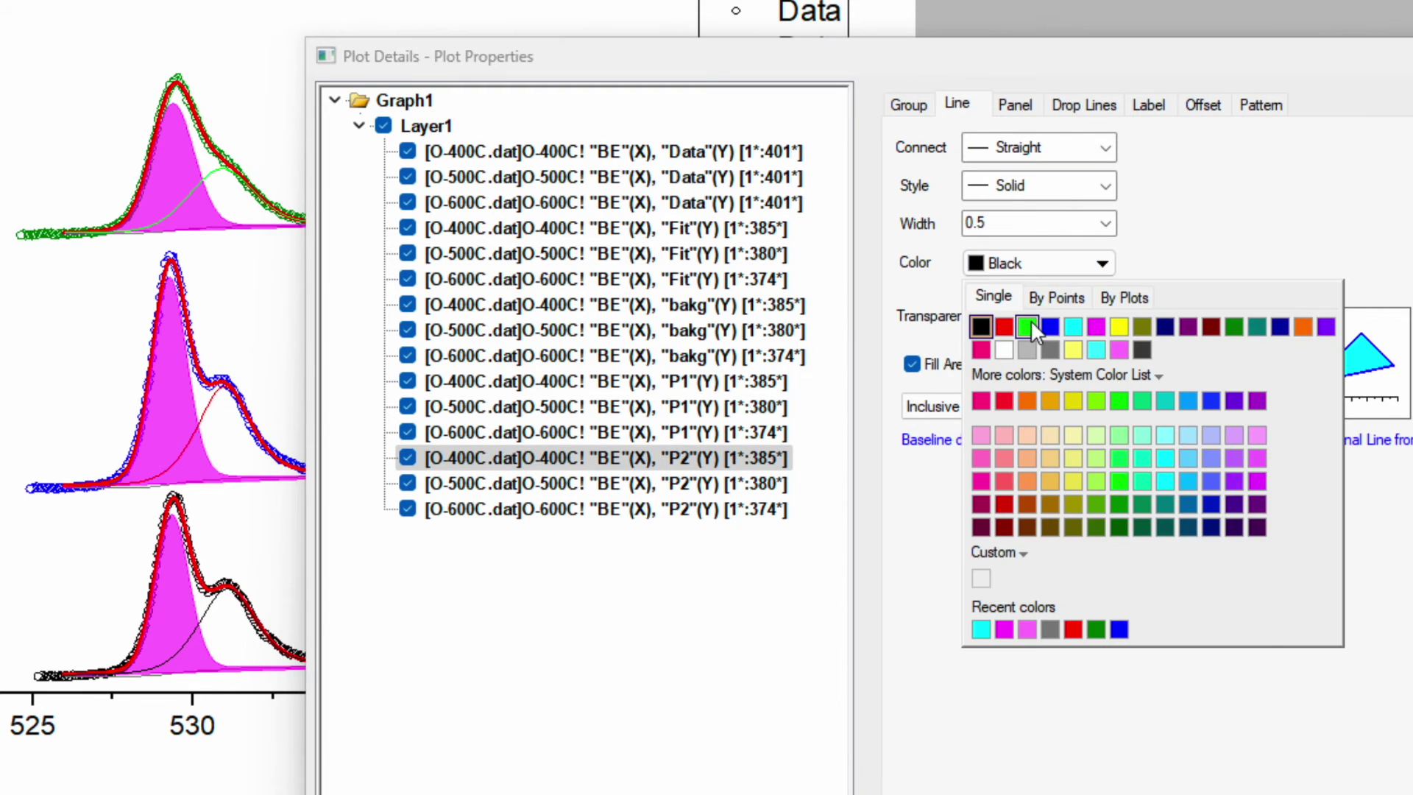
{"action": "left_click", "coordinate": [1076, 326]}
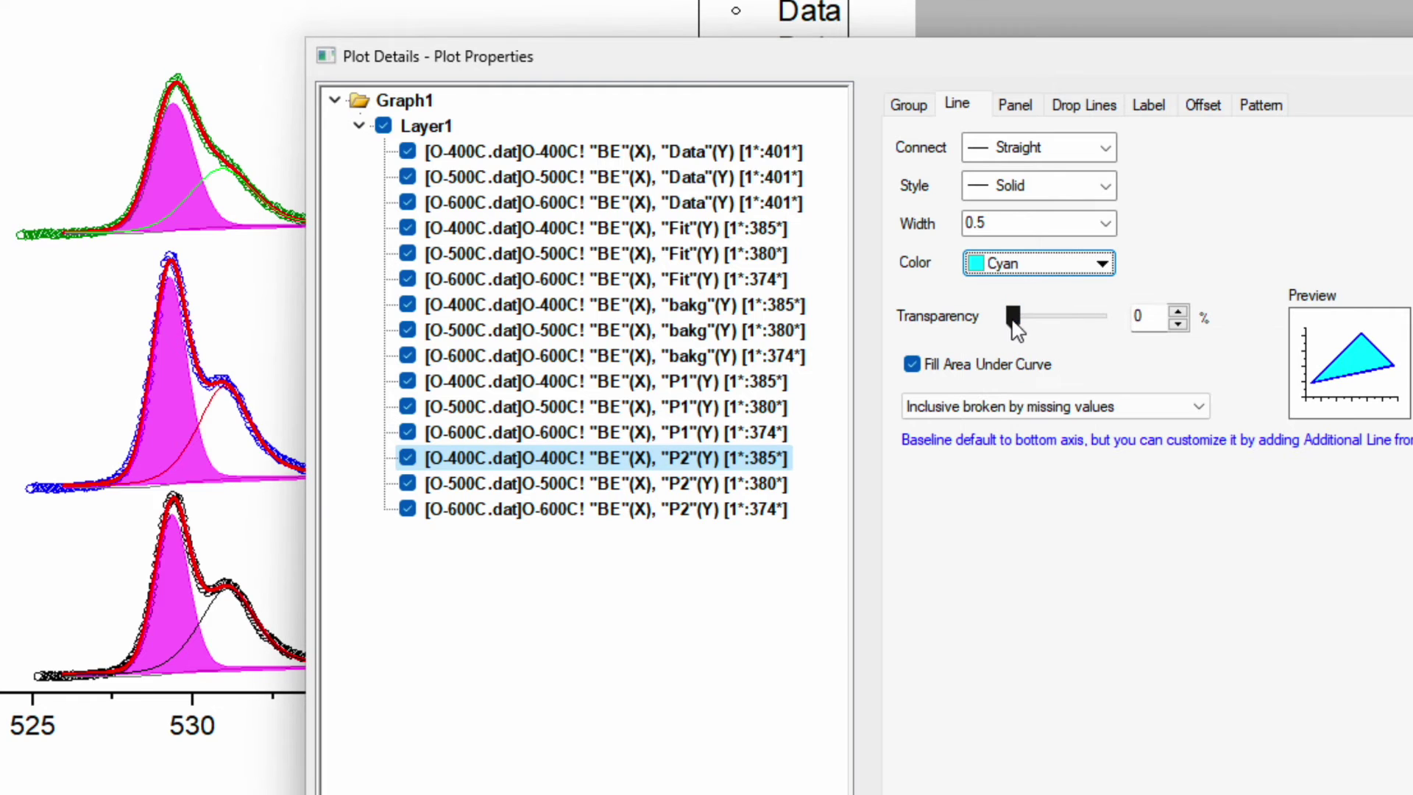
{"action": "left_click_drag", "start_coordinate": [1013, 326], "coordinate": [1051, 332]}
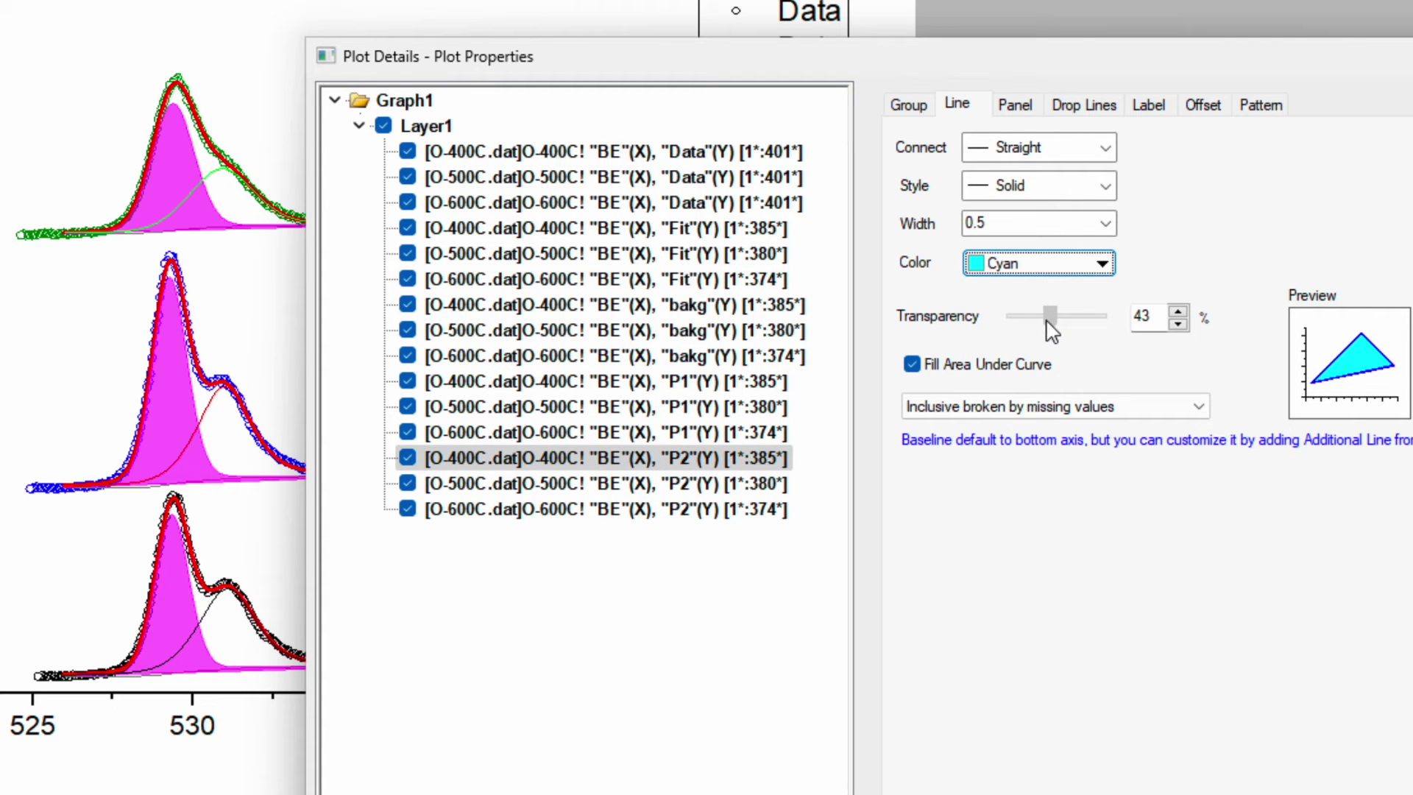
{"action": "left_click", "coordinate": [1192, 744]}
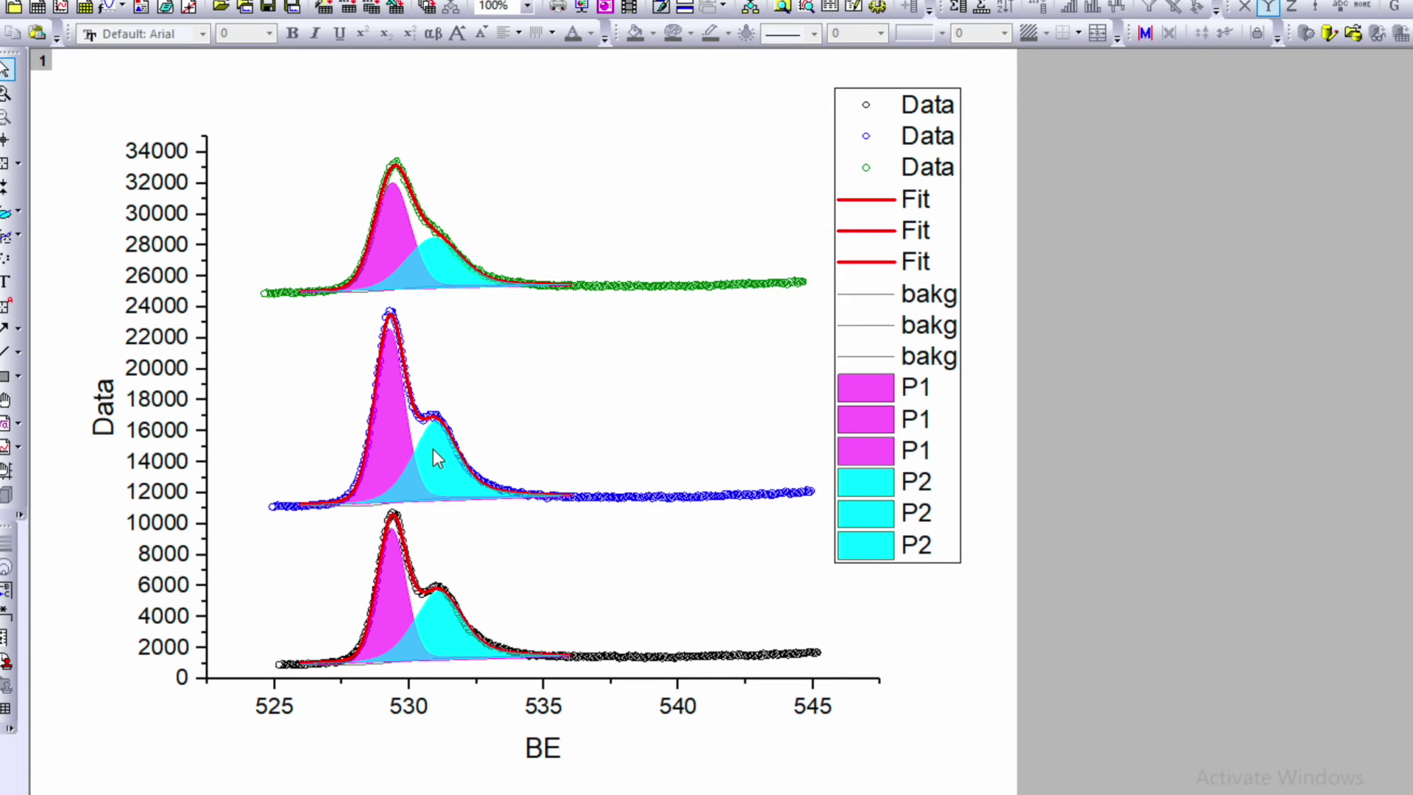
- Set the bottom BE axis scale to run from 525 to 538 and apply
{"action": "mouse_move", "coordinate": [434, 456]}
{"action": "left_click", "coordinate": [546, 706]}
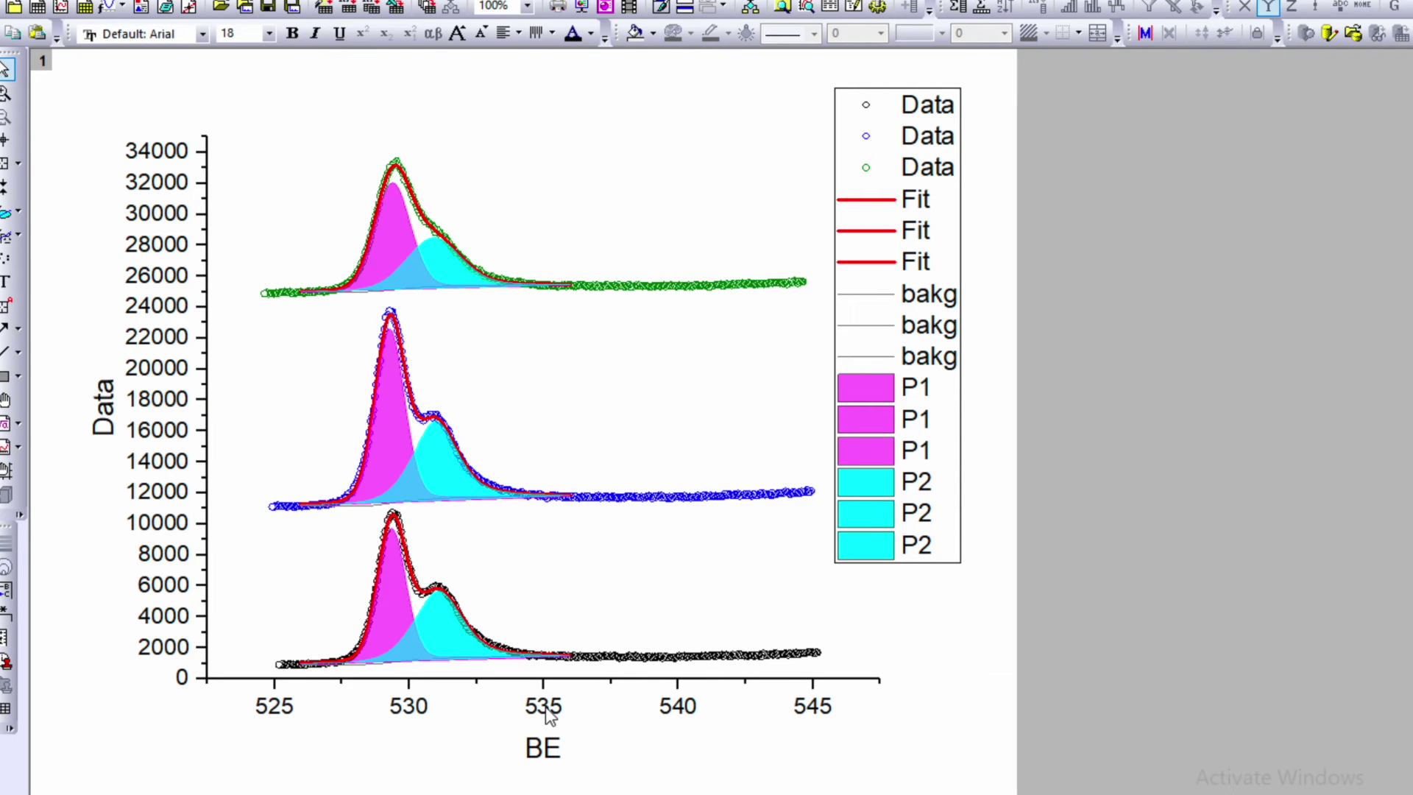
{"action": "double_click", "coordinate": [545, 706]}
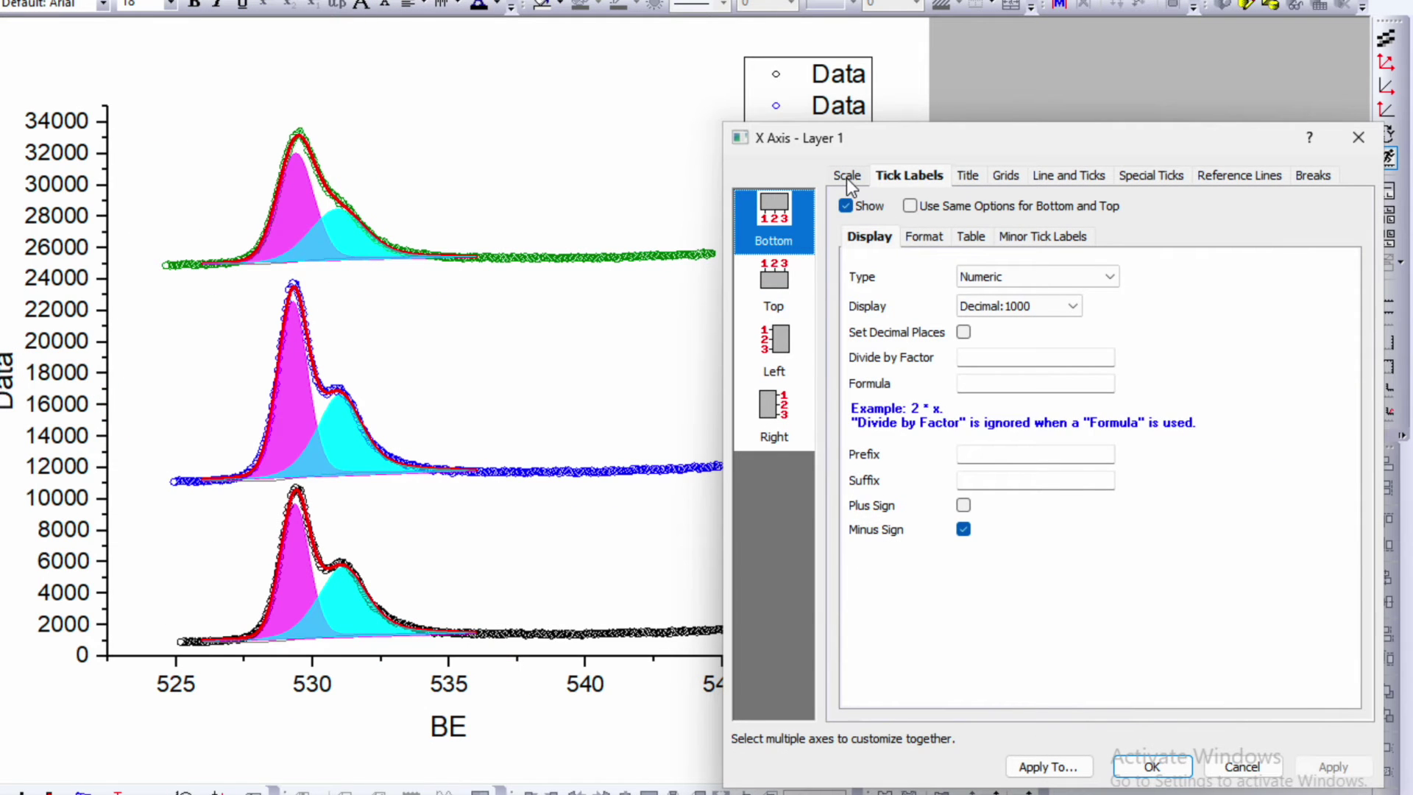
{"action": "left_click", "coordinate": [846, 176]}
{"action": "double_click", "coordinate": [1010, 212]}
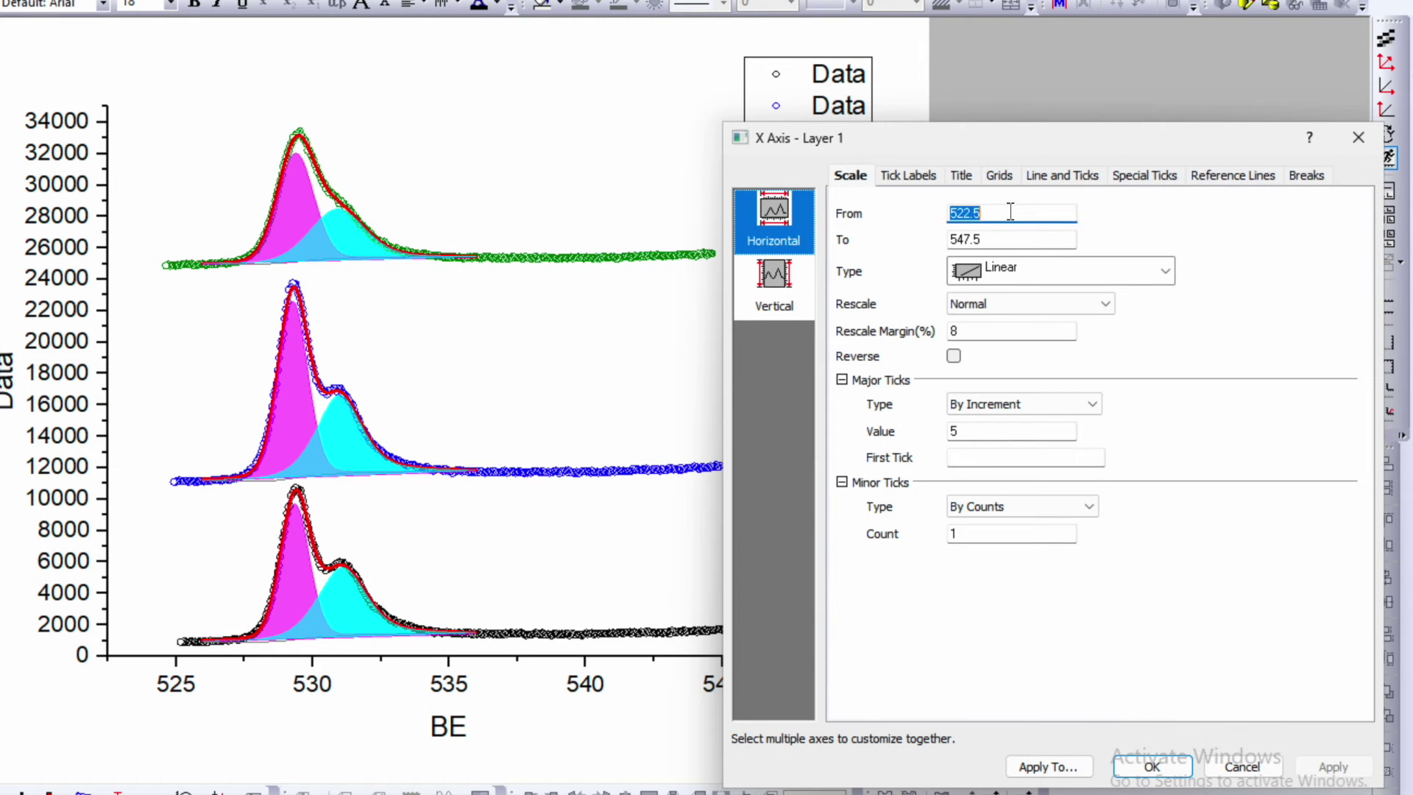
{"action": "type", "text": "5"}
{"action": "double_click", "coordinate": [1021, 234]}
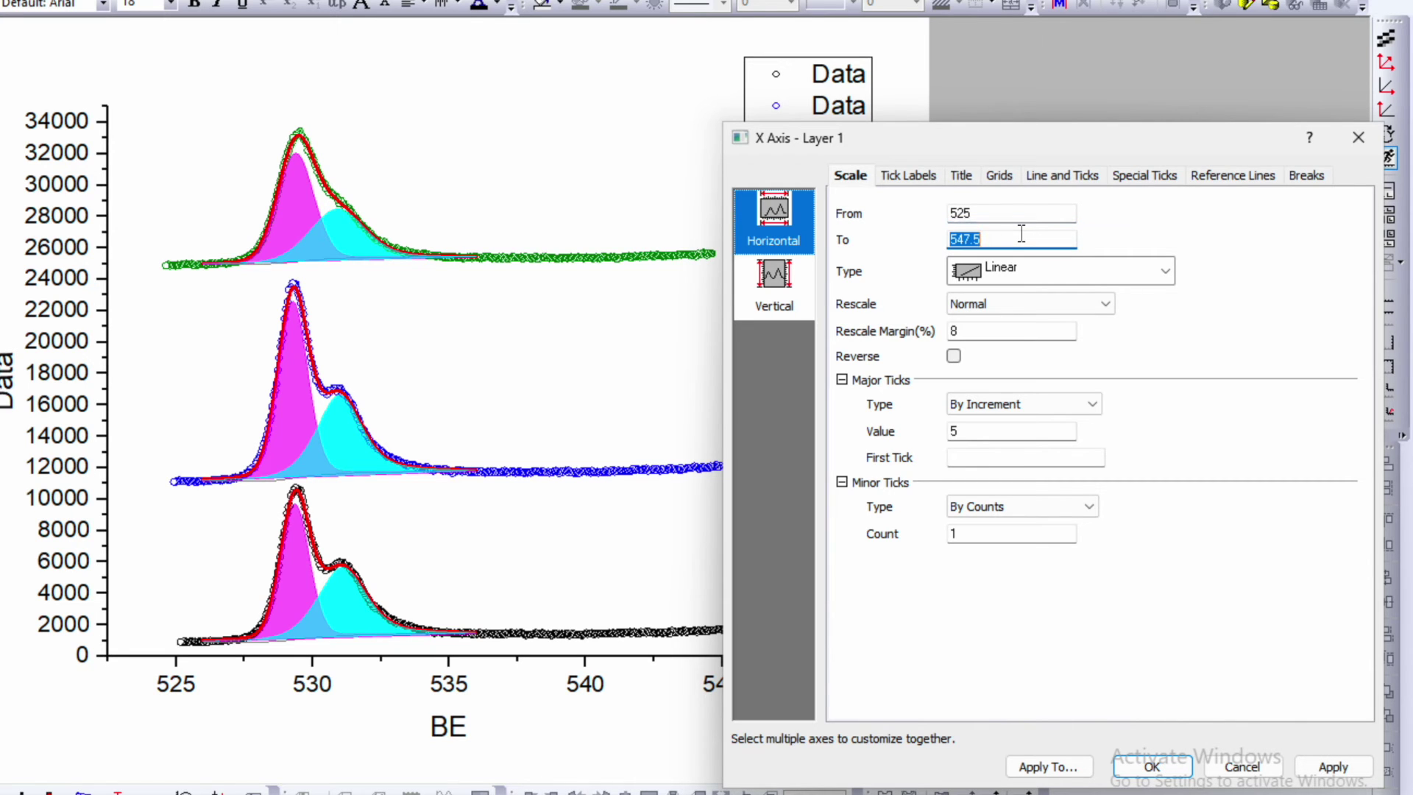
{"action": "type", "text": "538"}
{"action": "left_click", "coordinate": [1333, 765]}
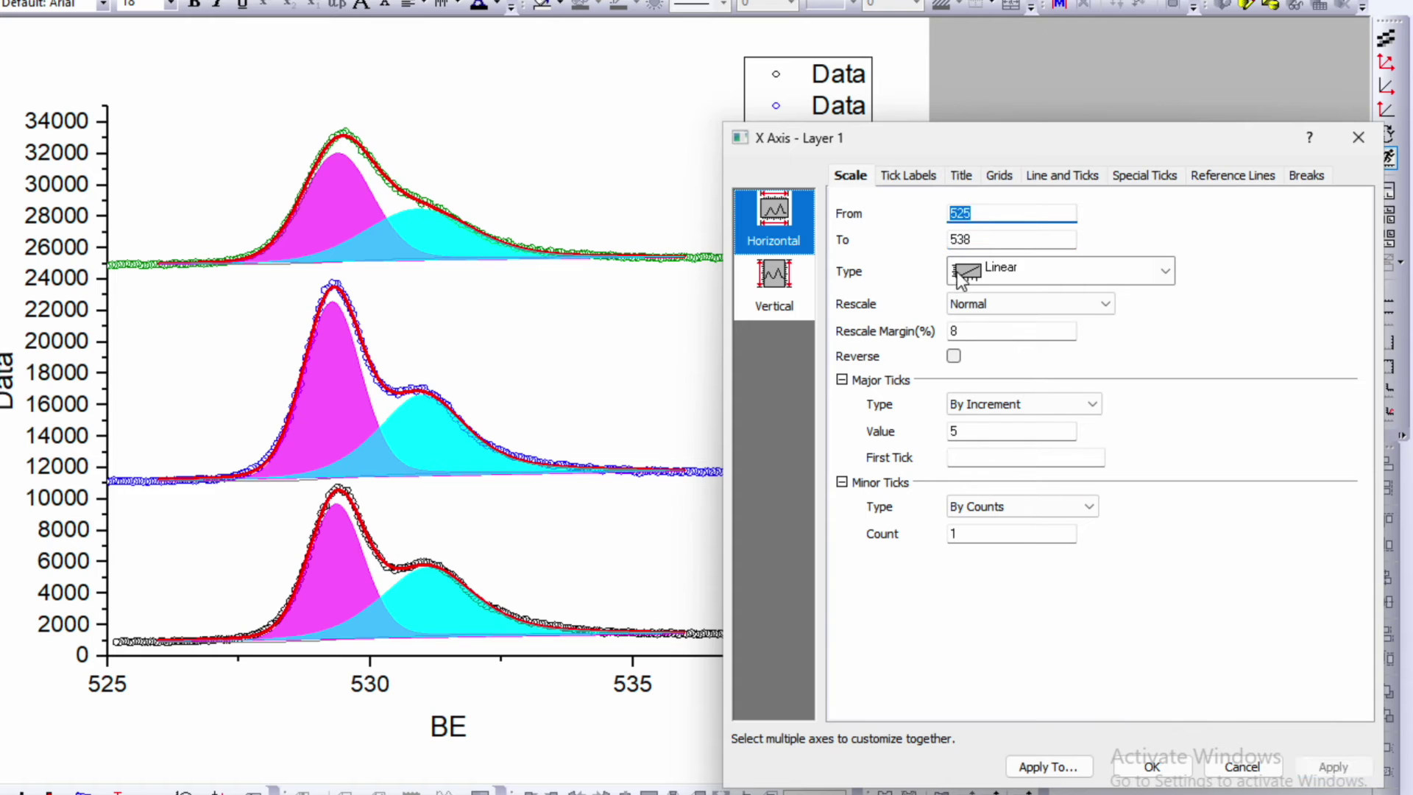
- Give the bottom and top X axes inward major and minor ticks using shared options
{"action": "left_click", "coordinate": [1061, 177]}
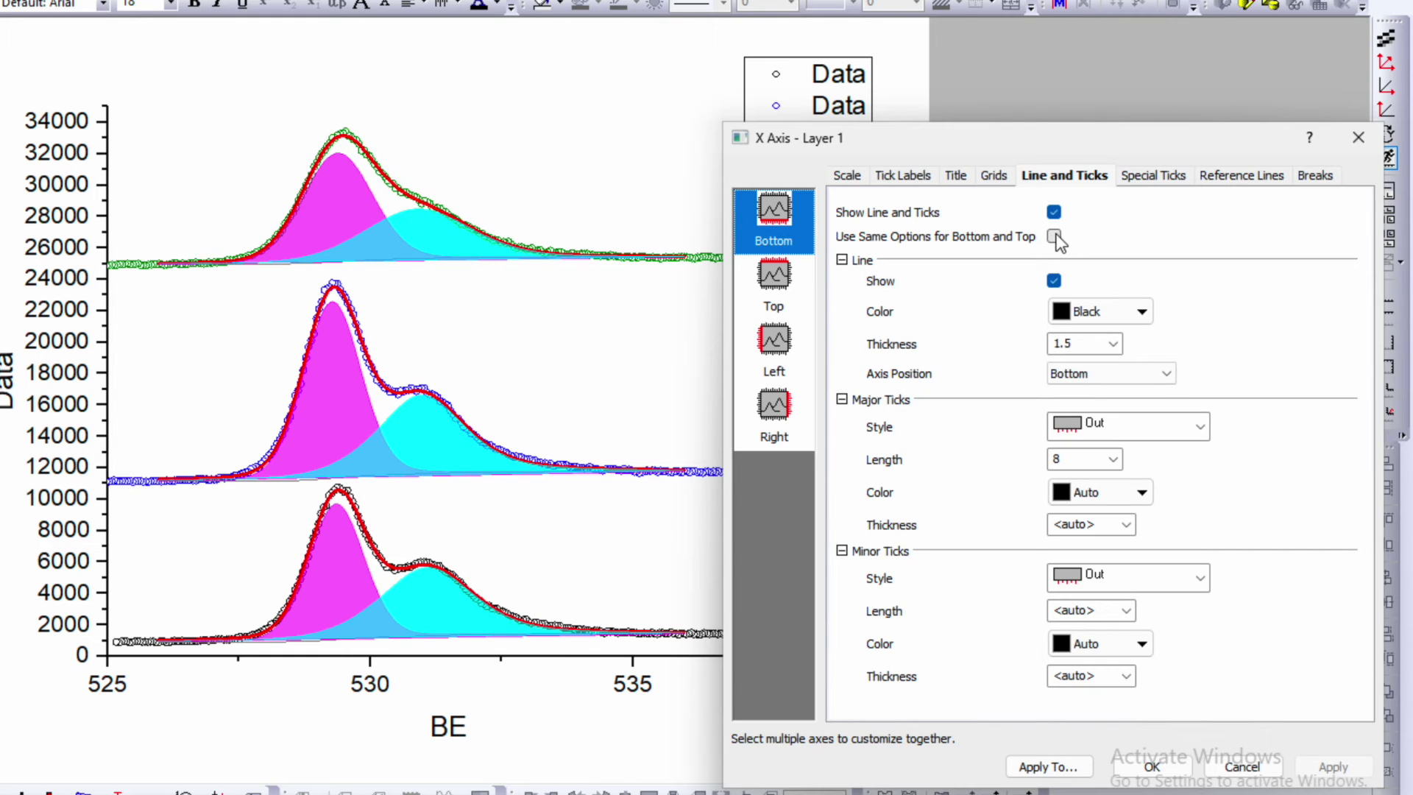
{"action": "left_click", "coordinate": [1054, 236]}
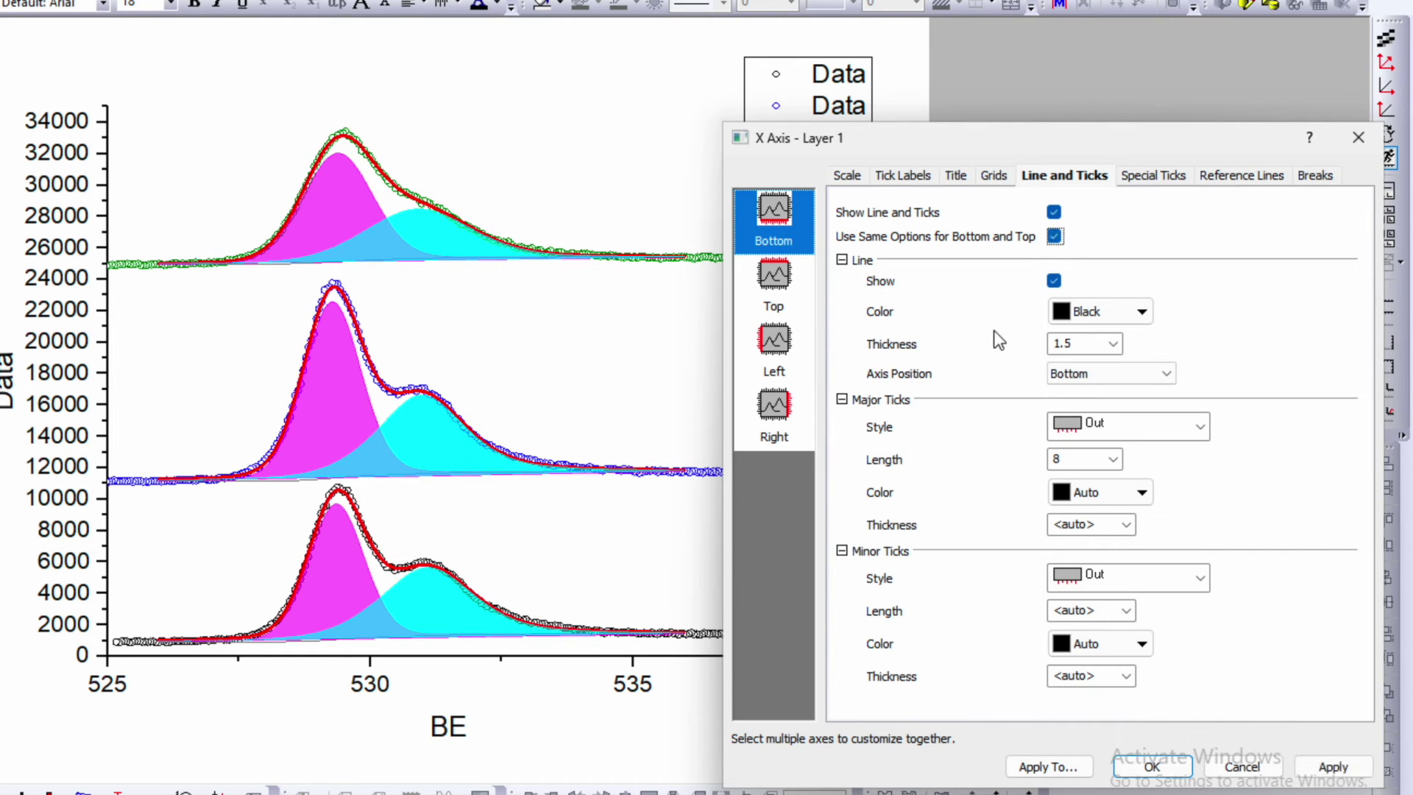
{"action": "left_click", "coordinate": [1148, 430]}
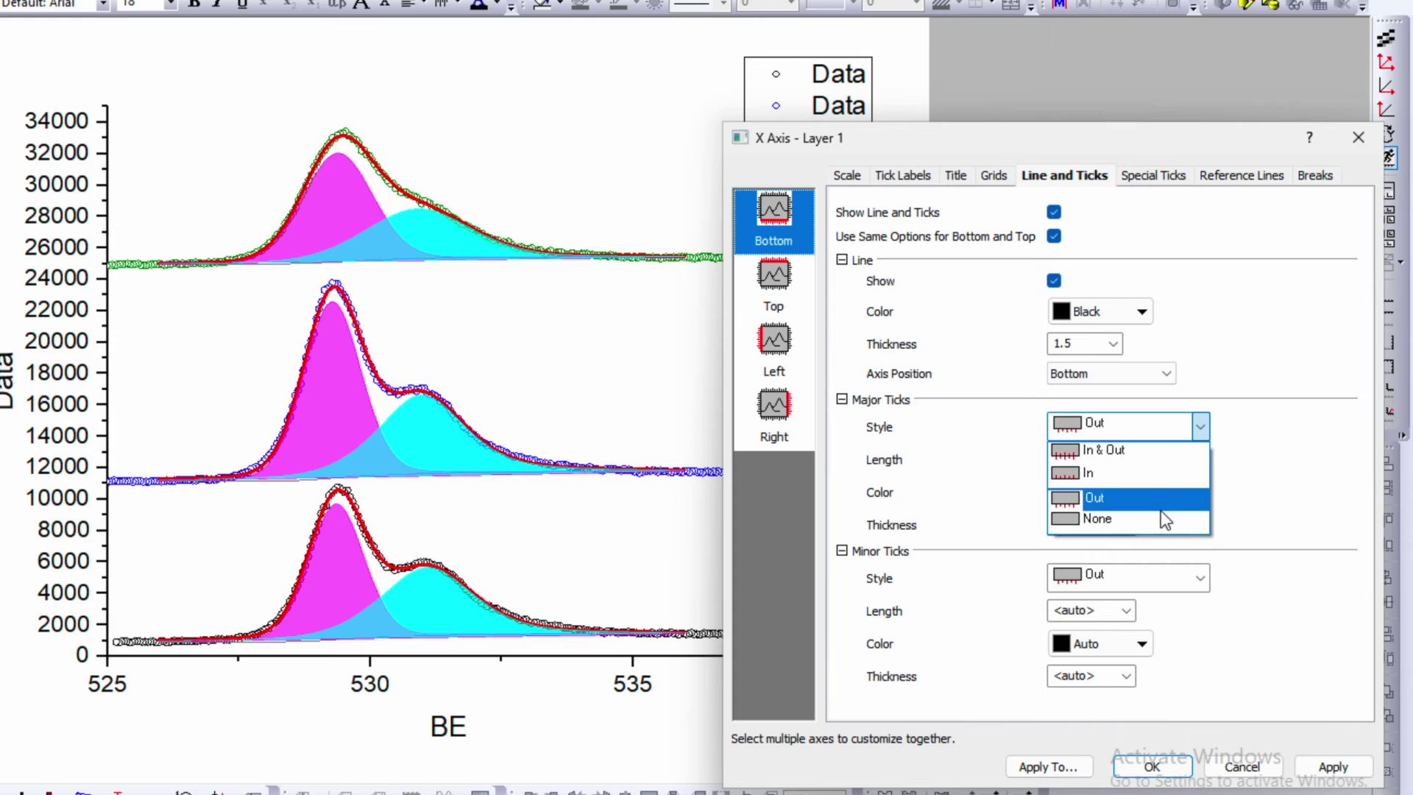
{"action": "left_click", "coordinate": [1154, 474]}
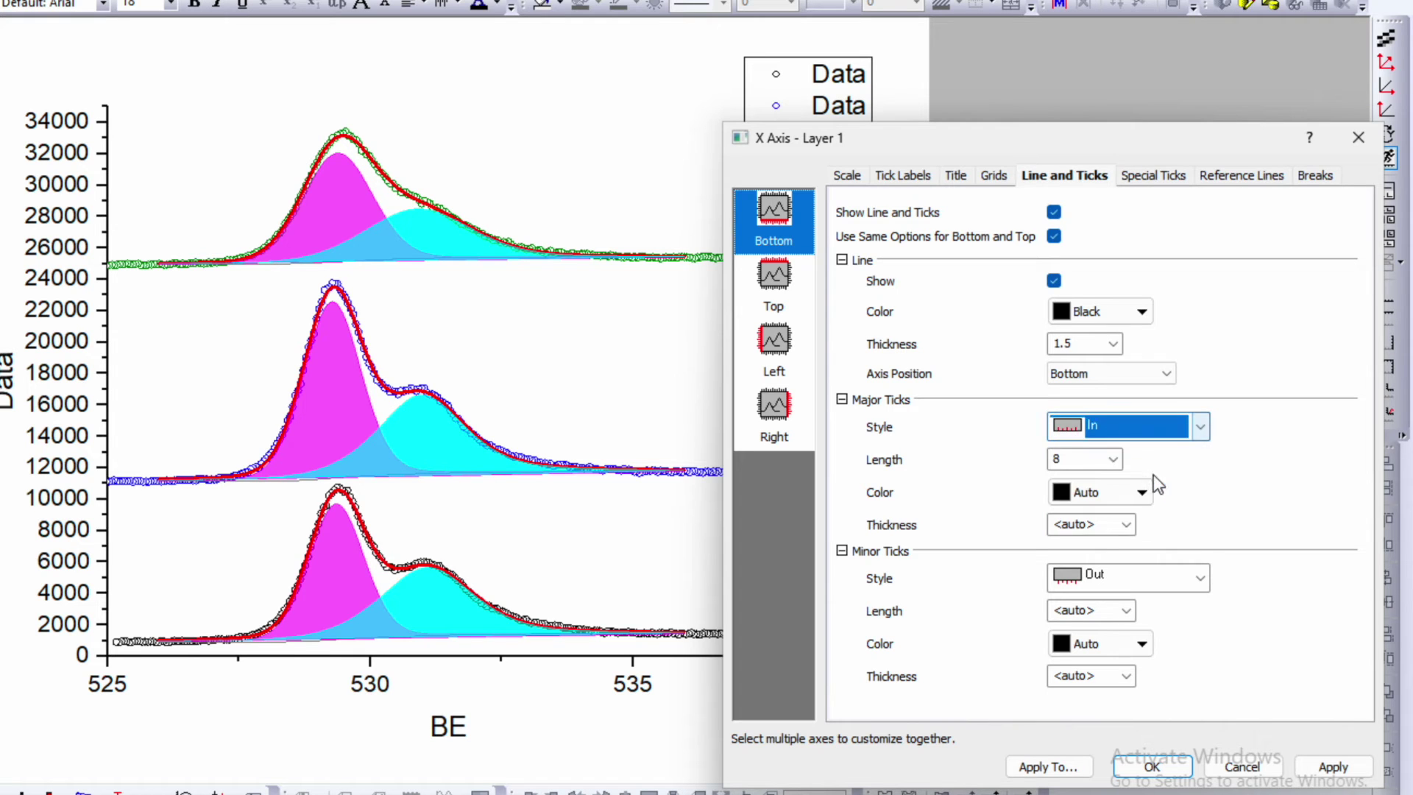
{"action": "left_click", "coordinate": [1162, 575]}
{"action": "left_click", "coordinate": [1155, 624]}
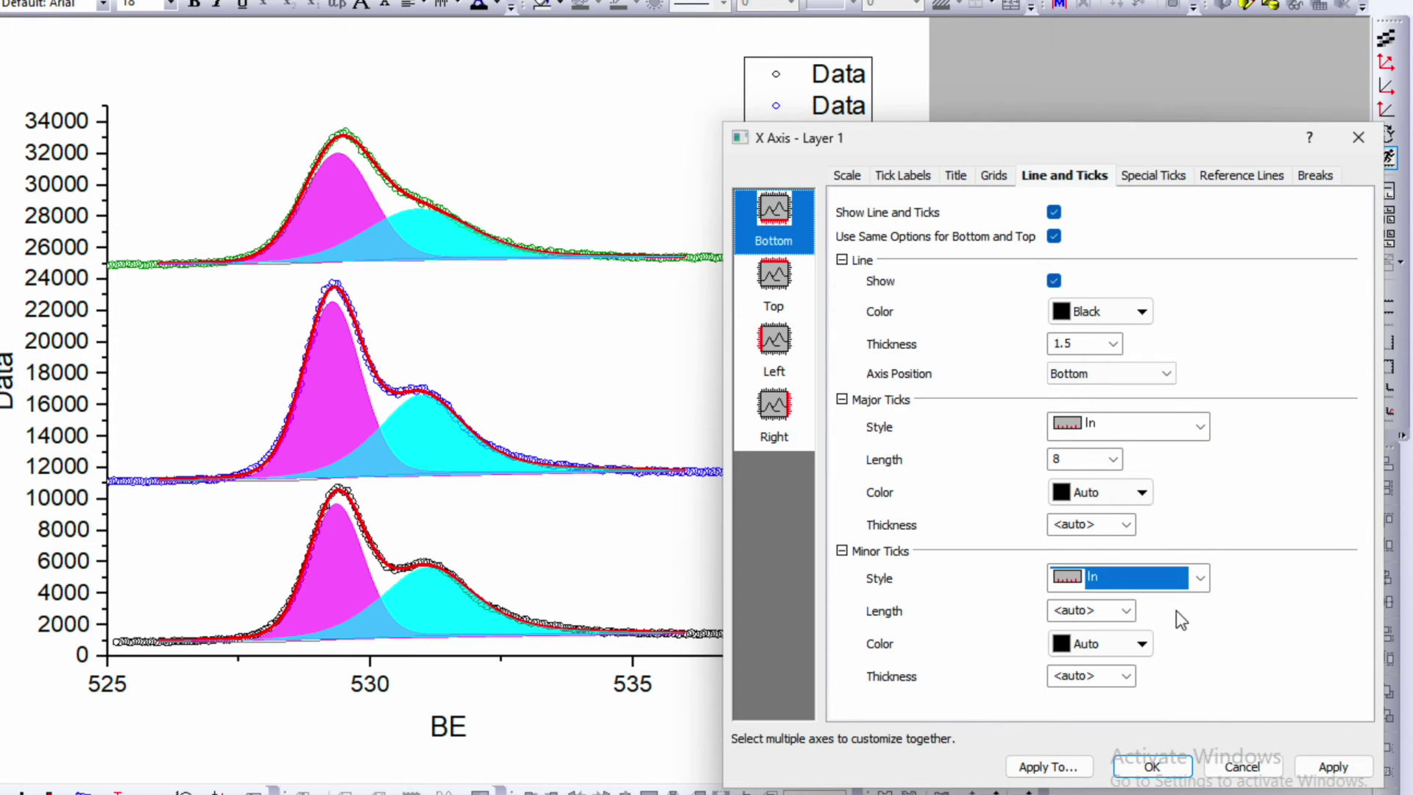
{"action": "left_click", "coordinate": [1332, 766]}
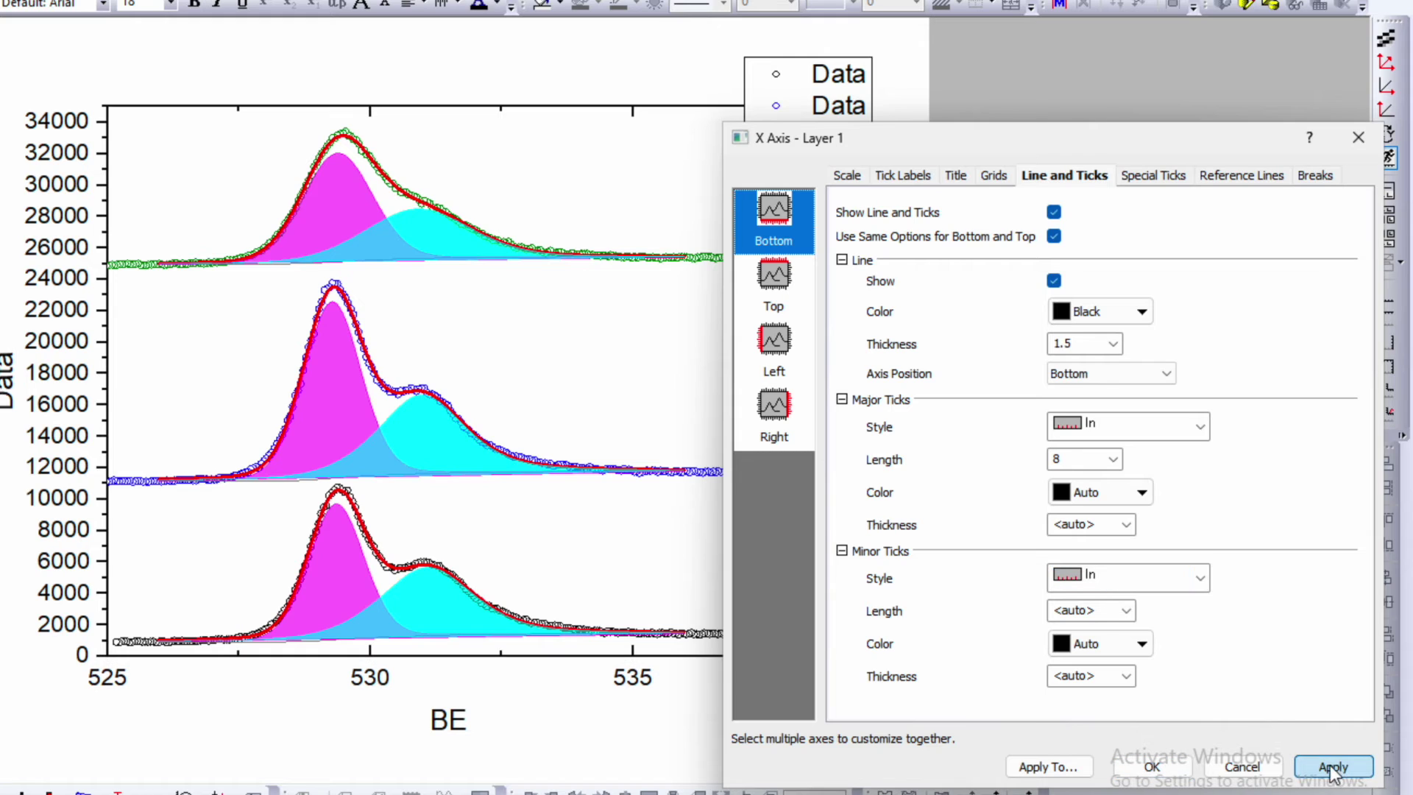
{"action": "left_click", "coordinate": [778, 346]}
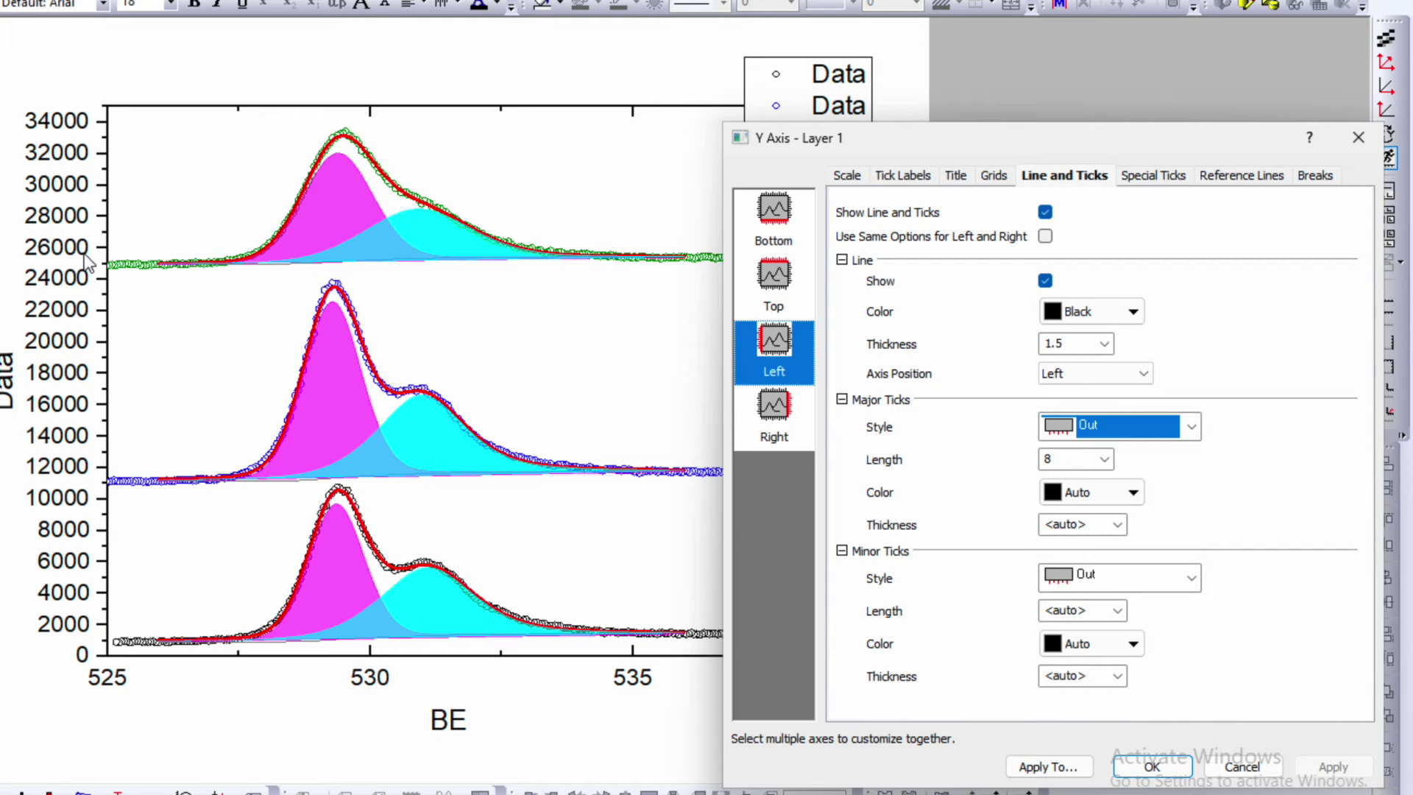
- Hide the left Y axis tick labels and apply
{"action": "left_click", "coordinate": [896, 176]}
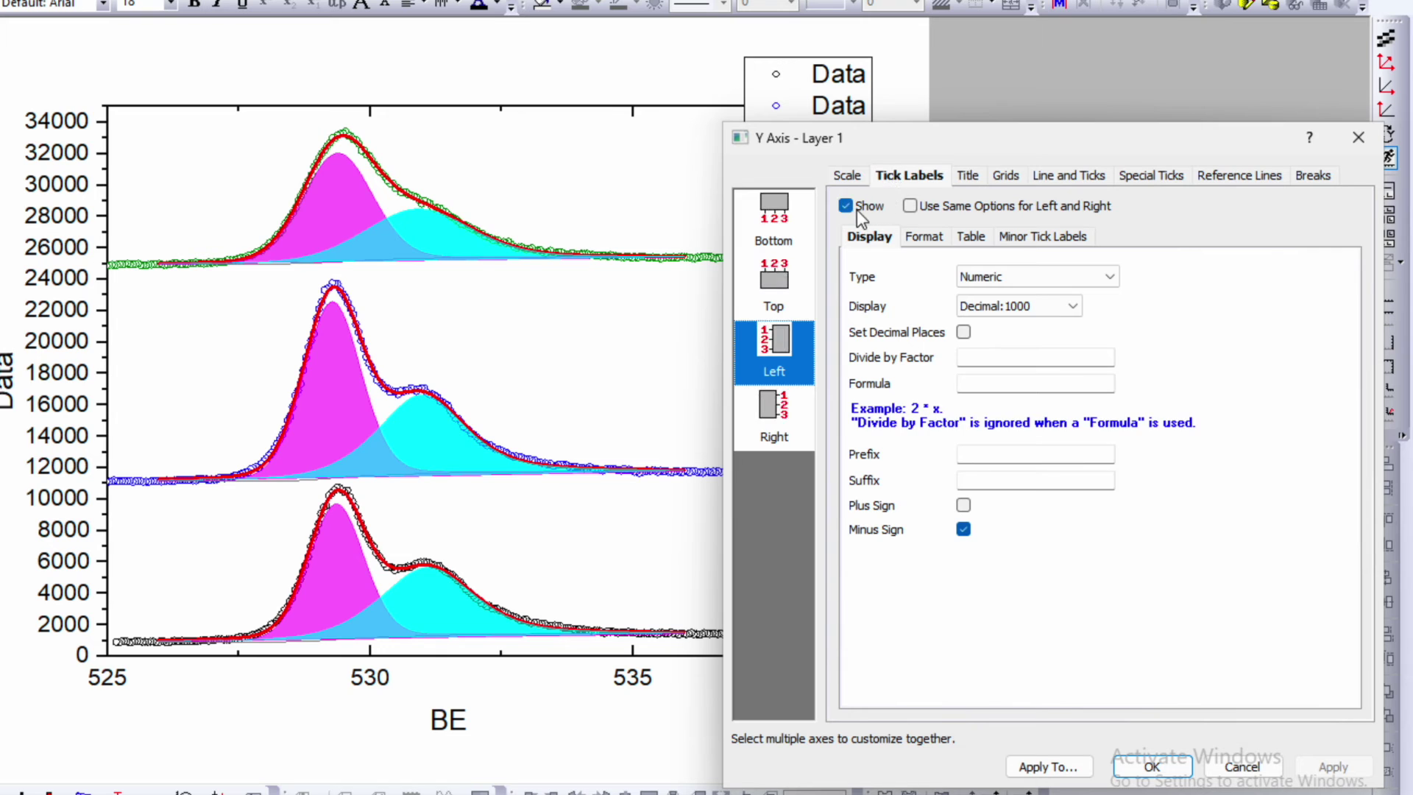
{"action": "left_click", "coordinate": [847, 207]}
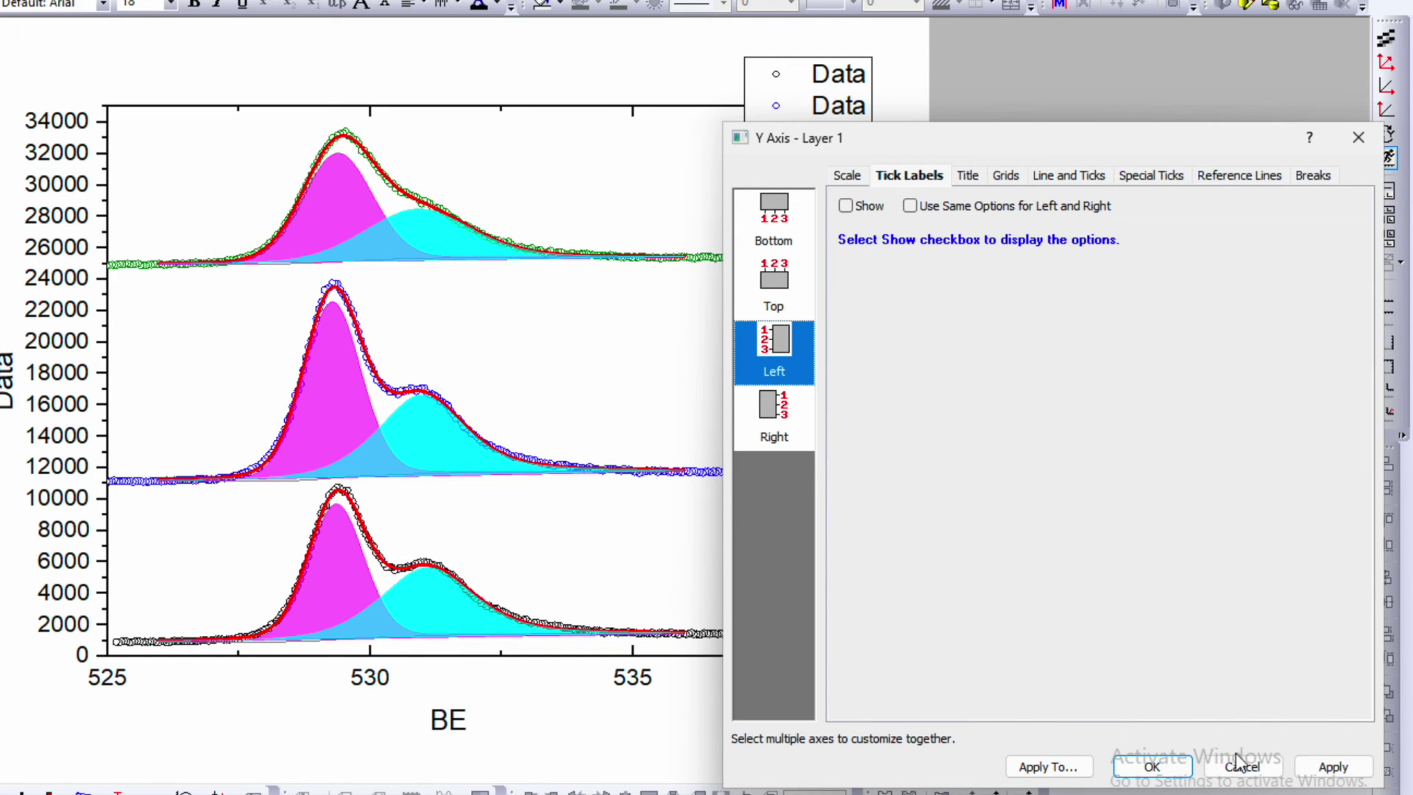
{"action": "left_click", "coordinate": [1334, 768]}
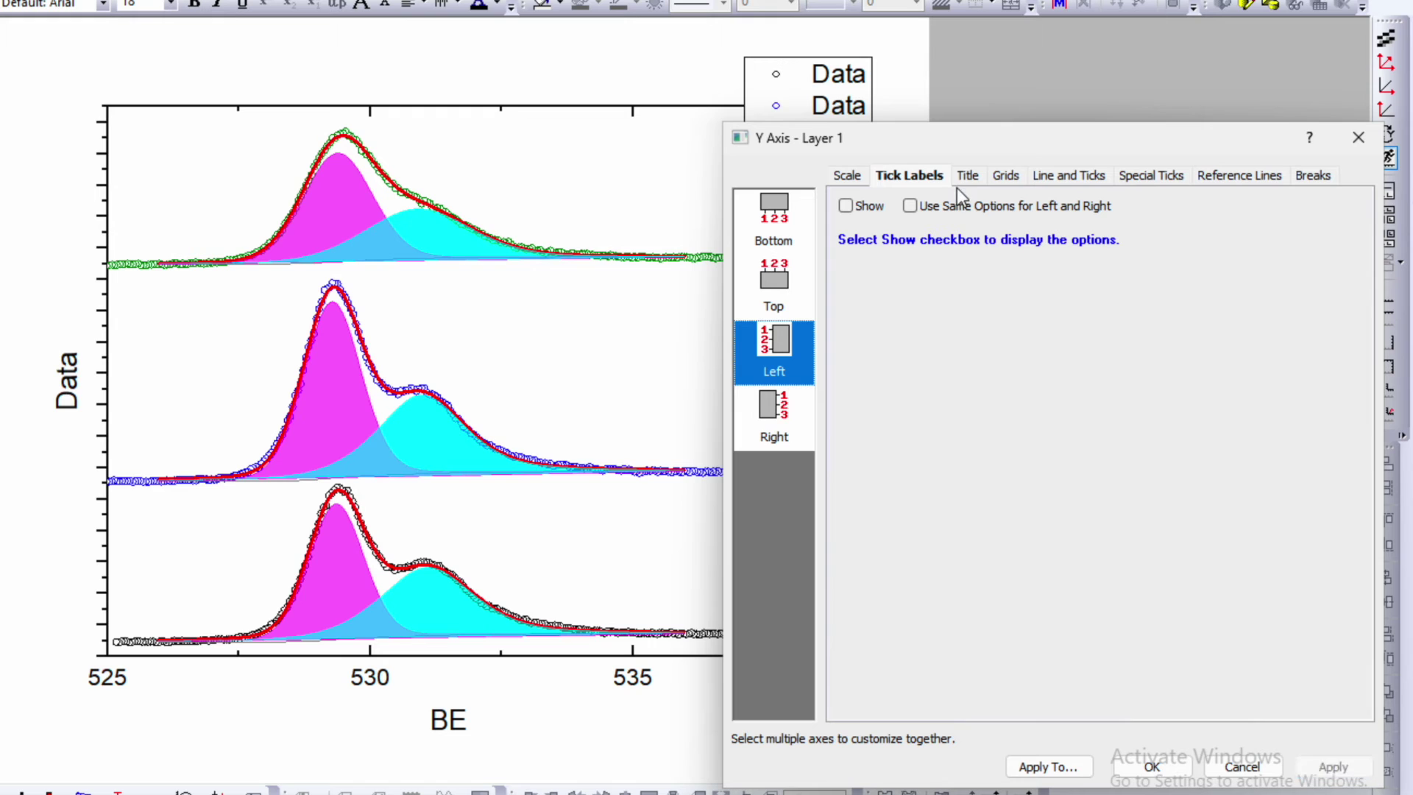
- Make left and right Y axes share tick settings with inward major and minor ticks
{"action": "left_click", "coordinate": [1074, 180]}
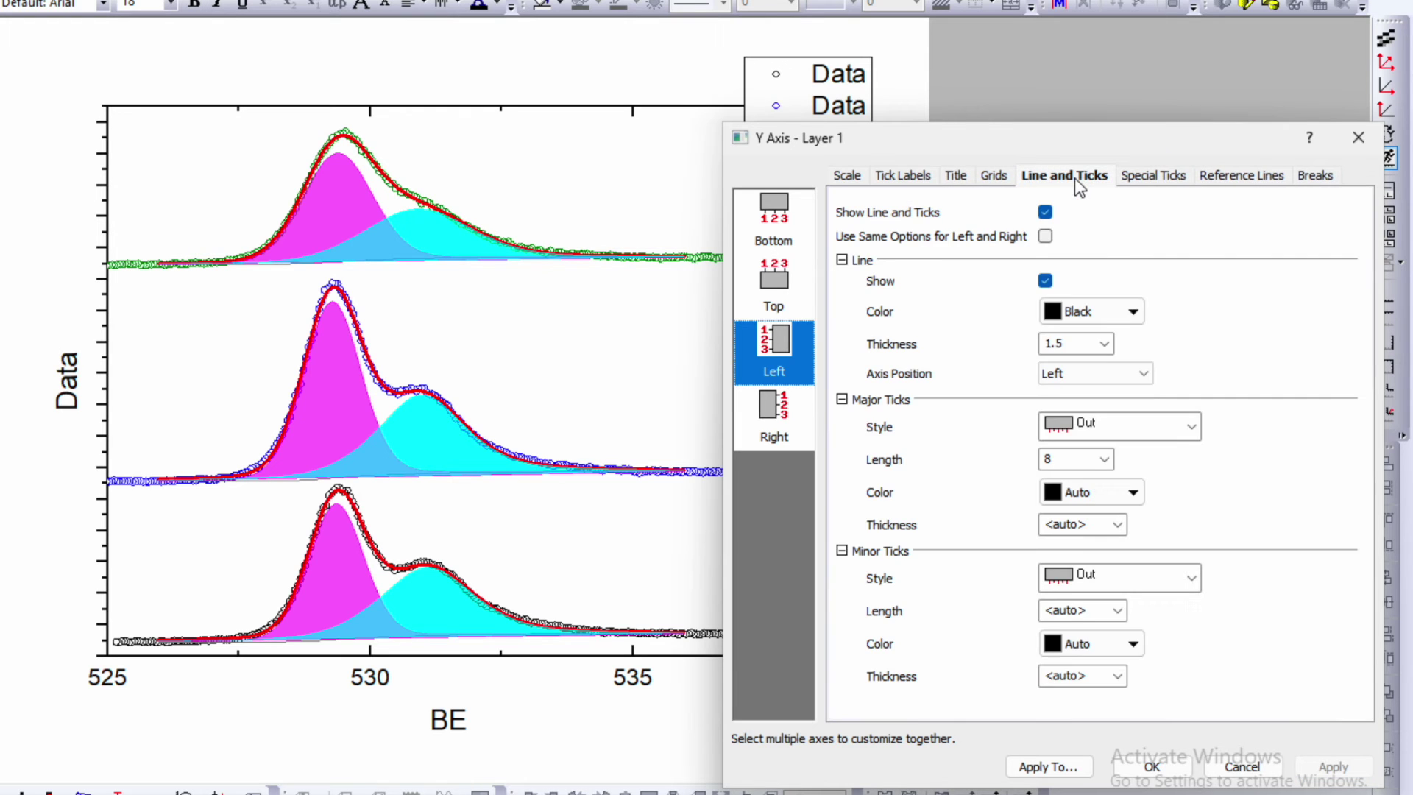
{"action": "left_click", "coordinate": [1045, 238]}
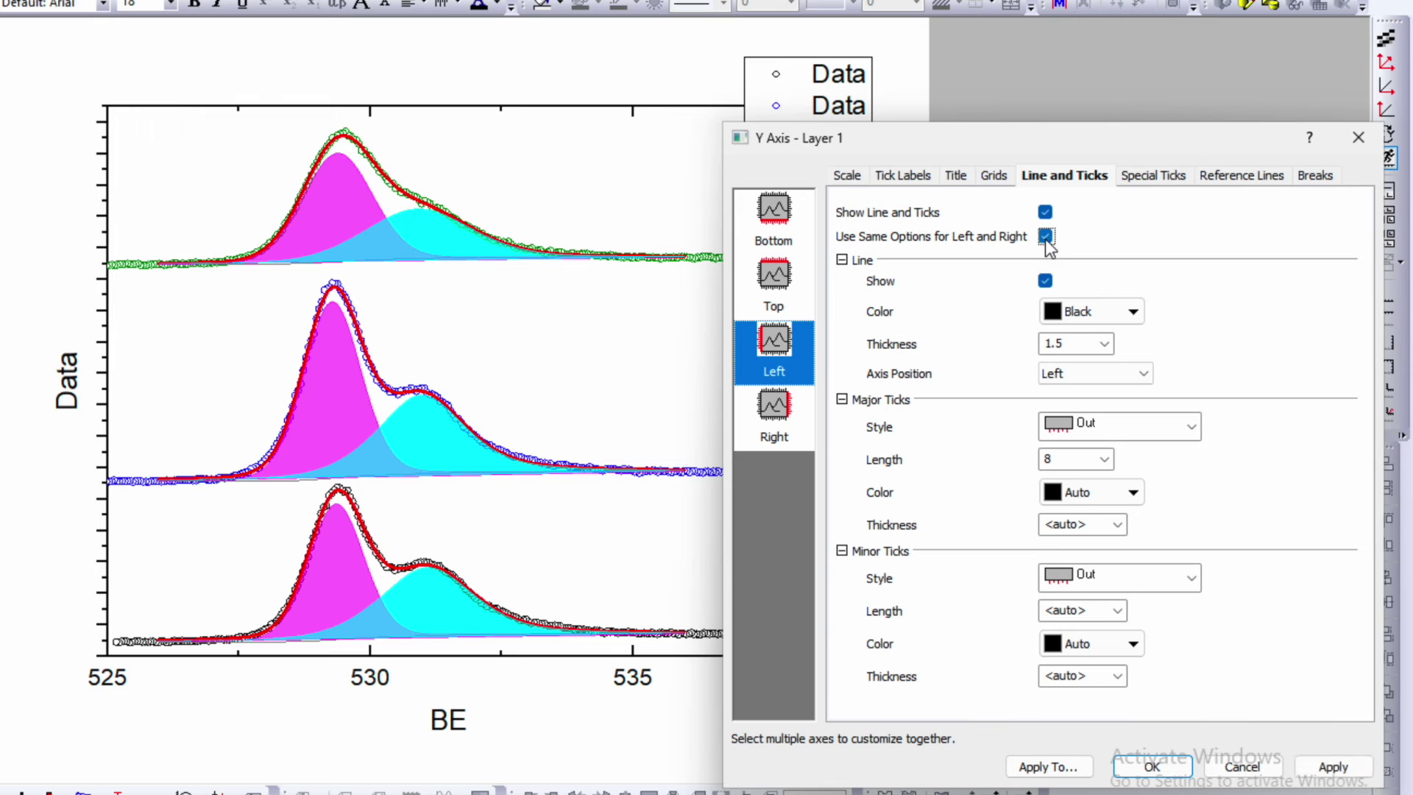
{"action": "left_click", "coordinate": [1115, 429]}
{"action": "left_click", "coordinate": [1115, 469]}
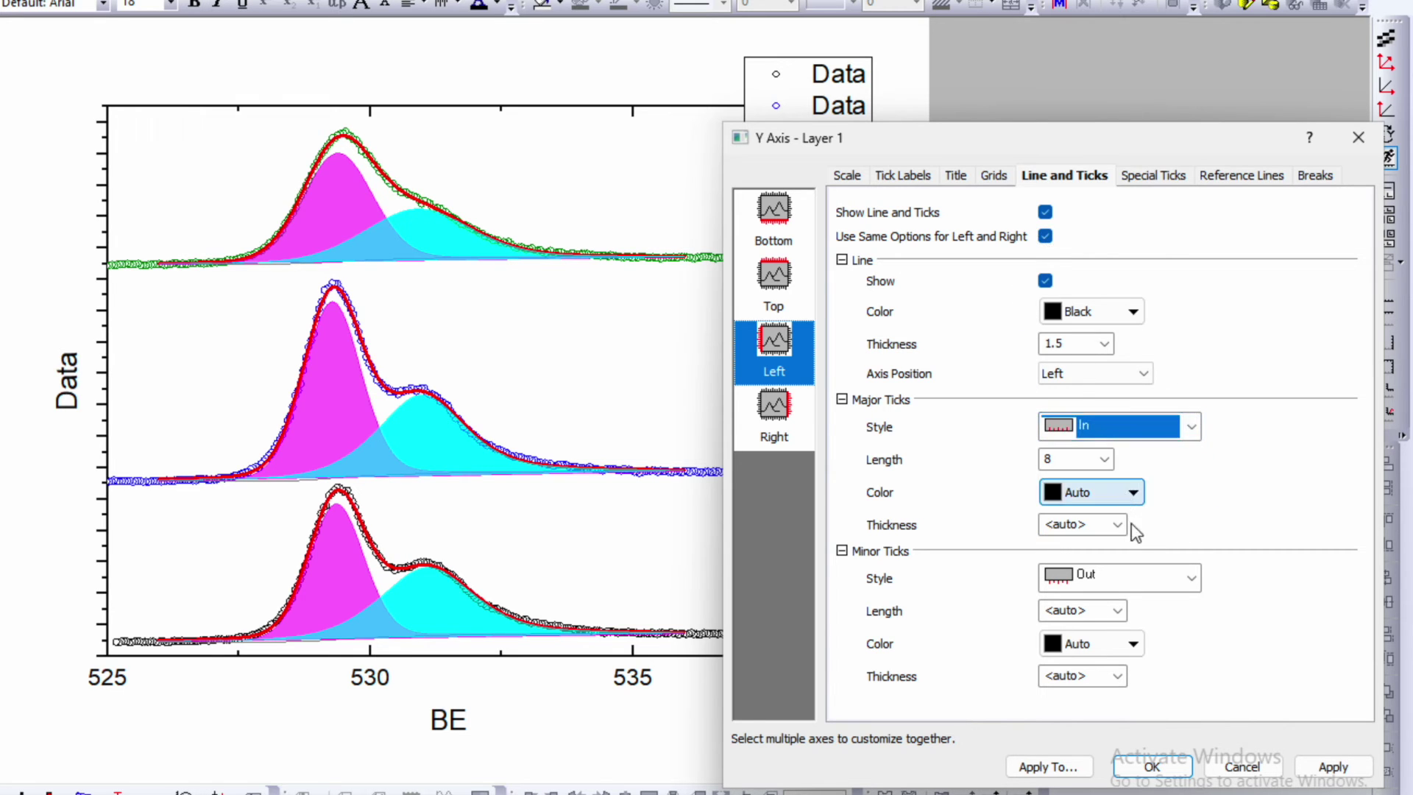
{"action": "left_click", "coordinate": [1140, 580]}
{"action": "left_click", "coordinate": [1137, 627]}
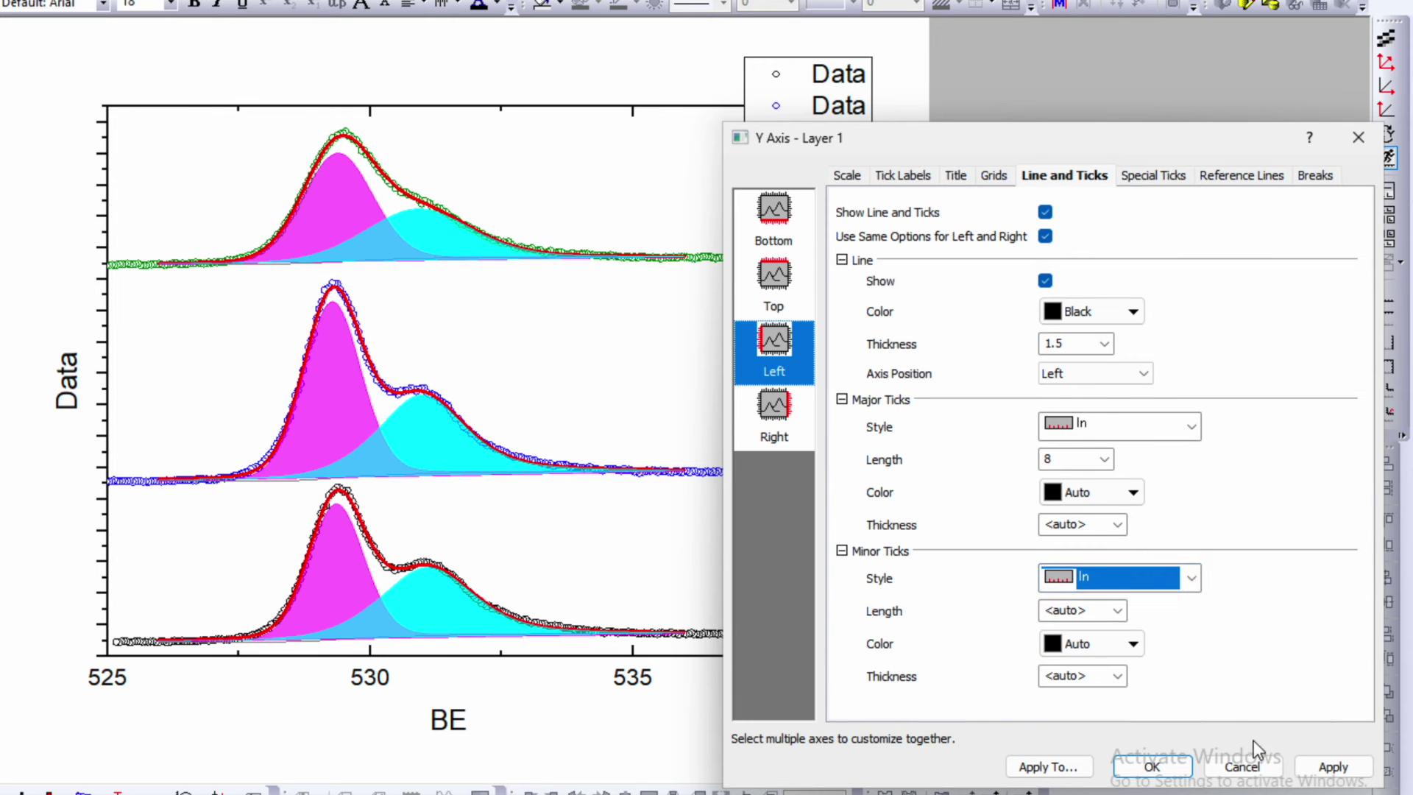
{"action": "left_click", "coordinate": [1317, 766]}
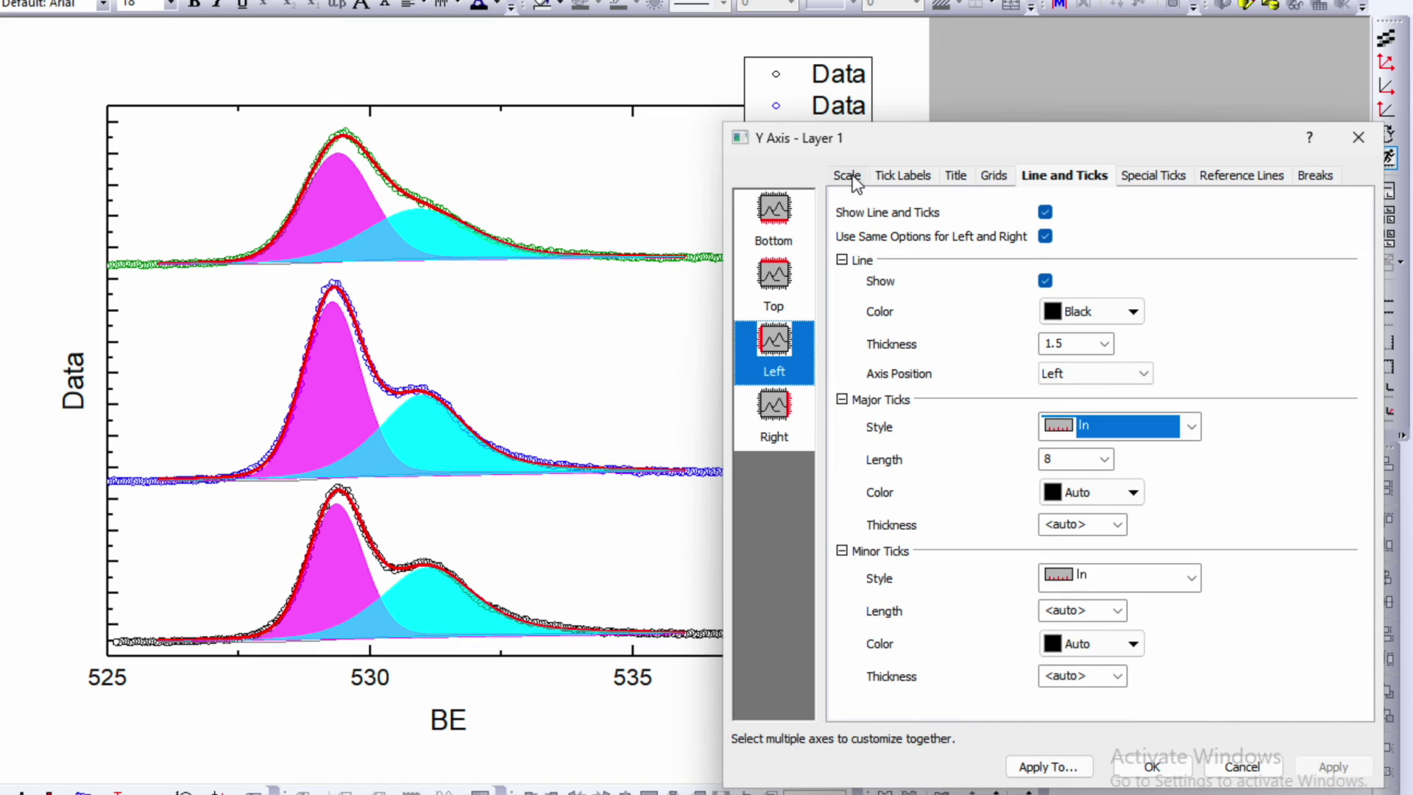
- Set the Y axes' major and minor tick styles to None, apply, and click OK
{"action": "left_click", "coordinate": [1122, 430]}
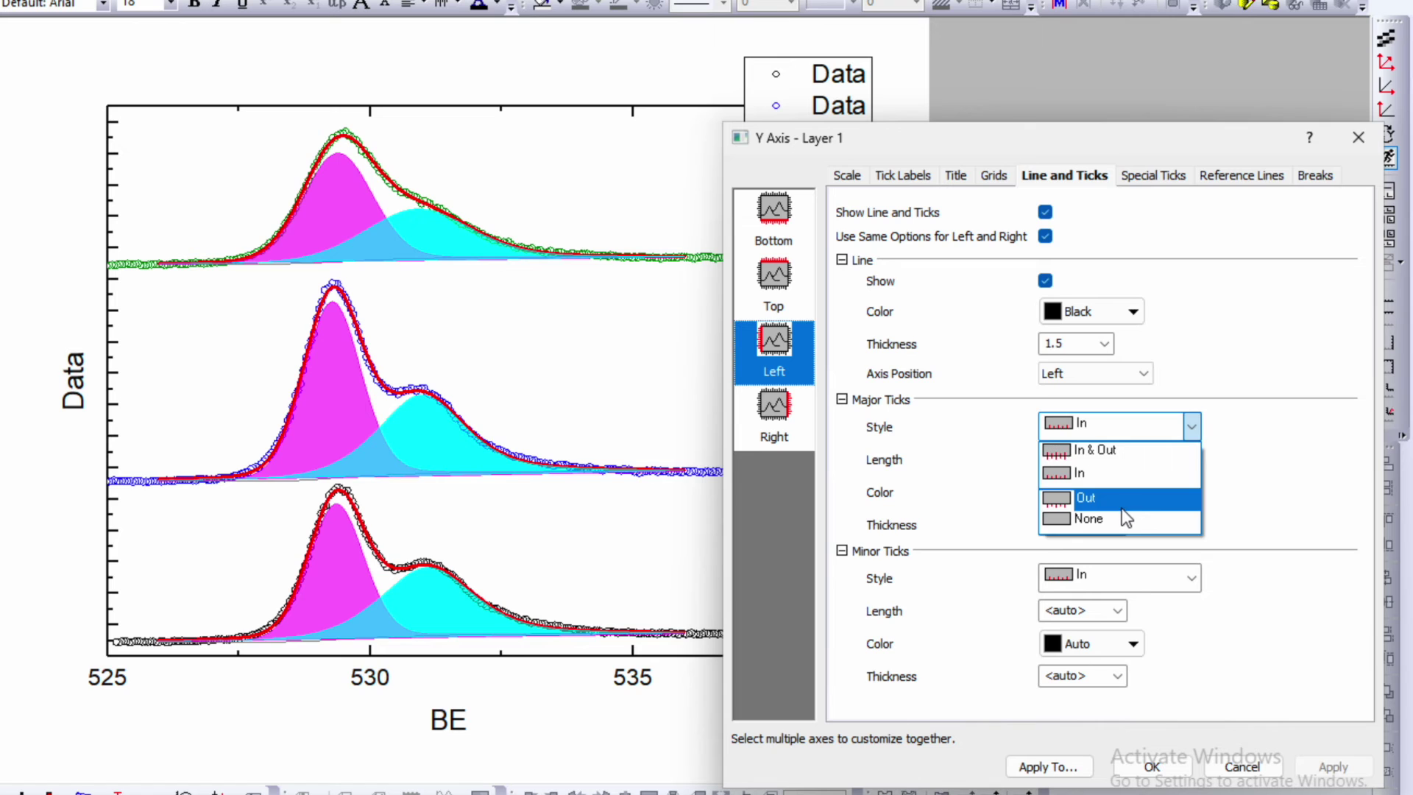
{"action": "left_click", "coordinate": [1121, 506]}
{"action": "left_click", "coordinate": [1131, 434]}
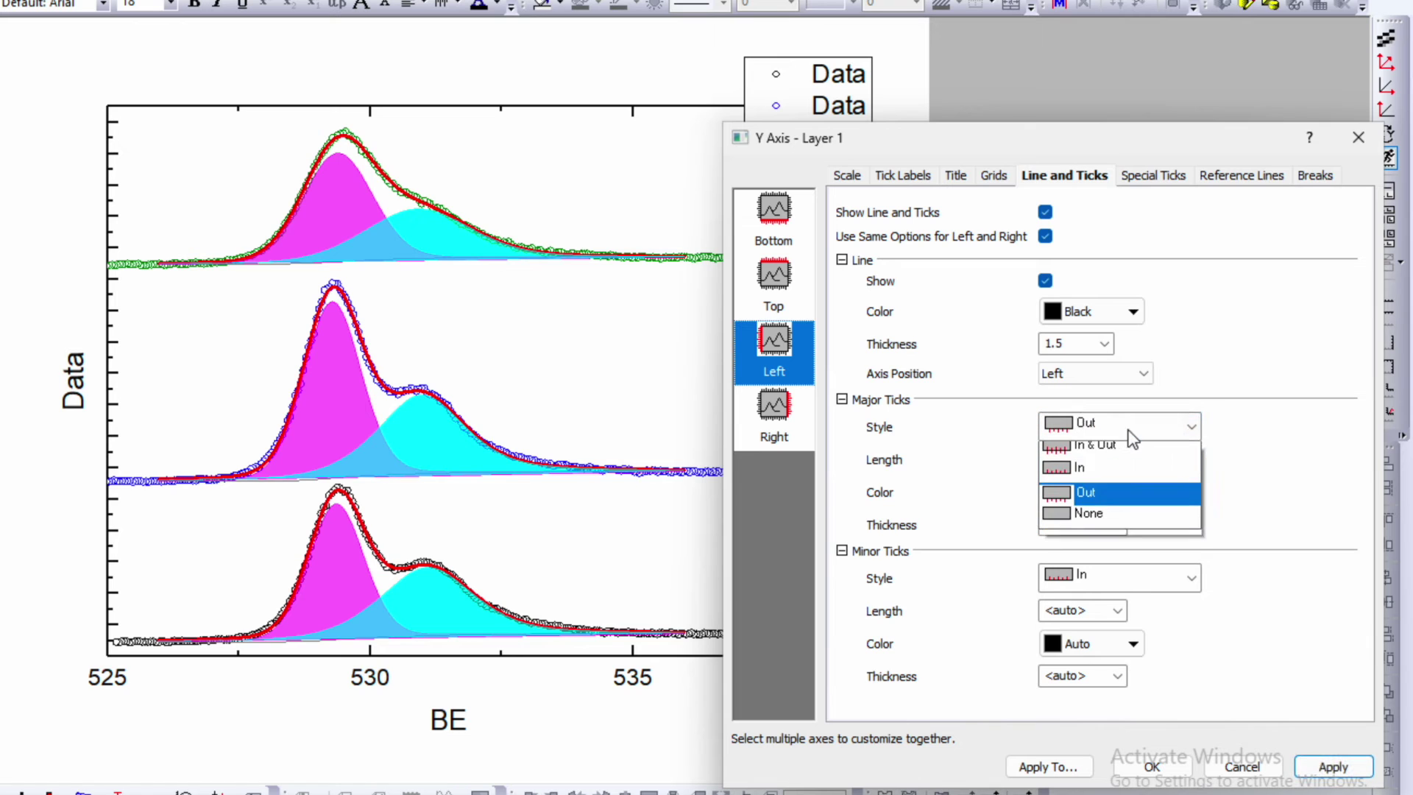
{"action": "left_click", "coordinate": [1122, 515]}
{"action": "left_click", "coordinate": [1142, 583]}
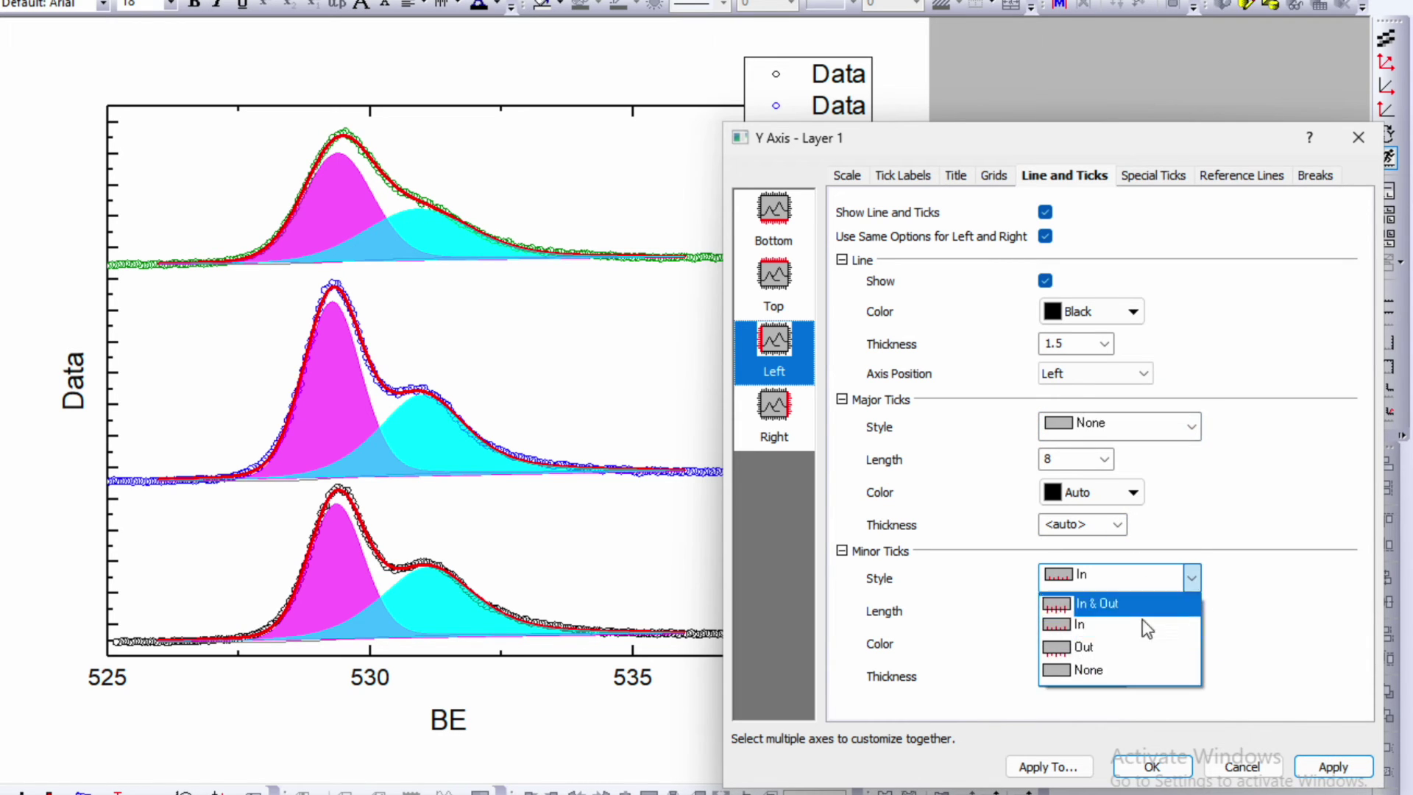
{"action": "left_click", "coordinate": [1137, 668]}
{"action": "left_click", "coordinate": [1332, 766]}
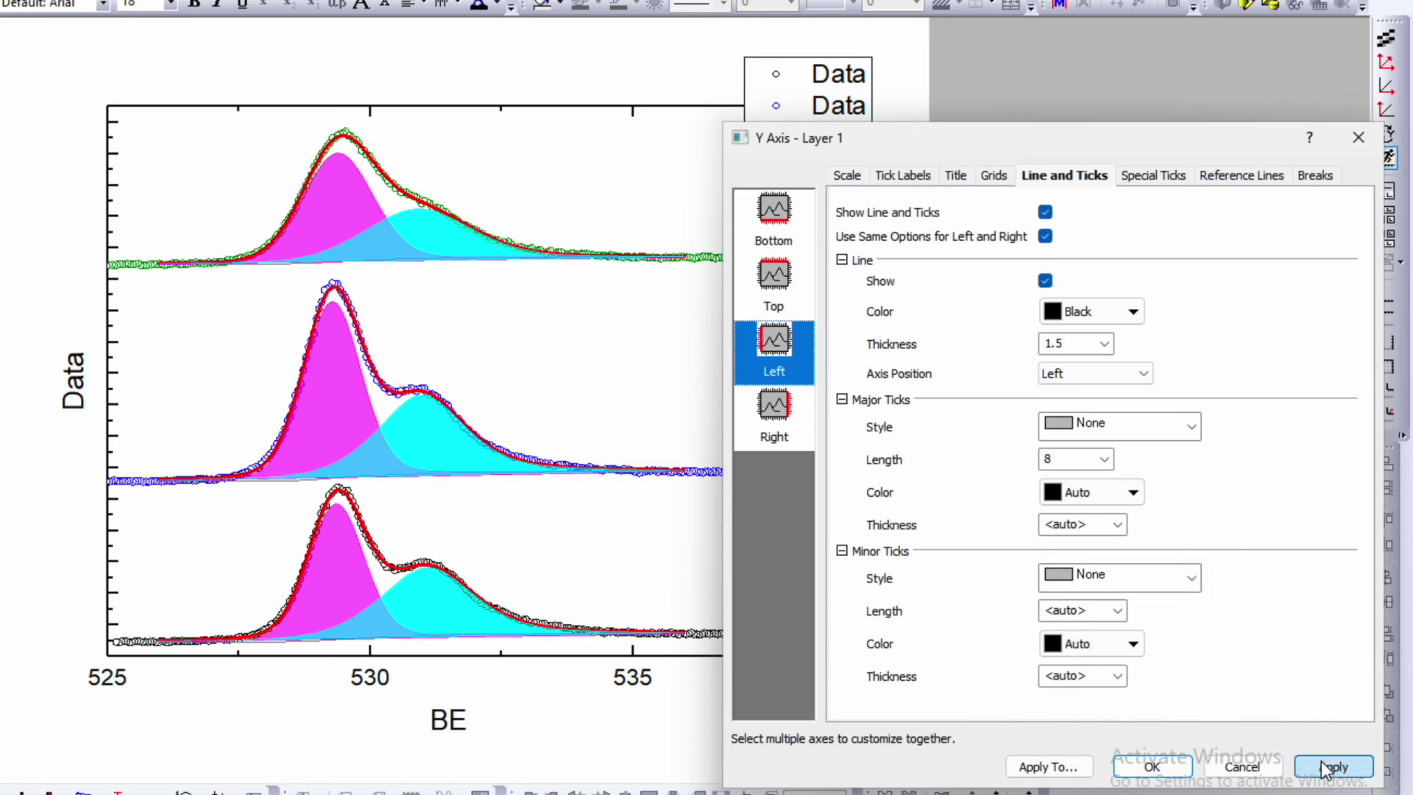
{"action": "left_click", "coordinate": [1161, 766]}
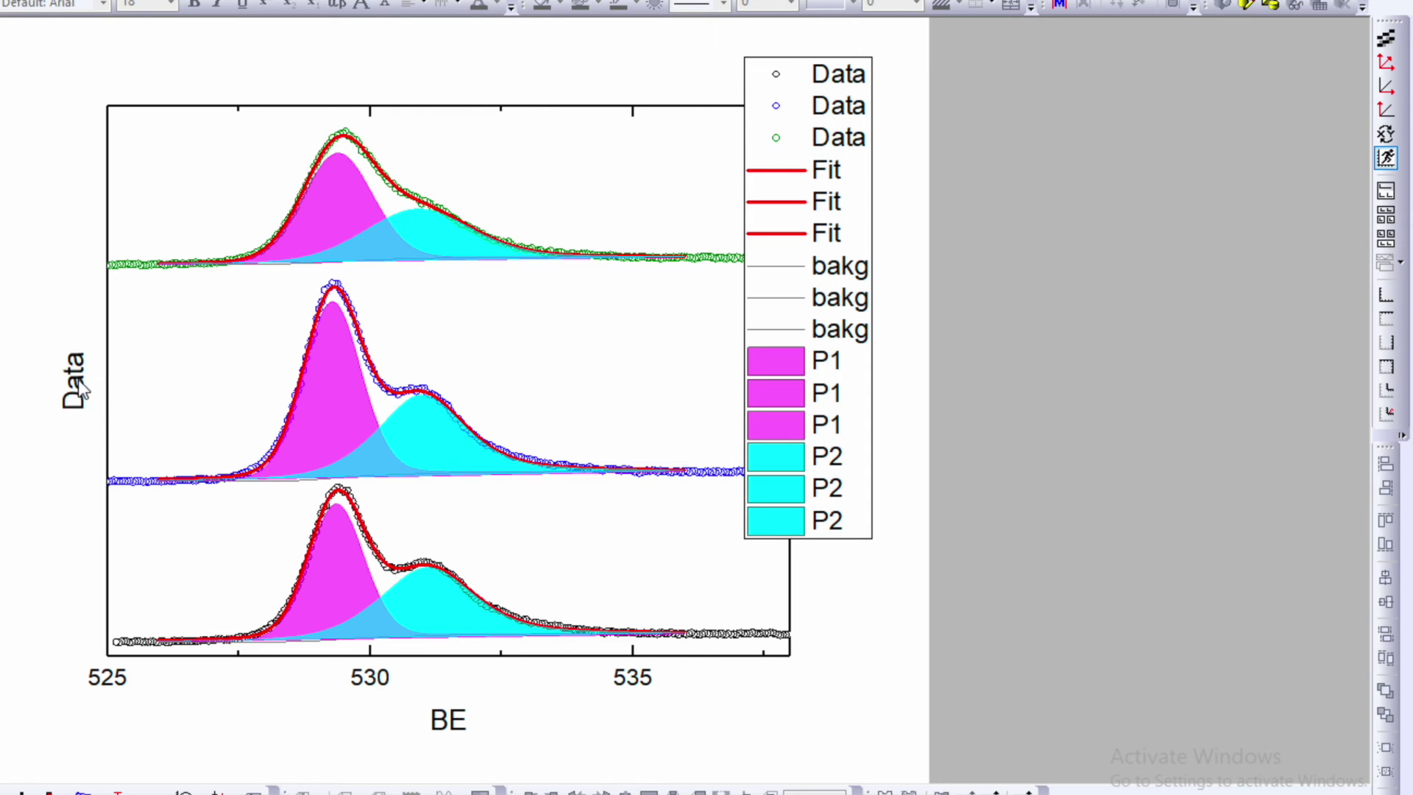
- Rename the Y axis title from 'Data' to 'Intensity (a. u.)'
{"action": "double_click", "coordinate": [81, 388]}
{"action": "left_click_drag", "start_coordinate": [35, 381], "coordinate": [117, 381]}
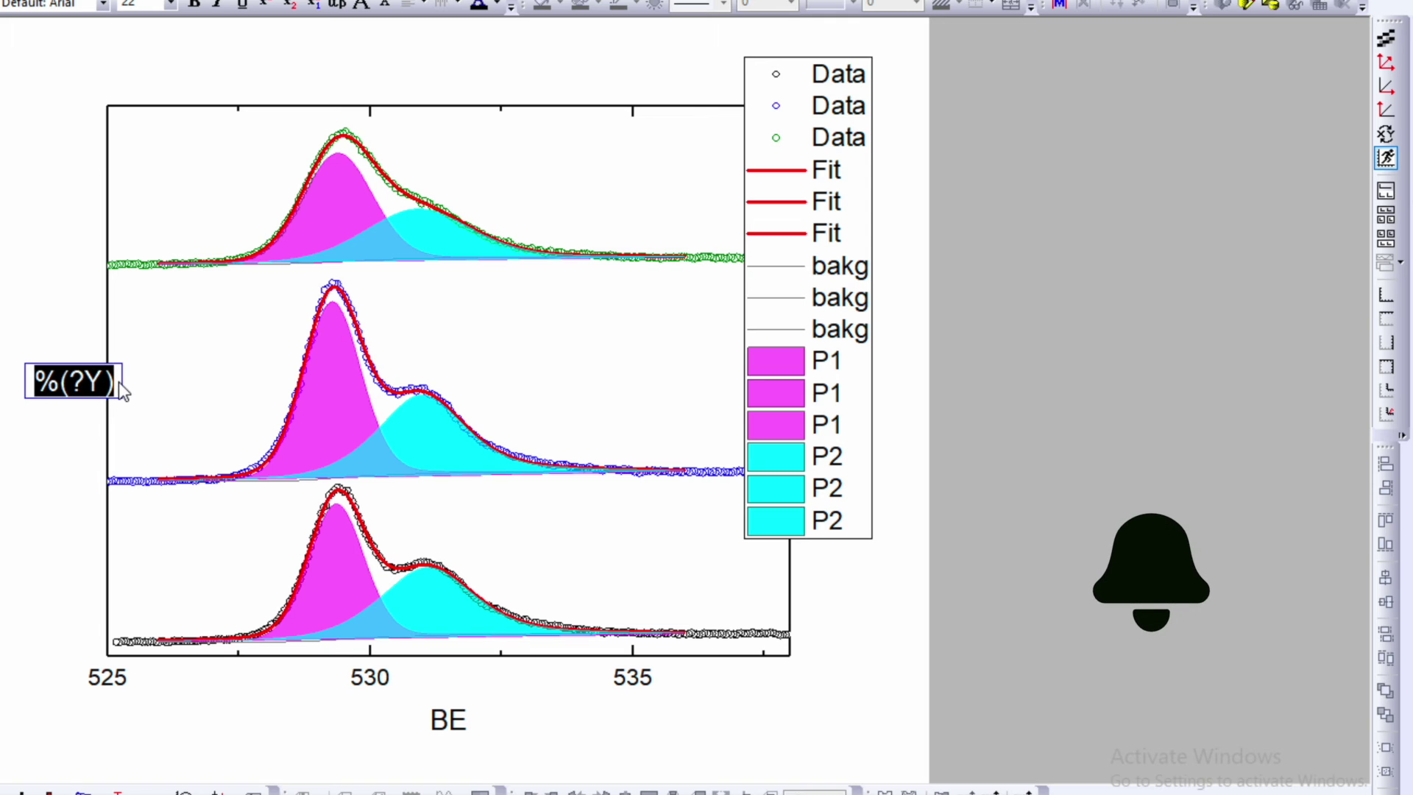
{"action": "type", "text": "Inte"}
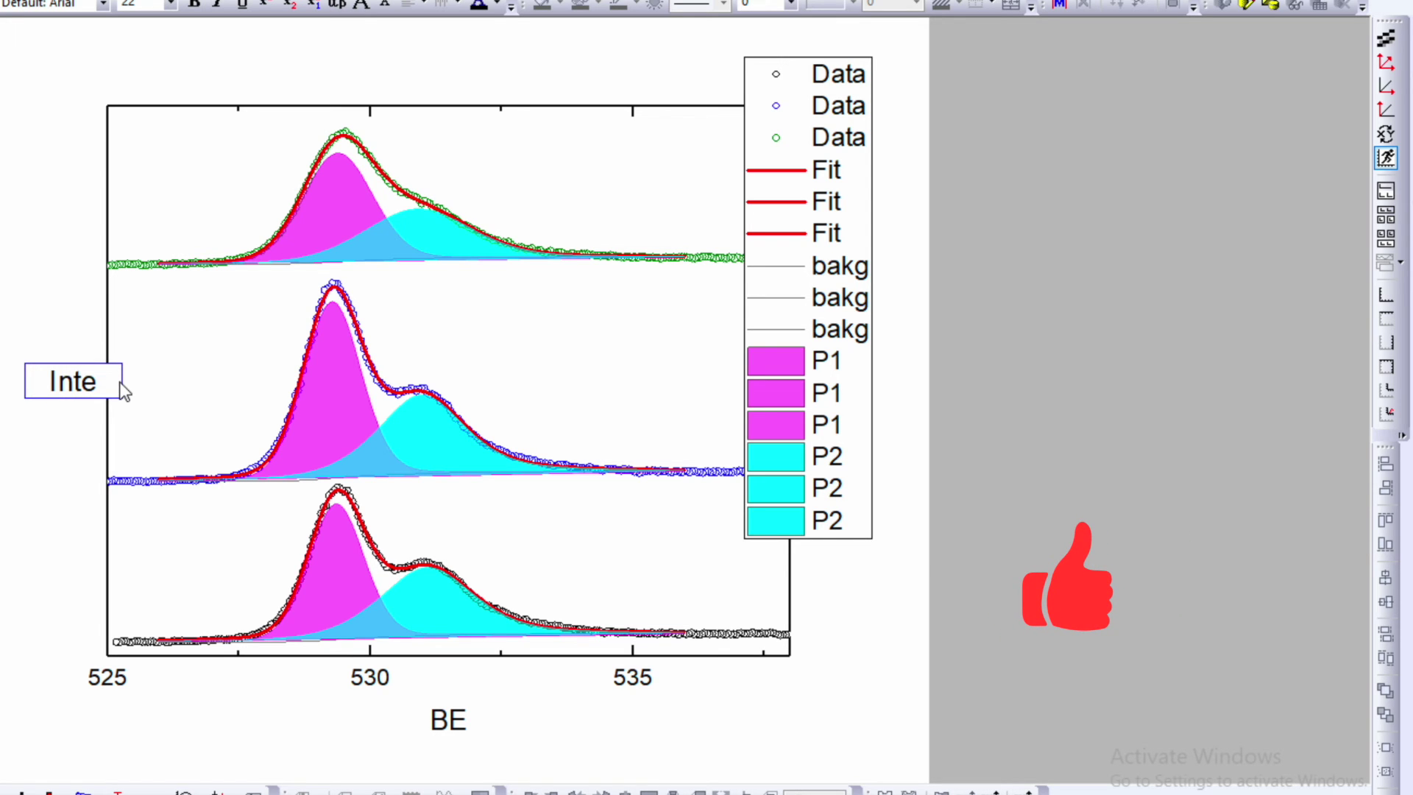
{"action": "type", "text": "nsity"}
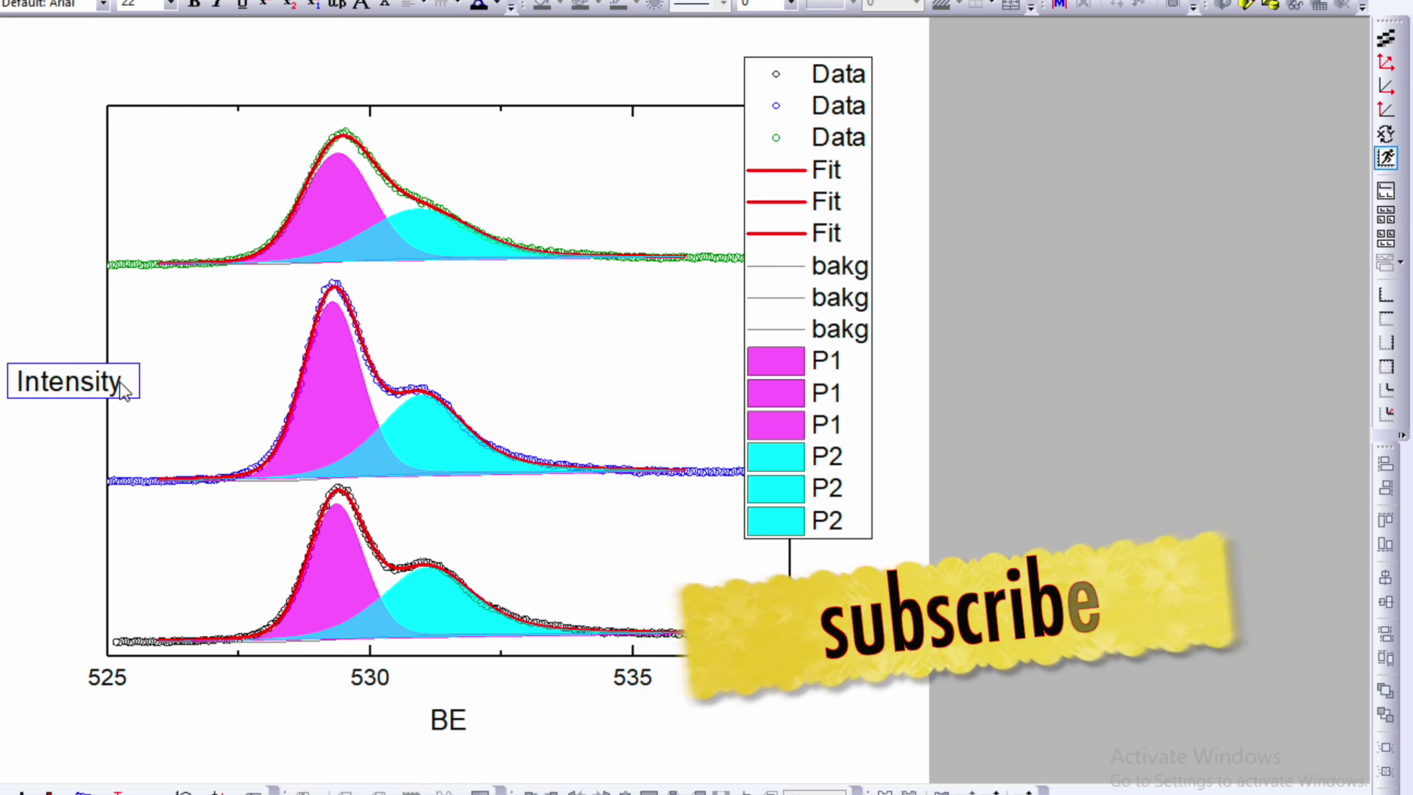
{"action": "type", "text": " ()a"}
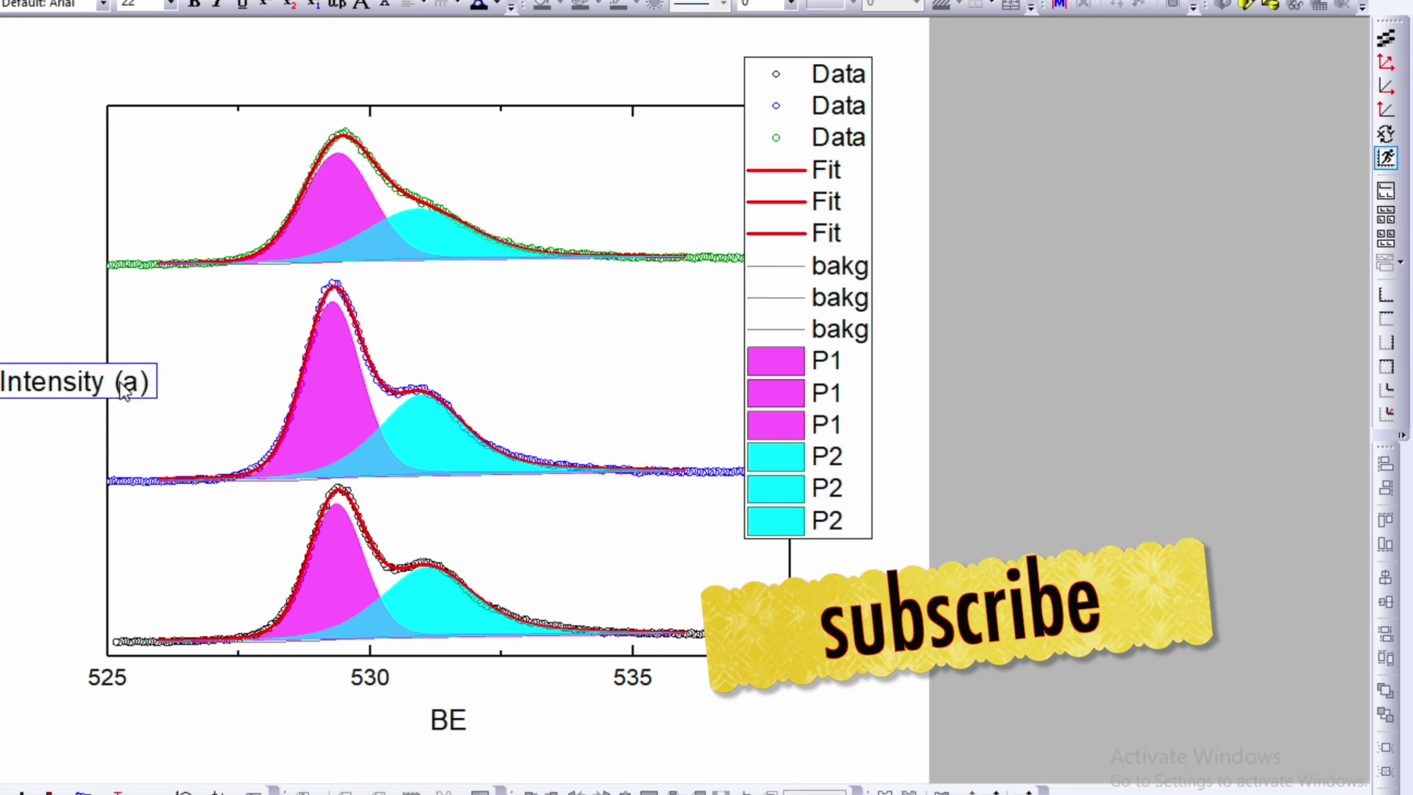
{"action": "type", "text": ".u."}
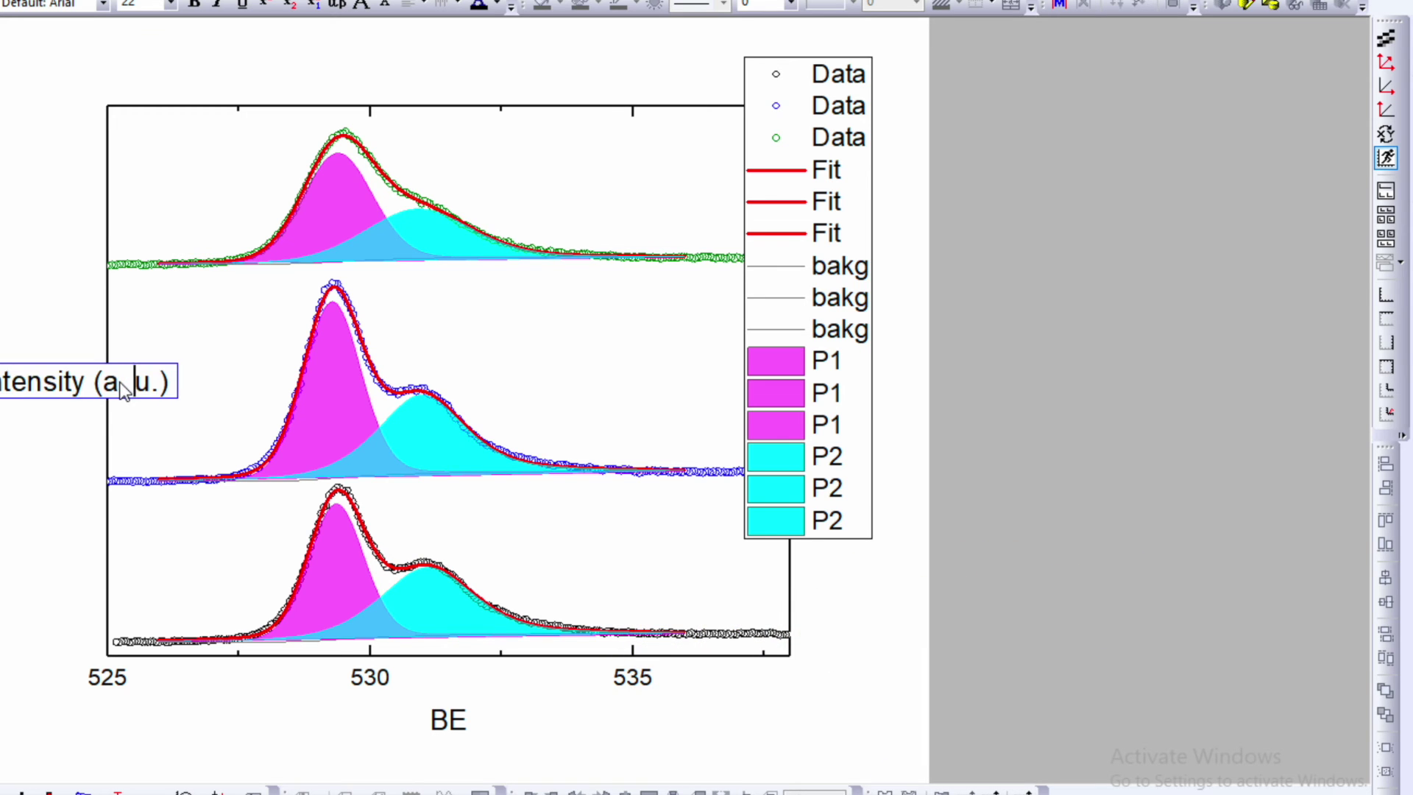
{"action": "type", "text": "."}
{"action": "left_click", "coordinate": [51, 467]}
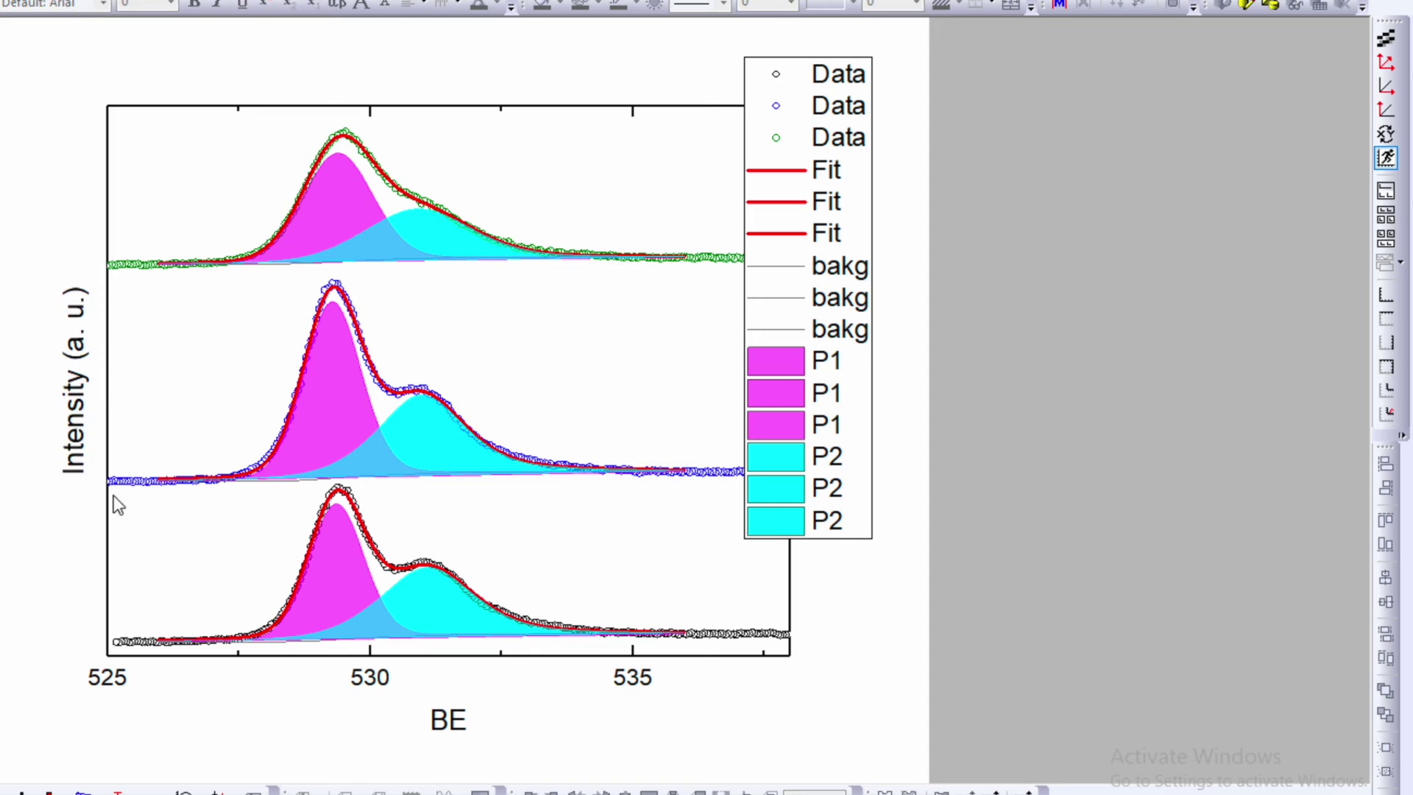
- Rename the X axis title from 'BE' to 'Binding Energy (eV)'
{"action": "double_click", "coordinate": [457, 727]}
{"action": "left_click_drag", "start_coordinate": [407, 725], "coordinate": [491, 724]}
{"action": "type", "text": "Bin"}
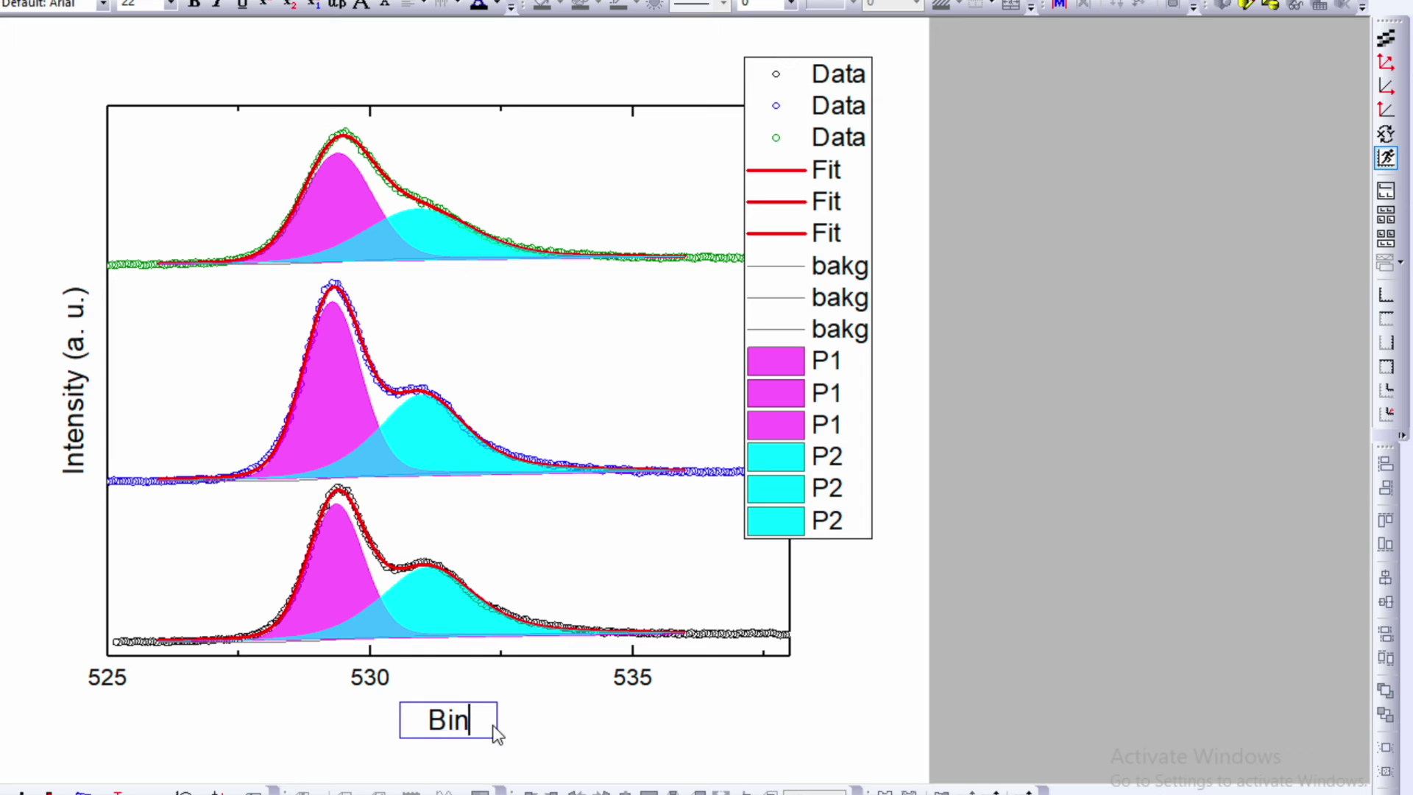
{"action": "type", "text": "ding "}
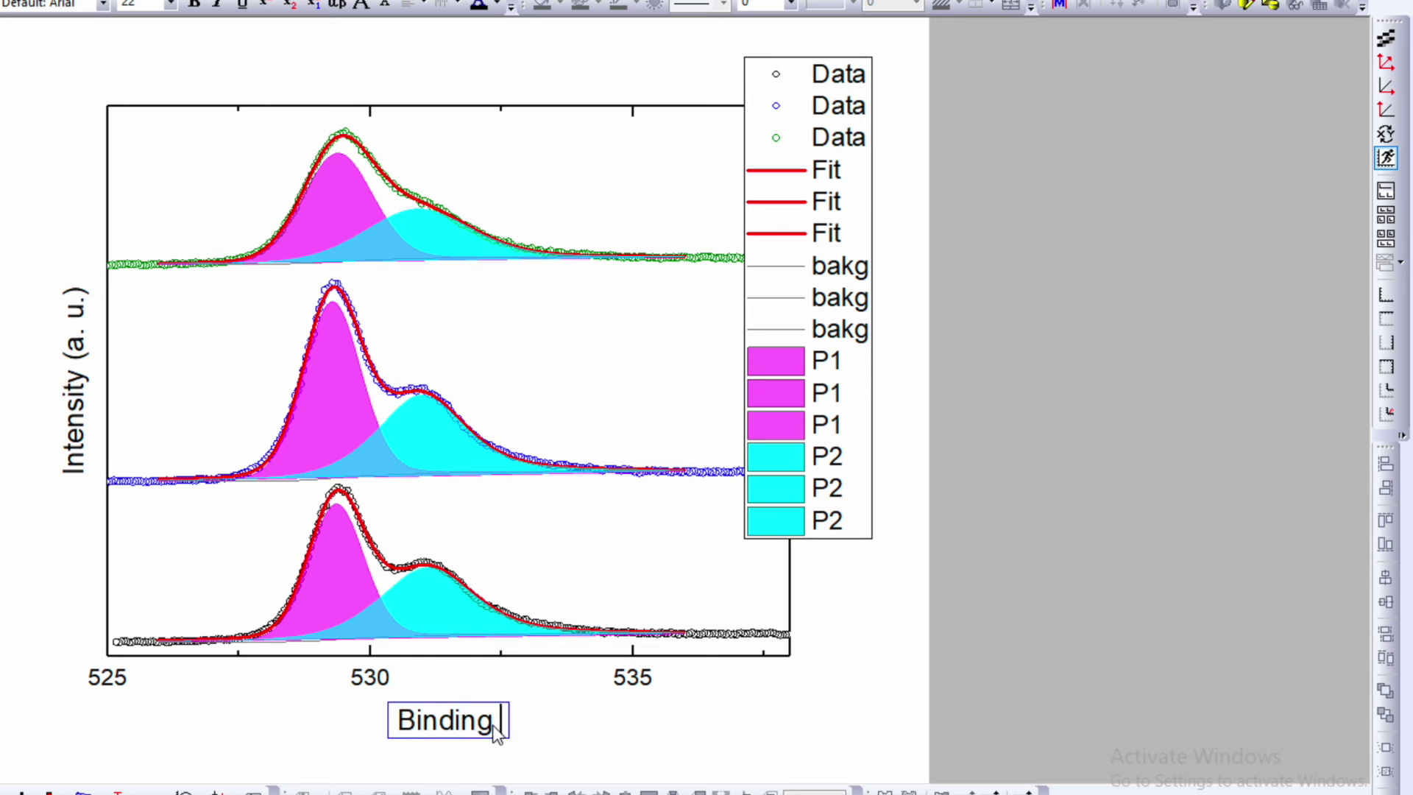
{"action": "type", "text": "Ene"}
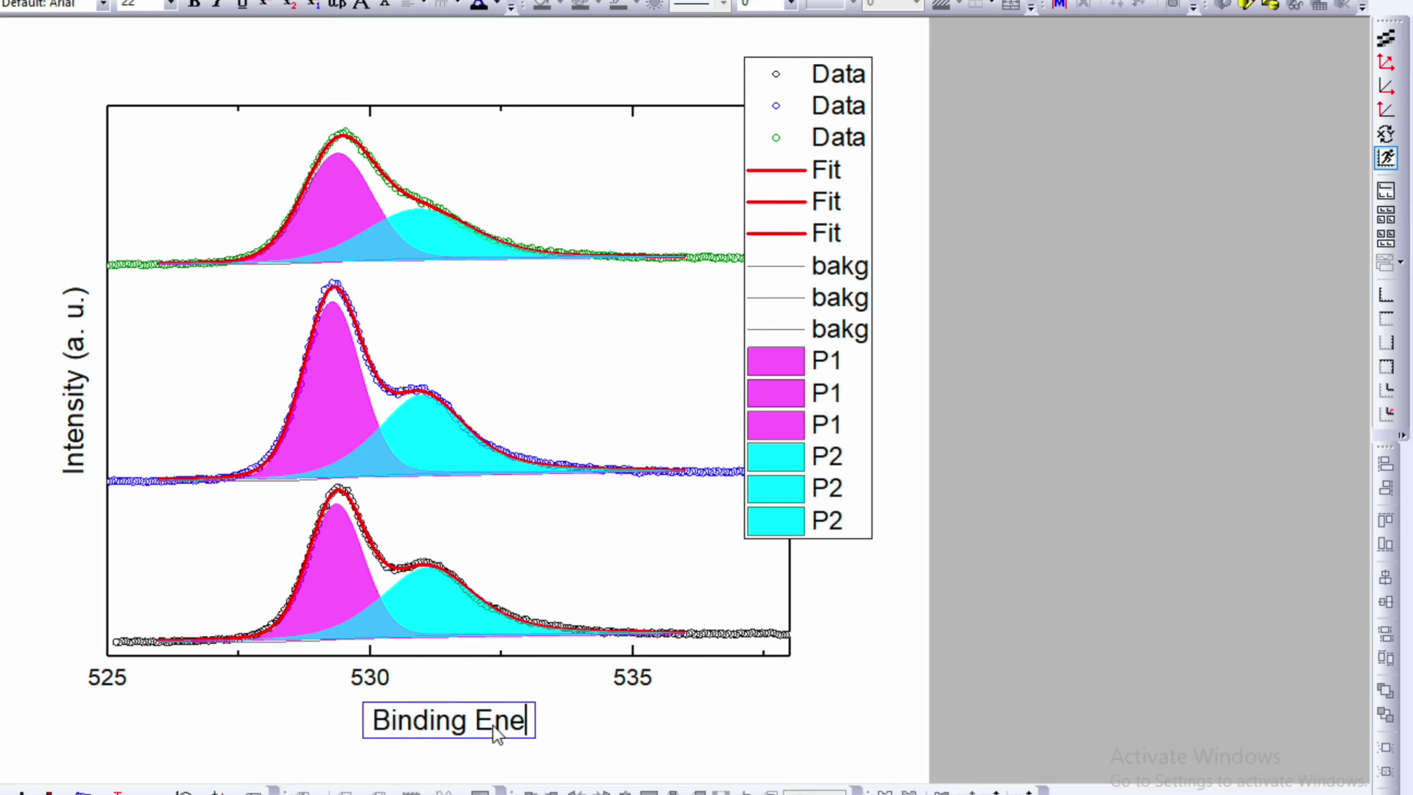
{"action": "type", "text": "rgy "}
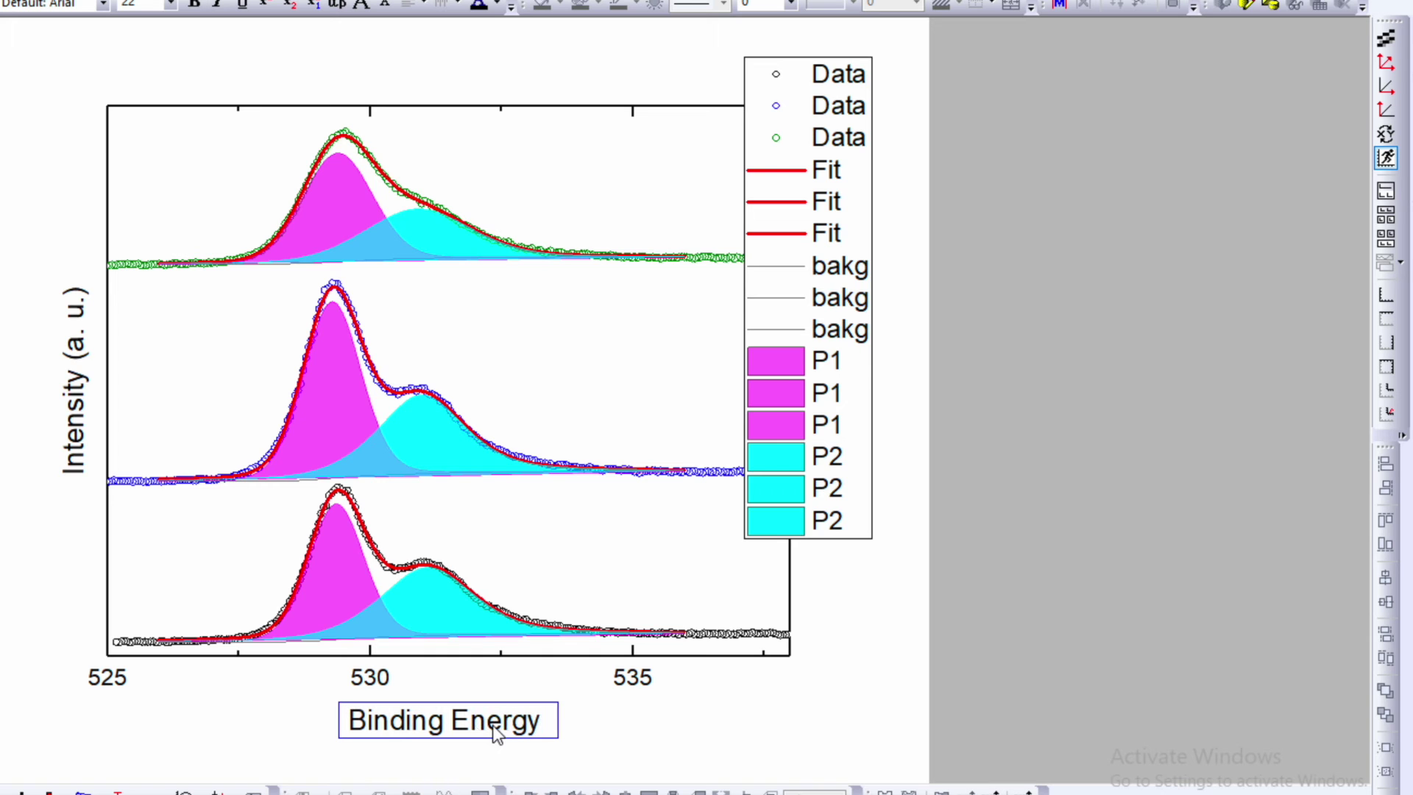
{"action": "type", "text": "(eV)"}
{"action": "key", "text": "Left"}
{"action": "type", "text": "eV"}
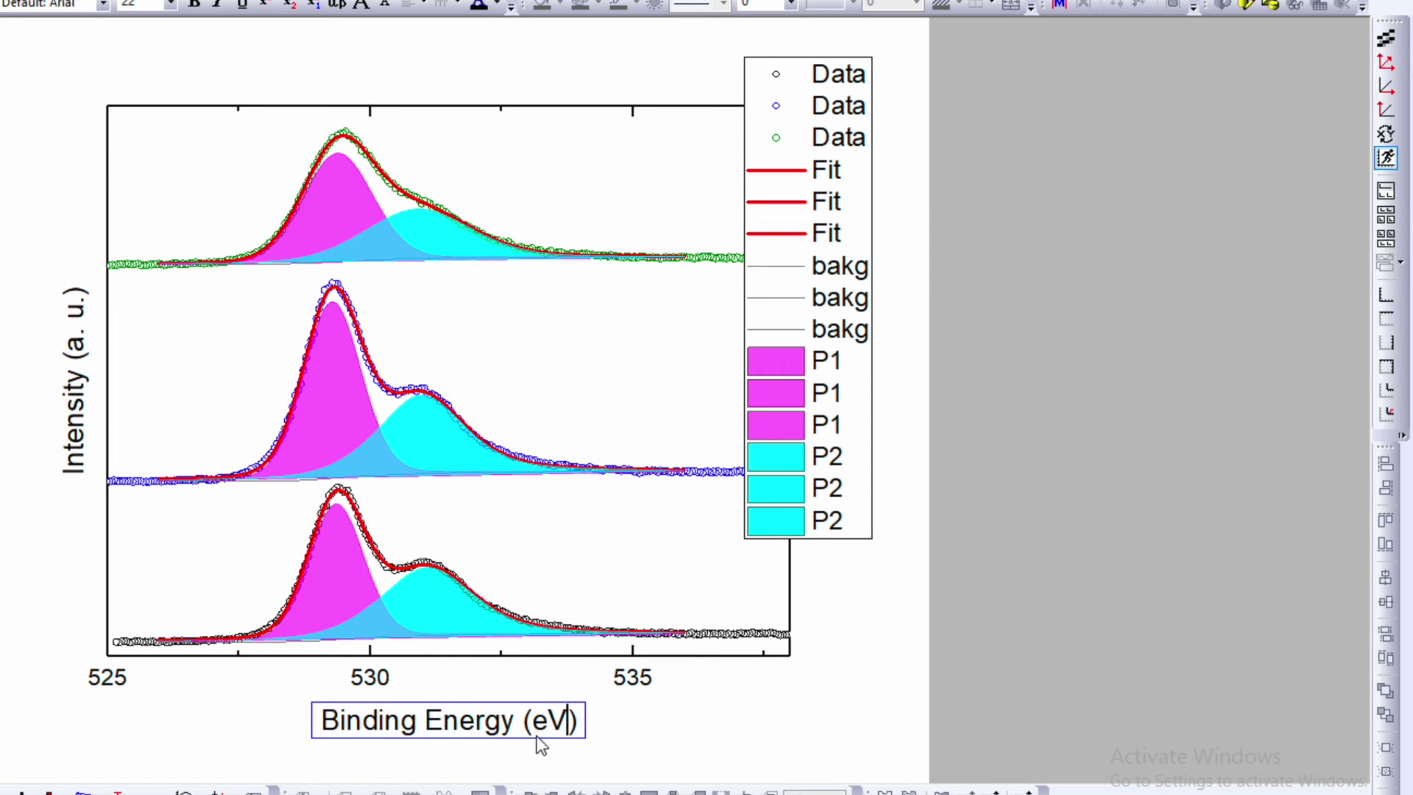
{"action": "left_click", "coordinate": [662, 743]}
- Enlarge the Intensity (a. u.) and Binding Energy (eV) axis titles, settling Intensity at 28 pt
{"action": "left_click", "coordinate": [74, 383]}
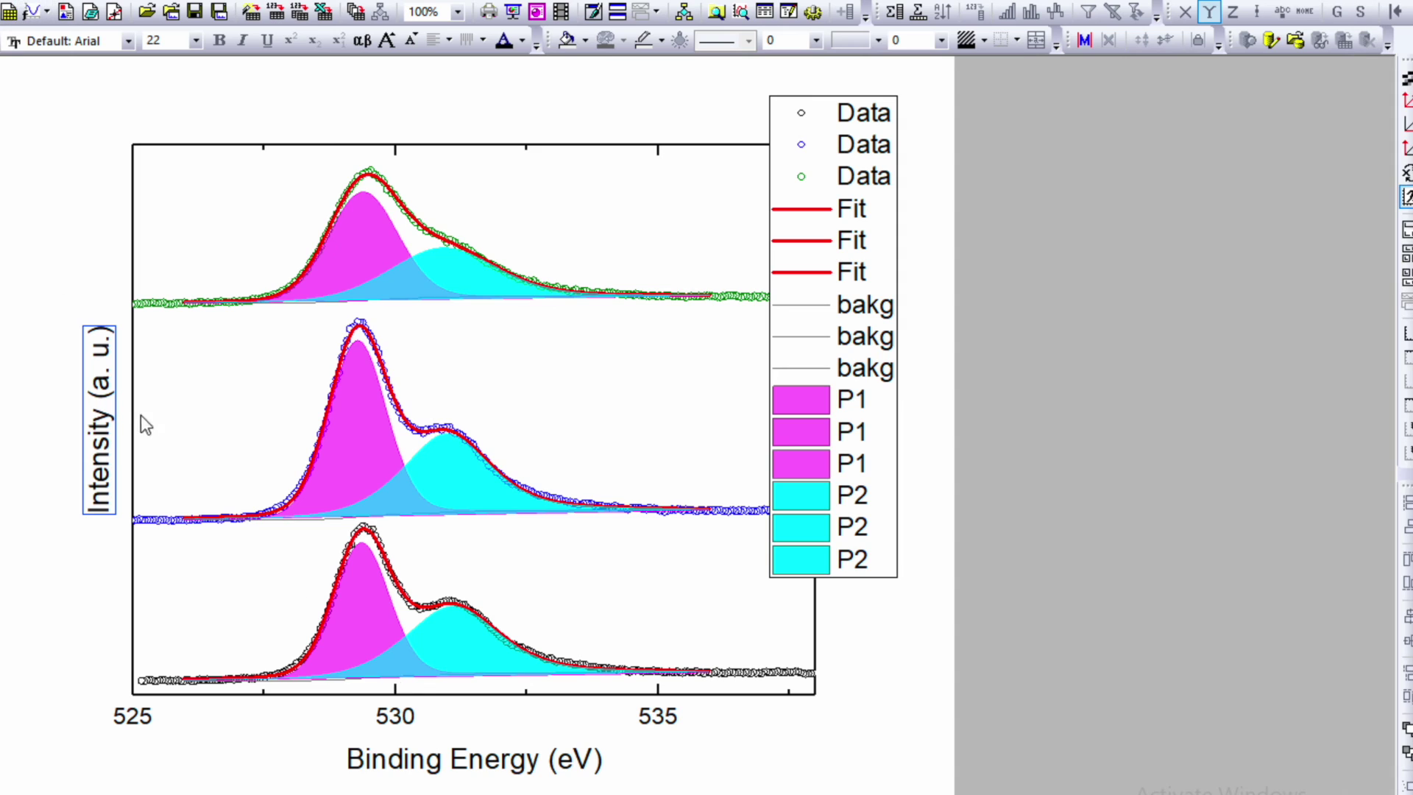
{"action": "left_click", "coordinate": [196, 40]}
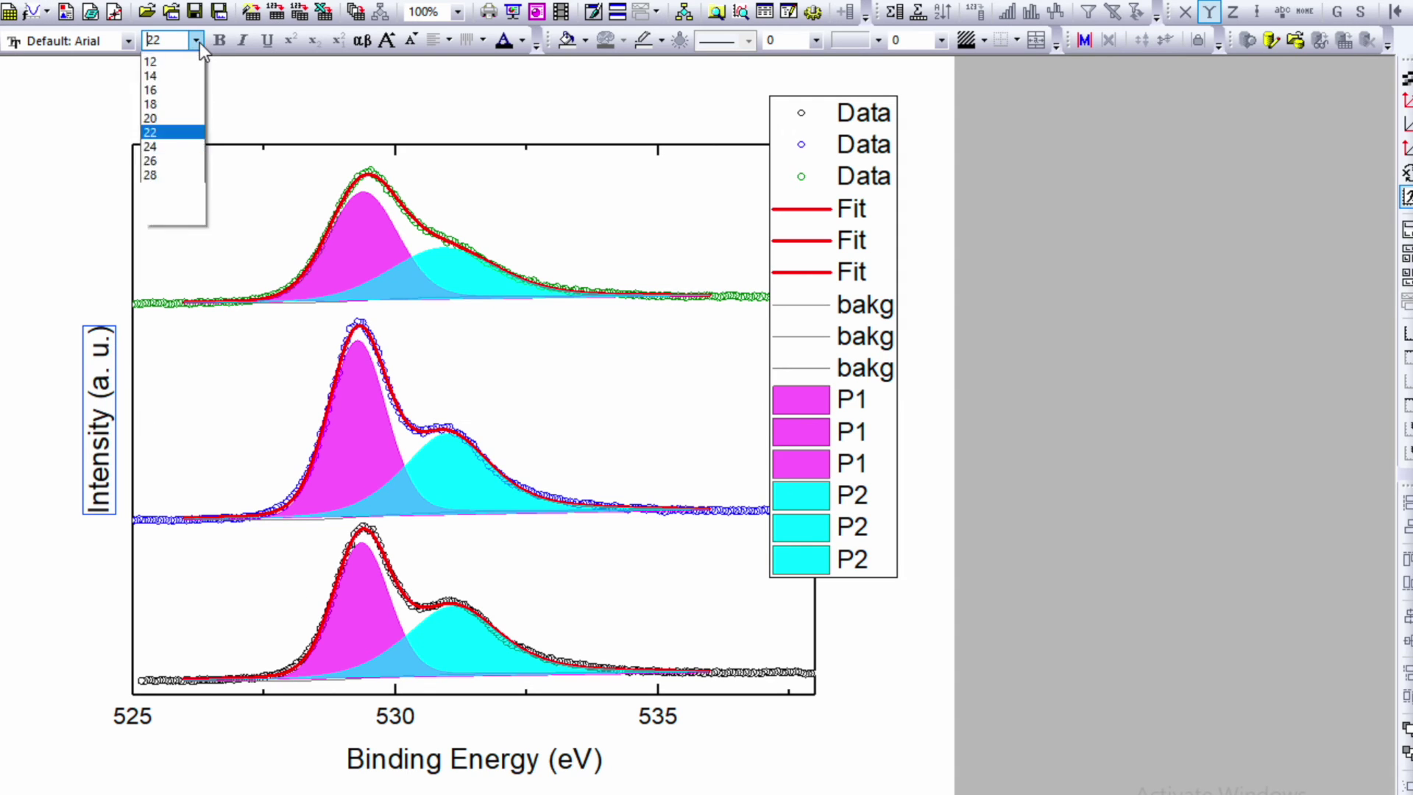
{"action": "left_click", "coordinate": [177, 244]}
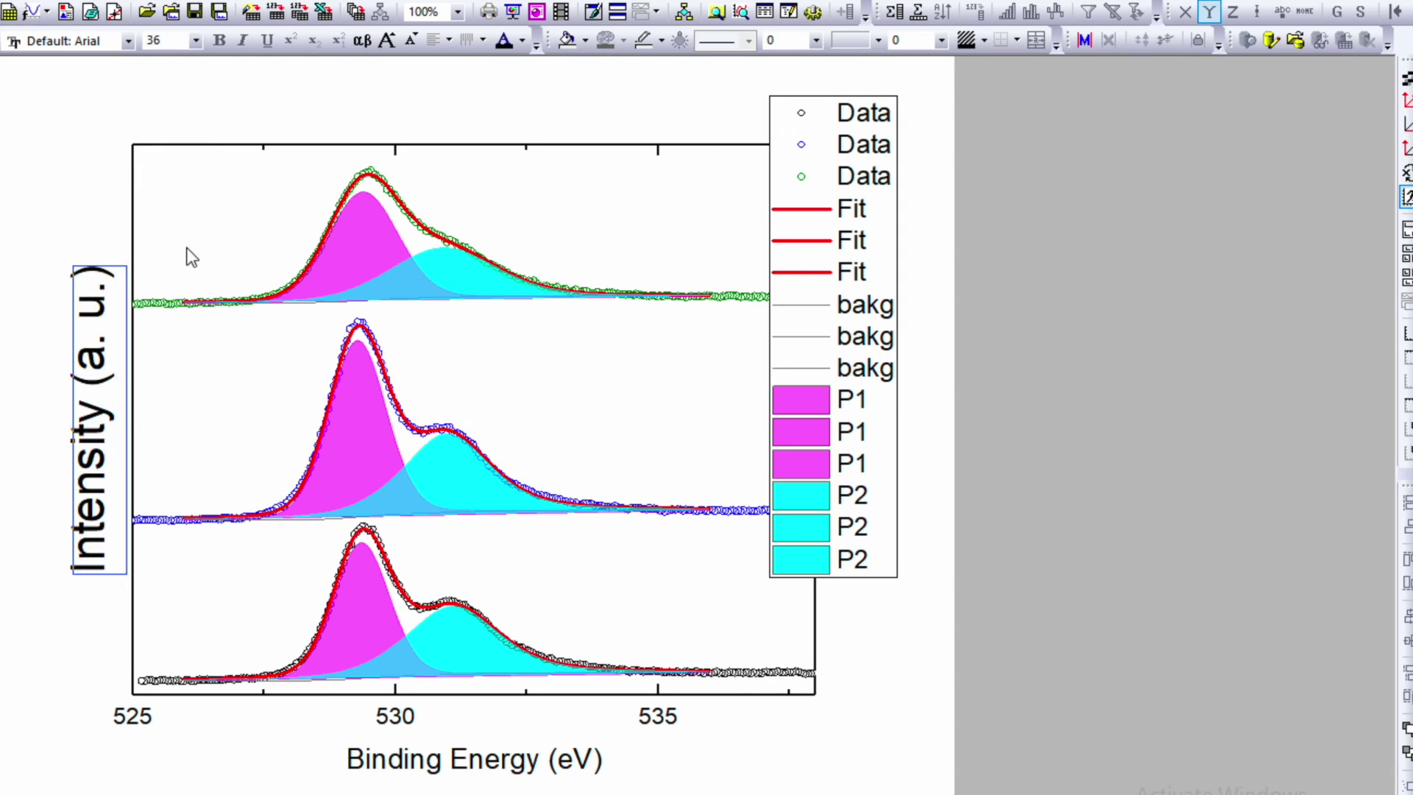
{"action": "left_click", "coordinate": [462, 761]}
{"action": "left_click", "coordinate": [194, 43]}
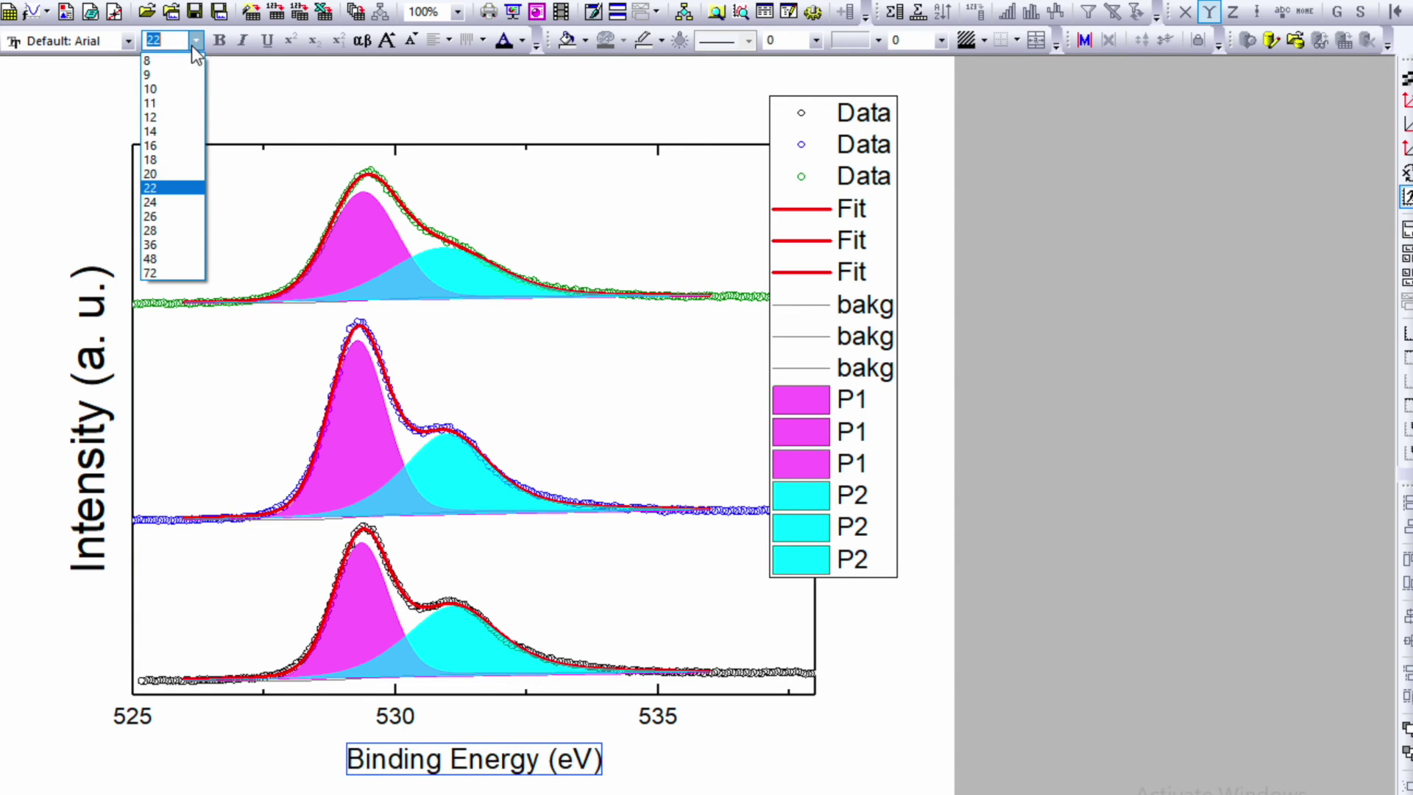
{"action": "left_click", "coordinate": [185, 245]}
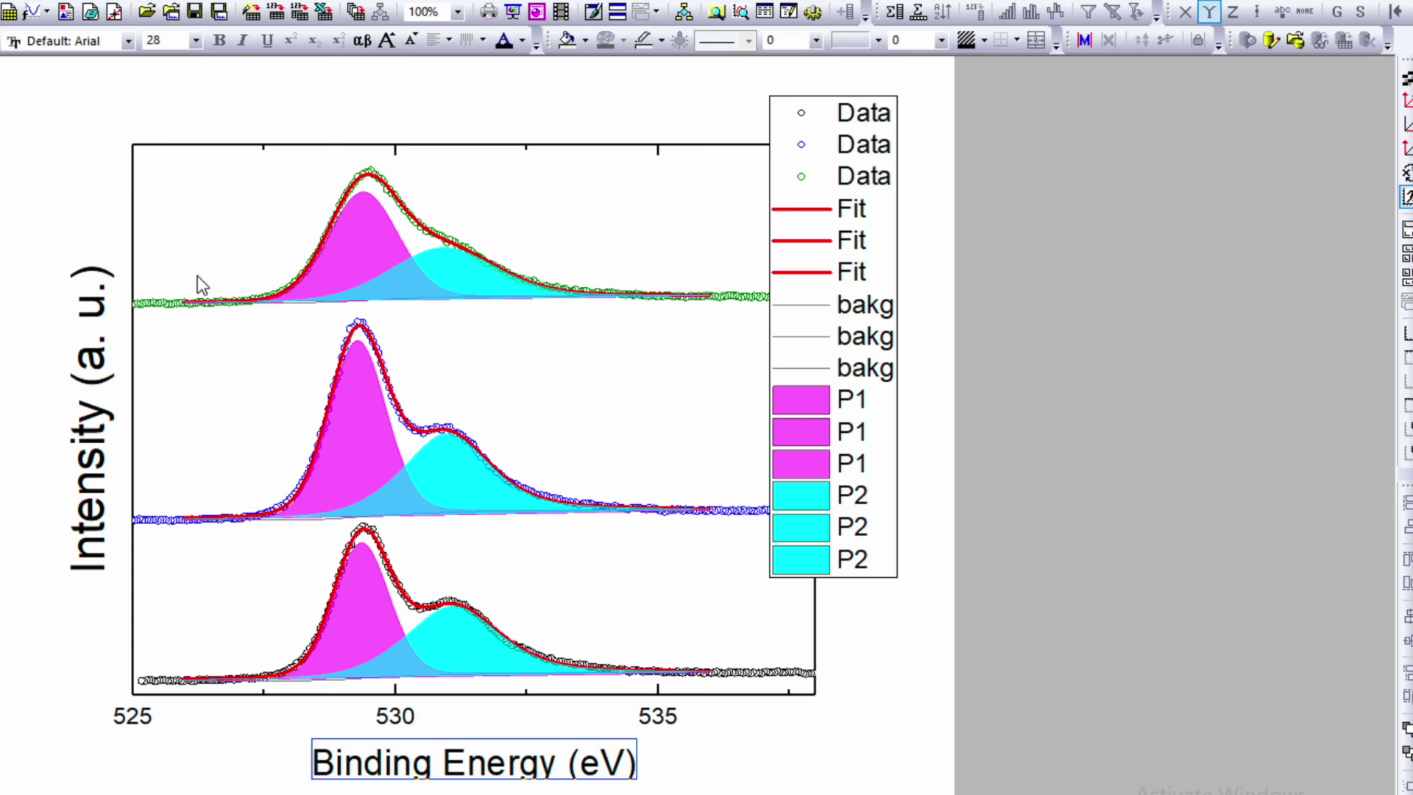
{"action": "left_click", "coordinate": [108, 359]}
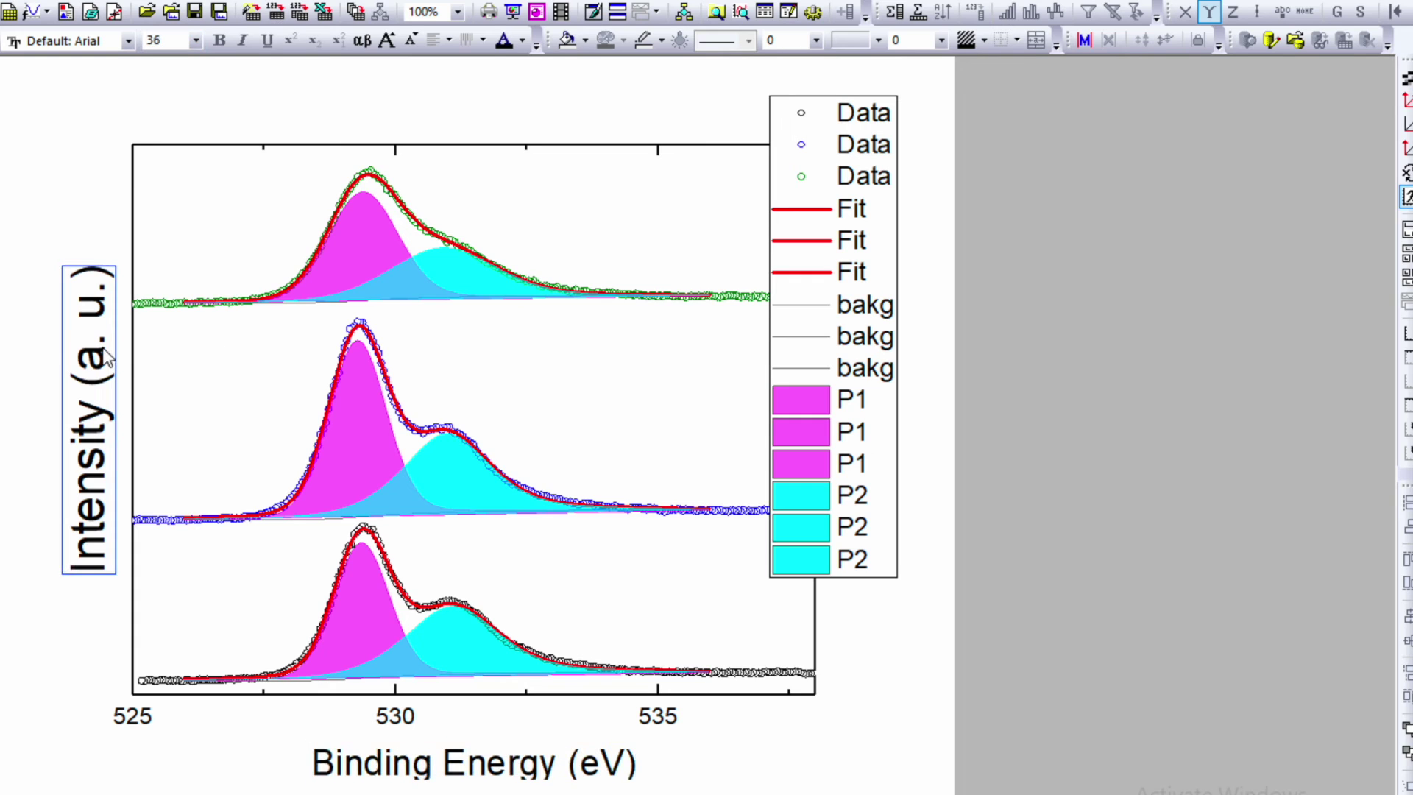
{"action": "left_click", "coordinate": [196, 41]}
{"action": "left_click", "coordinate": [190, 230]}
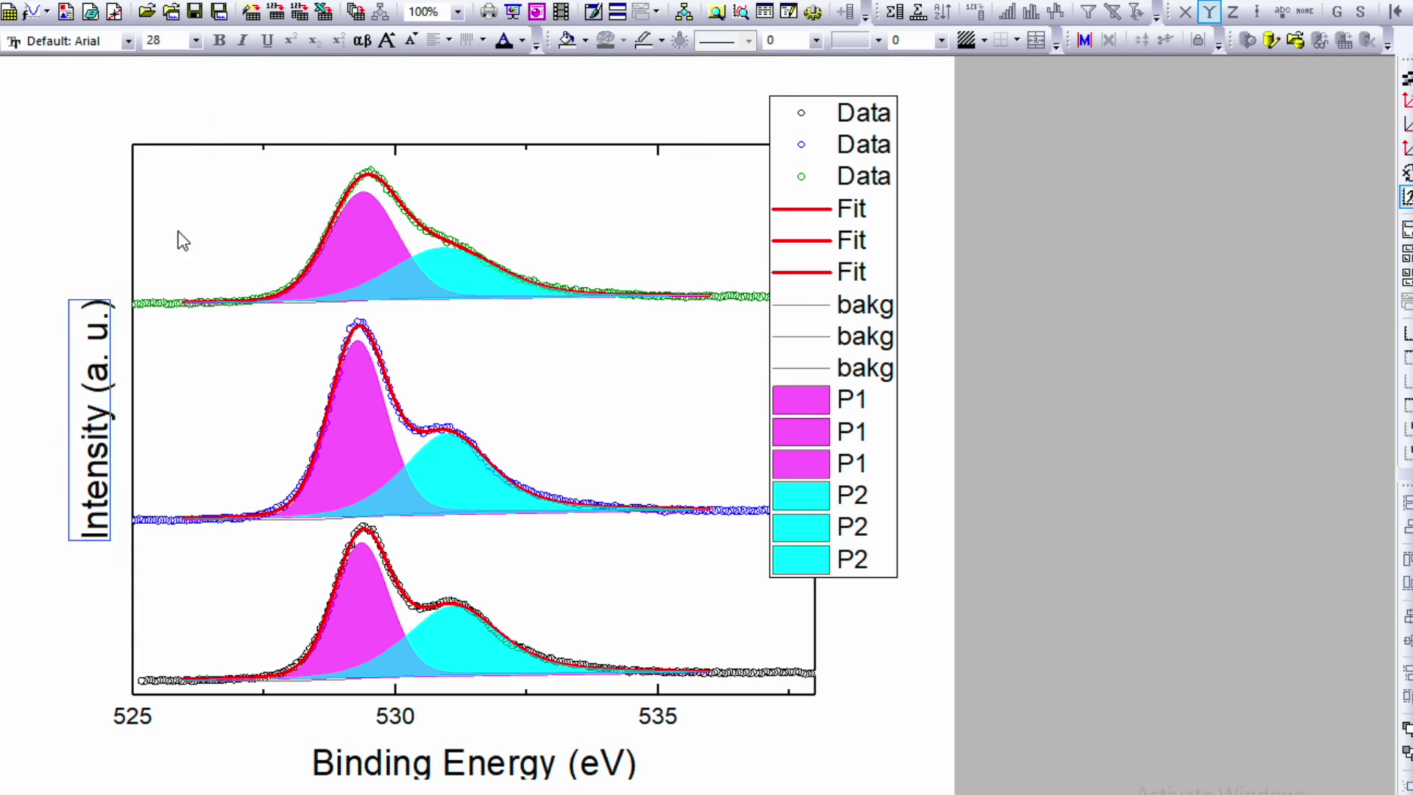
{"action": "left_click", "coordinate": [57, 197]}
- Set the x-axis tick numbers to 24 pt and open the X axis settings
{"action": "left_click", "coordinate": [133, 718]}
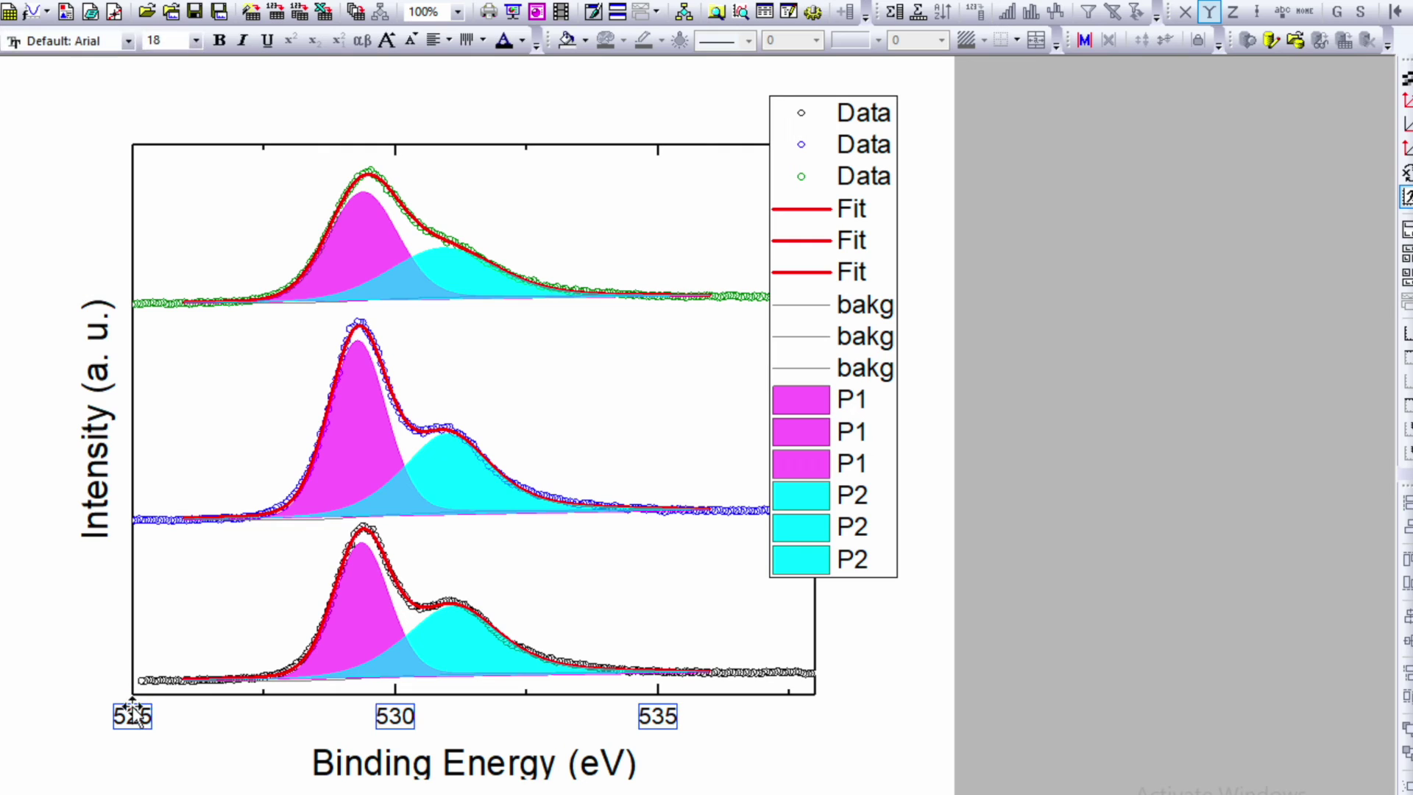
{"action": "left_click", "coordinate": [196, 42]}
{"action": "left_click", "coordinate": [188, 216]}
{"action": "left_click", "coordinate": [90, 142]}
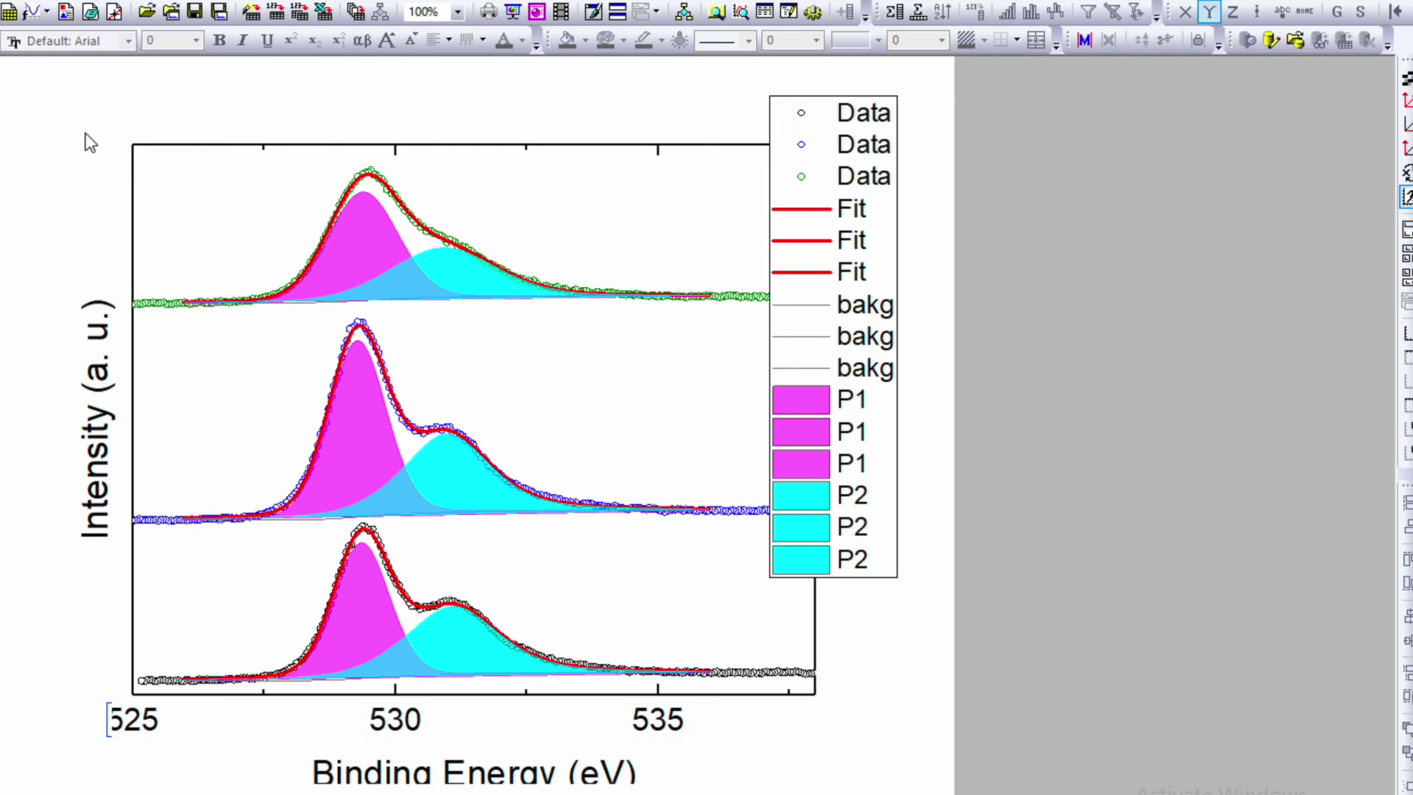
{"action": "double_click", "coordinate": [883, 206]}
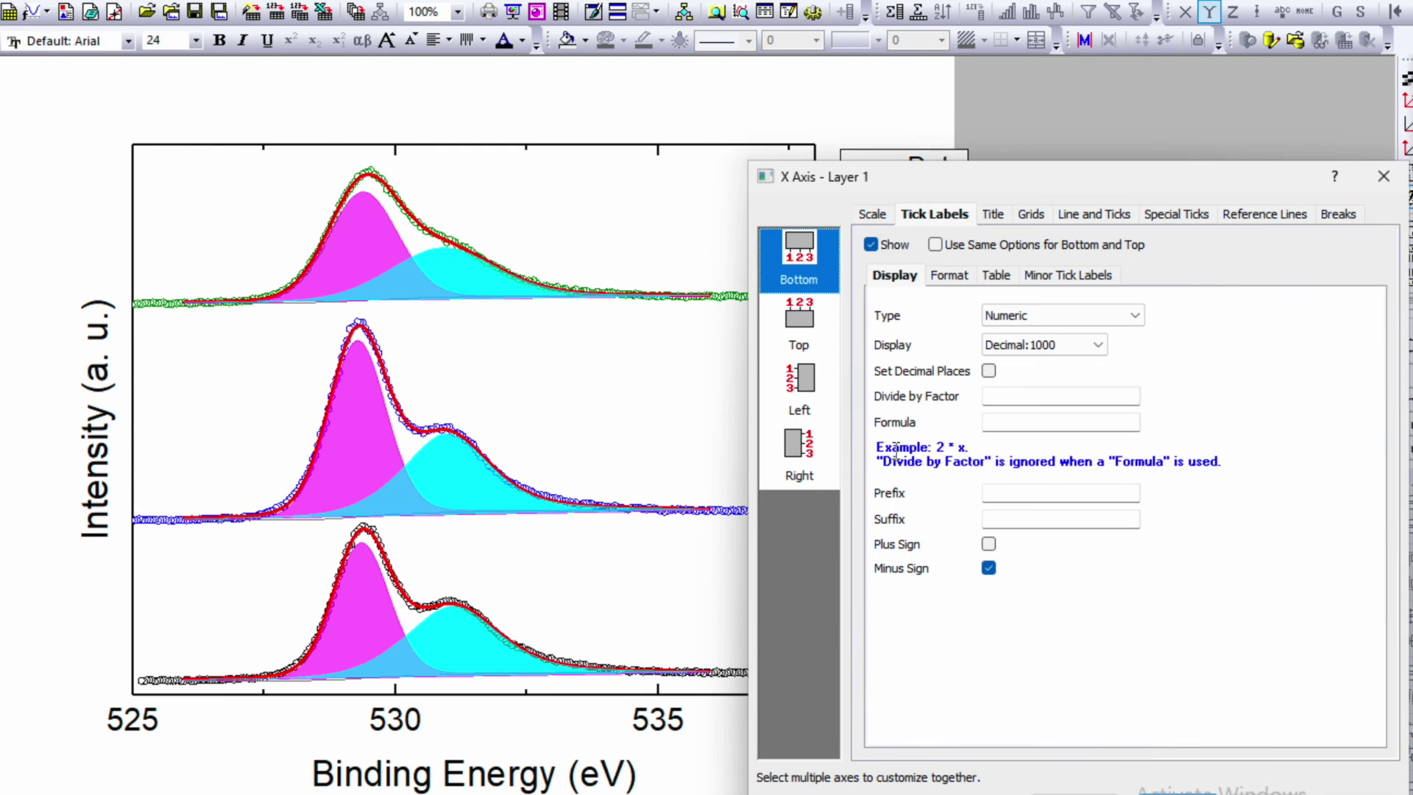
- Set the Binding Energy axis to end at 536 with major ticks every 3 eV
{"action": "left_click", "coordinate": [872, 214]}
{"action": "double_click", "coordinate": [1040, 279]}
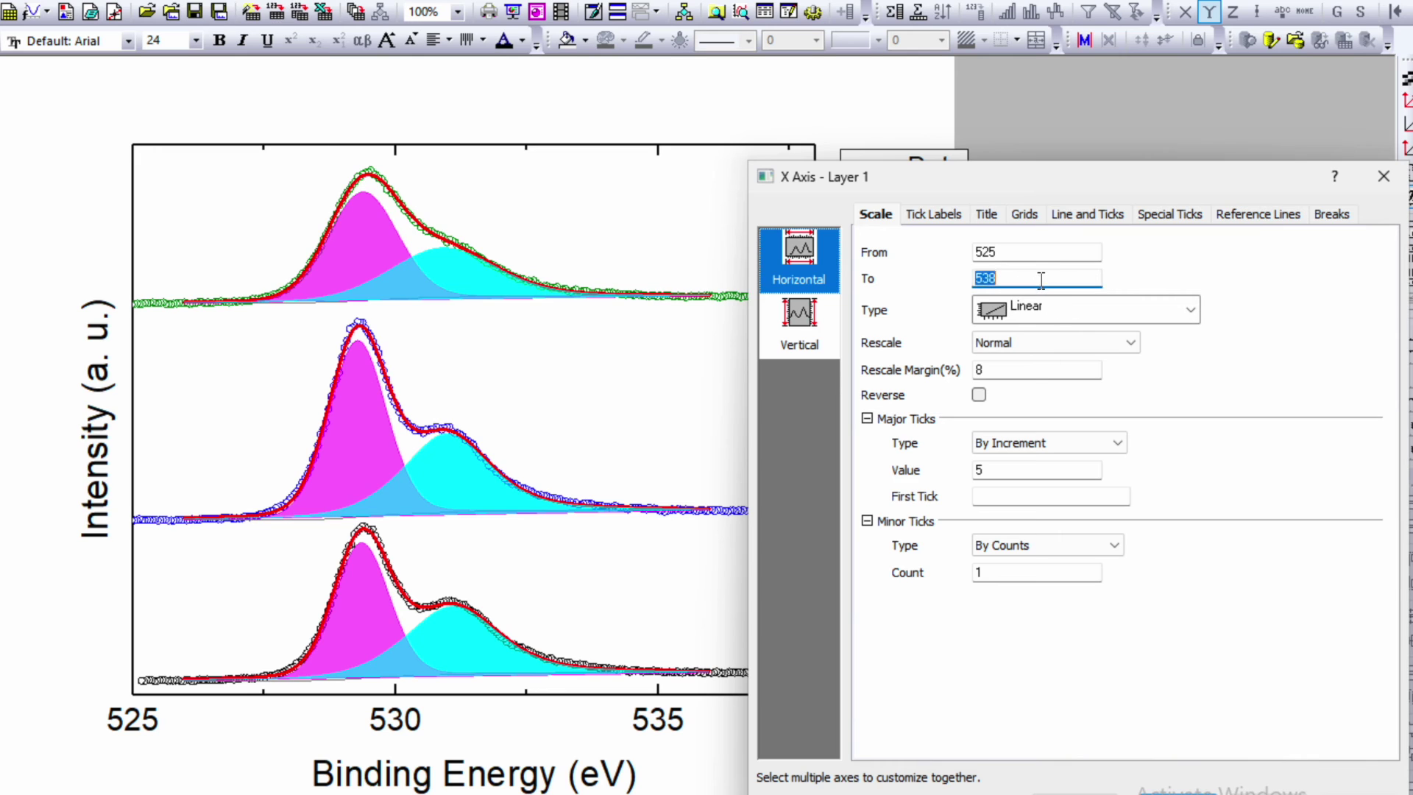
{"action": "left_click", "coordinate": [1041, 280]}
{"action": "type", "text": "6"}
{"action": "key", "text": "shift+Tab"}
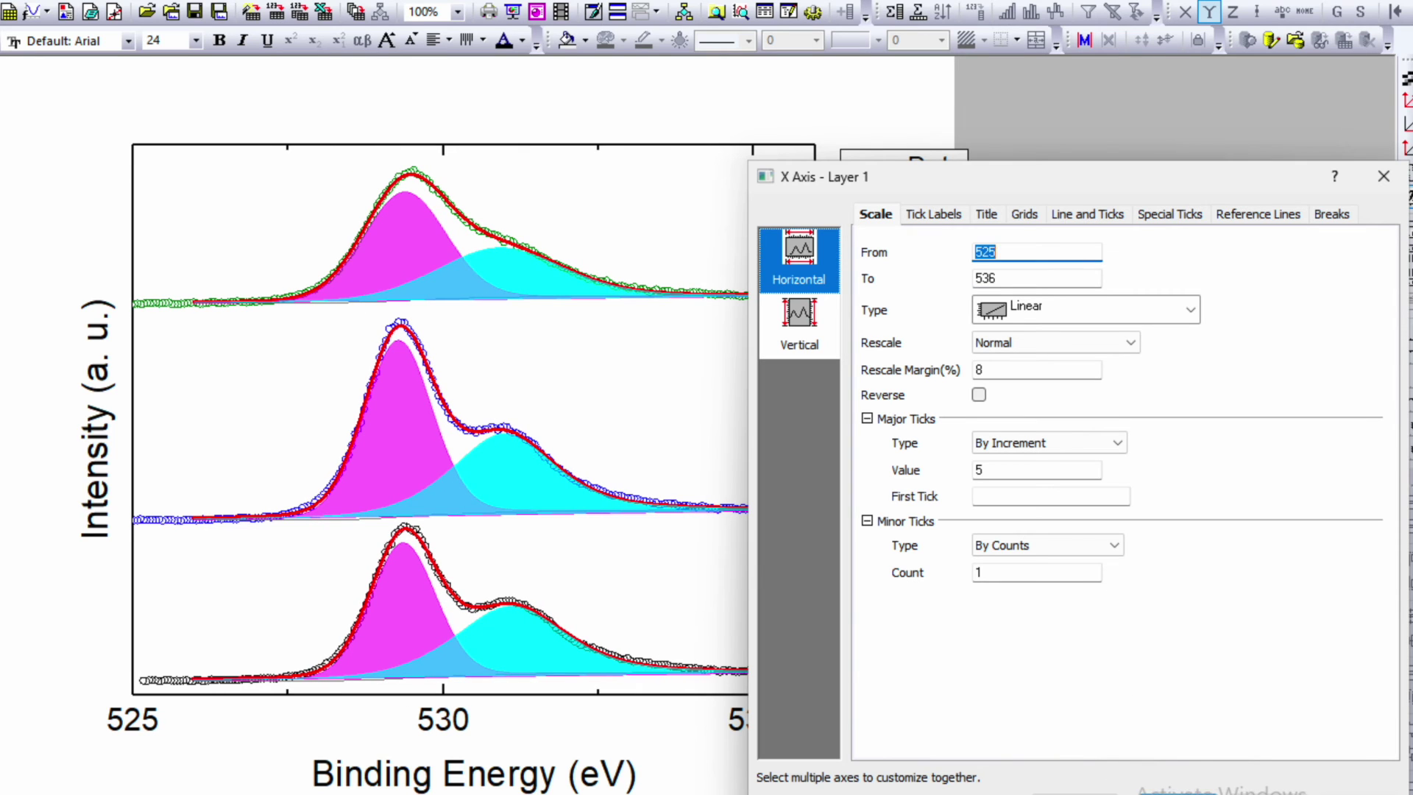
{"action": "double_click", "coordinate": [1016, 469]}
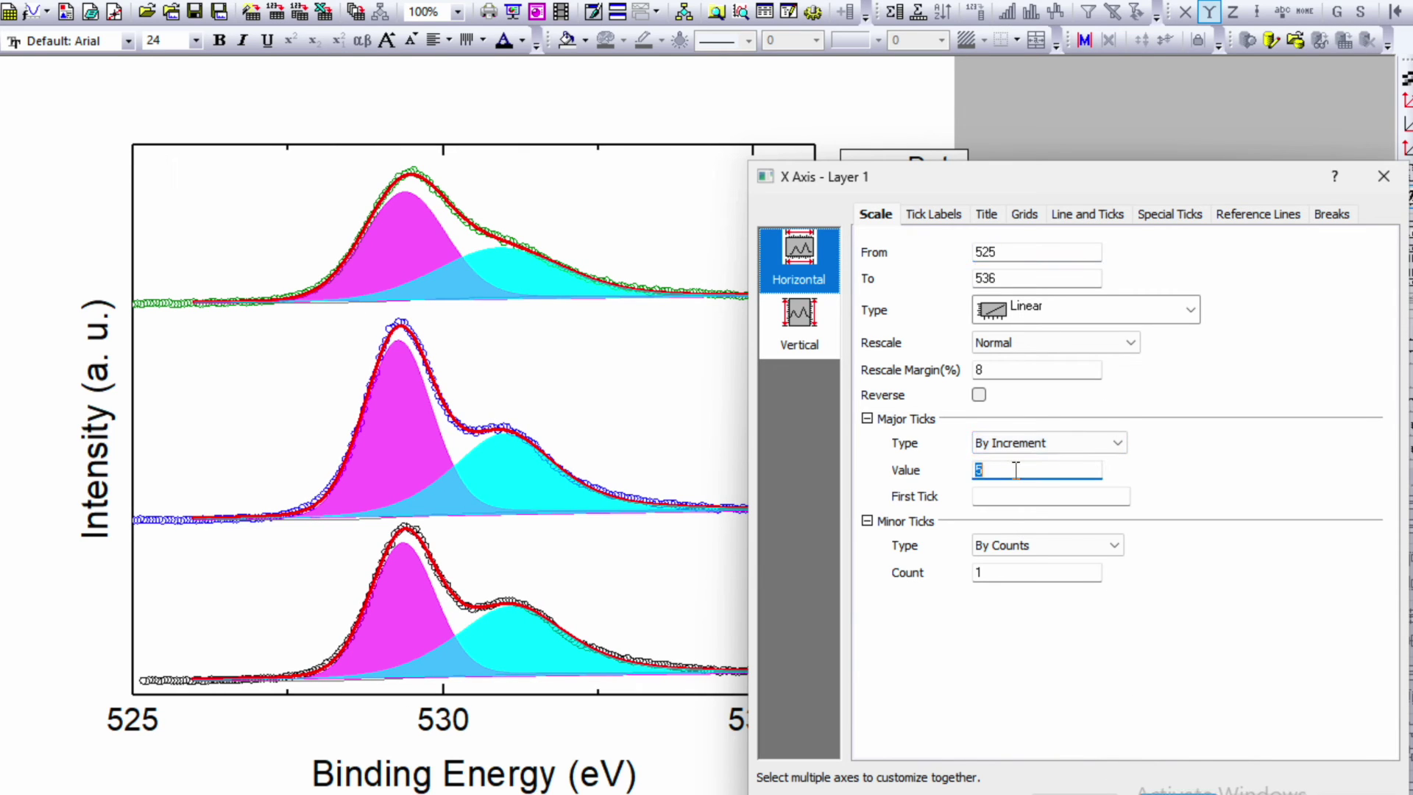
{"action": "type", "text": "3"}
{"action": "left_click", "coordinate": [1163, 793]}
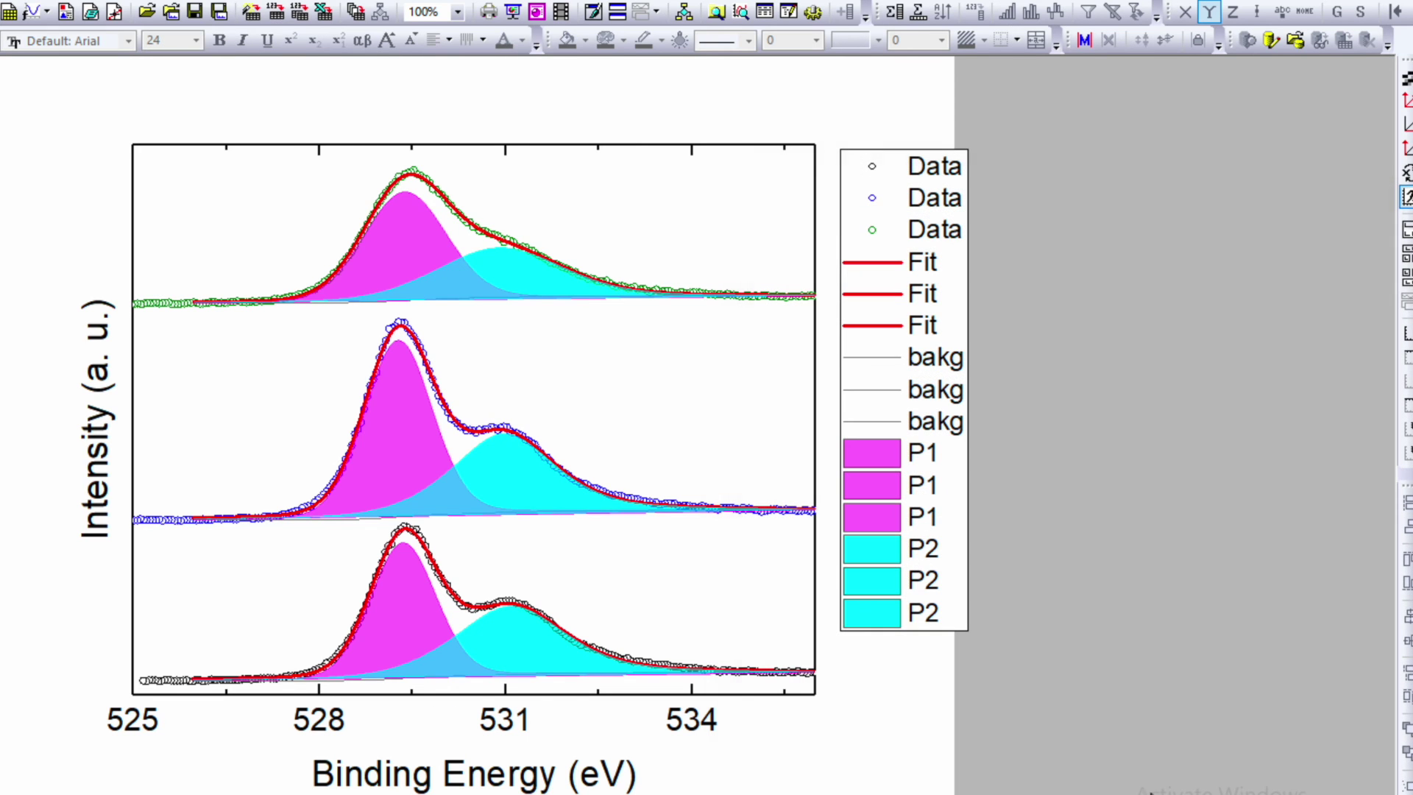
- Set the graph page size to 6 by 10 inches, then change it to 6 by 8 inches
{"action": "double_click", "coordinate": [732, 112]}
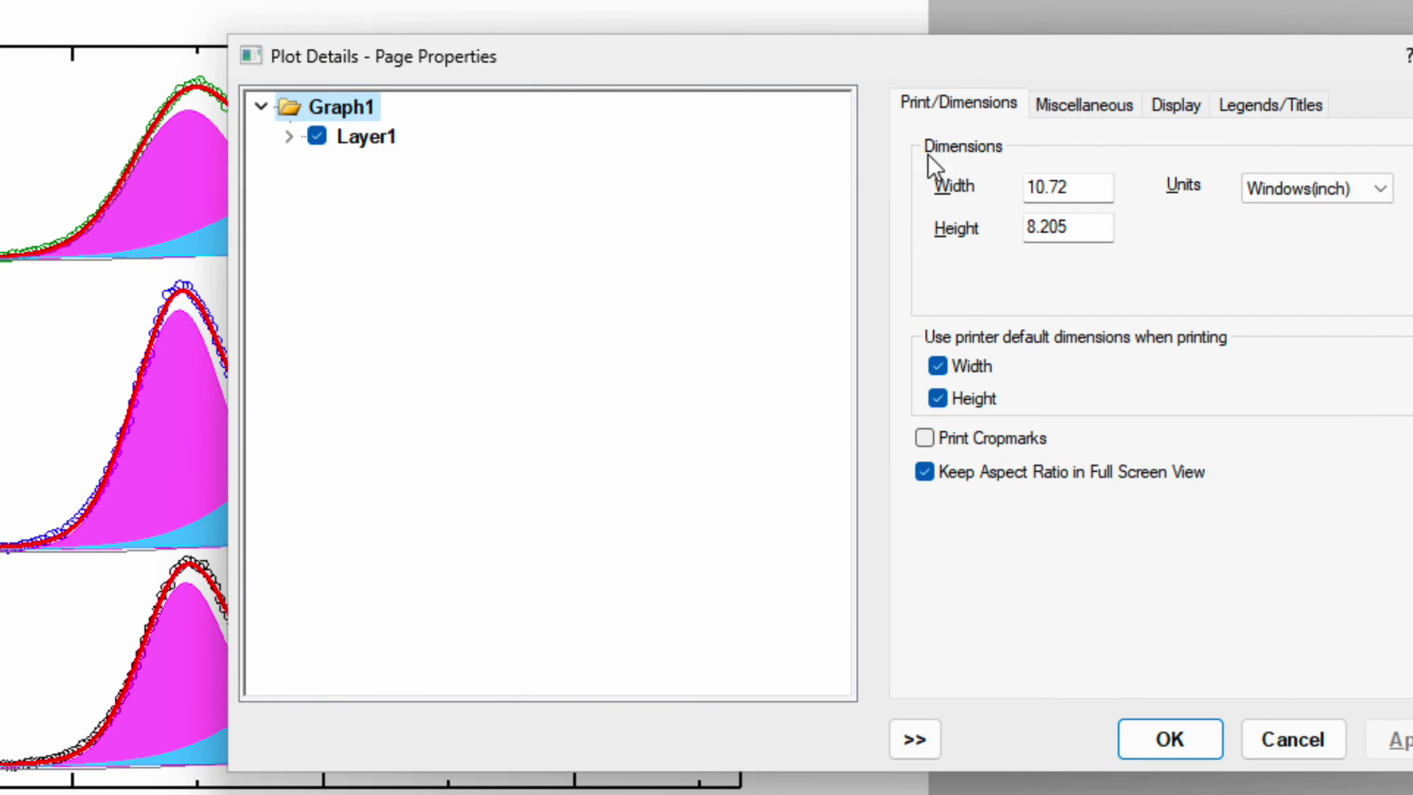
{"action": "double_click", "coordinate": [1081, 193]}
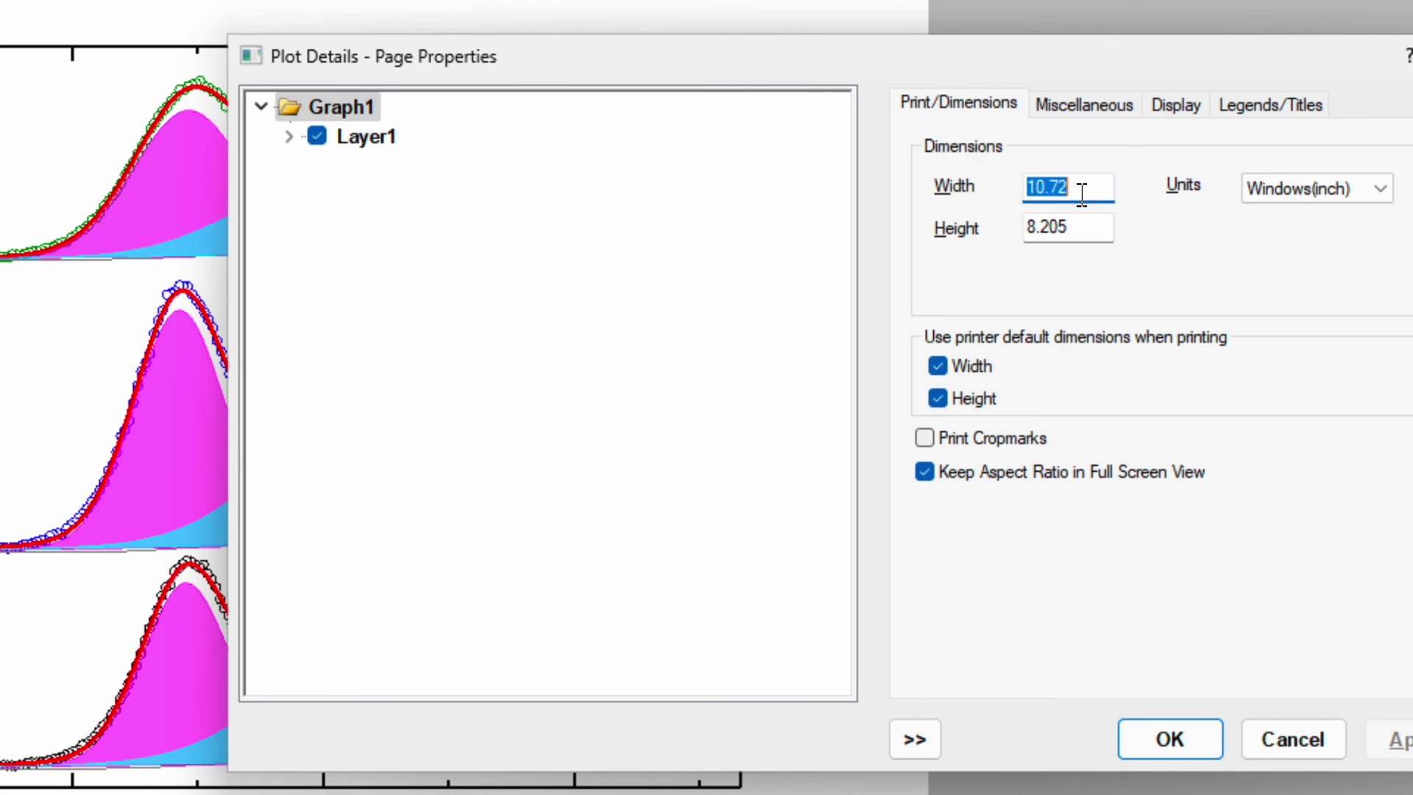
{"action": "type", "text": "6"}
{"action": "left_click", "coordinate": [1091, 228]}
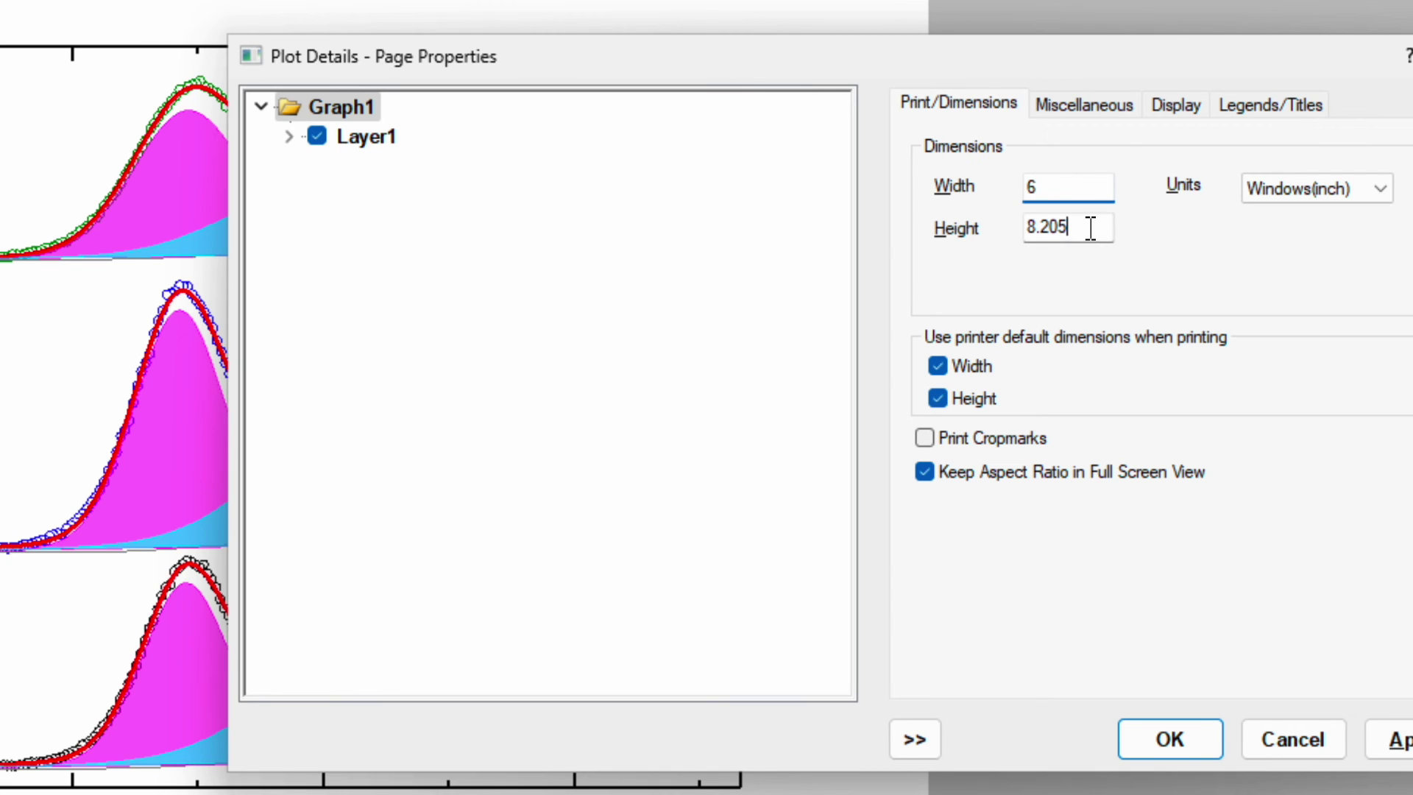
{"action": "double_click", "coordinate": [1090, 228]}
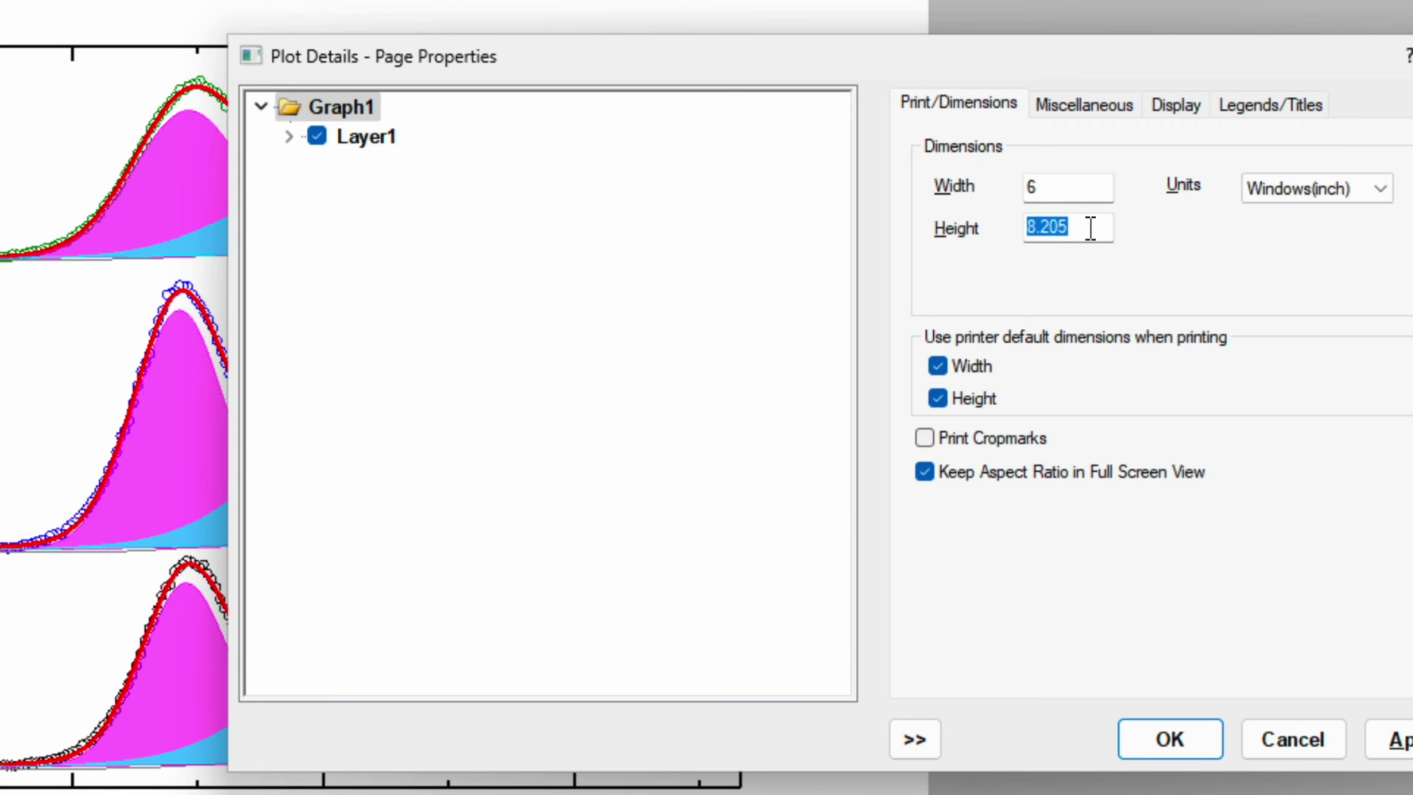
{"action": "type", "text": "10"}
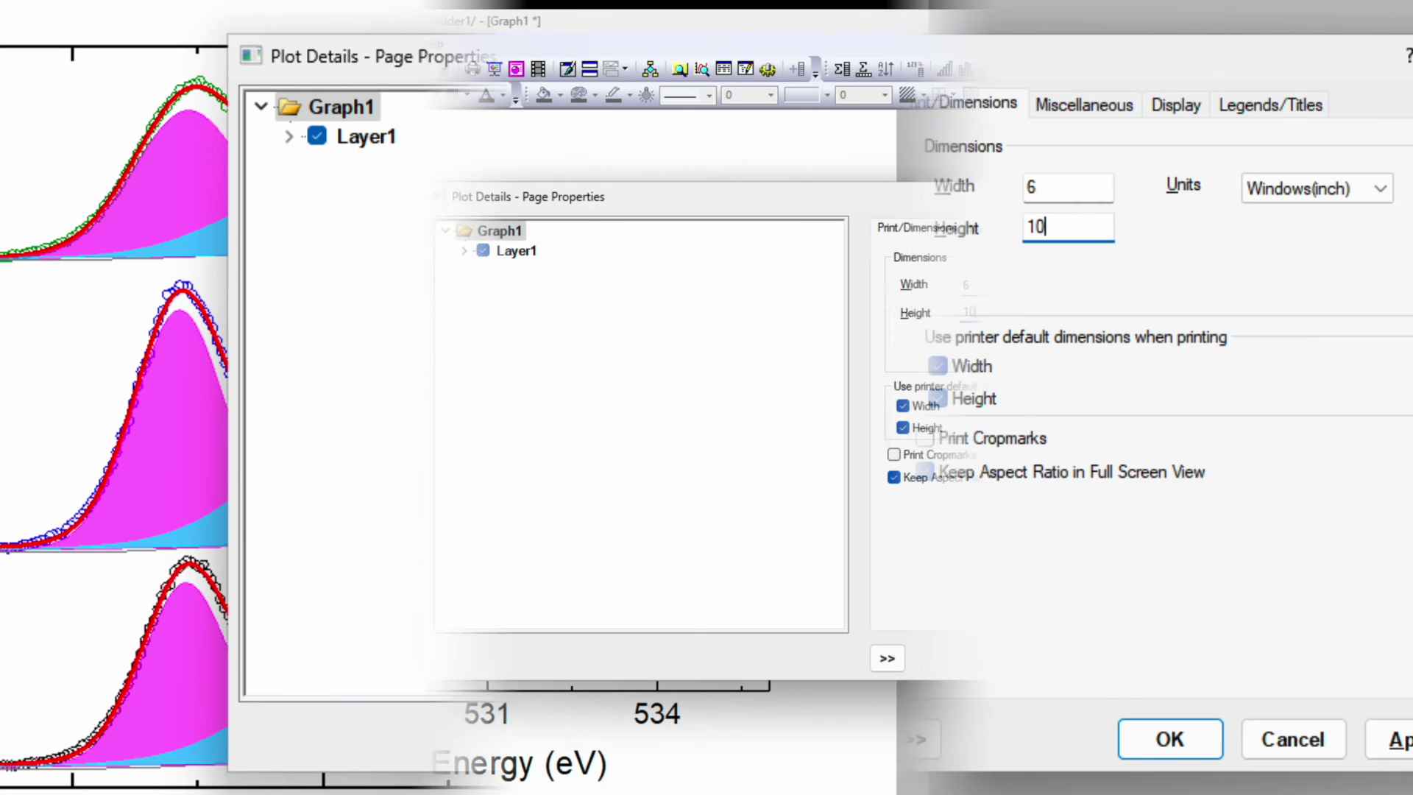
{"action": "left_click", "coordinate": [1398, 740]}
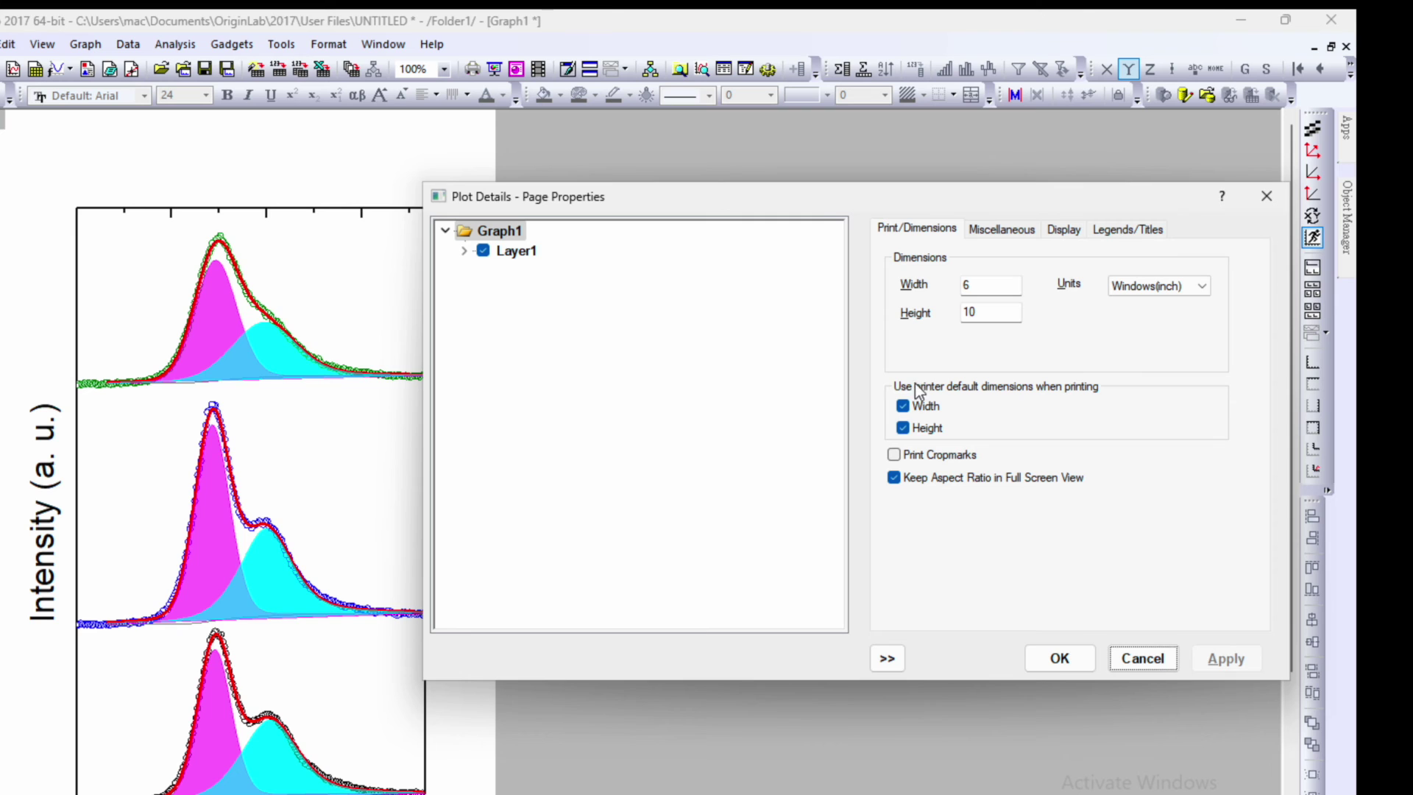
{"action": "left_click", "coordinate": [998, 316]}
{"action": "double_click", "coordinate": [998, 316]}
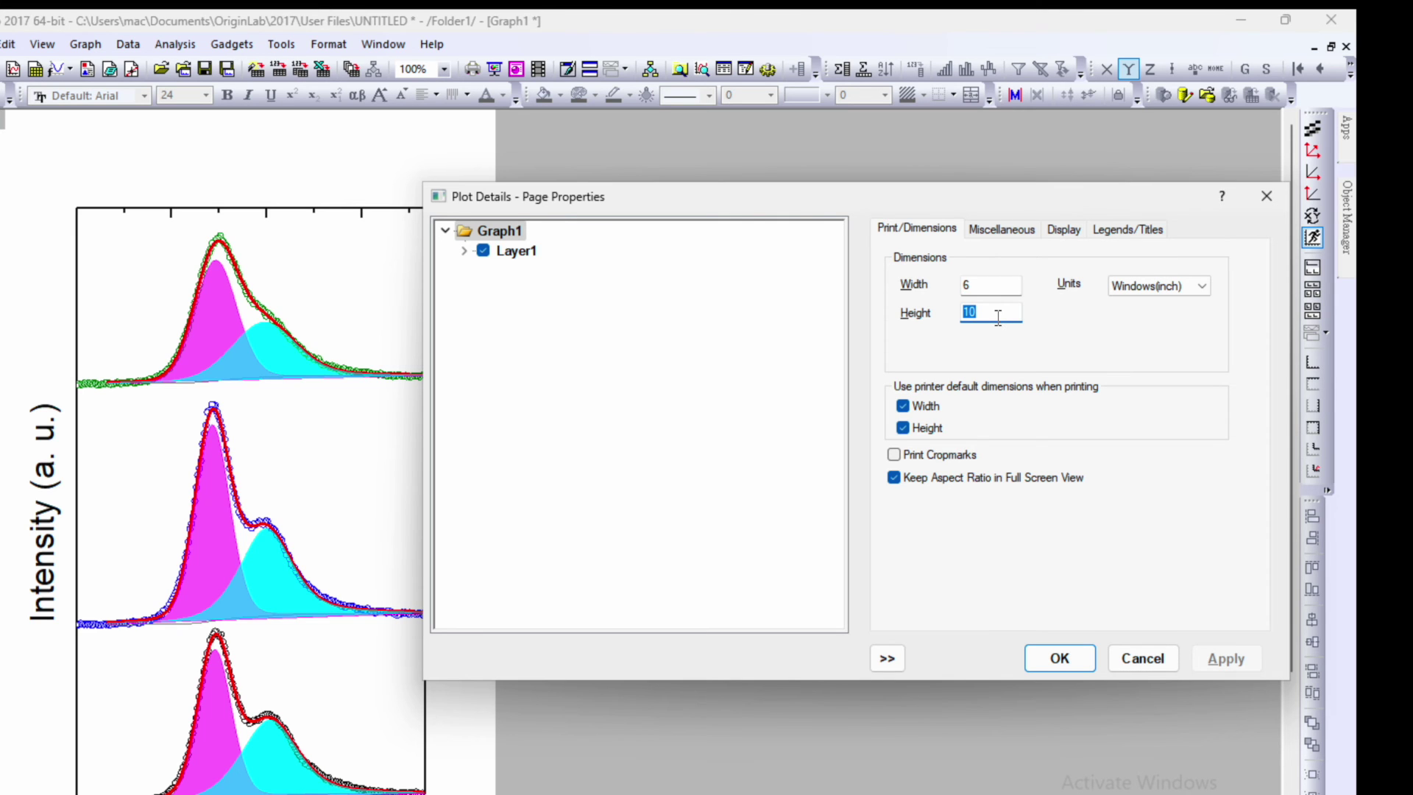
{"action": "type", "text": "8"}
{"action": "left_click", "coordinate": [1225, 659]}
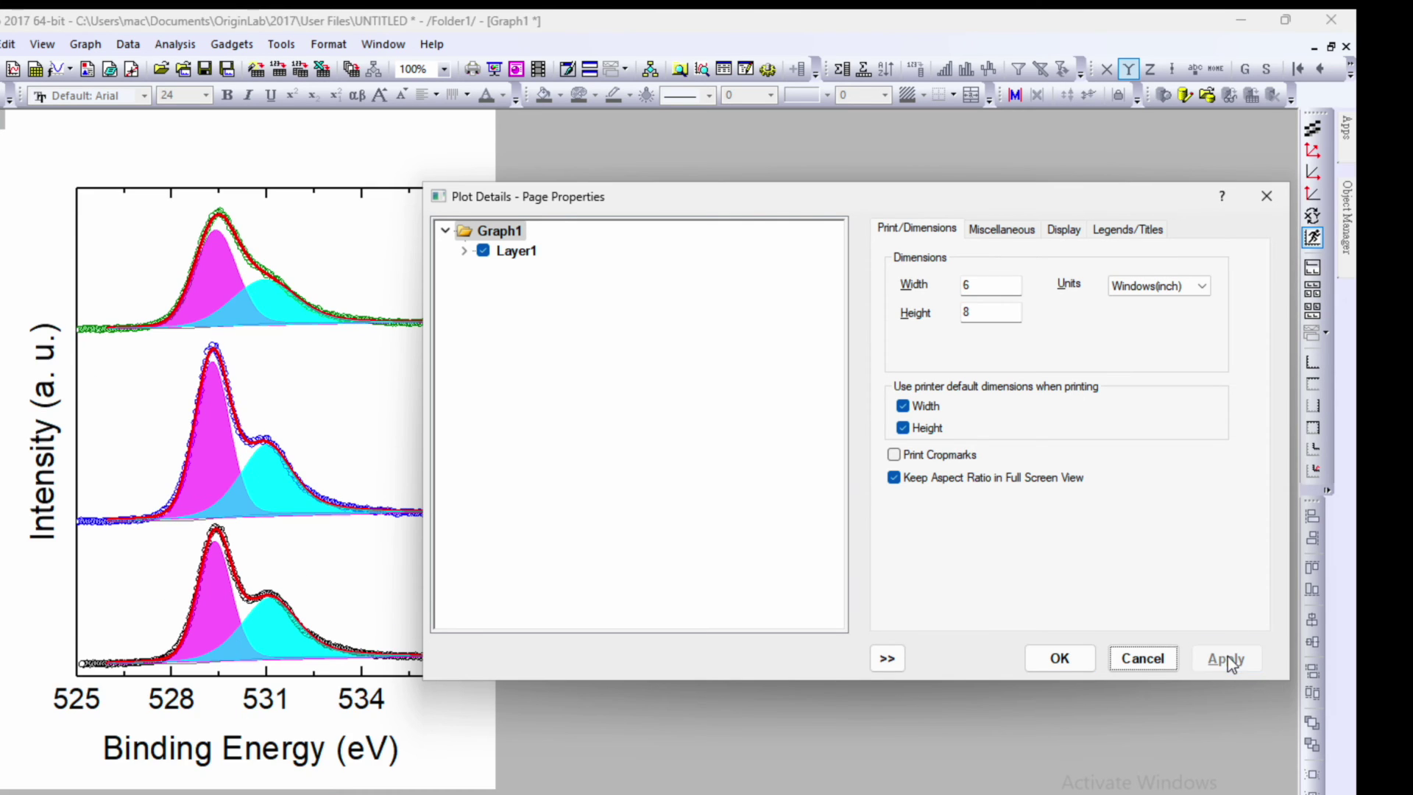
{"action": "left_click", "coordinate": [1066, 669]}
- Move the Binding Energy (eV) axis title slightly upward
{"action": "left_click", "coordinate": [262, 752]}
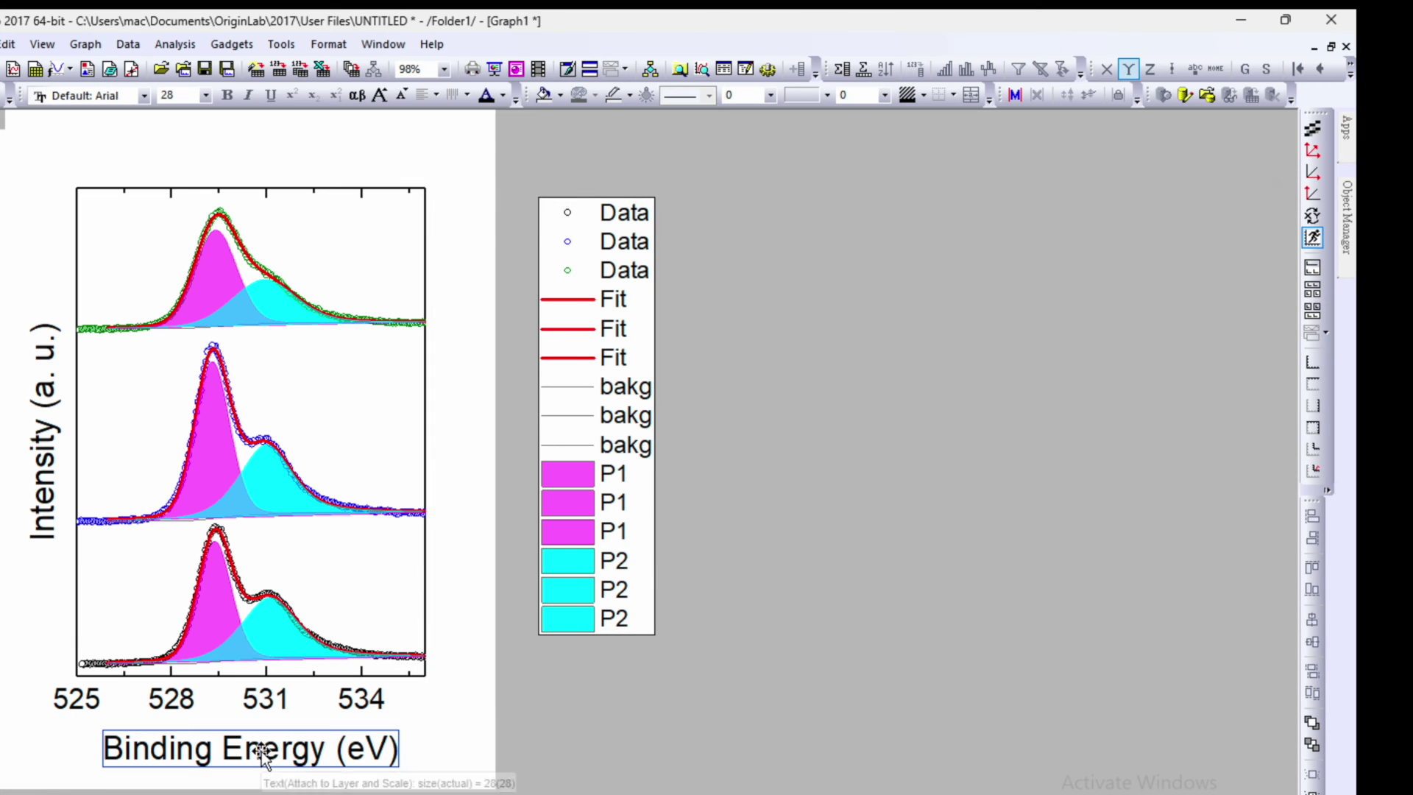
{"action": "left_click_drag", "start_coordinate": [263, 752], "coordinate": [262, 738]}
{"action": "left_click", "coordinate": [408, 713]}
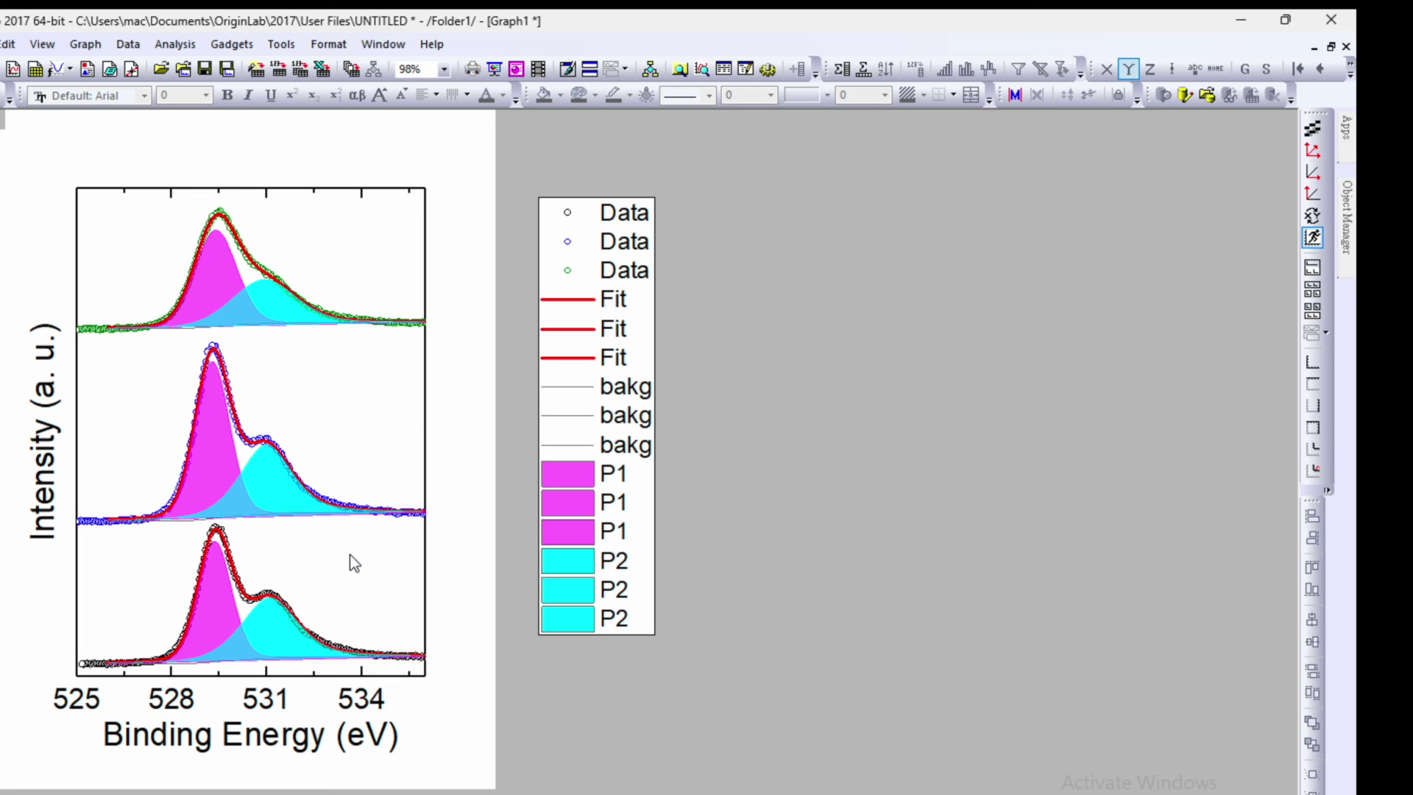
- Add a '600 C' text label at the top right of the graph
{"action": "right_click", "coordinate": [345, 231]}
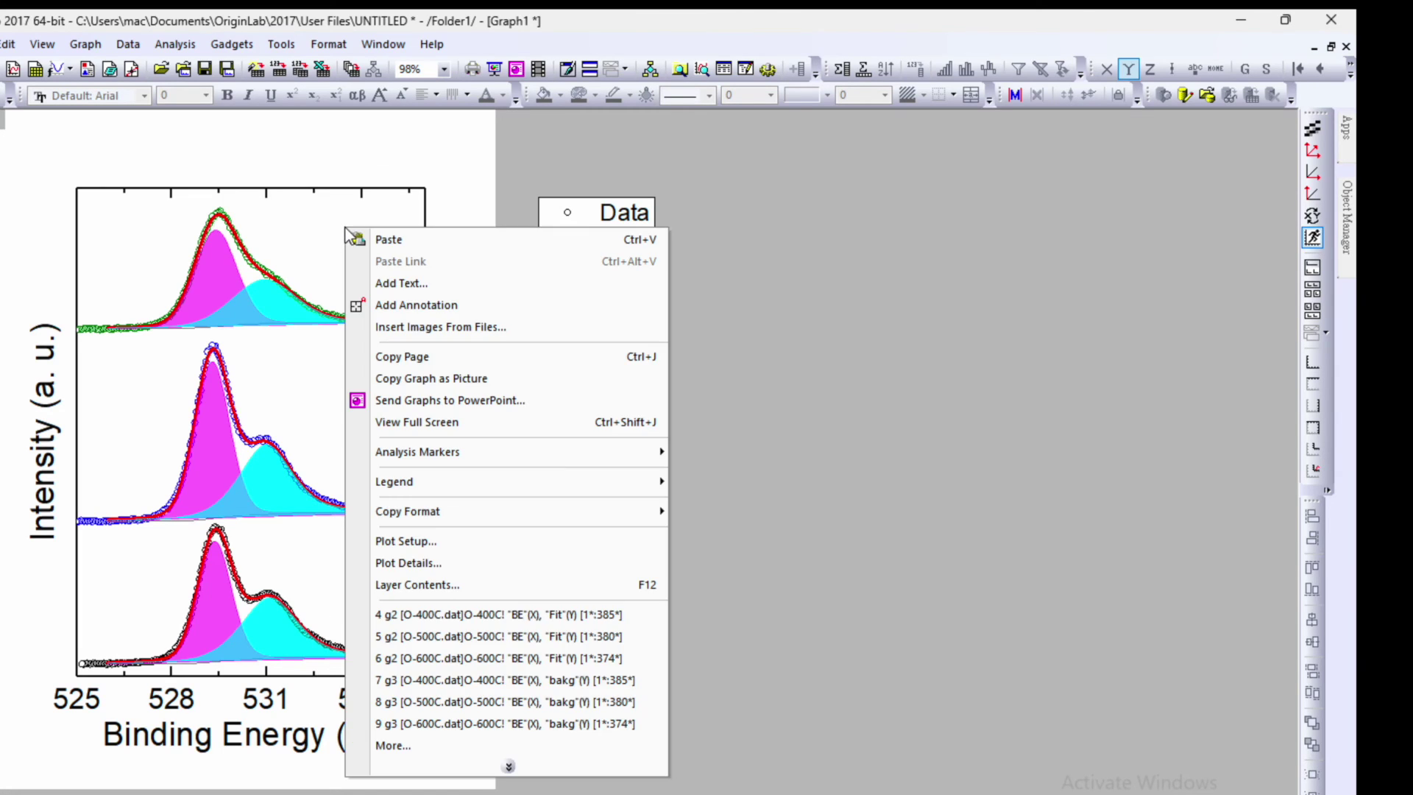
{"action": "left_click", "coordinate": [423, 285]}
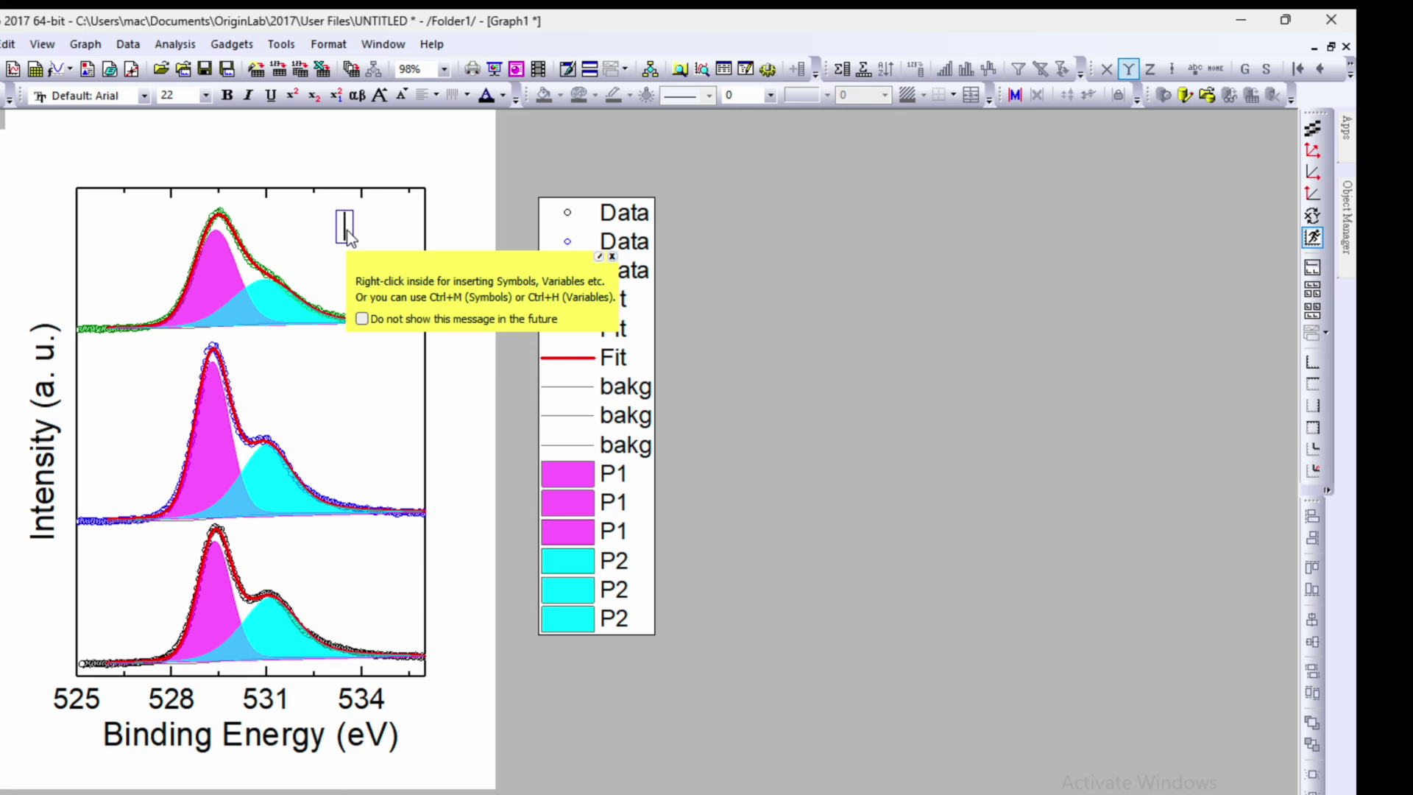
{"action": "type", "text": "600C"}
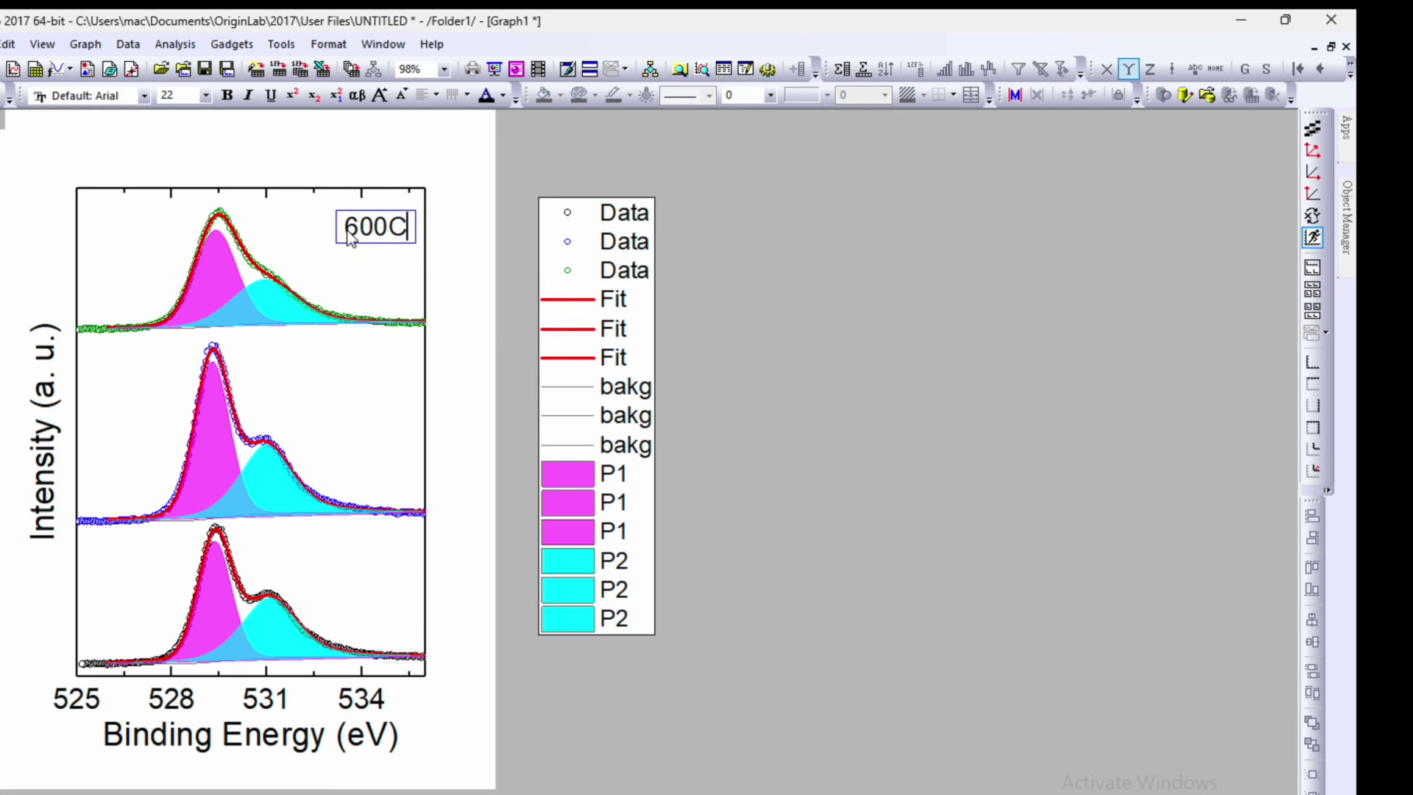
{"action": "key", "text": "Left"}
{"action": "left_click", "coordinate": [465, 263]}
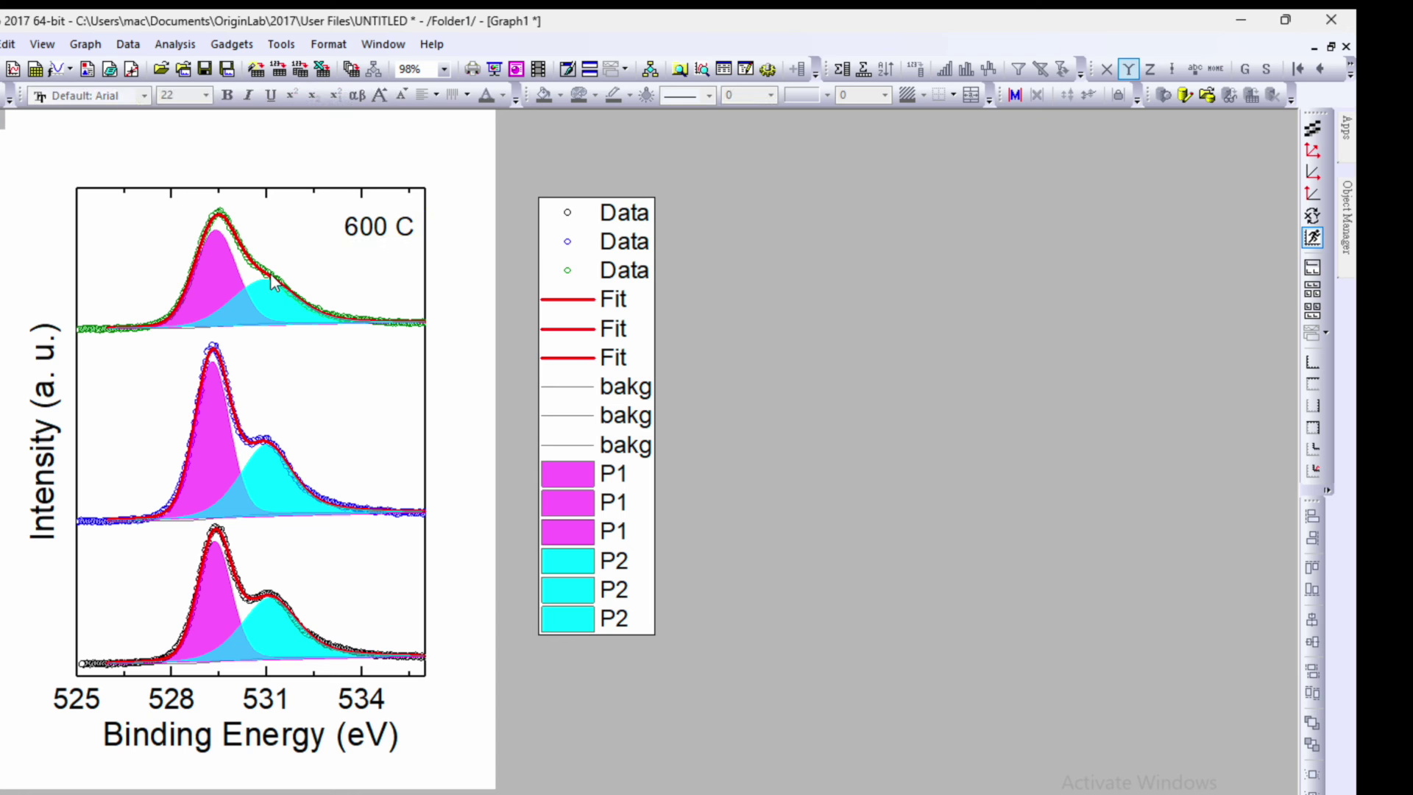
{"action": "double_click", "coordinate": [270, 274]}
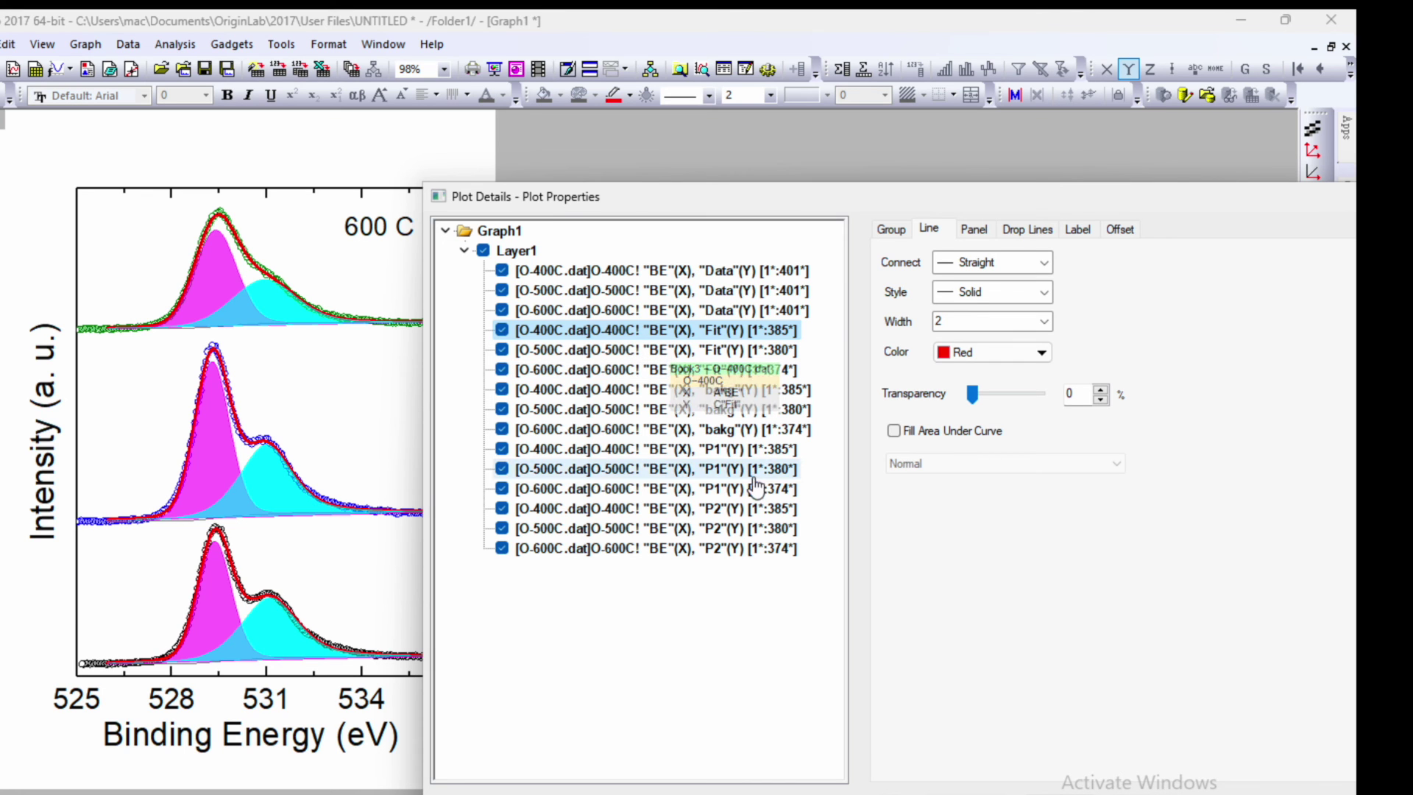
{"action": "key", "text": "Return"}
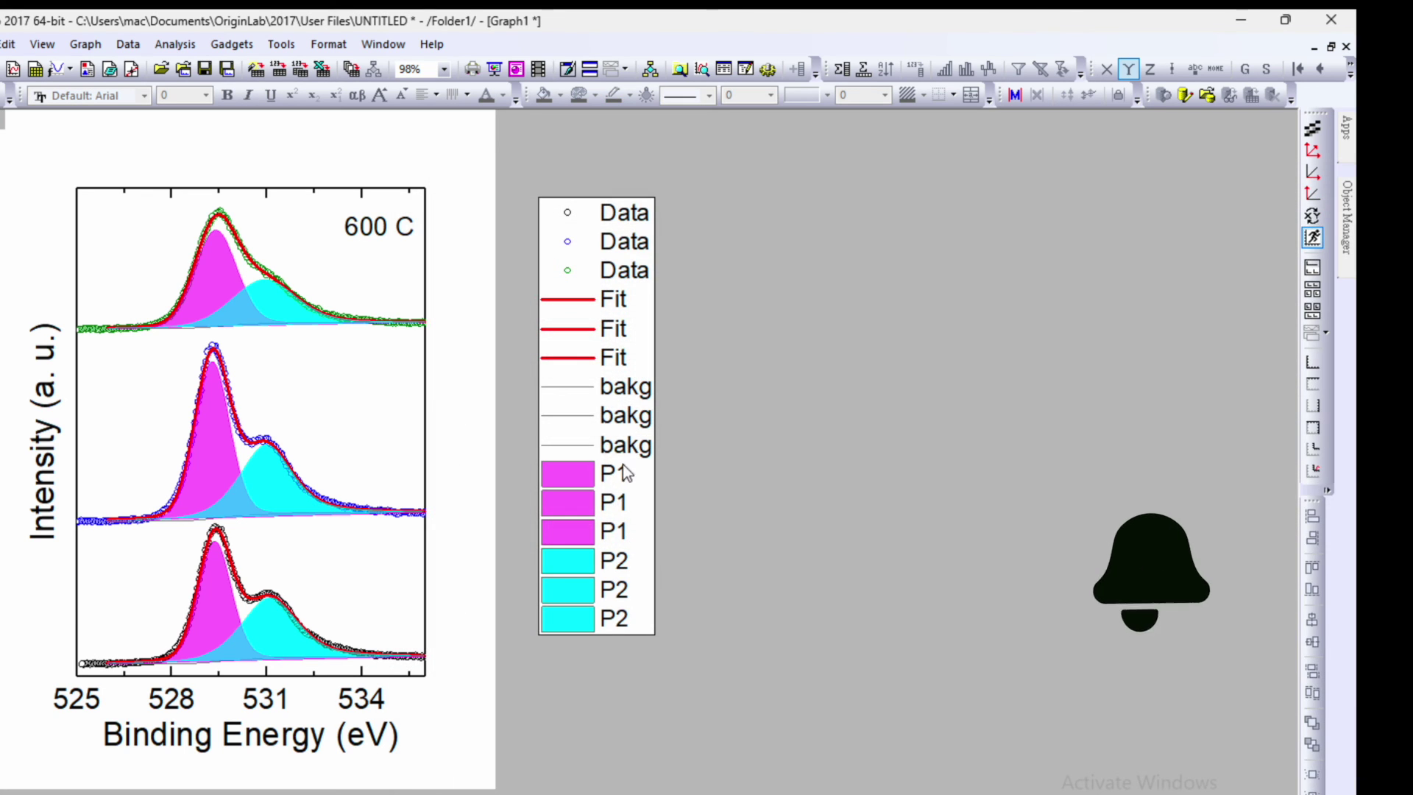
- Edit the label's leading digit so it reads 400 C
{"action": "left_click", "coordinate": [360, 234]}
{"action": "left_click", "coordinate": [363, 237]}
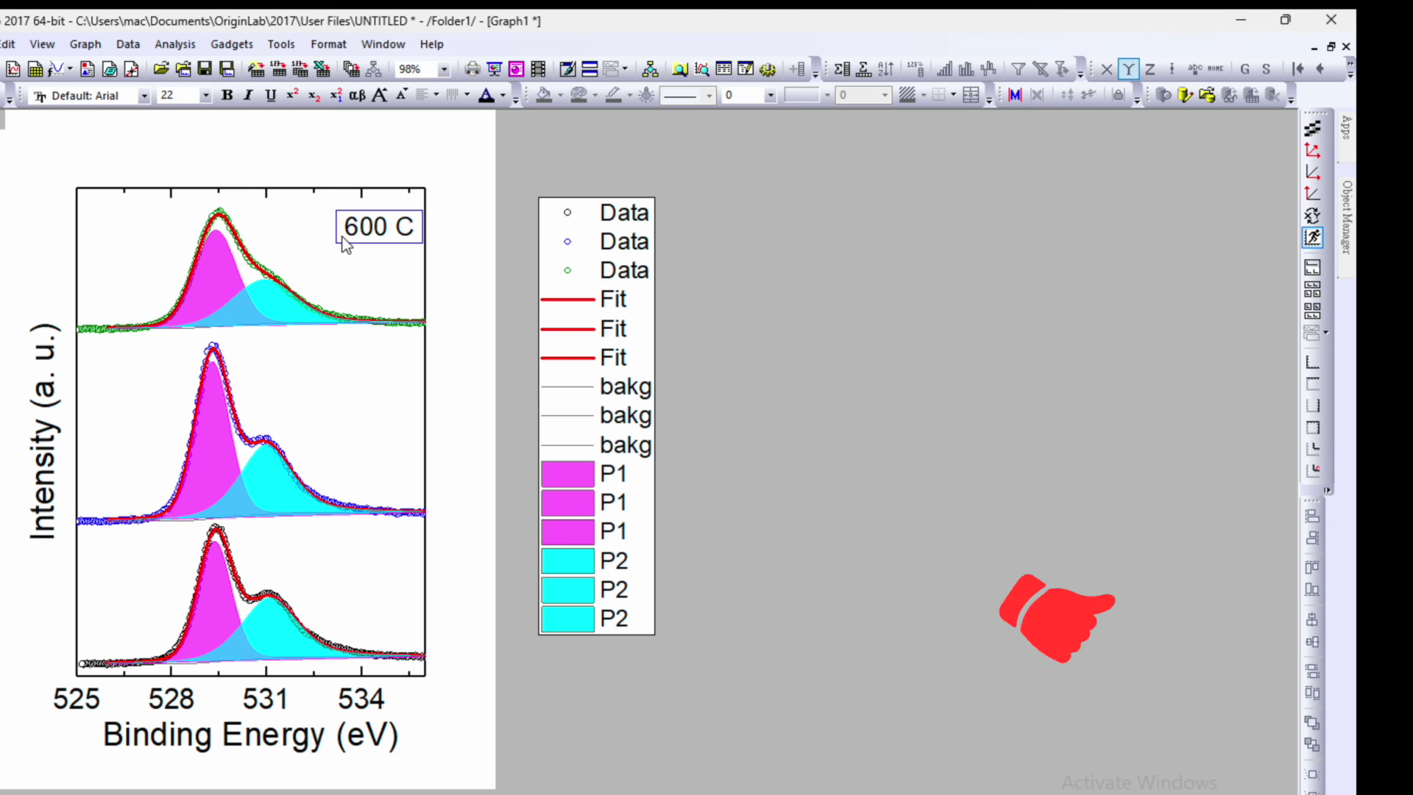
{"action": "key", "text": "BackSpace"}
{"action": "type", "text": "5"}
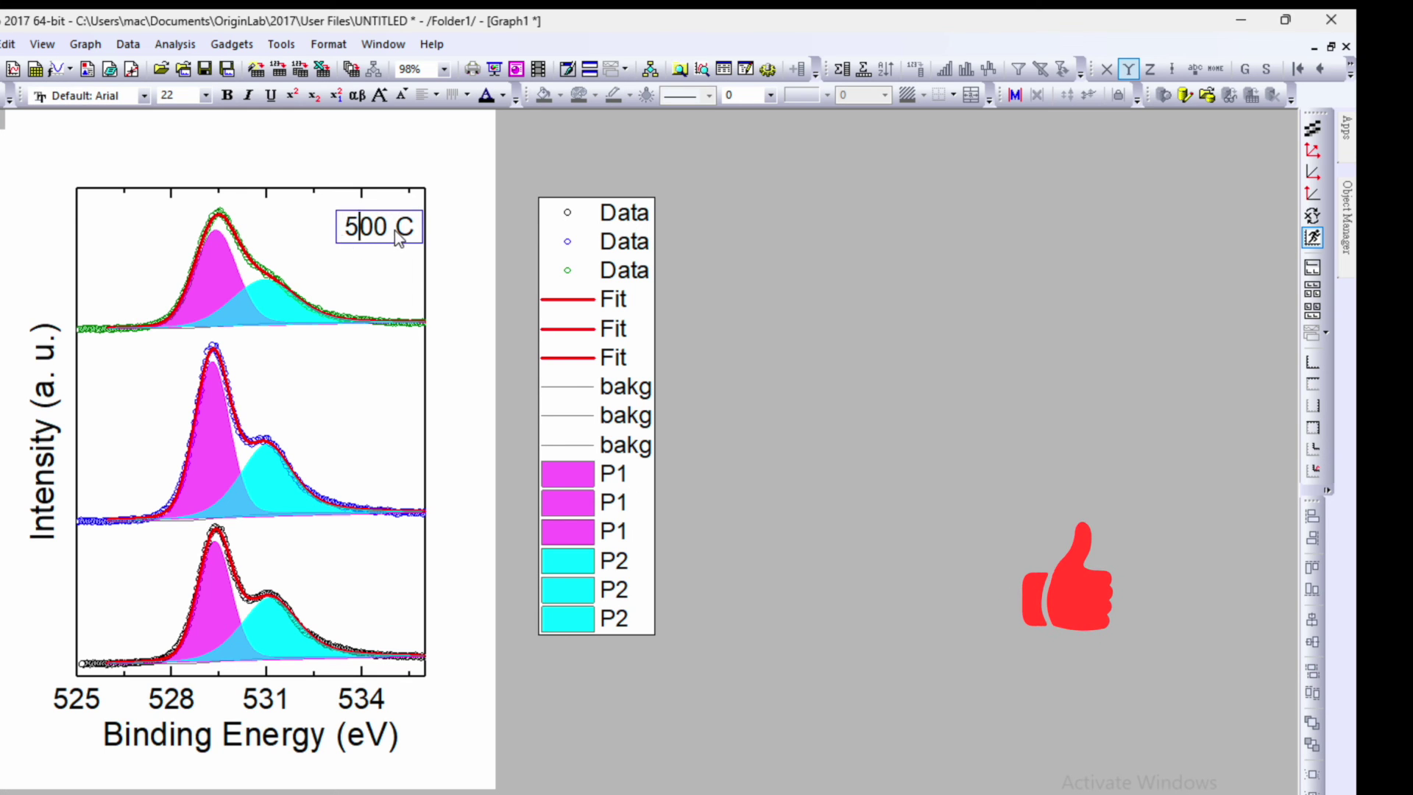
{"action": "key", "text": "BackSpace"}
{"action": "type", "text": "4"}
{"action": "left_click", "coordinate": [395, 231]}
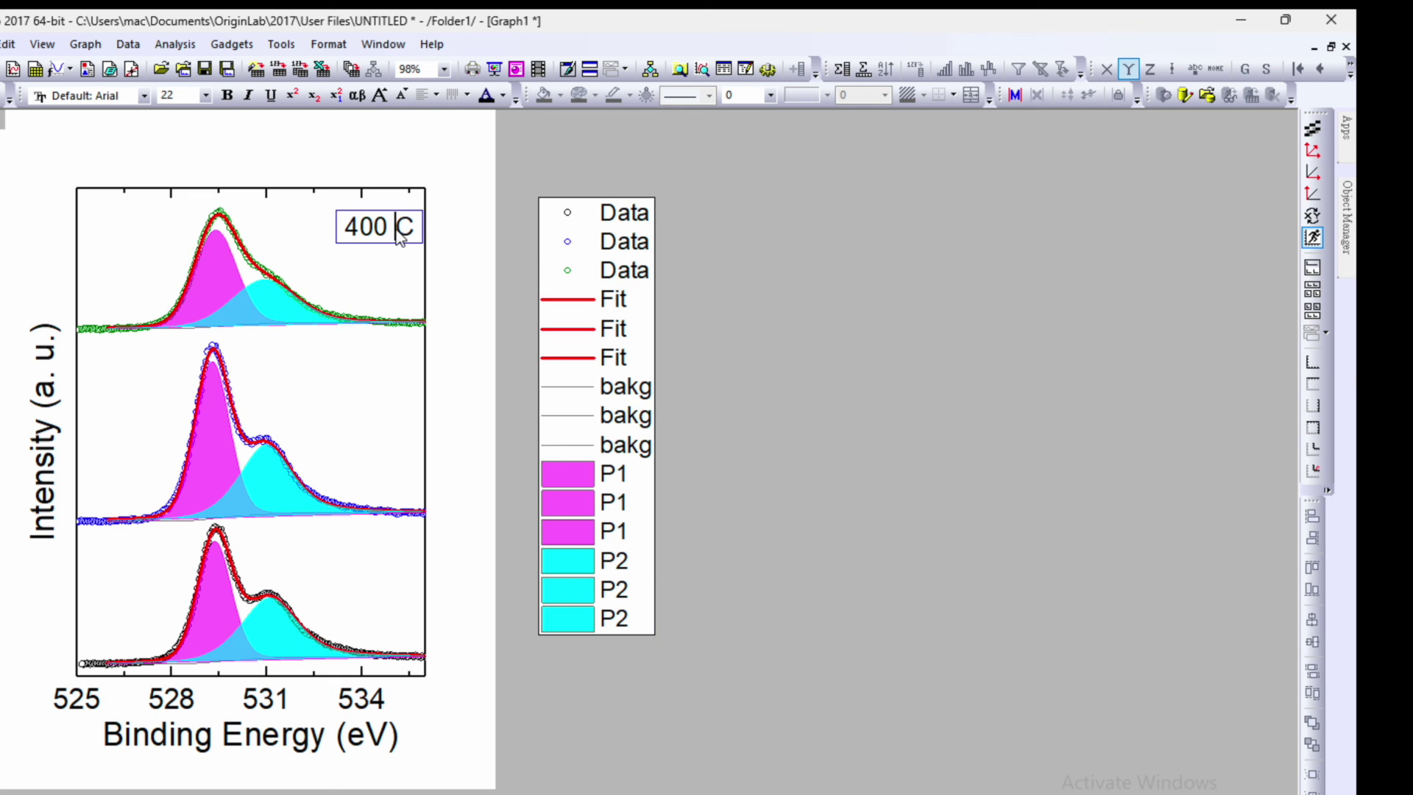
- Insert a degree sign from the Symbol Map so the label reads 400 °C
{"action": "right_click", "coordinate": [401, 237]}
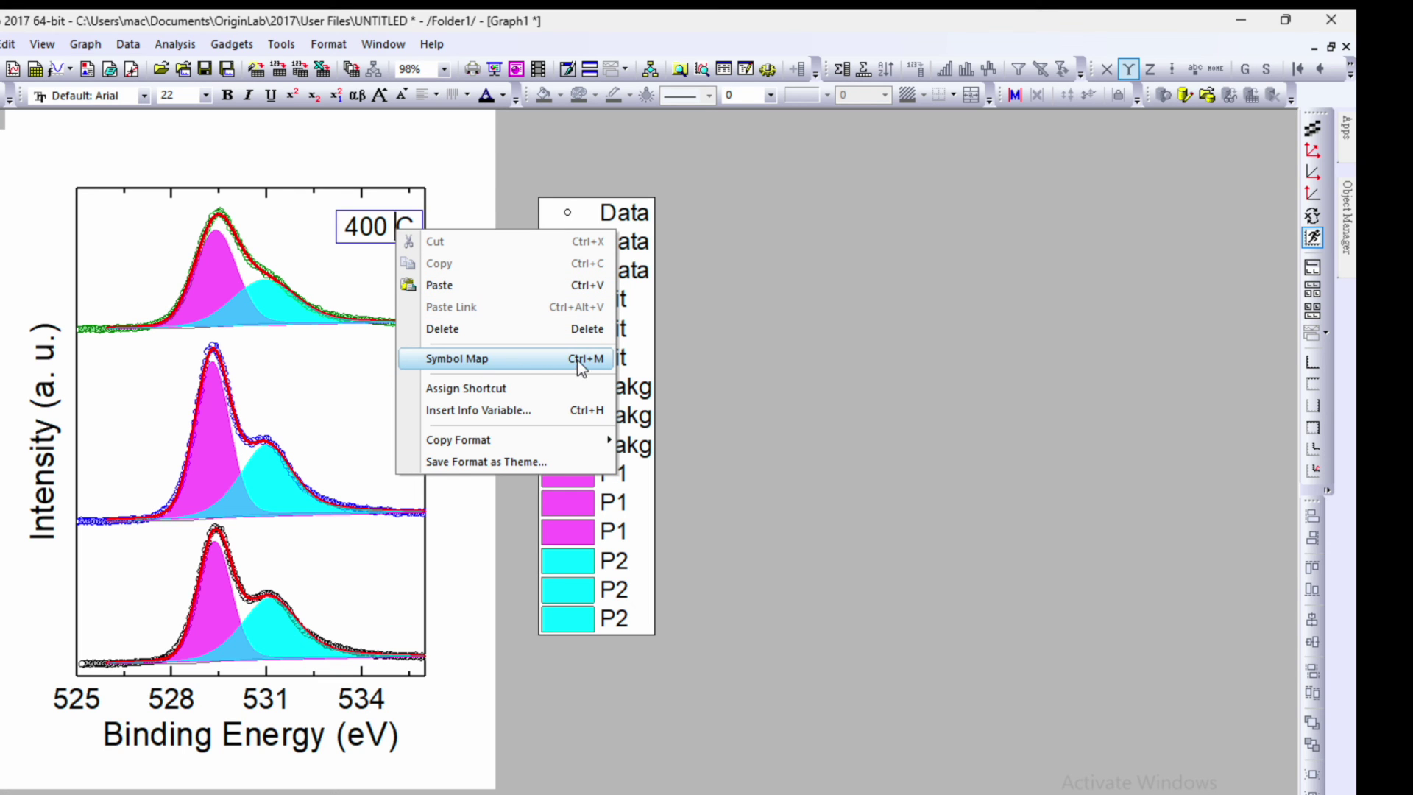
{"action": "left_click", "coordinate": [554, 360]}
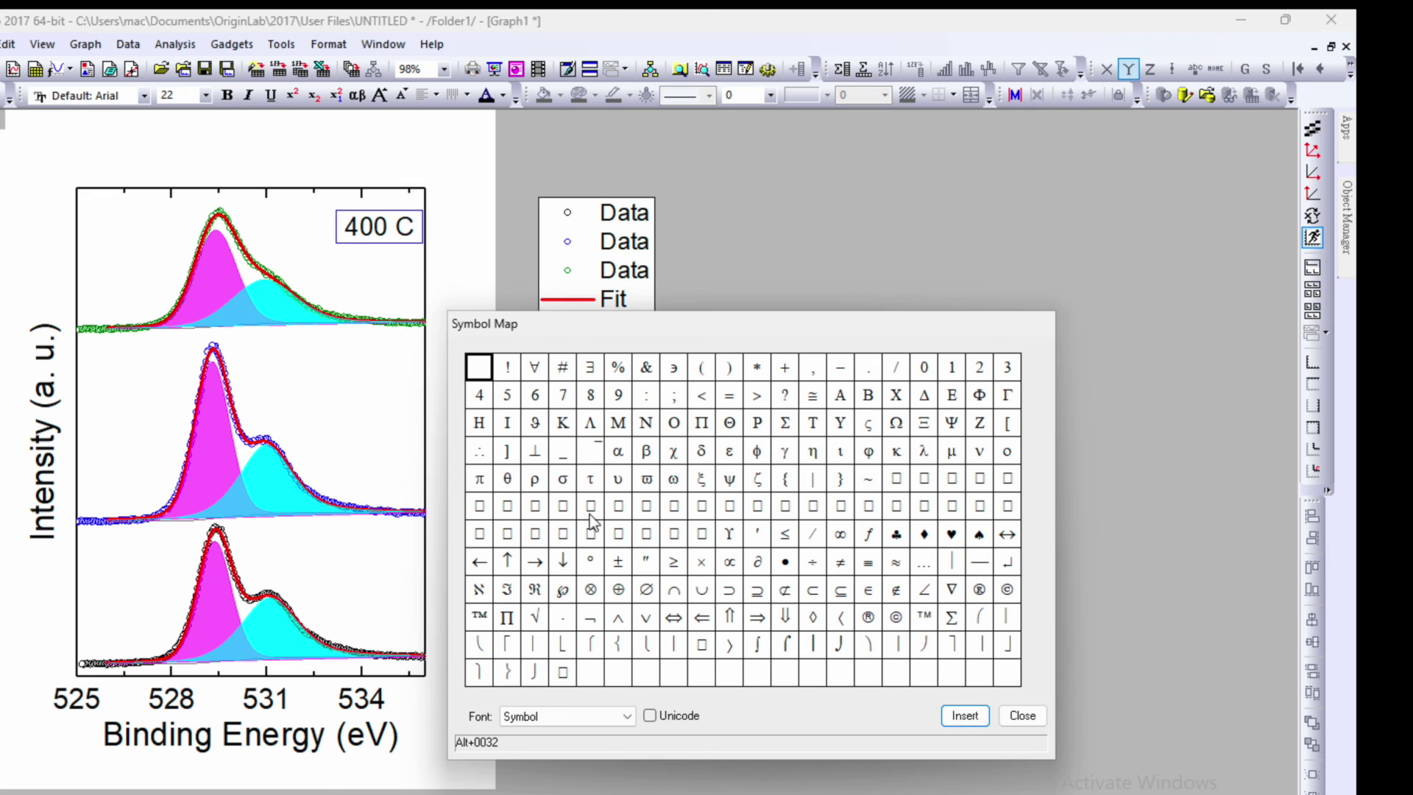
{"action": "left_click", "coordinate": [591, 564]}
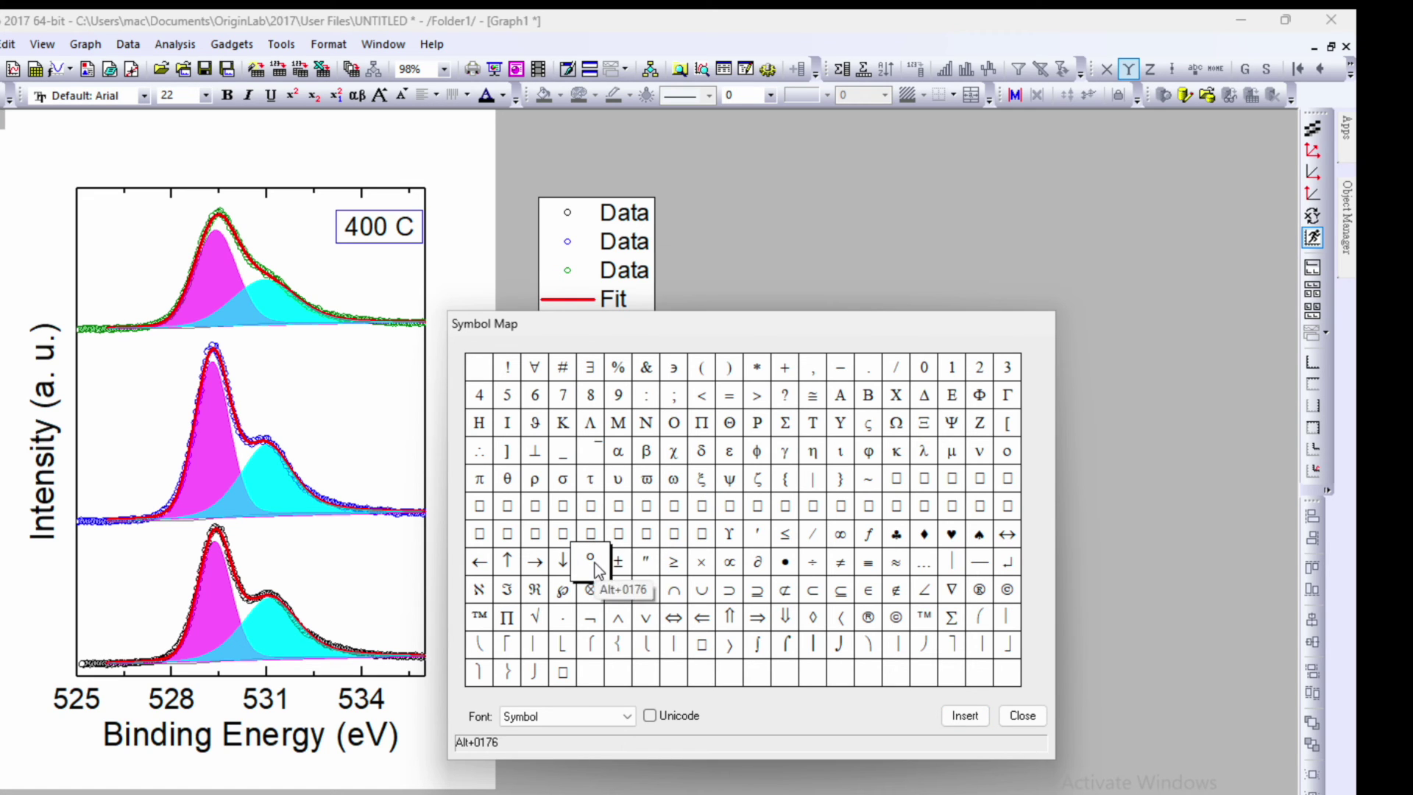
{"action": "left_click", "coordinate": [965, 715]}
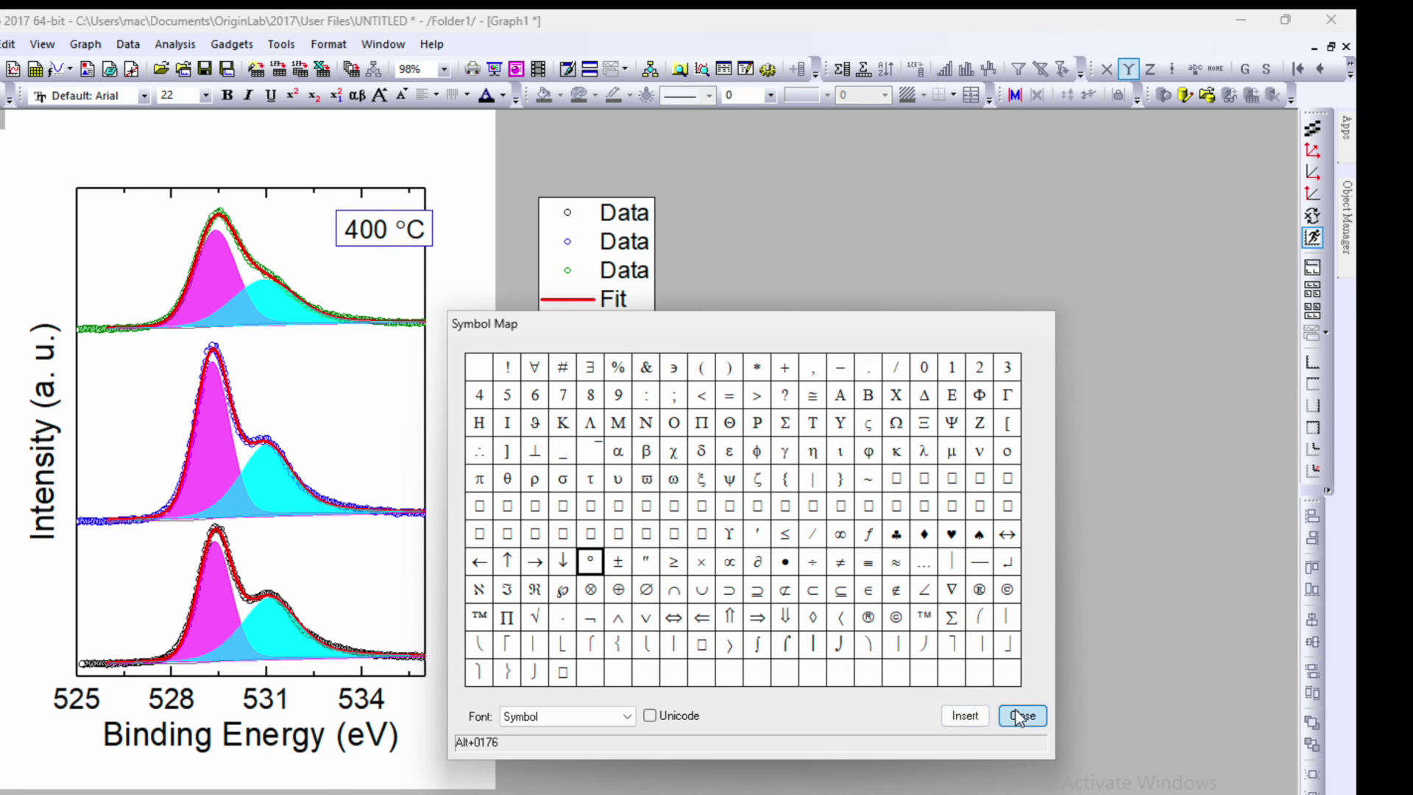
{"action": "left_click", "coordinate": [1022, 715]}
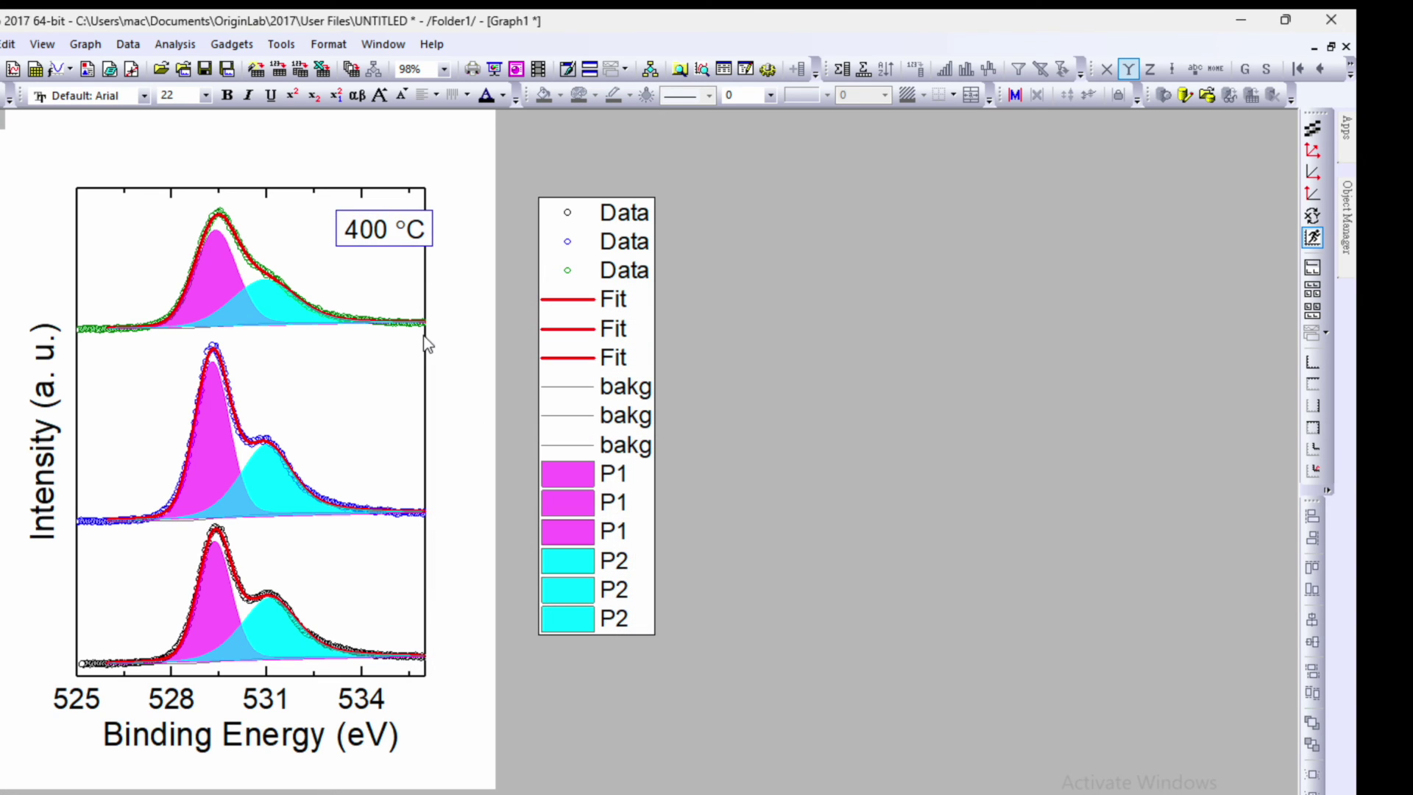
- Select and copy the 400 °C label
{"action": "left_click", "coordinate": [372, 228]}
{"action": "left_click", "coordinate": [355, 221]}
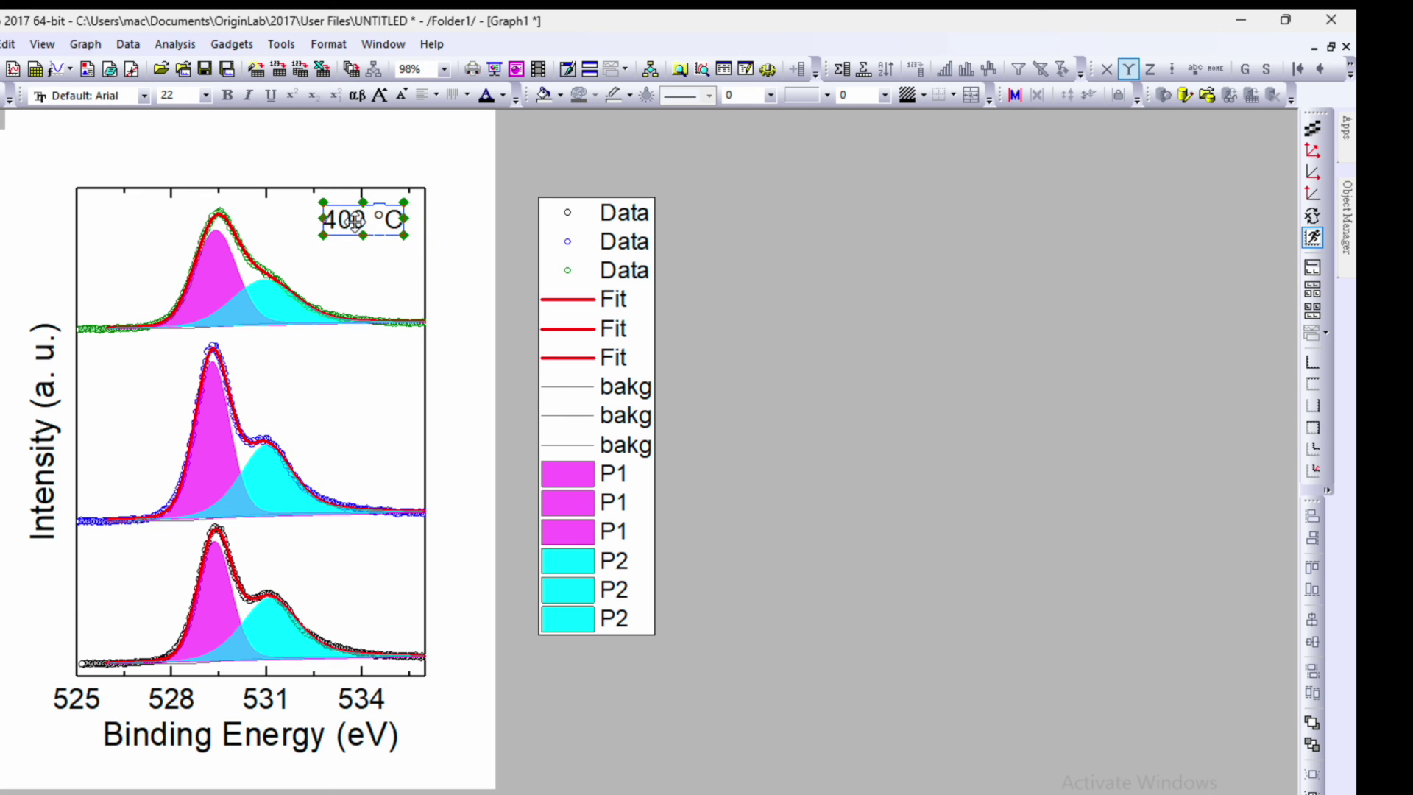
{"action": "key", "text": "ctrl+c"}
- Paste a copy of the label into the bottom panel and change it to 600 °C
{"action": "left_click", "coordinate": [370, 365]}
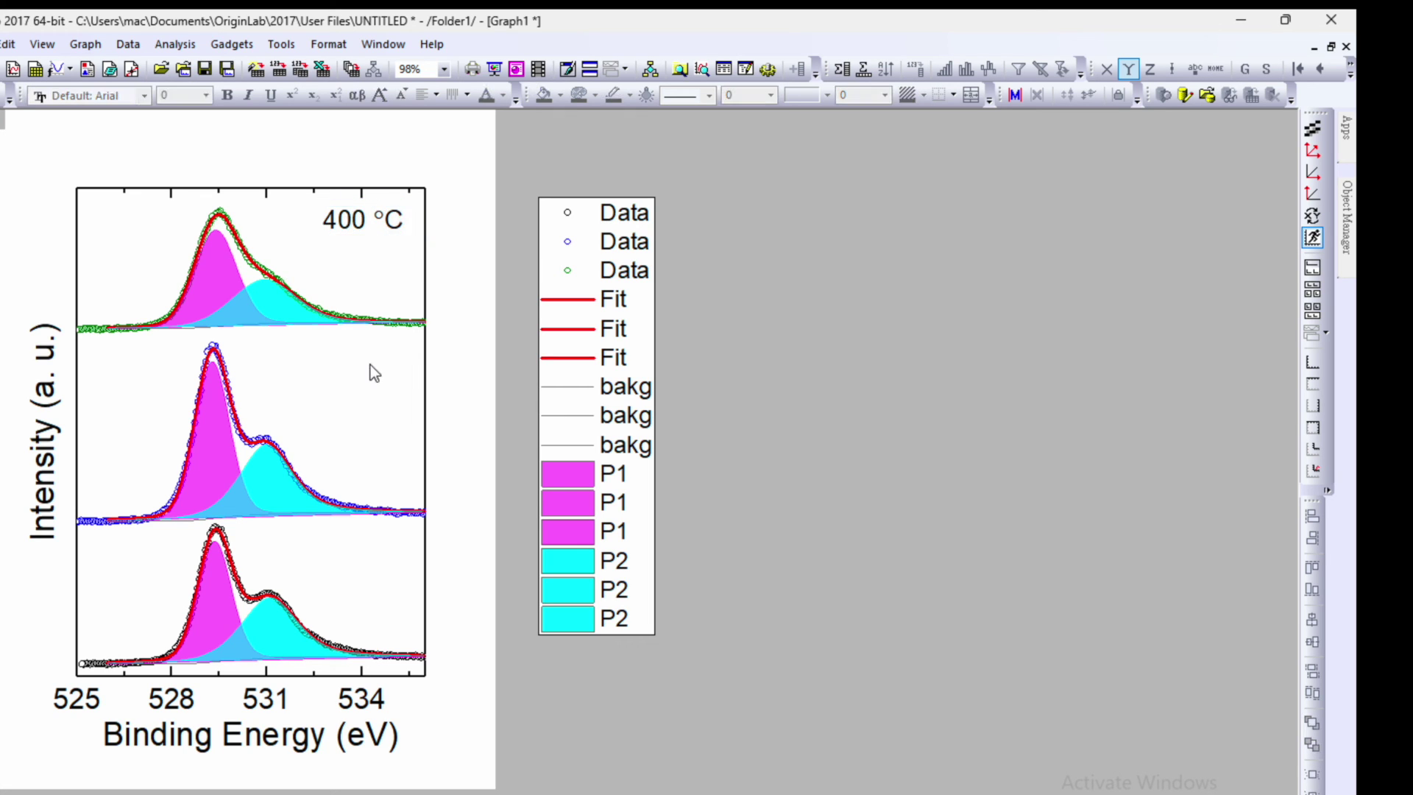
{"action": "key", "text": "ctrl+v"}
{"action": "left_click_drag", "start_coordinate": [404, 383], "coordinate": [369, 550]}
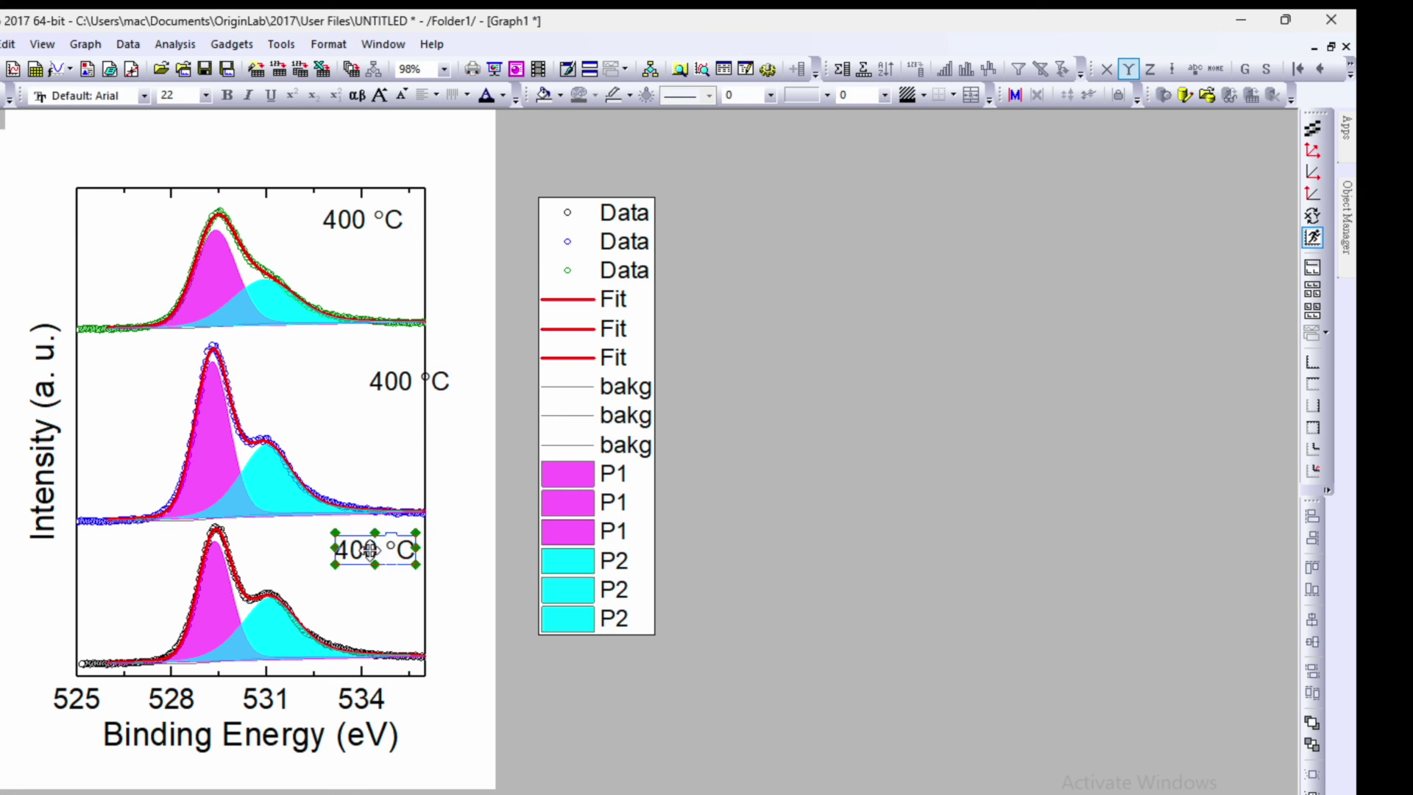
{"action": "double_click", "coordinate": [351, 552]}
{"action": "key", "text": "BackSpace"}
{"action": "type", "text": "6"}
- Change the middle label to 500 °C and align the 500 °C and 600 °C labels
{"action": "left_click", "coordinate": [377, 381]}
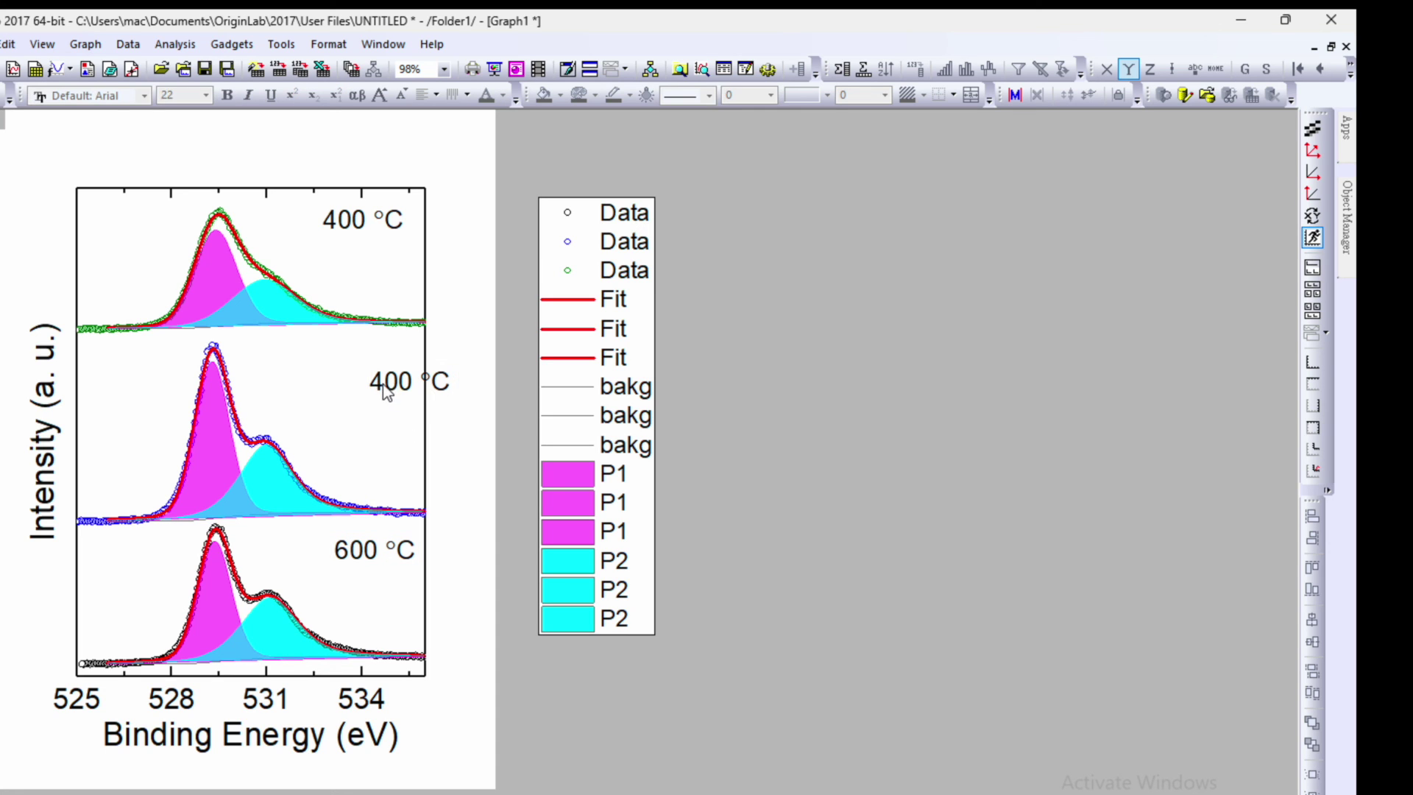
{"action": "double_click", "coordinate": [383, 387]}
{"action": "key", "text": "BackSpace"}
{"action": "type", "text": "5"}
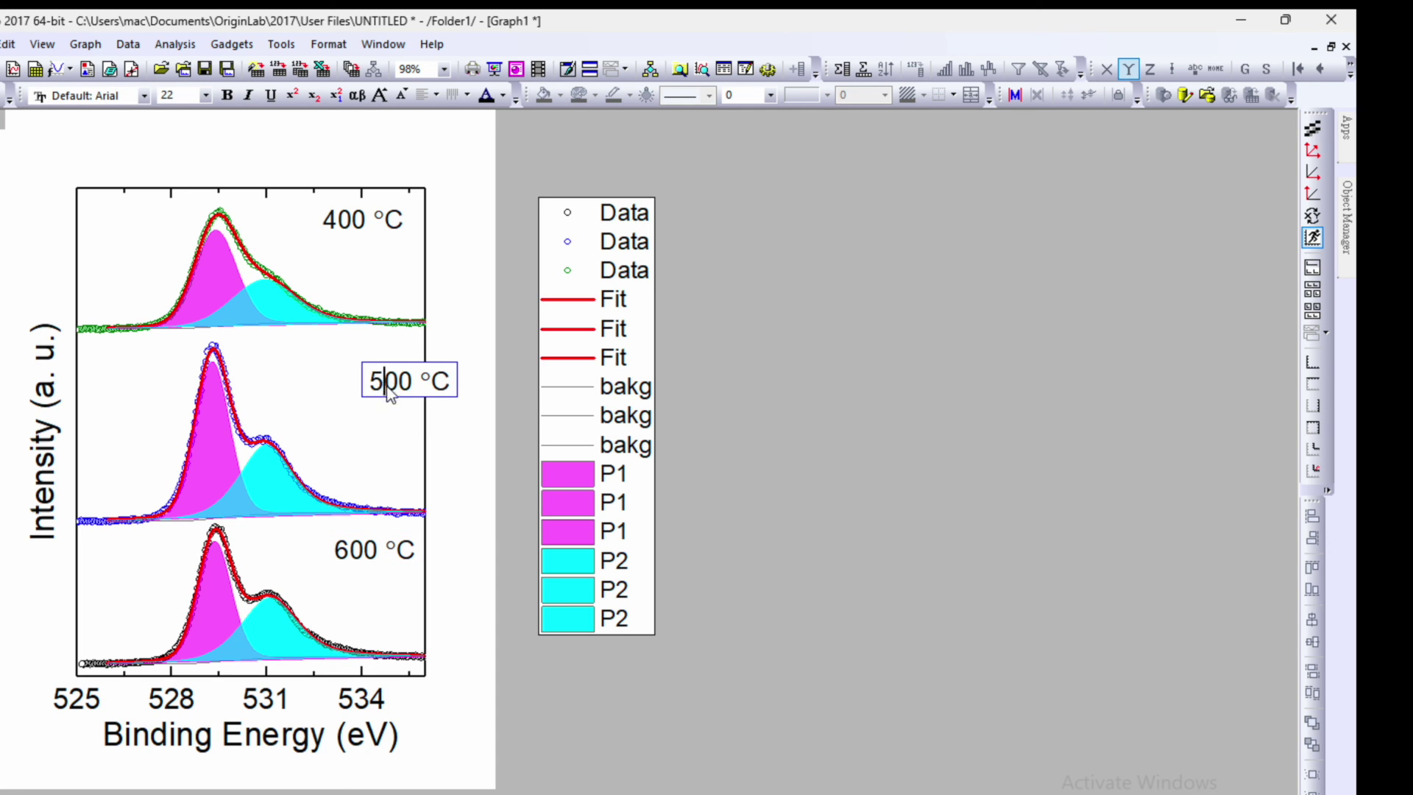
{"action": "left_click", "coordinate": [462, 419]}
{"action": "left_click_drag", "start_coordinate": [407, 395], "coordinate": [367, 390]}
{"action": "left_click_drag", "start_coordinate": [377, 556], "coordinate": [379, 557]}
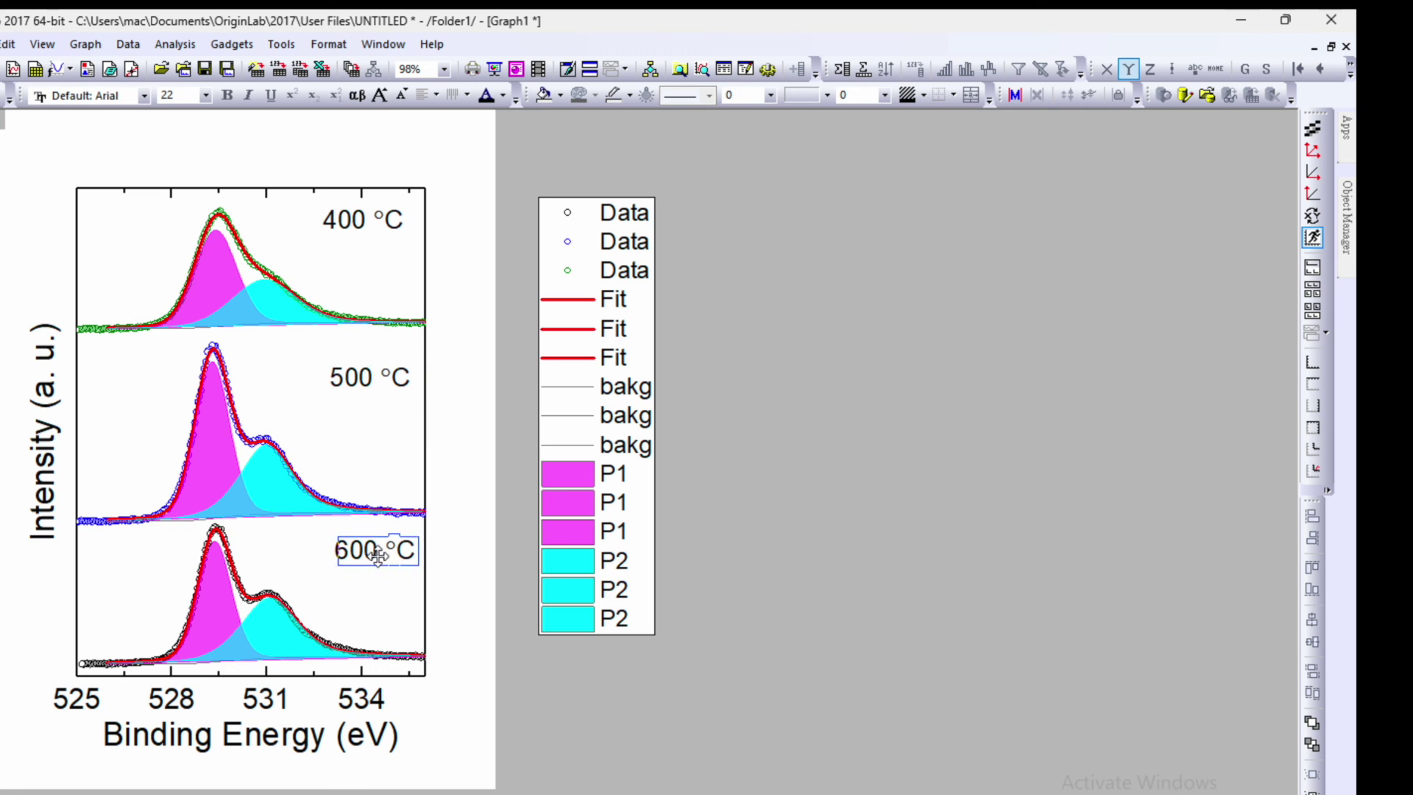
{"action": "left_click", "coordinate": [453, 508]}
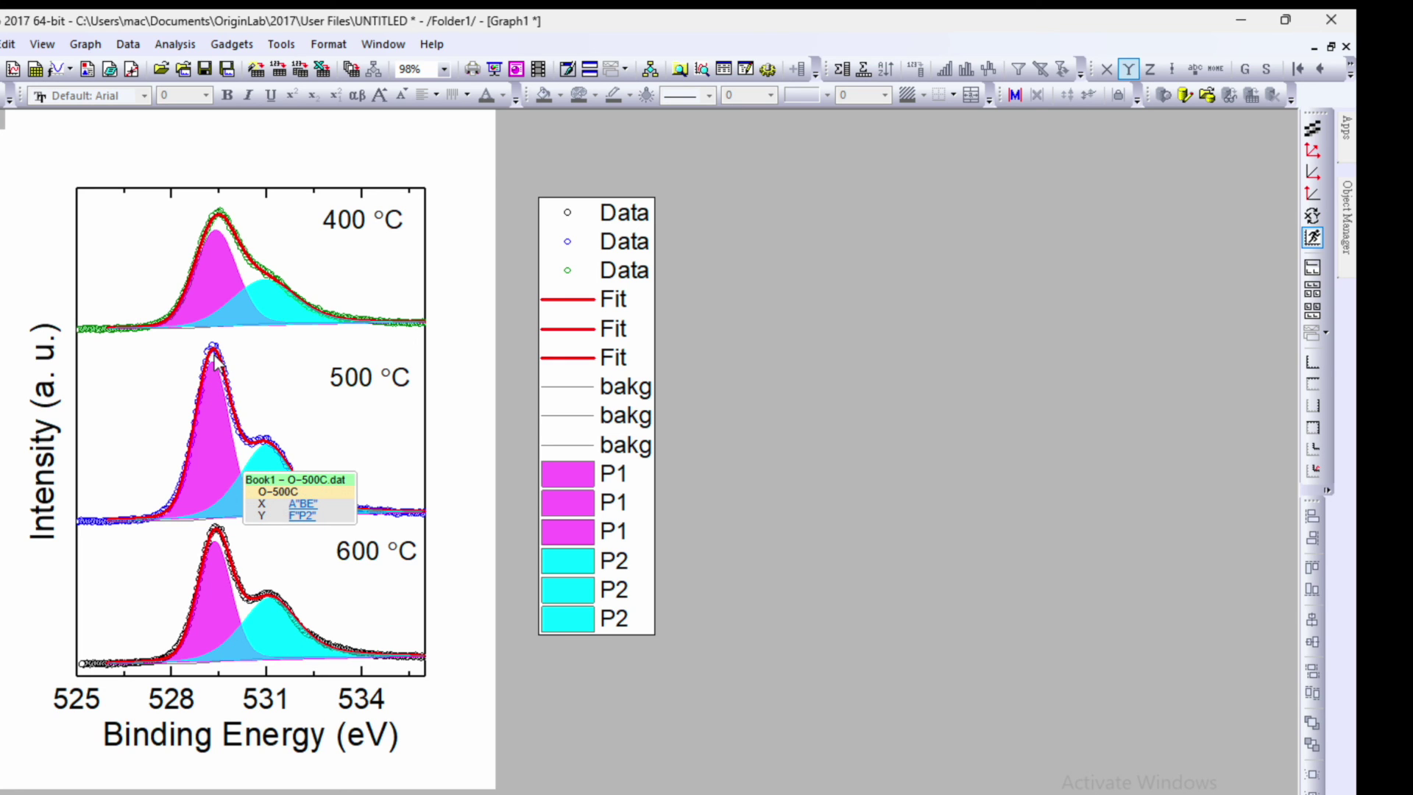
- Place a spare copy of the 500 °C label below it and begin editing it
{"action": "left_click", "coordinate": [351, 378]}
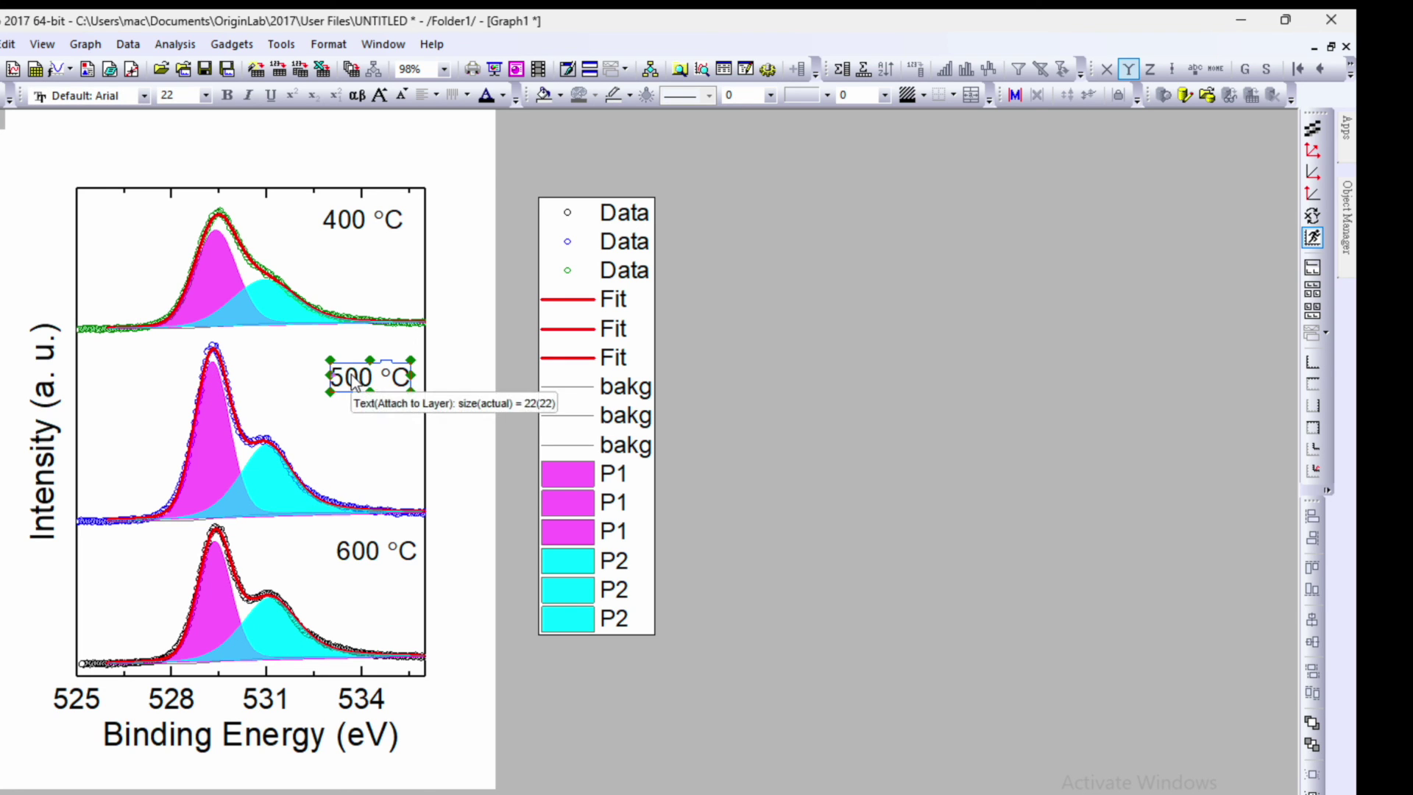
{"action": "left_click_drag", "start_coordinate": [353, 378], "coordinate": [385, 395]}
{"action": "double_click", "coordinate": [386, 394]}
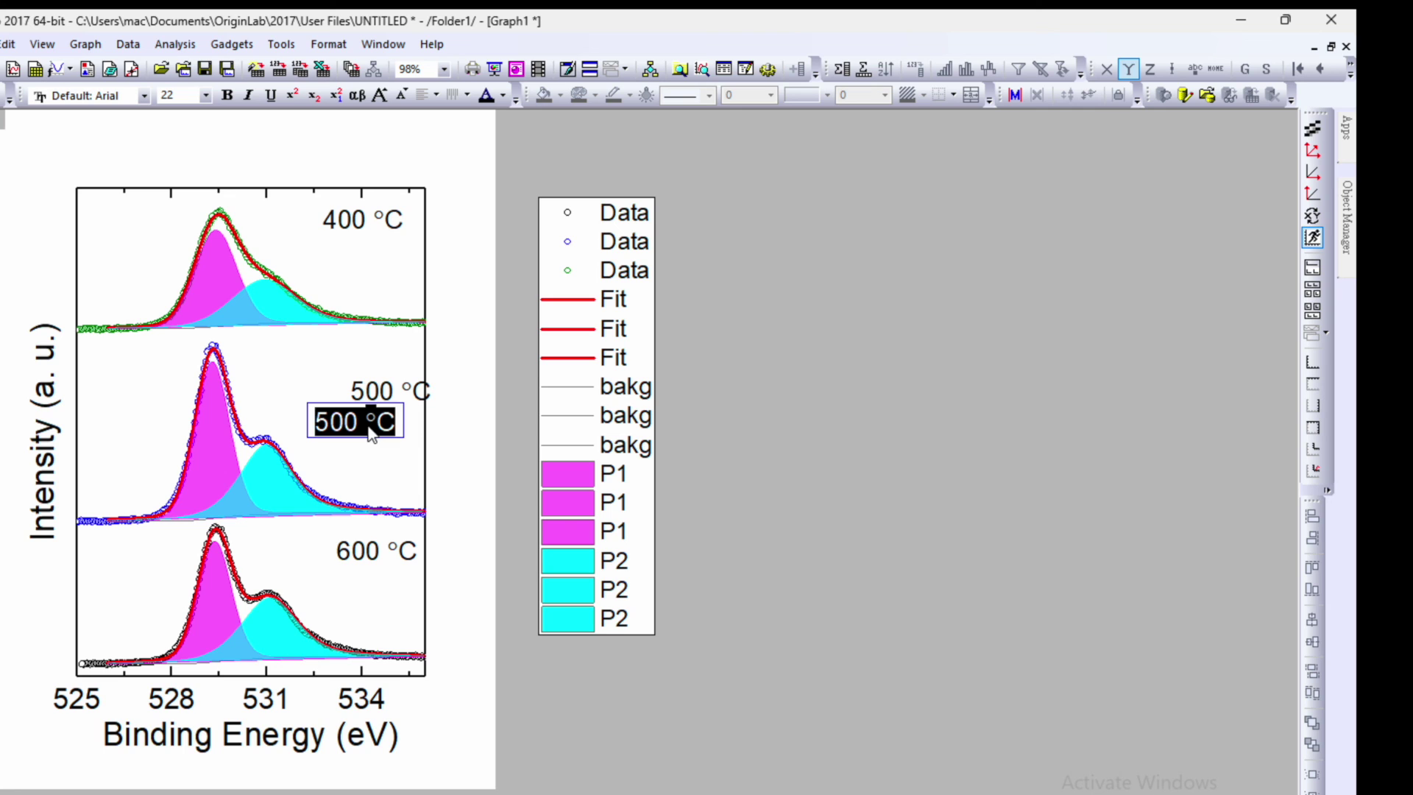
- Retype the spare label as O1s, place it at the top panel's upper-left, and realign 500 °C
{"action": "type", "text": "O1s"}
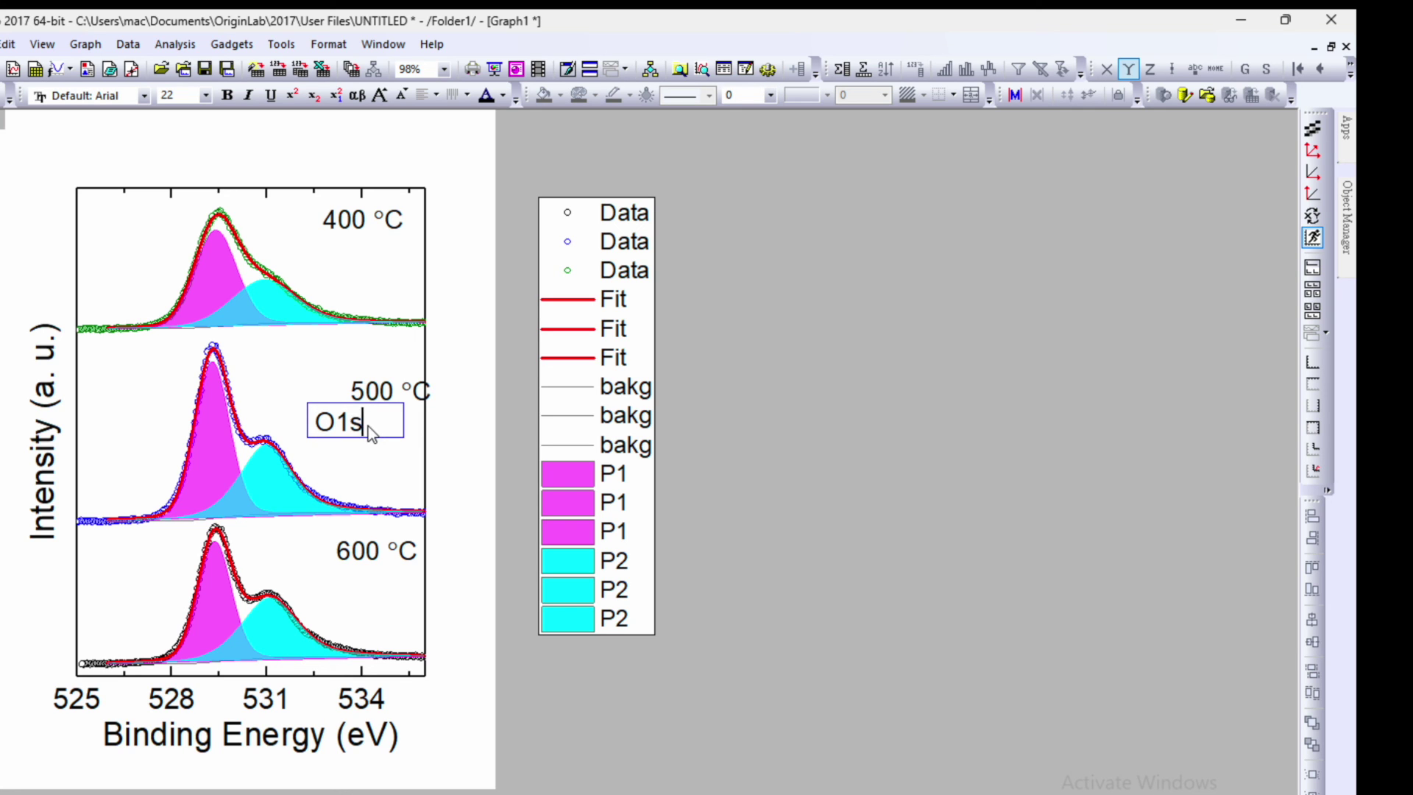
{"action": "left_click", "coordinate": [445, 449]}
{"action": "left_click", "coordinate": [318, 412]}
{"action": "left_click_drag", "start_coordinate": [318, 412], "coordinate": [101, 215]}
{"action": "left_click_drag", "start_coordinate": [346, 379], "coordinate": [350, 363]}
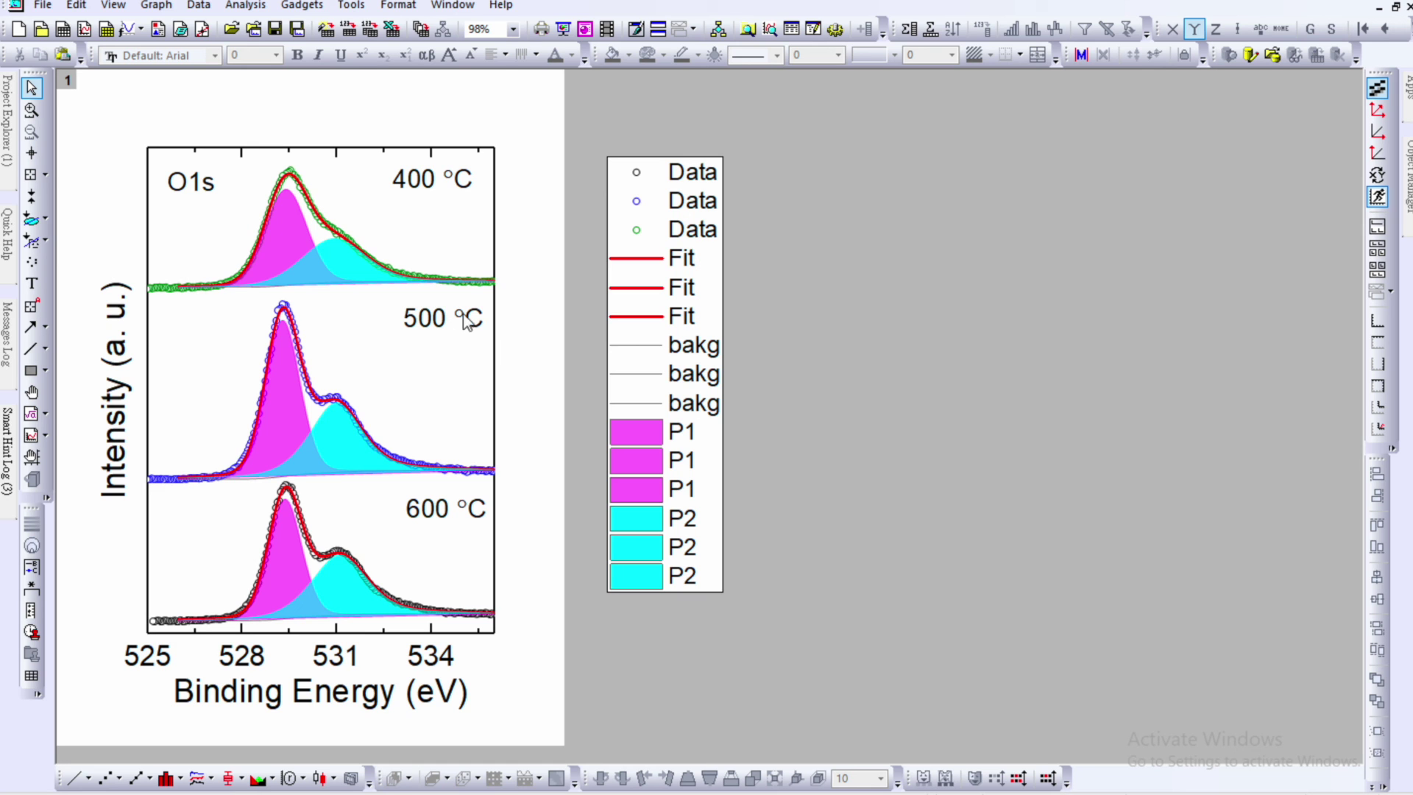
- Export the graph through File > Export Graphs as a JPEG at 300 DPI
{"action": "left_click", "coordinate": [42, 5]}
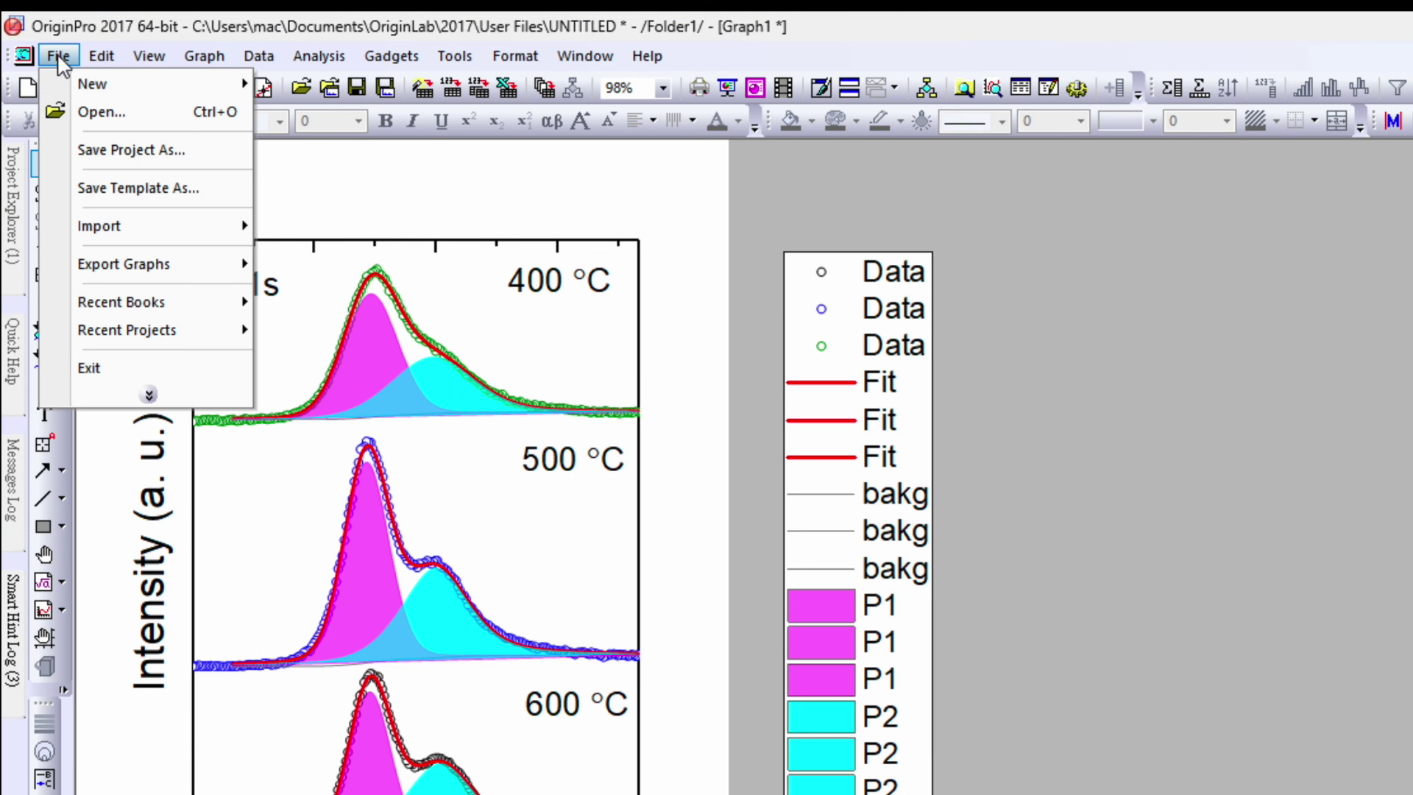
{"action": "mouse_move", "coordinate": [150, 276]}
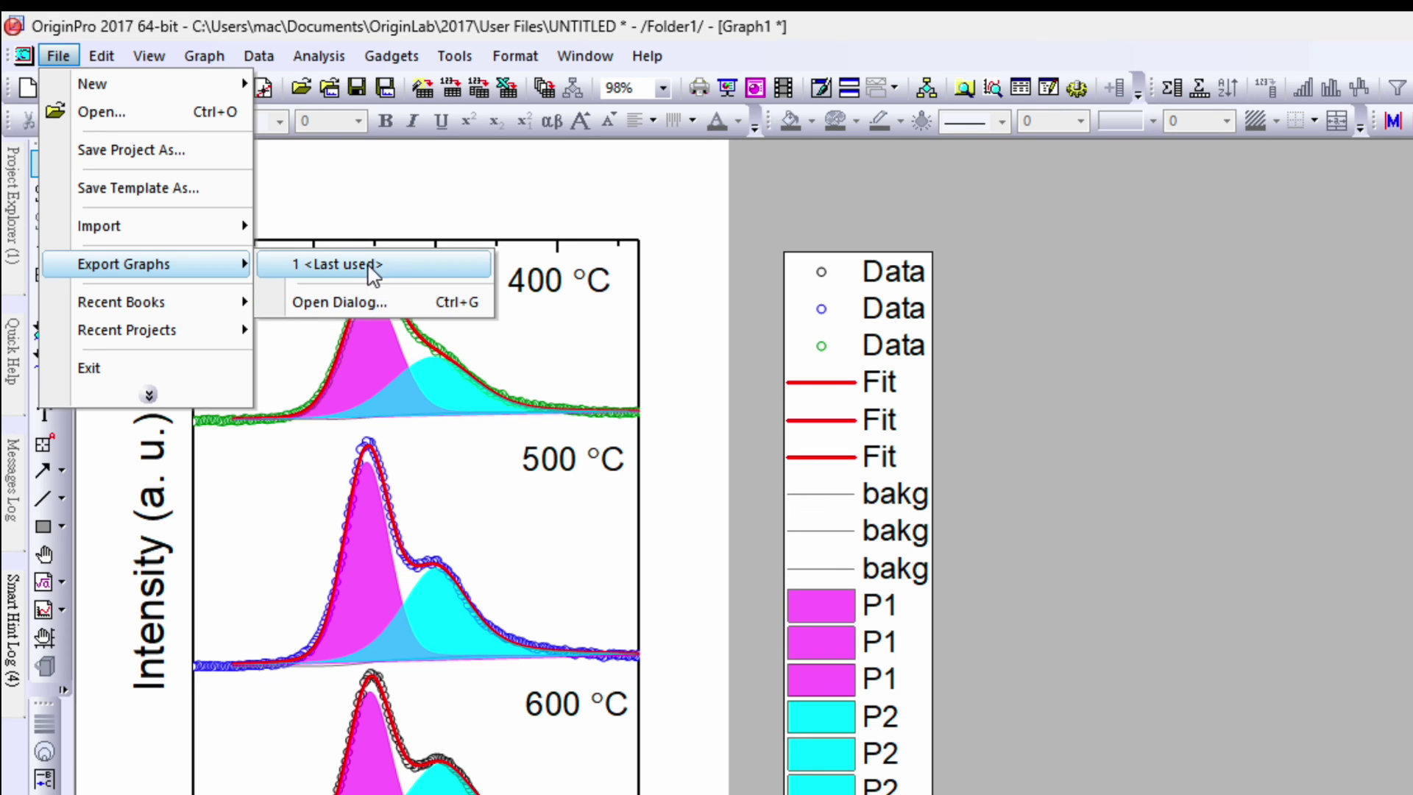
{"action": "left_click", "coordinate": [359, 298]}
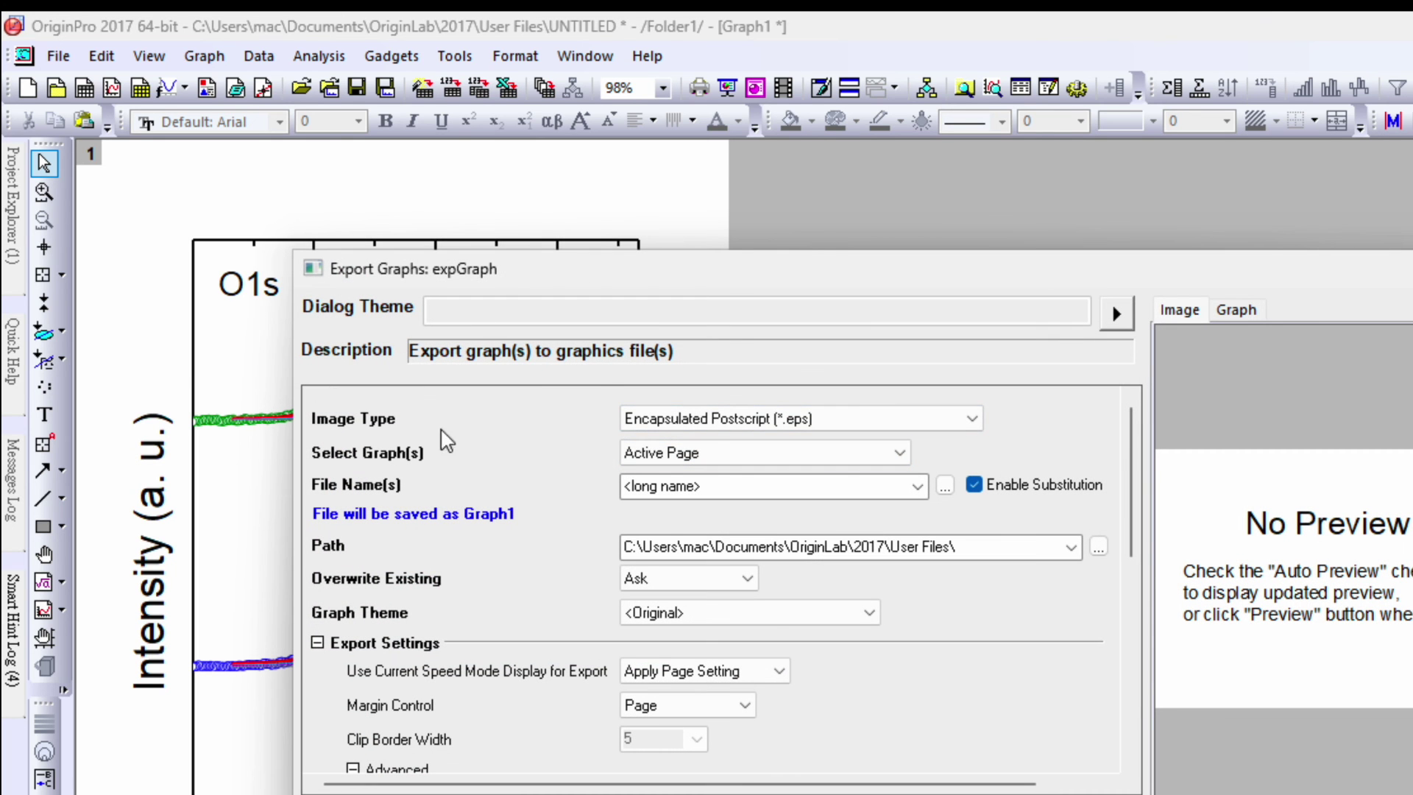
{"action": "left_click", "coordinate": [817, 418]}
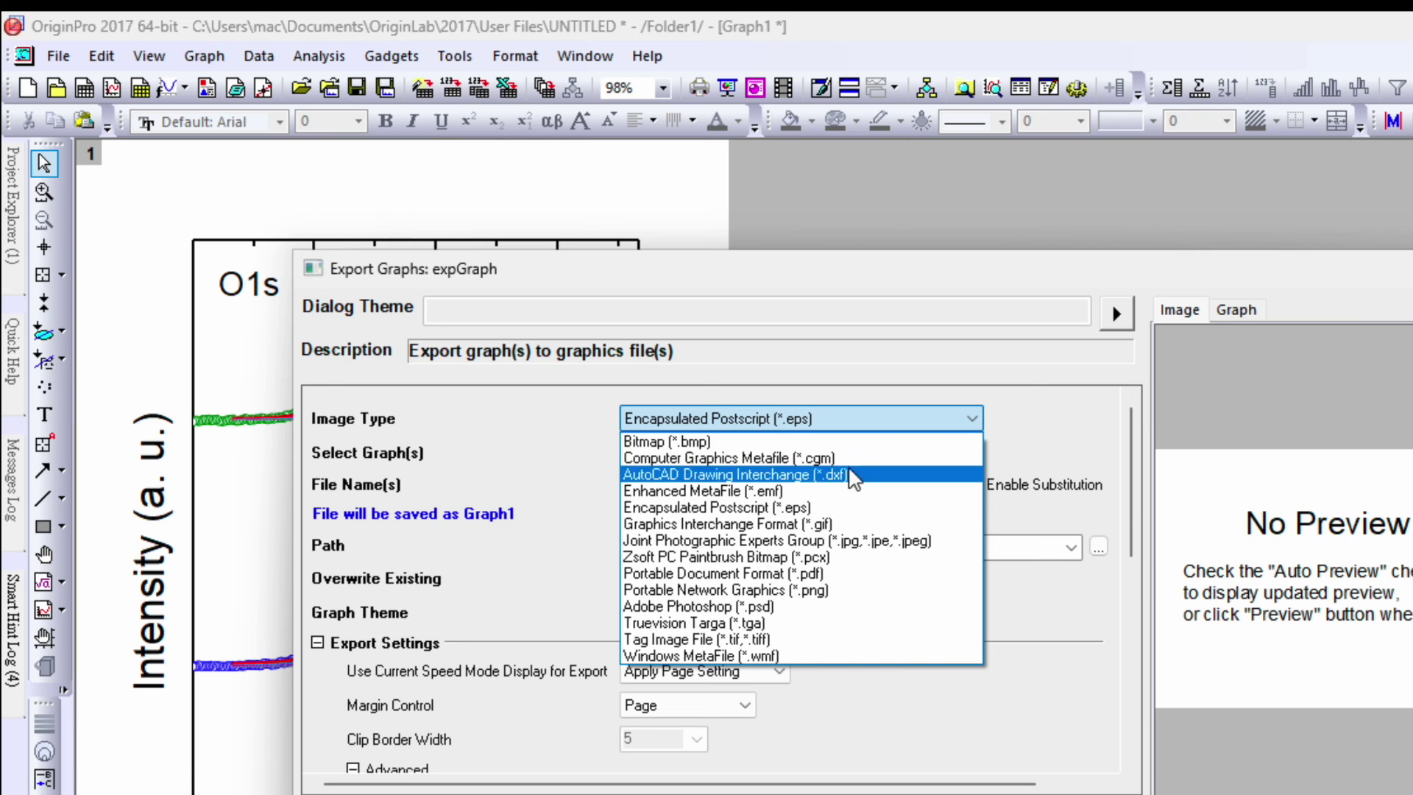
{"action": "left_click", "coordinate": [894, 541]}
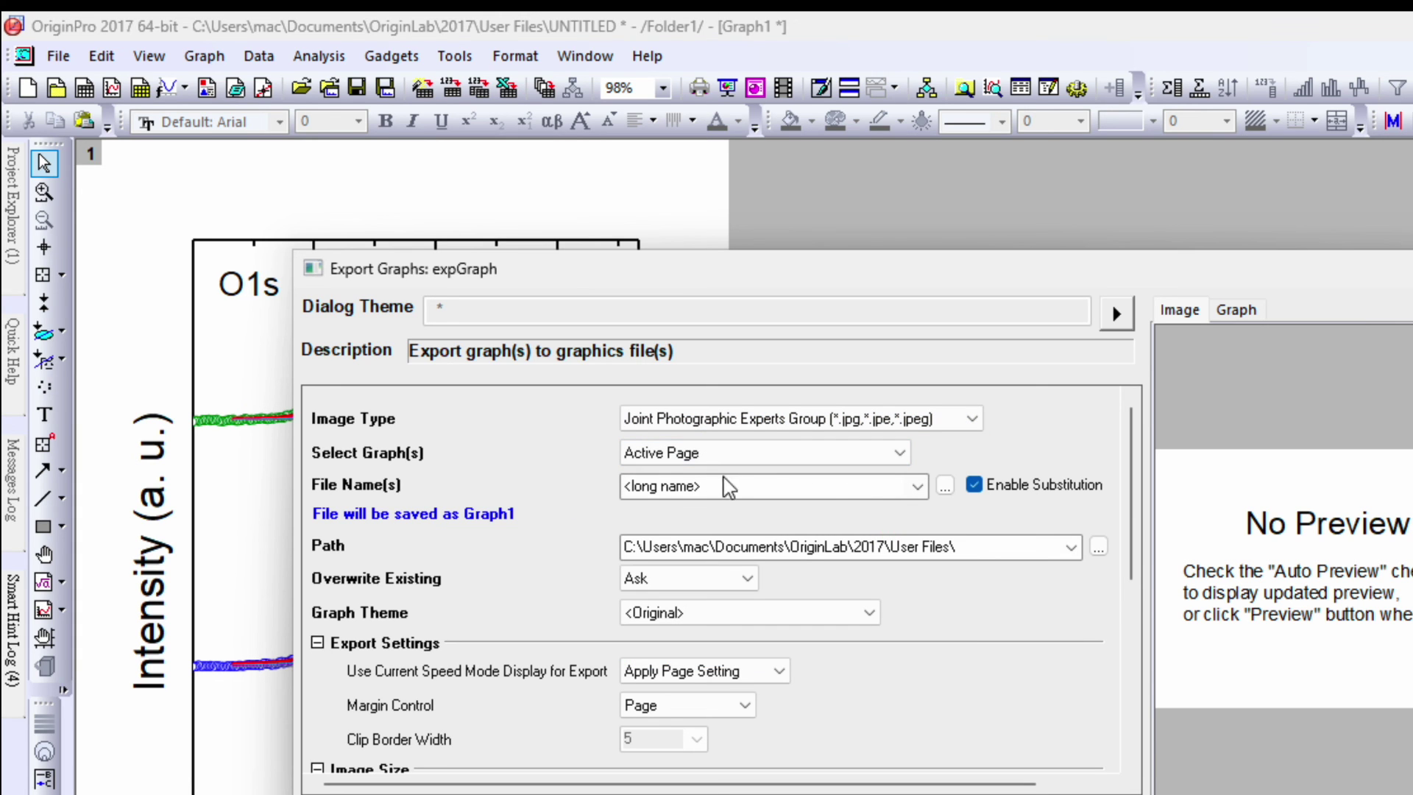
{"action": "left_click", "coordinate": [715, 548]}
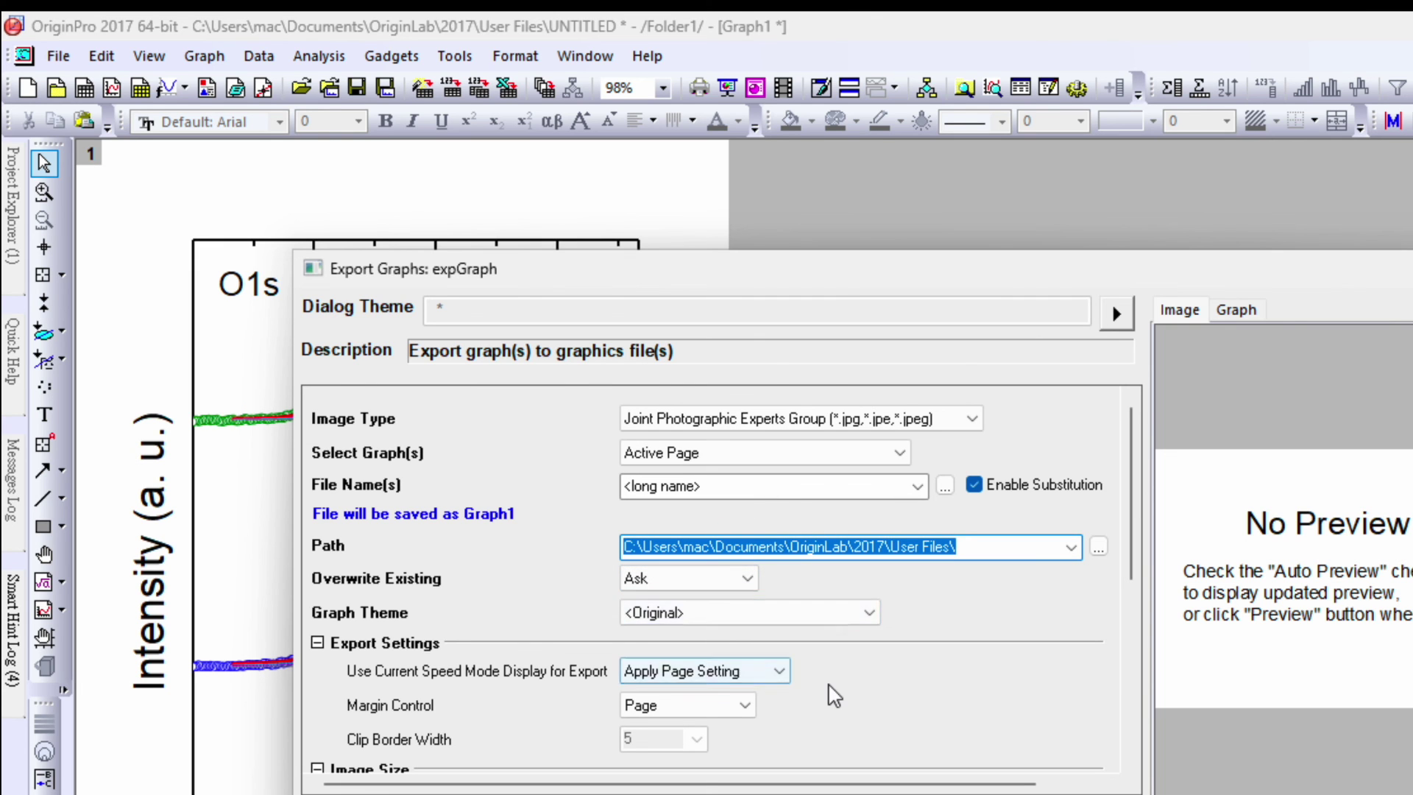
{"action": "scroll", "coordinate": [833, 691], "scroll_direction": "down", "scroll_amount": 3}
{"action": "scroll", "coordinate": [833, 692], "scroll_direction": "down", "scroll_amount": 2}
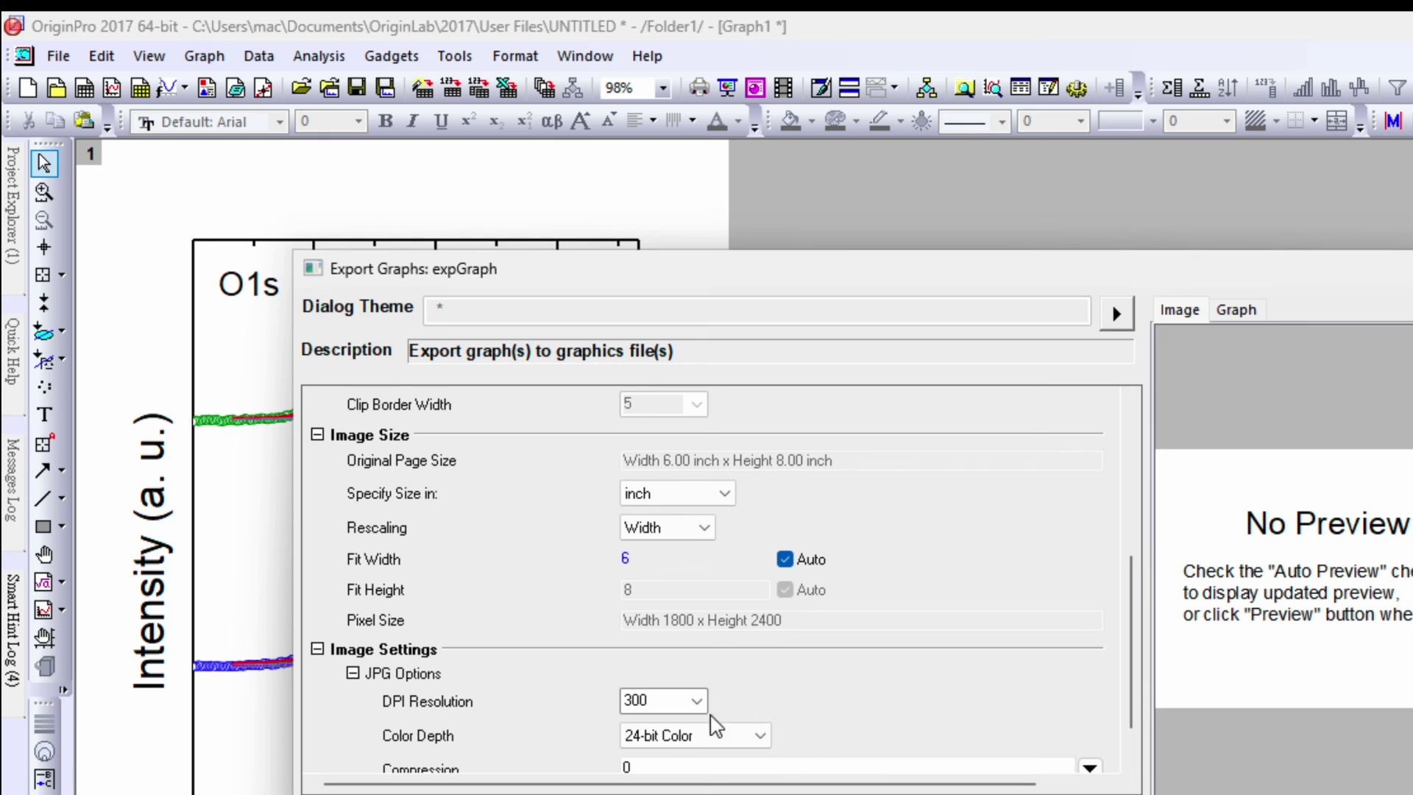
{"action": "scroll", "coordinate": [669, 710], "scroll_direction": "down", "scroll_amount": 1}
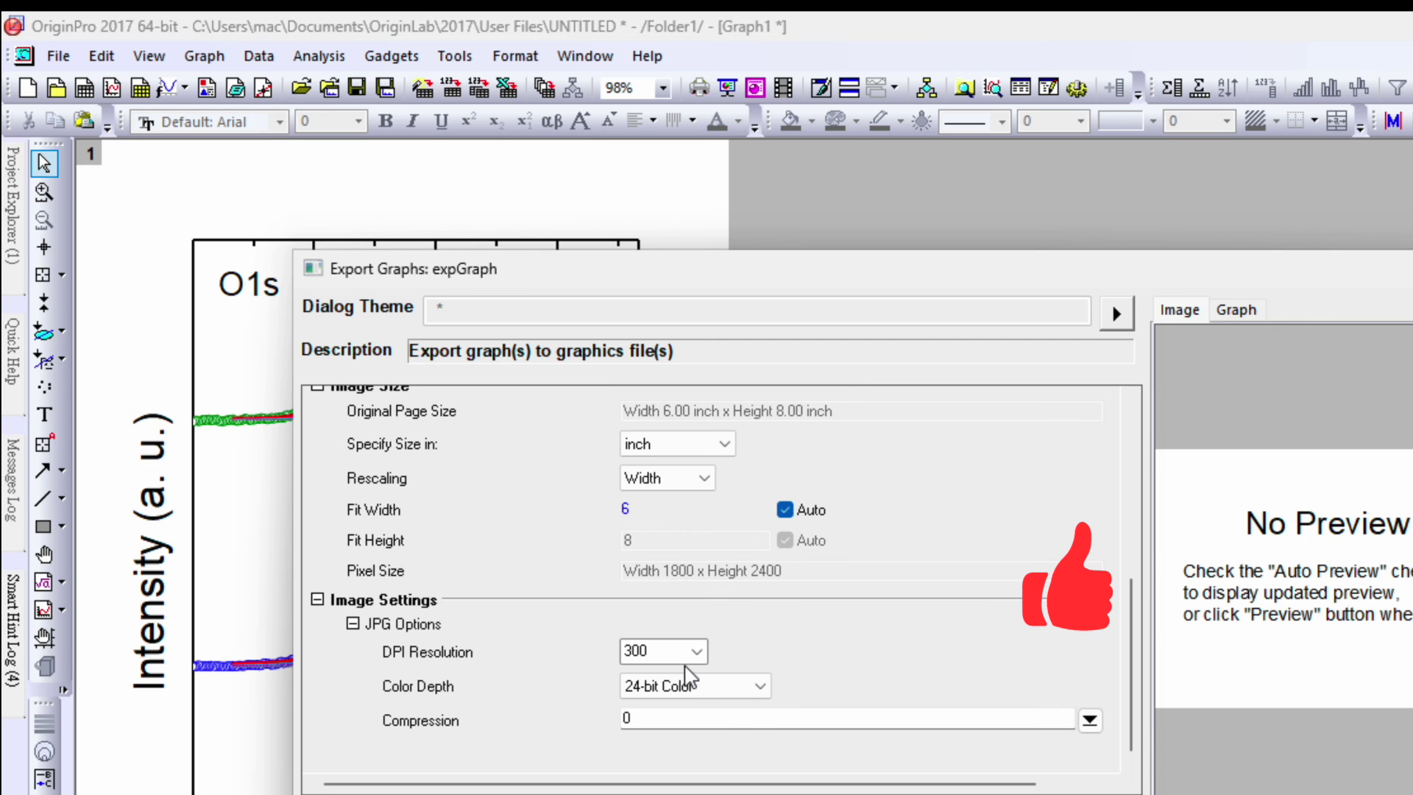
{"action": "left_click", "coordinate": [696, 652]}
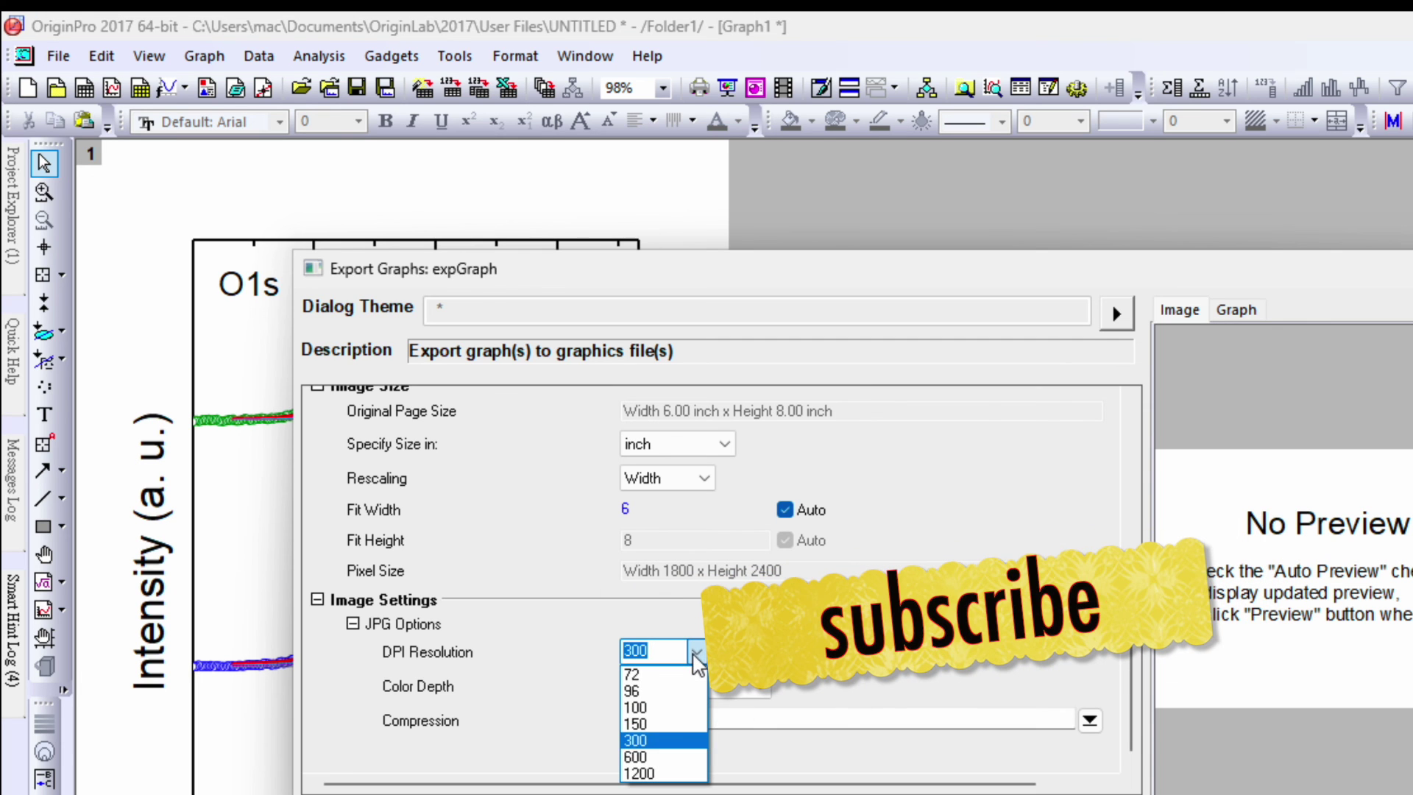
{"action": "left_click", "coordinate": [762, 691]}
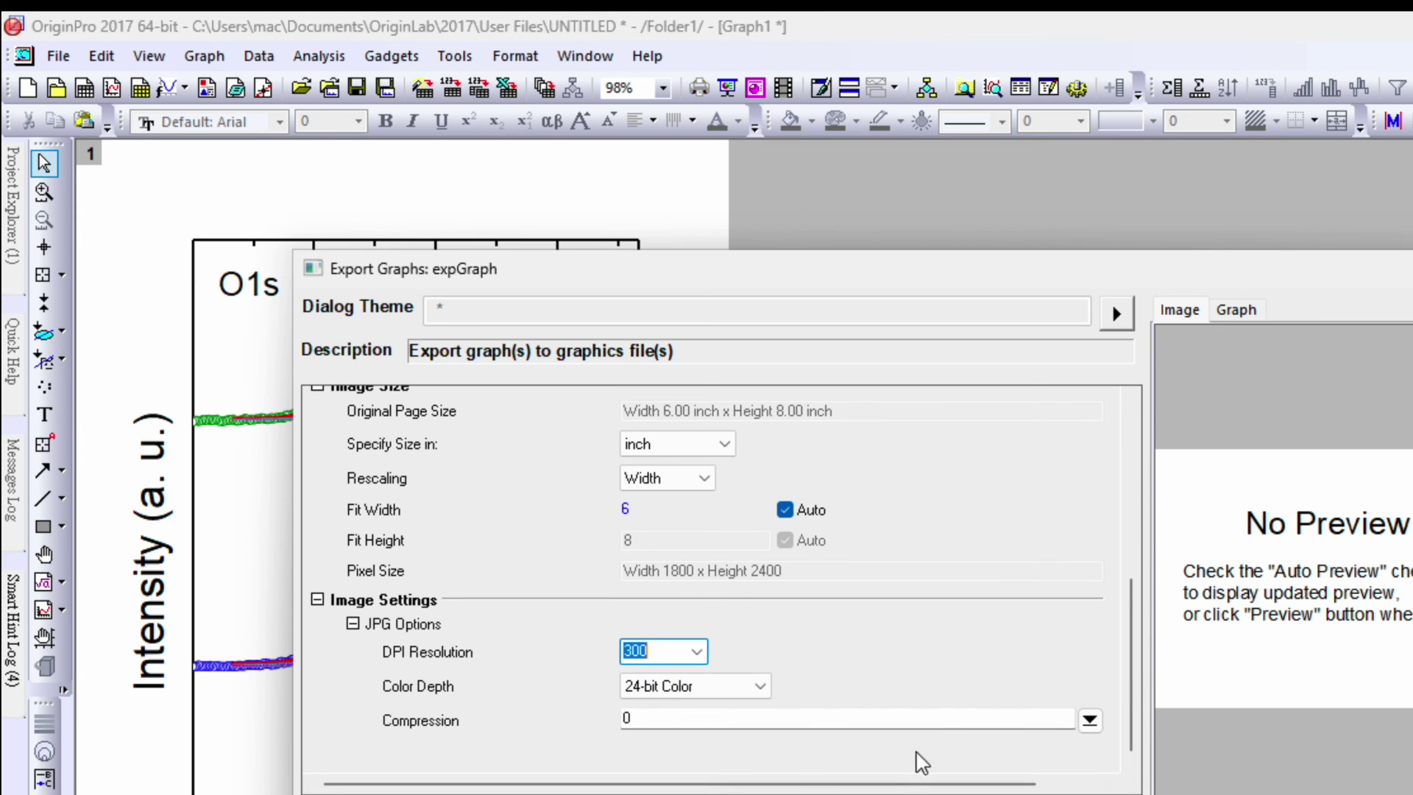
{"action": "key", "text": "Return"}
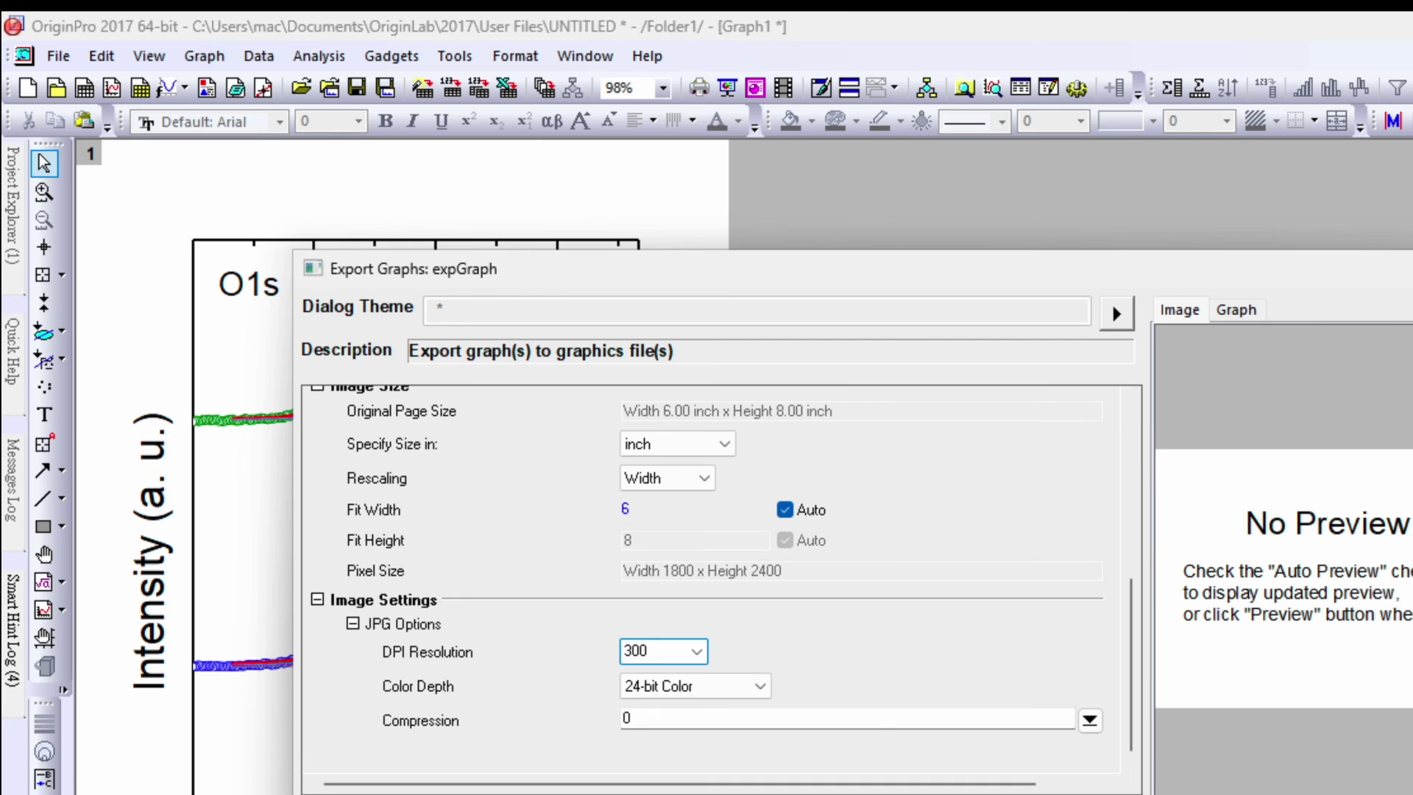